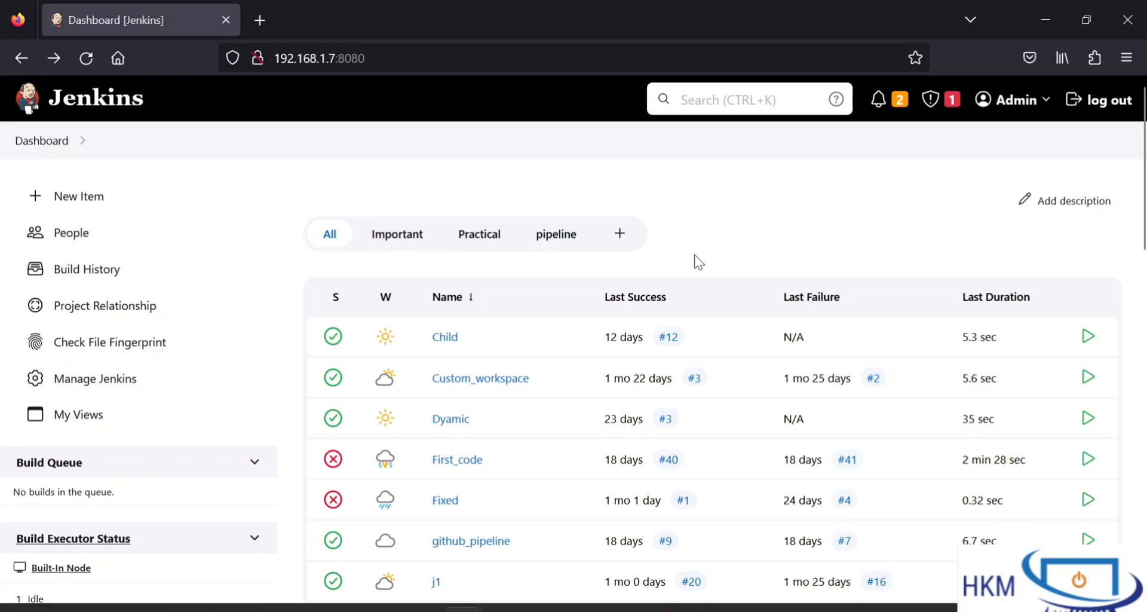
Step: Open the Manage Jenkins page in a second browser tab and switch to it
{"action": "right_click", "coordinate": [91, 387]}
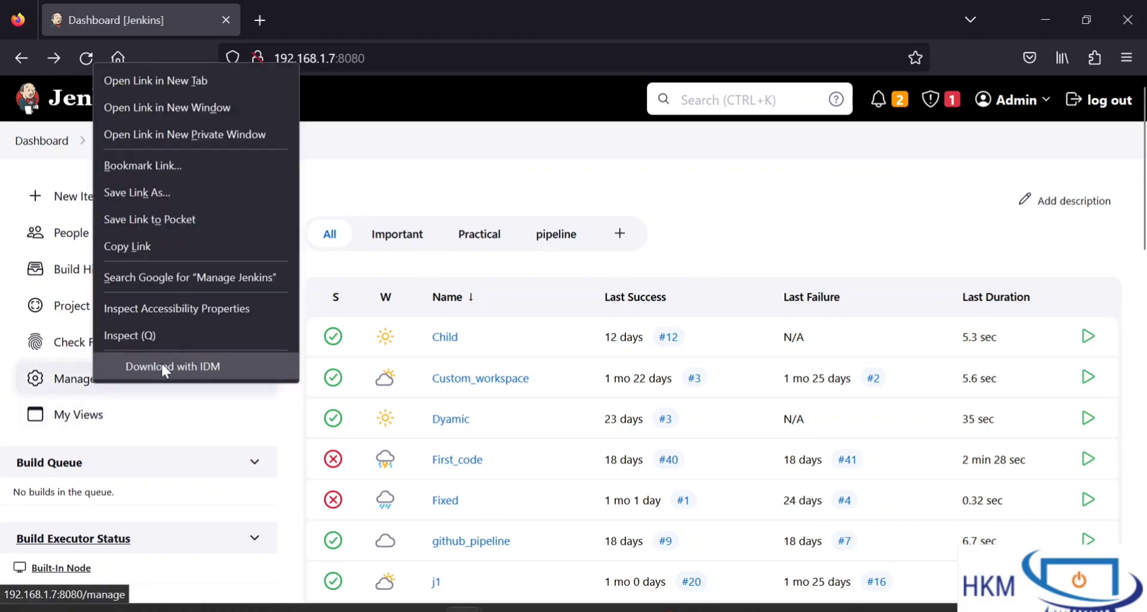
{"action": "left_click", "coordinate": [192, 80]}
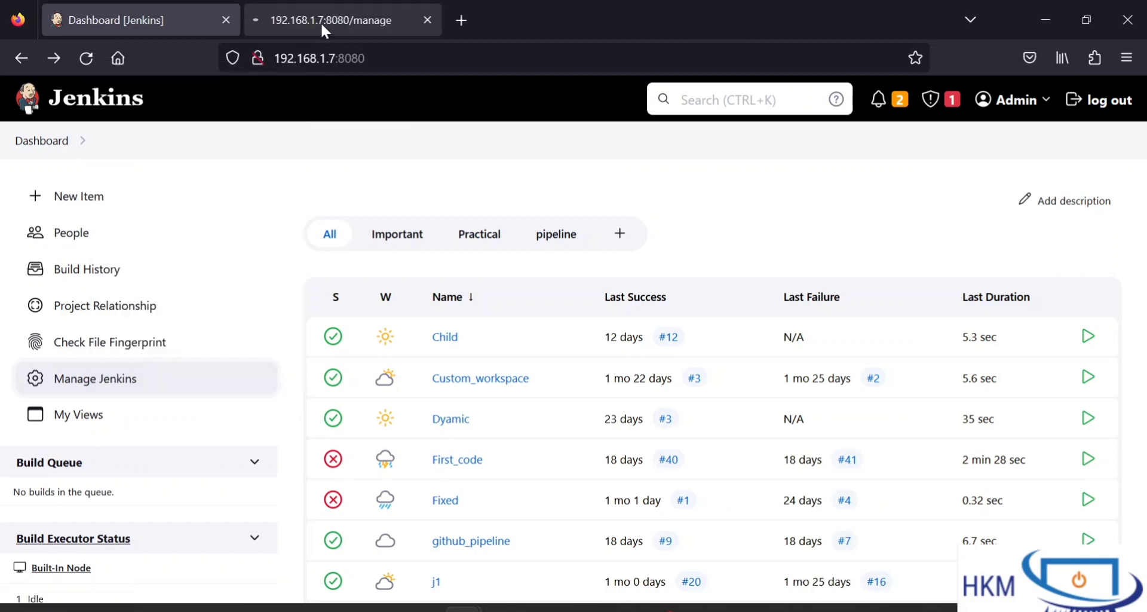
{"action": "left_click", "coordinate": [322, 24]}
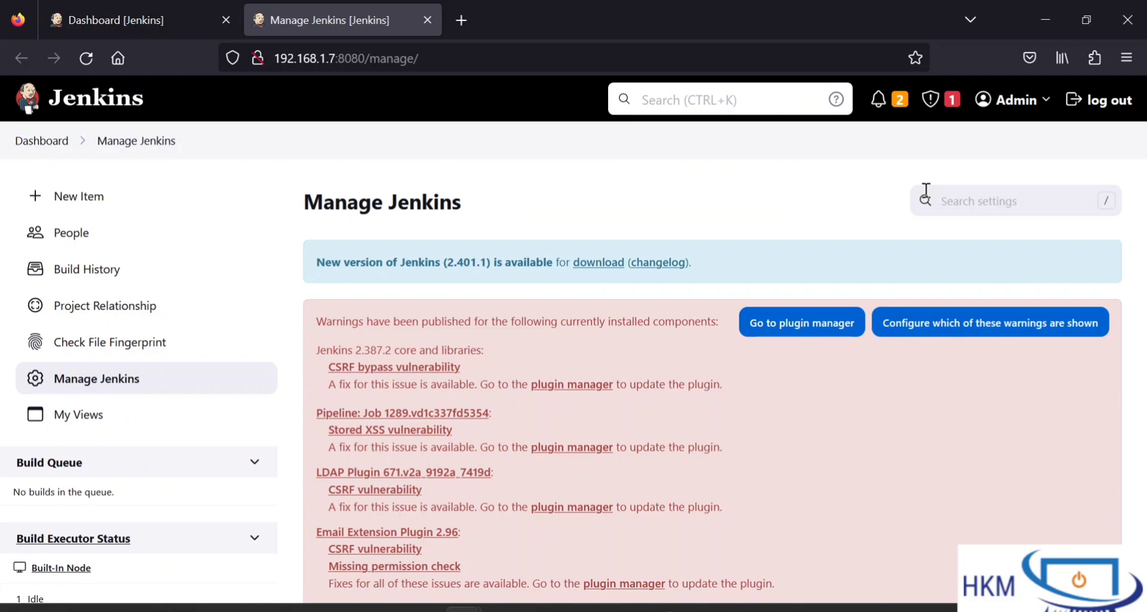
{"action": "scroll", "coordinate": [828, 549], "scroll_direction": "down", "scroll_amount": 10}
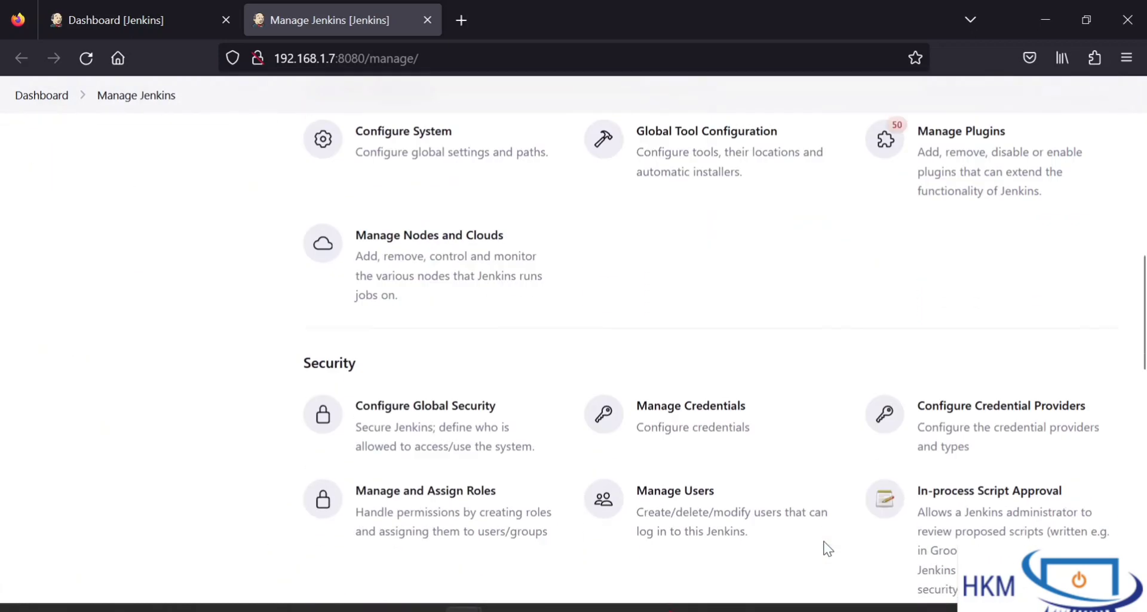
{"action": "scroll", "coordinate": [828, 548], "scroll_direction": "down", "scroll_amount": 2}
{"action": "scroll", "coordinate": [828, 548], "scroll_direction": "up", "scroll_amount": 4}
{"action": "scroll", "coordinate": [828, 548], "scroll_direction": "down", "scroll_amount": 2}
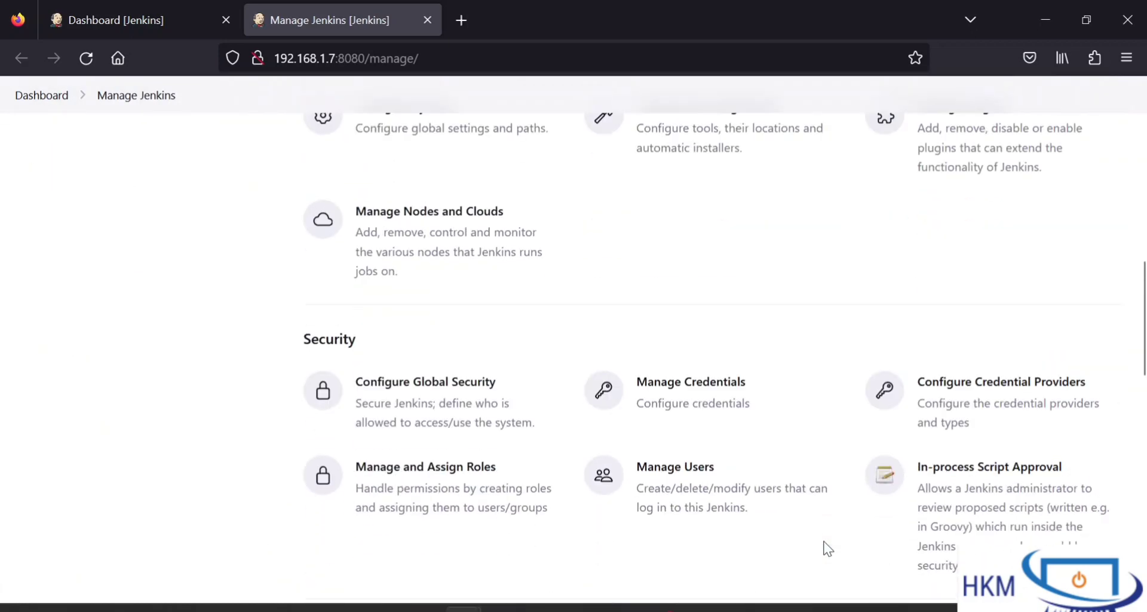
{"action": "scroll", "coordinate": [828, 549], "scroll_direction": "down", "scroll_amount": 3}
{"action": "scroll", "coordinate": [828, 549], "scroll_direction": "up", "scroll_amount": 6}
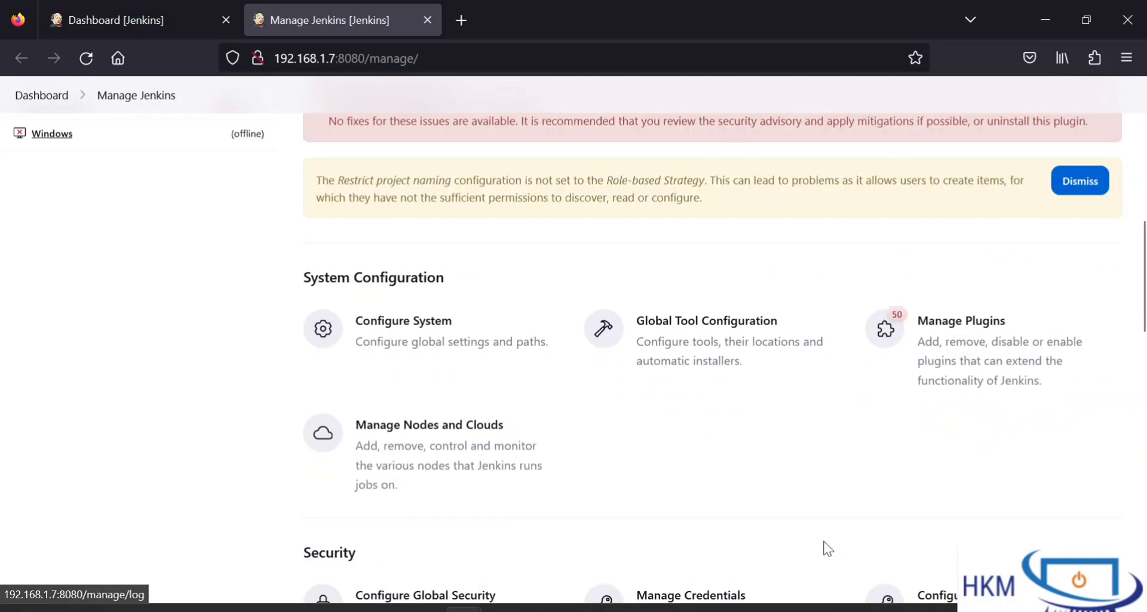
{"action": "scroll", "coordinate": [828, 549], "scroll_direction": "up", "scroll_amount": 4}
{"action": "scroll", "coordinate": [828, 548], "scroll_direction": "down", "scroll_amount": 3}
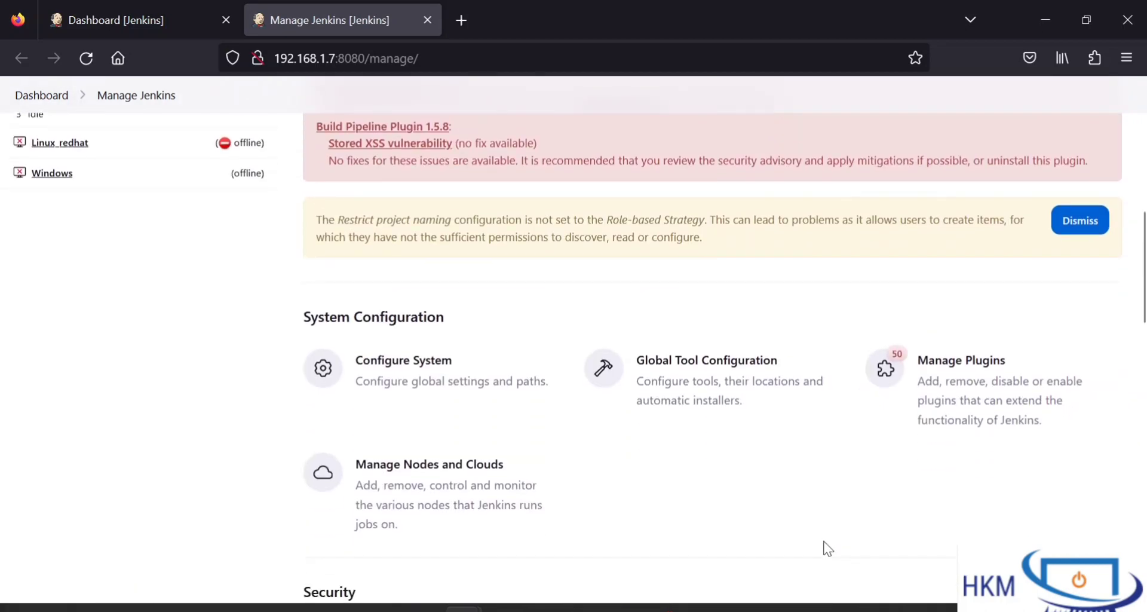
{"action": "scroll", "coordinate": [828, 549], "scroll_direction": "down", "scroll_amount": 4}
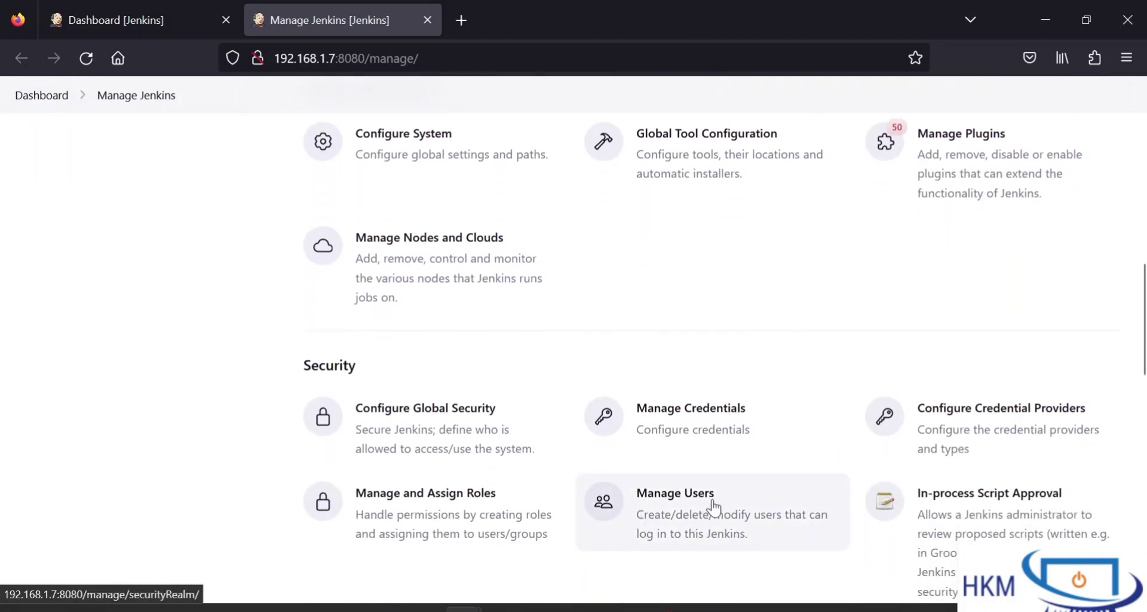
{"action": "scroll", "coordinate": [714, 506], "scroll_direction": "down", "scroll_amount": 2}
Step: Delete the First_User account from the Users list, leaving only admin
{"action": "left_click", "coordinate": [689, 431]}
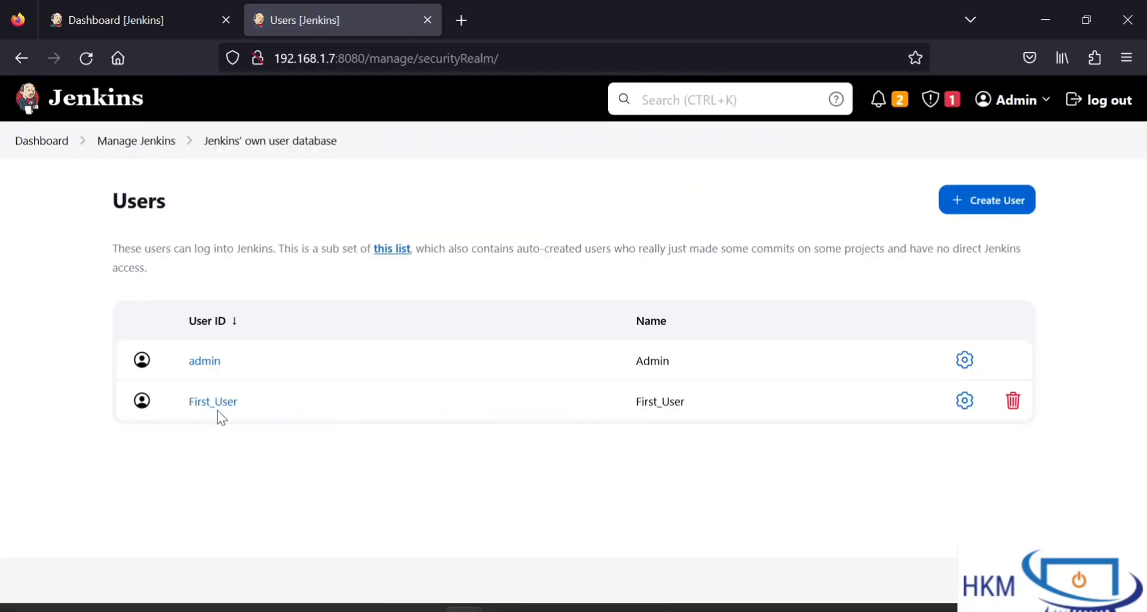
{"action": "left_click", "coordinate": [1017, 406]}
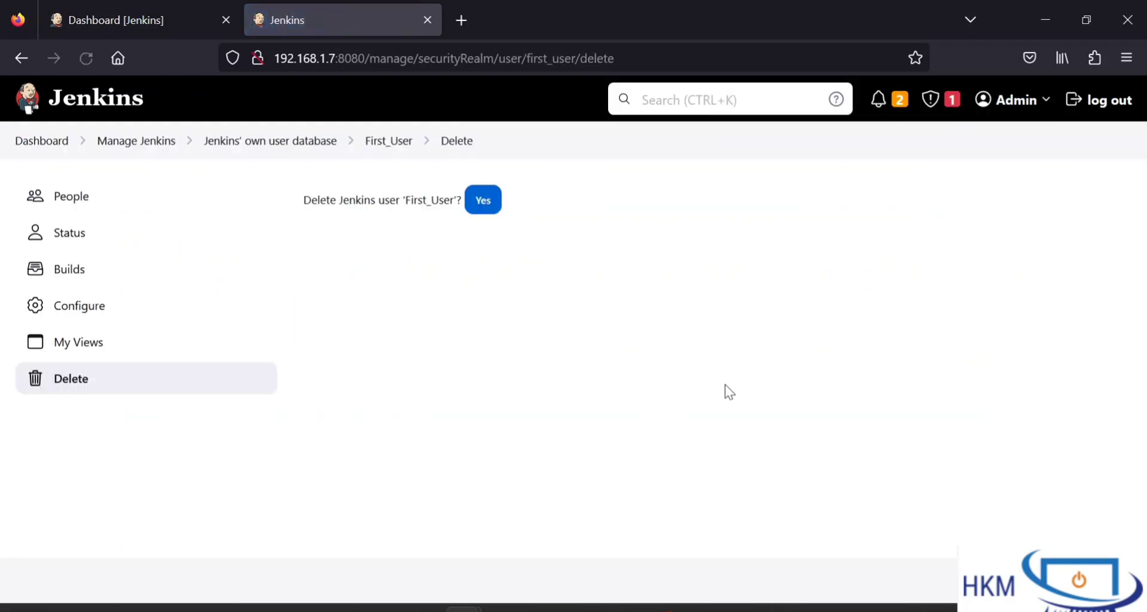
{"action": "left_click", "coordinate": [490, 215]}
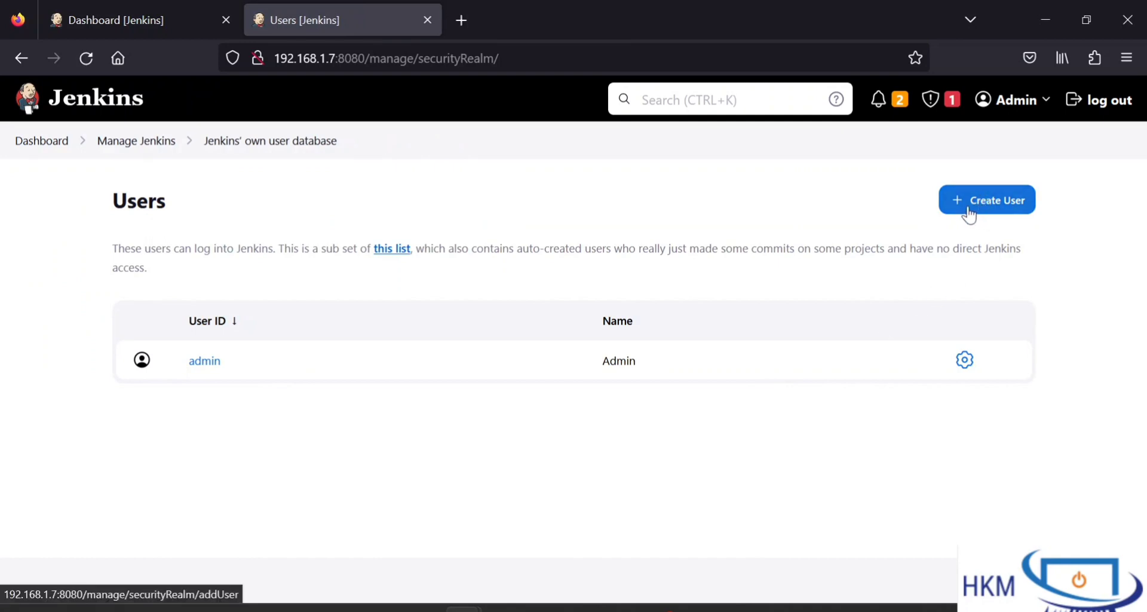
Step: Start a new user with username First_user and set and confirm its password
{"action": "left_click", "coordinate": [994, 204]}
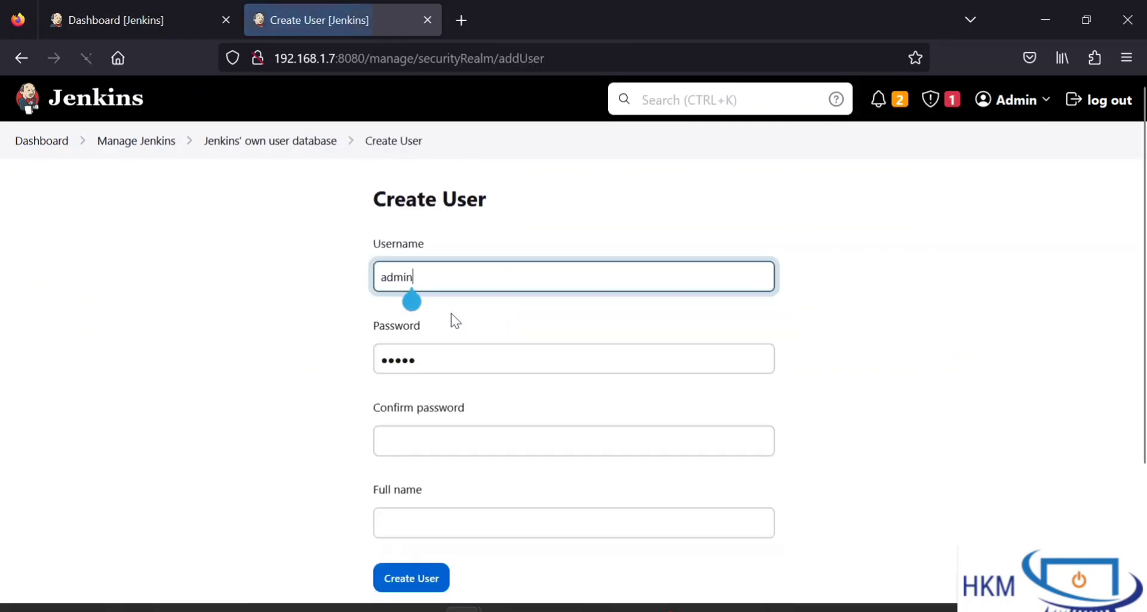
{"action": "left_click", "coordinate": [473, 272]}
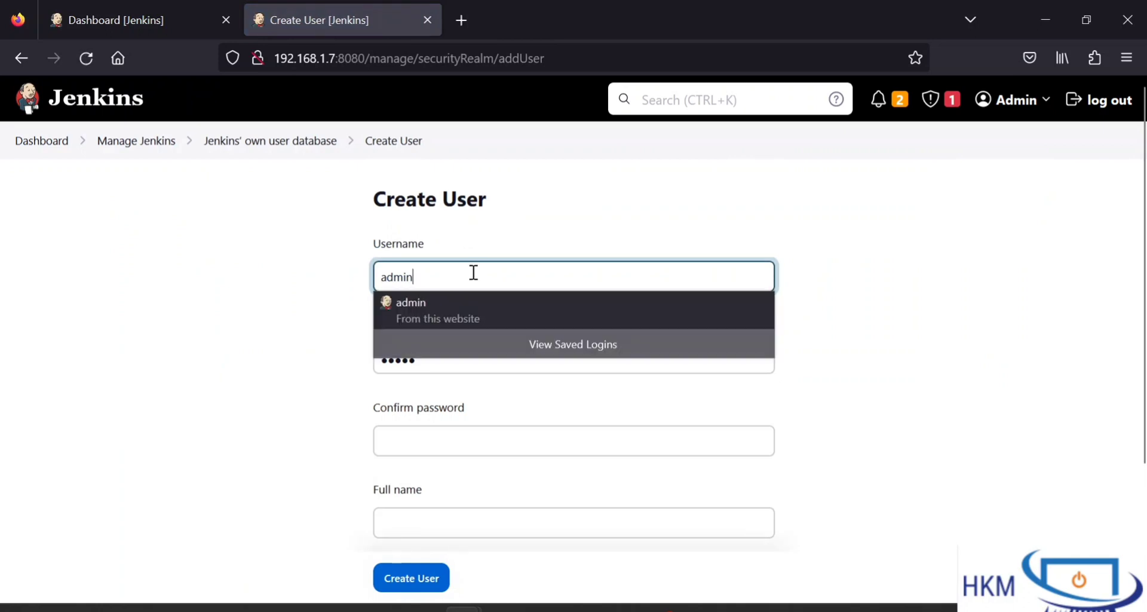
{"action": "scroll", "coordinate": [539, 218], "scroll_direction": "down", "scroll_amount": 1}
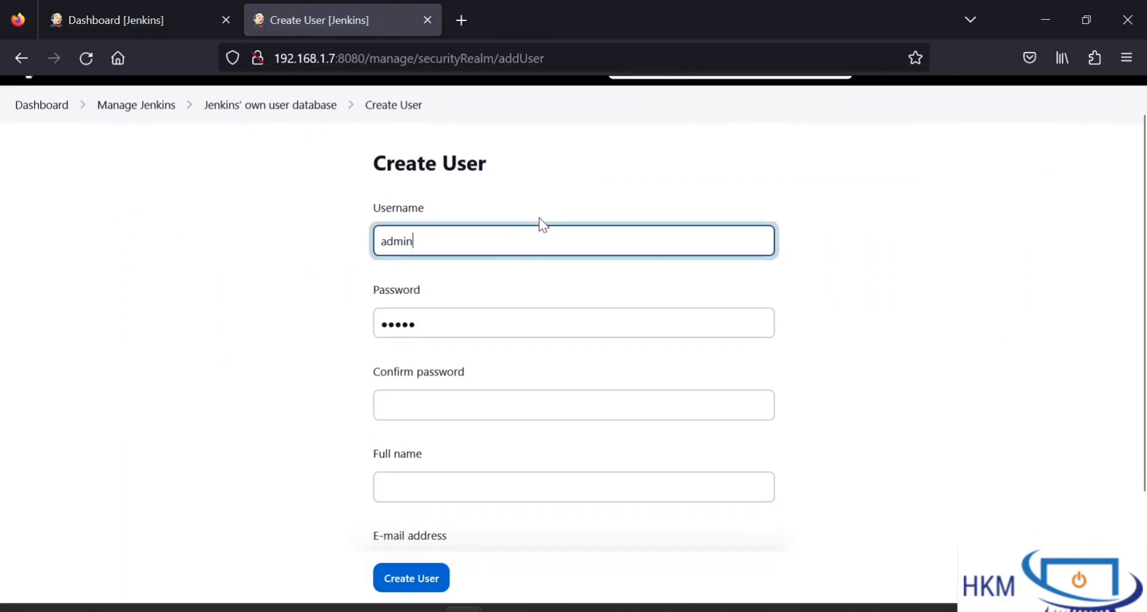
{"action": "double_click", "coordinate": [469, 233]}
{"action": "type", "text": "Firs"}
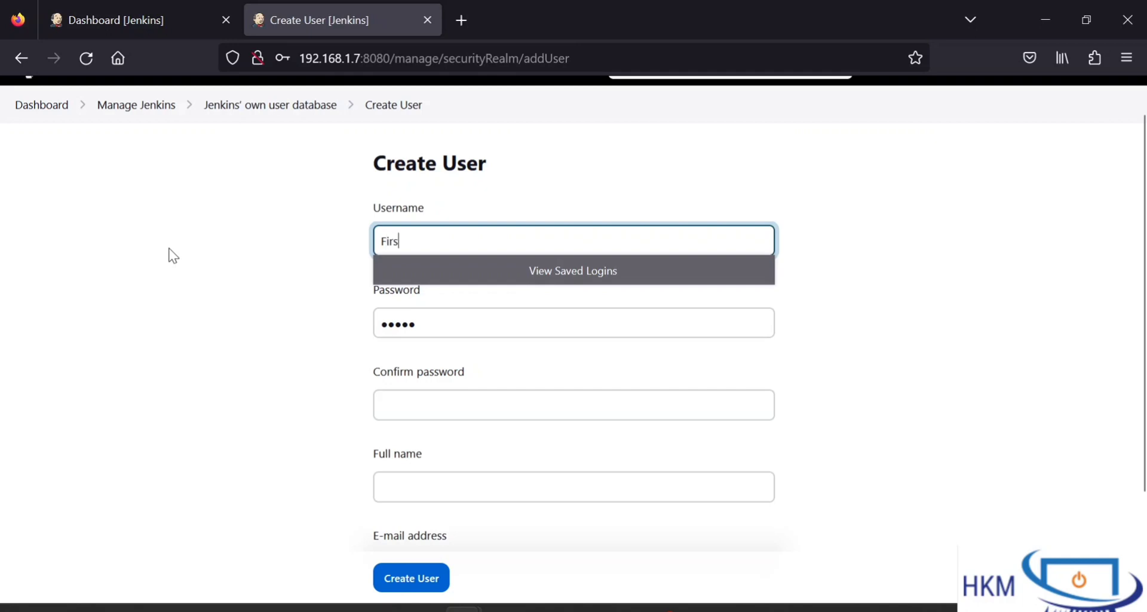
{"action": "type", "text": "t_user"}
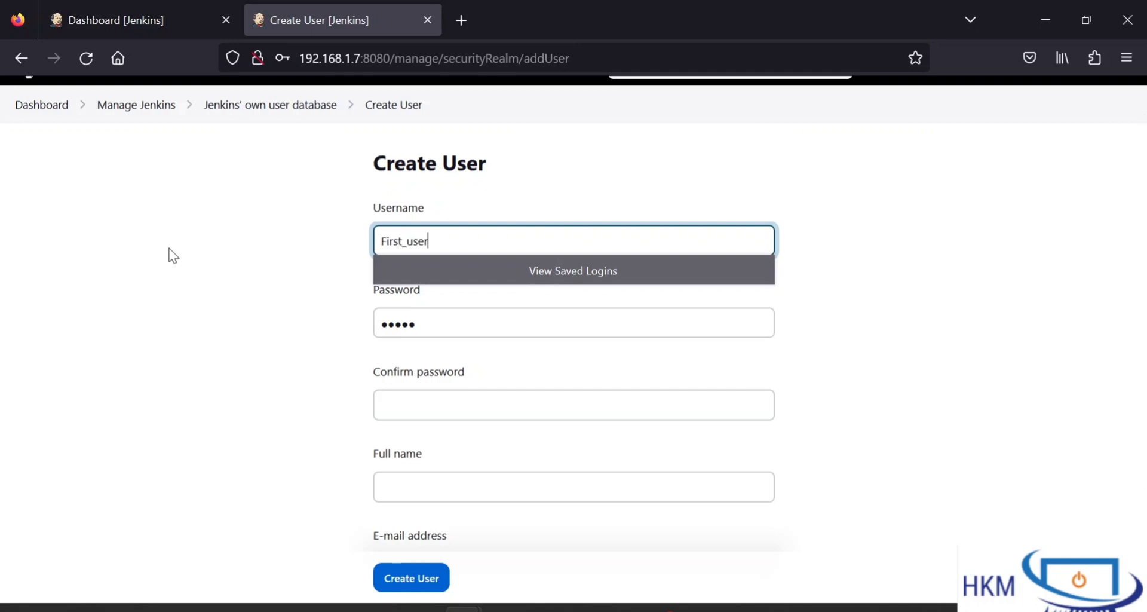
{"action": "double_click", "coordinate": [447, 324]}
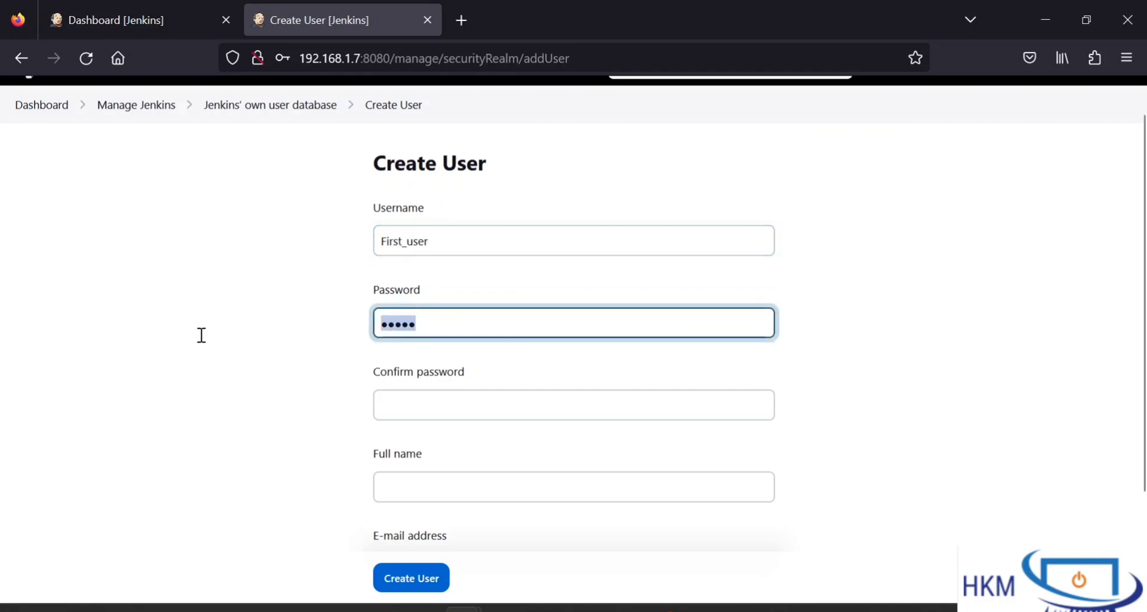
{"action": "type", "text": "•"}
{"action": "left_click", "coordinate": [421, 404]}
{"action": "type", "text": "•"}
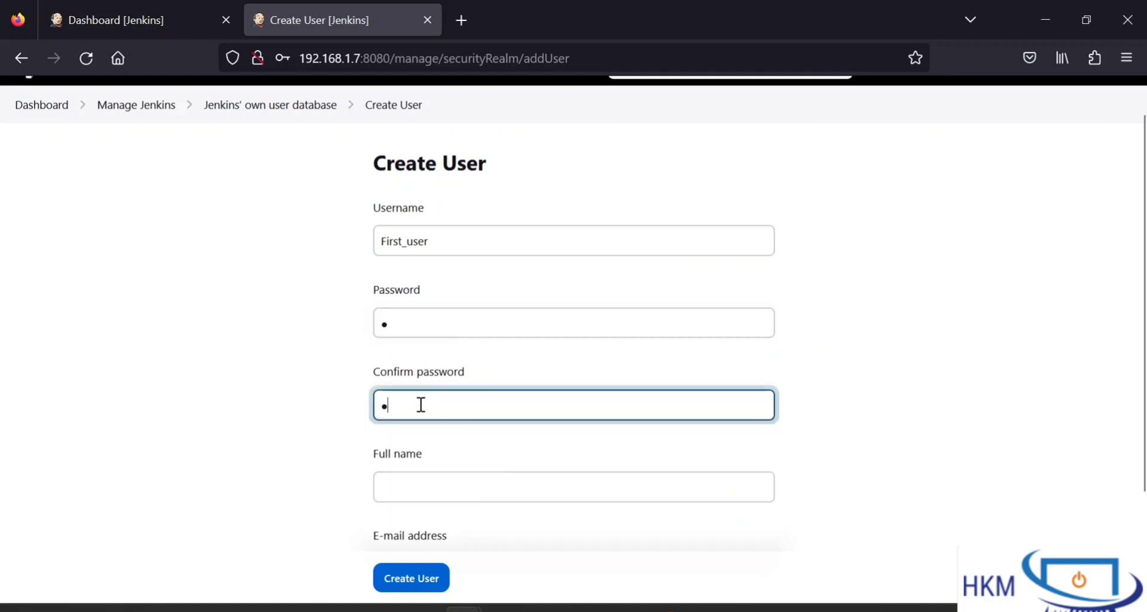
Step: Fill in full name First_User and the suggested e-mail address, then create the account
{"action": "left_click", "coordinate": [439, 486]}
{"action": "type", "text": "First"}
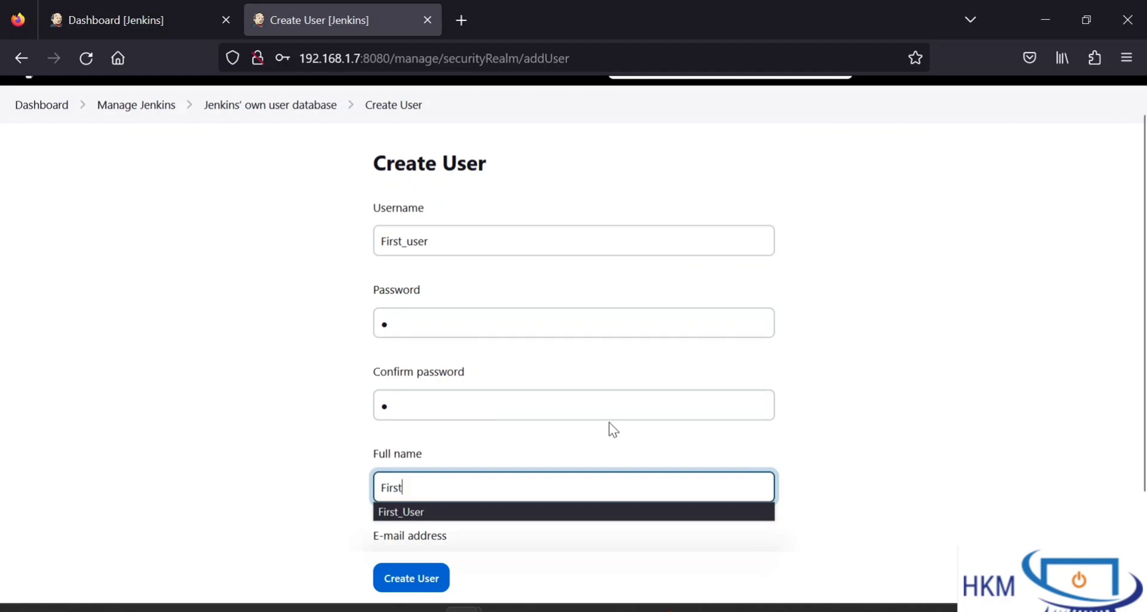
{"action": "key", "text": "Down"}
{"action": "key", "text": "Return"}
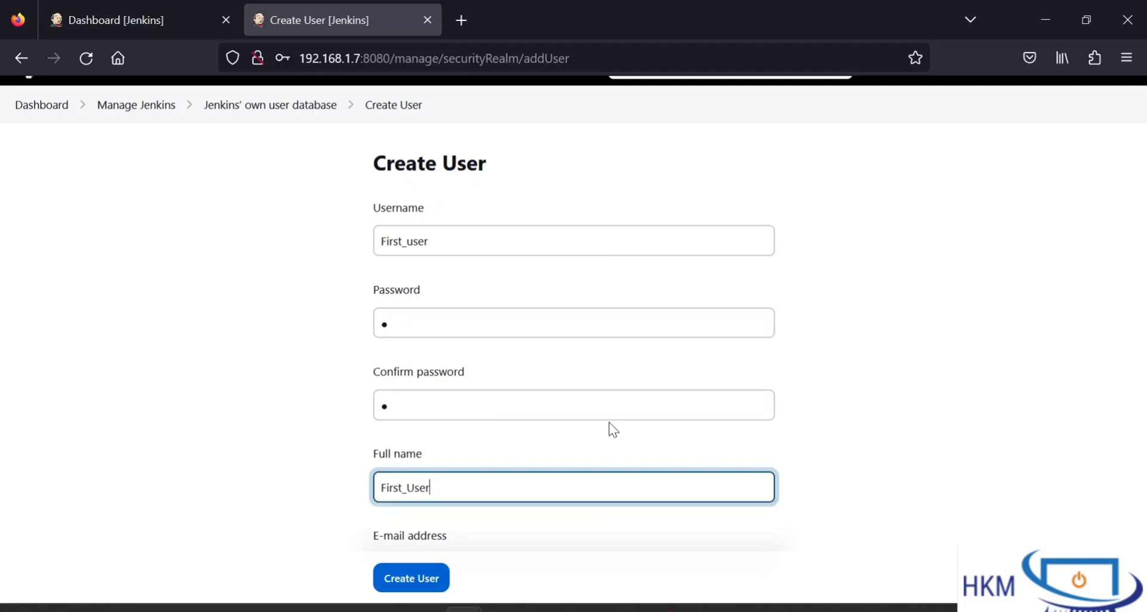
{"action": "scroll", "coordinate": [576, 533], "scroll_direction": "down", "scroll_amount": 3}
{"action": "scroll", "coordinate": [576, 533], "scroll_direction": "down", "scroll_amount": 1}
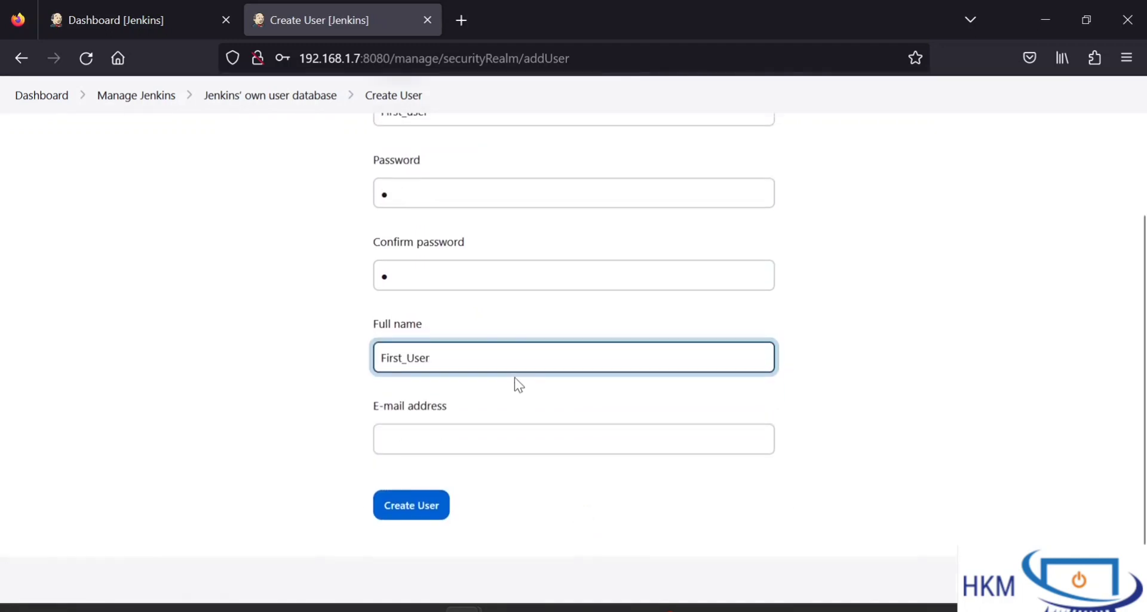
{"action": "left_click", "coordinate": [533, 435]}
{"action": "type", "text": "first_"}
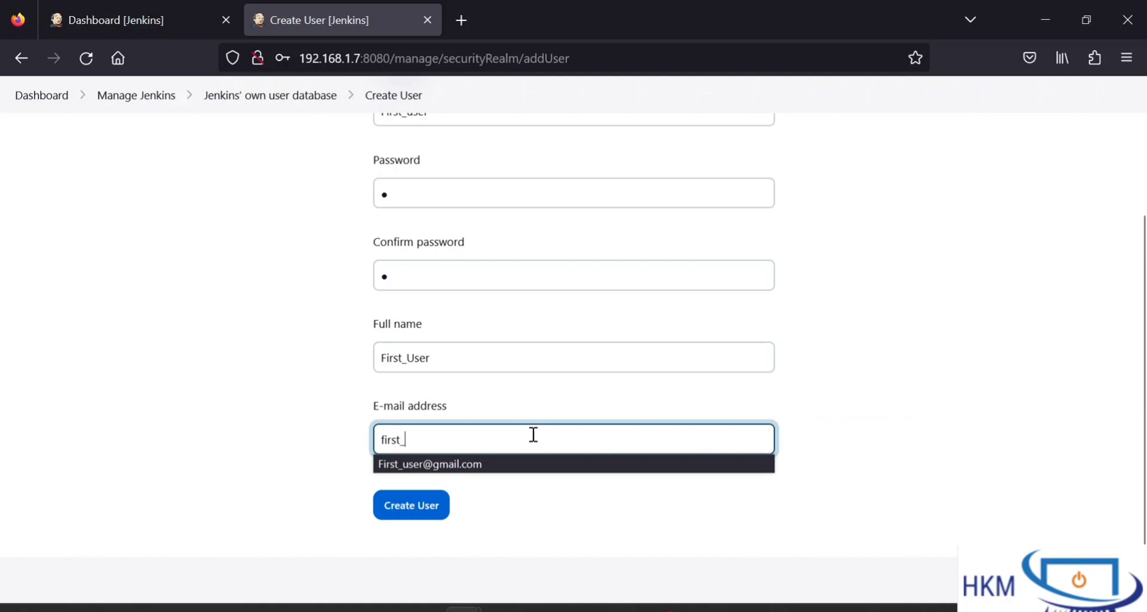
{"action": "key", "text": "Down"}
{"action": "key", "text": "Return"}
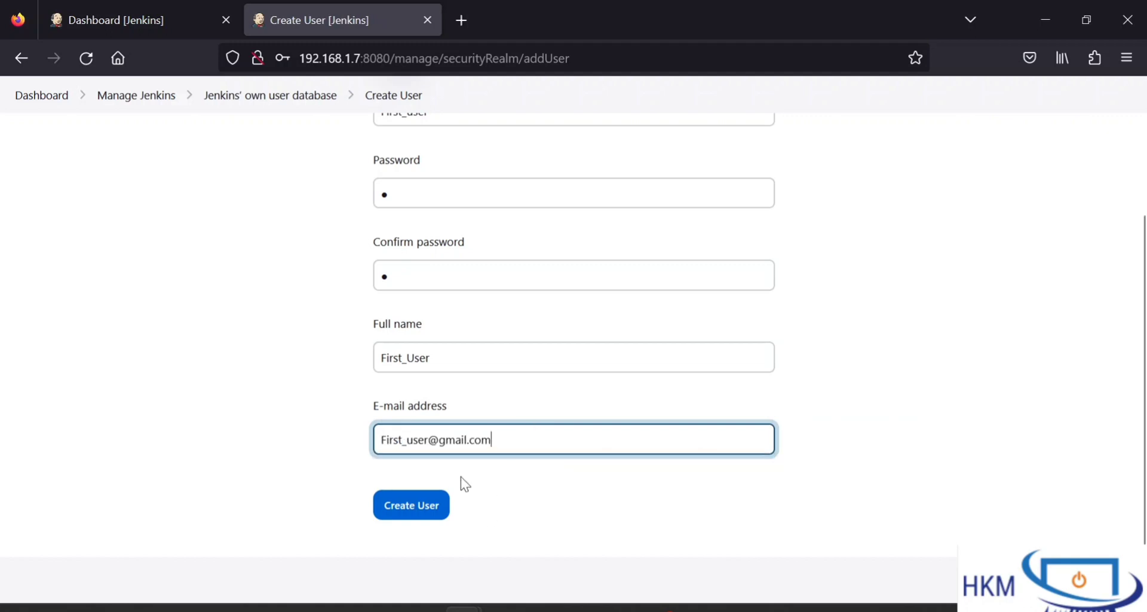
{"action": "left_click_drag", "start_coordinate": [508, 431], "coordinate": [338, 437]}
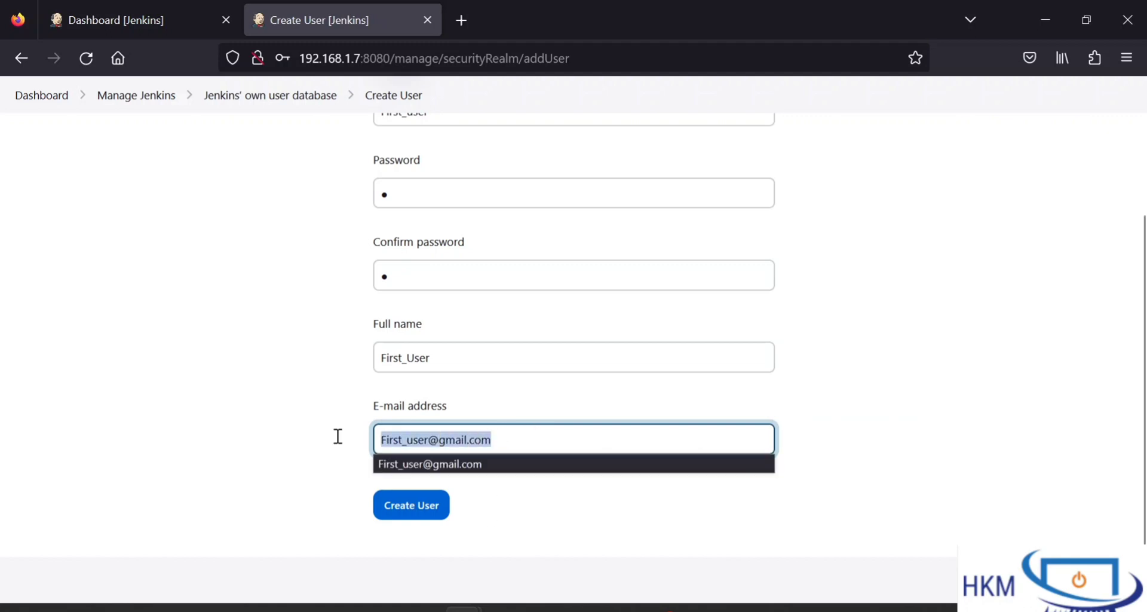
{"action": "left_click", "coordinate": [411, 508]}
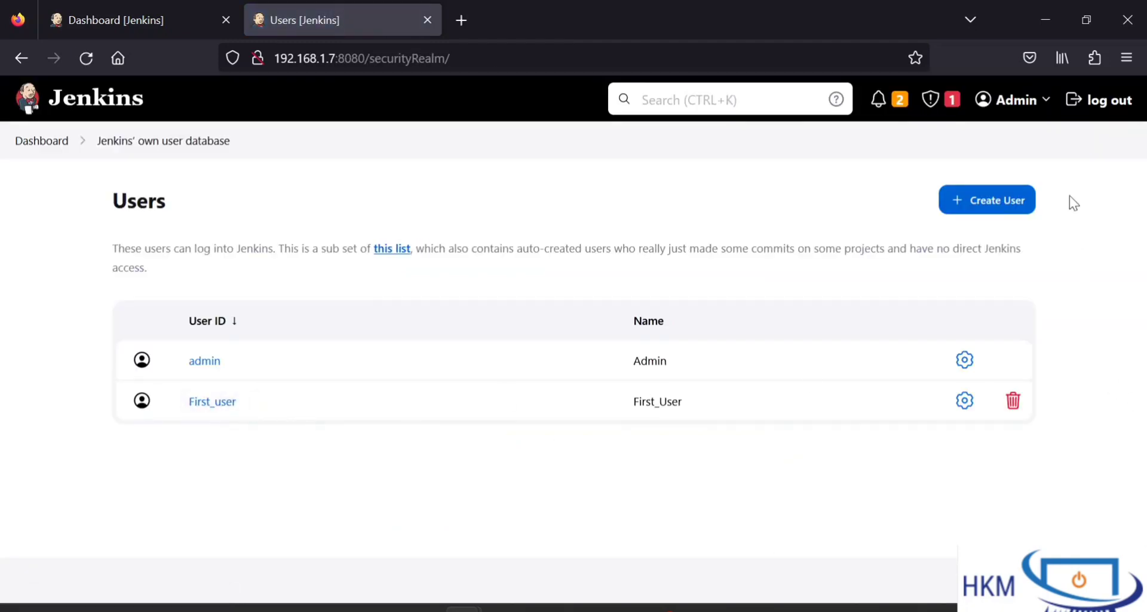
{"action": "left_click", "coordinate": [988, 202]}
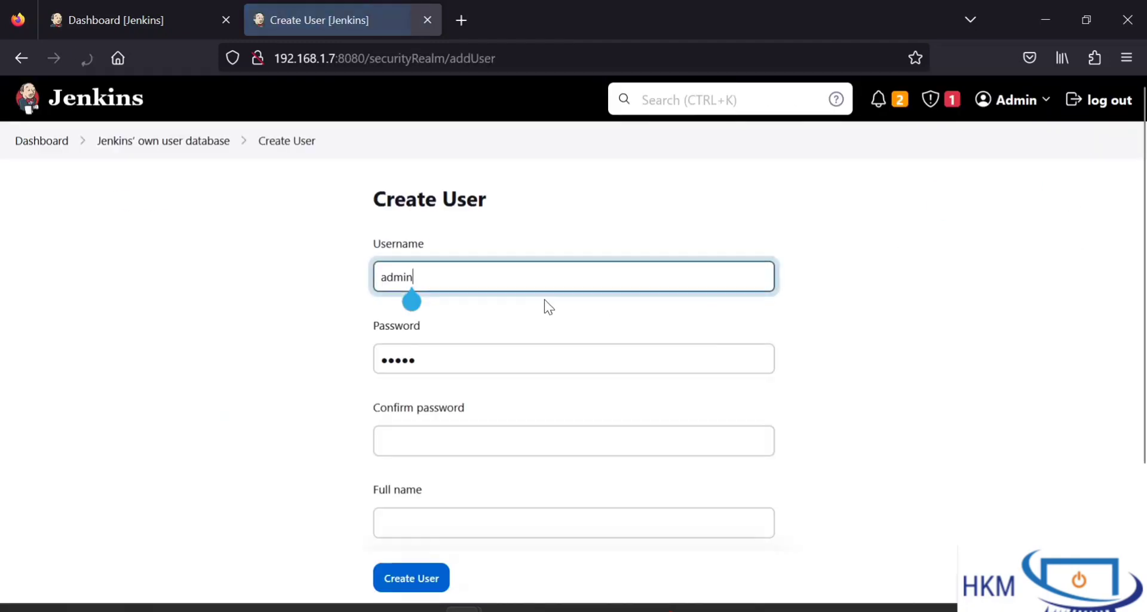
Step: Replace the username with Second_user and set and confirm its password
{"action": "left_click_drag", "start_coordinate": [453, 278], "coordinate": [321, 276]}
{"action": "type", "text": "Se"}
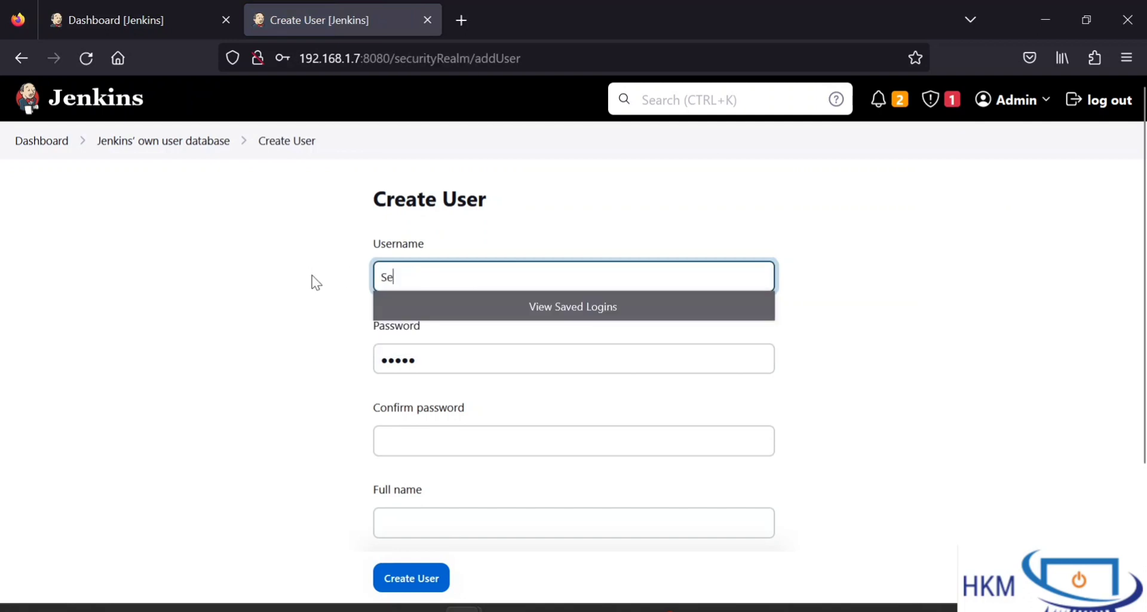
{"action": "type", "text": "cond_user"}
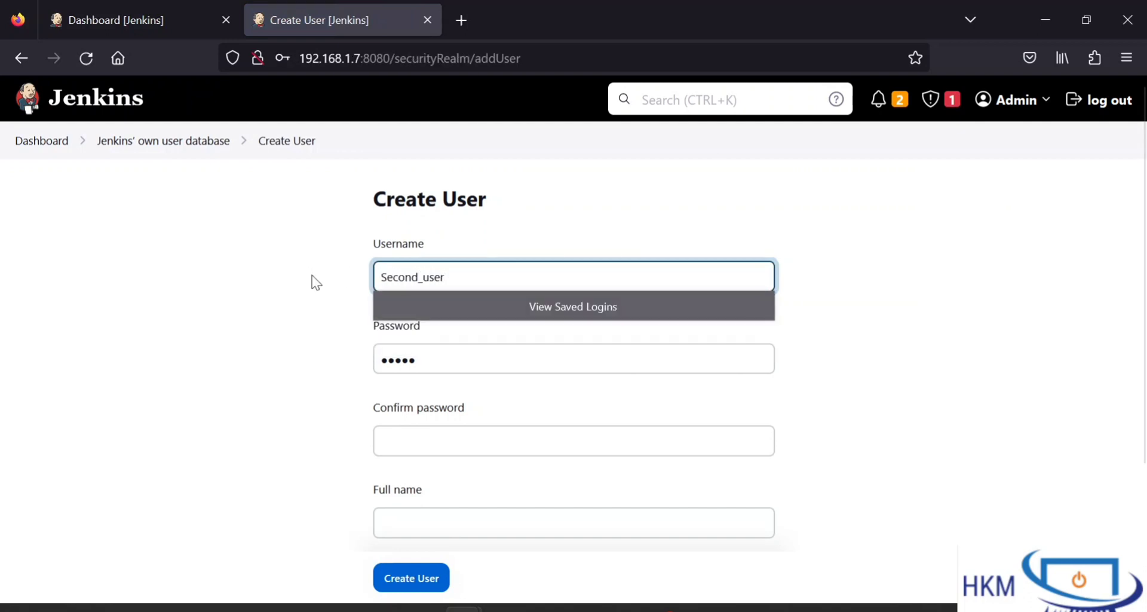
{"action": "key", "text": "Tab"}
{"action": "type", "text": "•"}
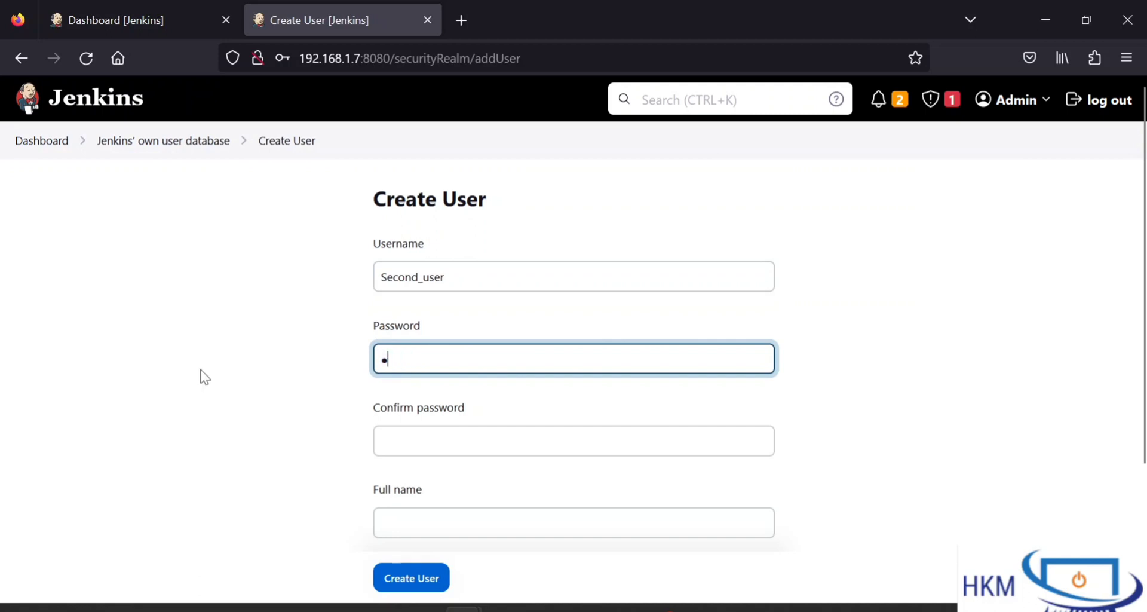
{"action": "left_click", "coordinate": [397, 429]}
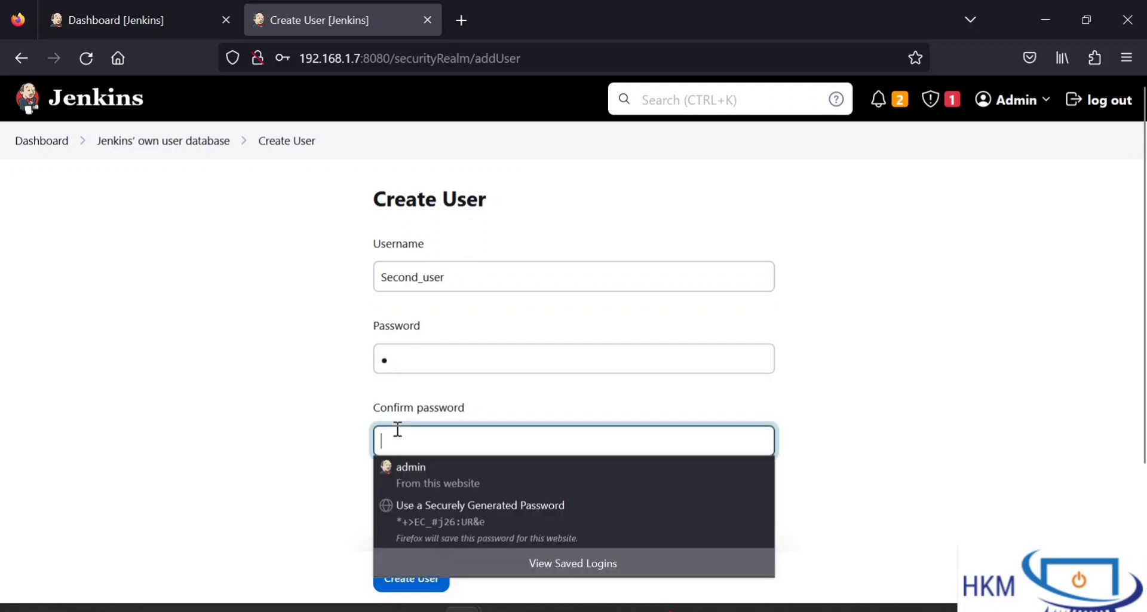
{"action": "type", "text": "•"}
Step: Enter full name Second_user and an e-mail address, then create the account
{"action": "left_click", "coordinate": [494, 514]}
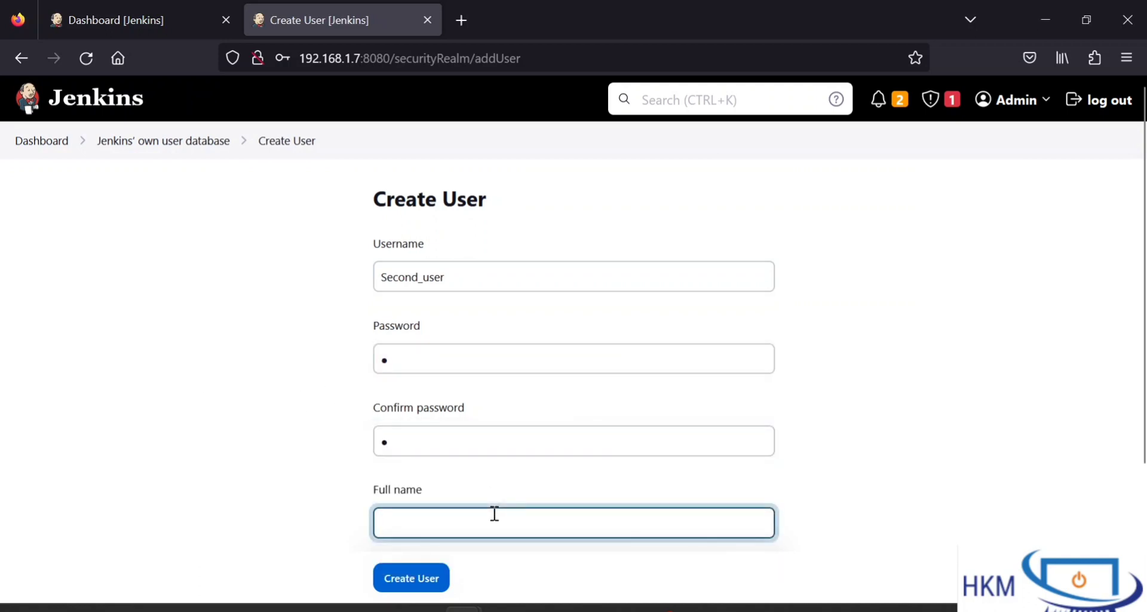
{"action": "type", "text": "Second_ius"}
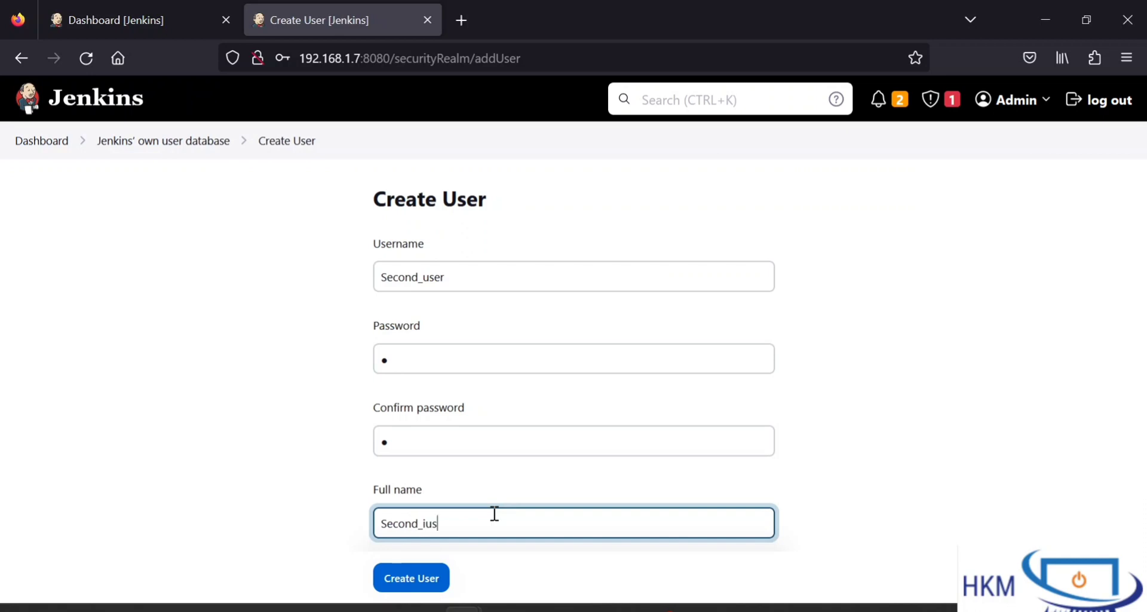
{"action": "key", "text": "BackSpace"}
{"action": "key", "text": "BackSpace"}
{"action": "key", "text": "BackSpace"}
{"action": "type", "text": "user"}
{"action": "scroll", "coordinate": [487, 508], "scroll_direction": "down", "scroll_amount": 3}
{"action": "left_click", "coordinate": [451, 454]}
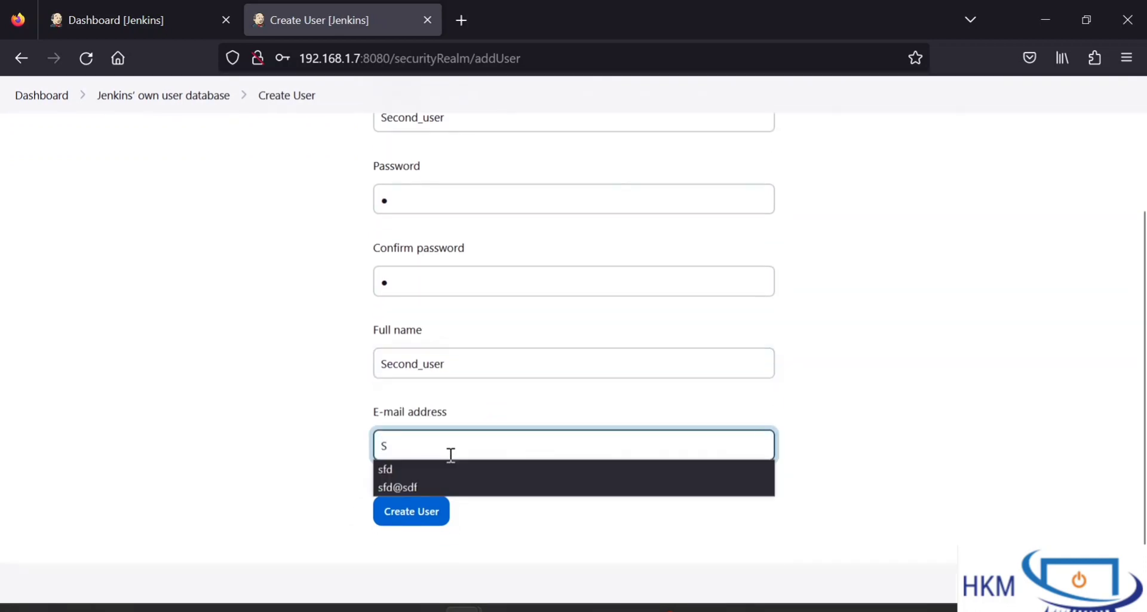
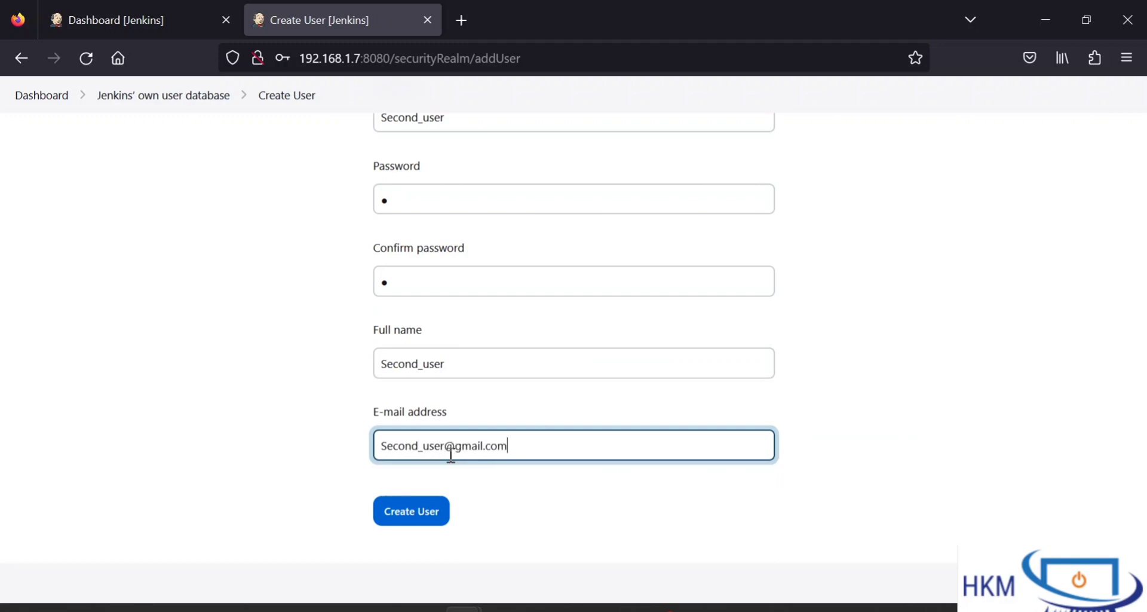
{"action": "left_click", "coordinate": [429, 512]}
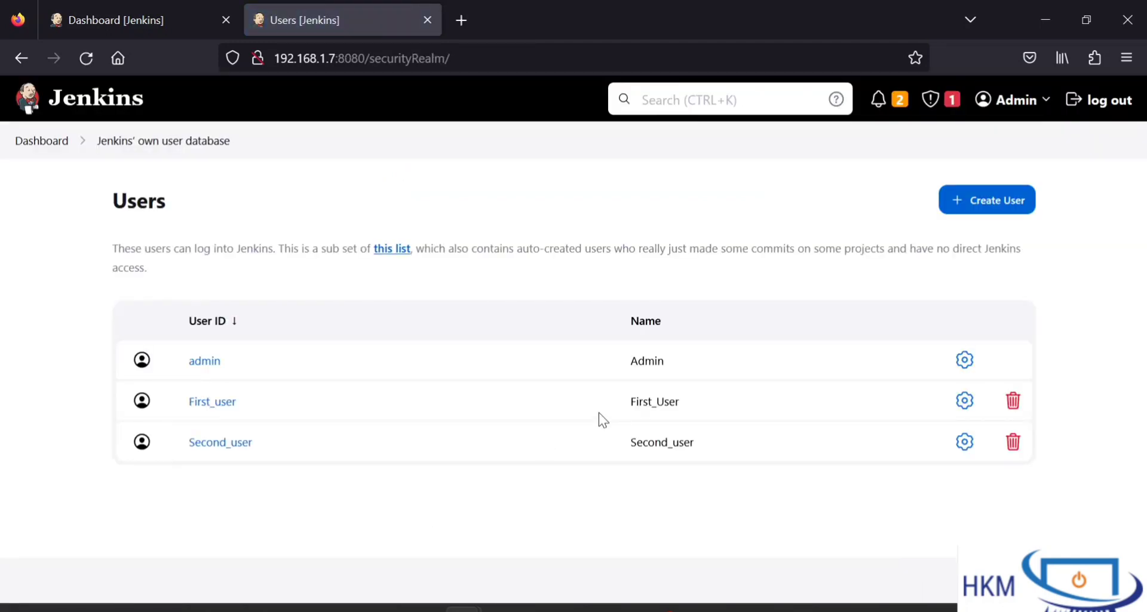
Step: Start a new user with username third and set and confirm its password
{"action": "left_click", "coordinate": [985, 215]}
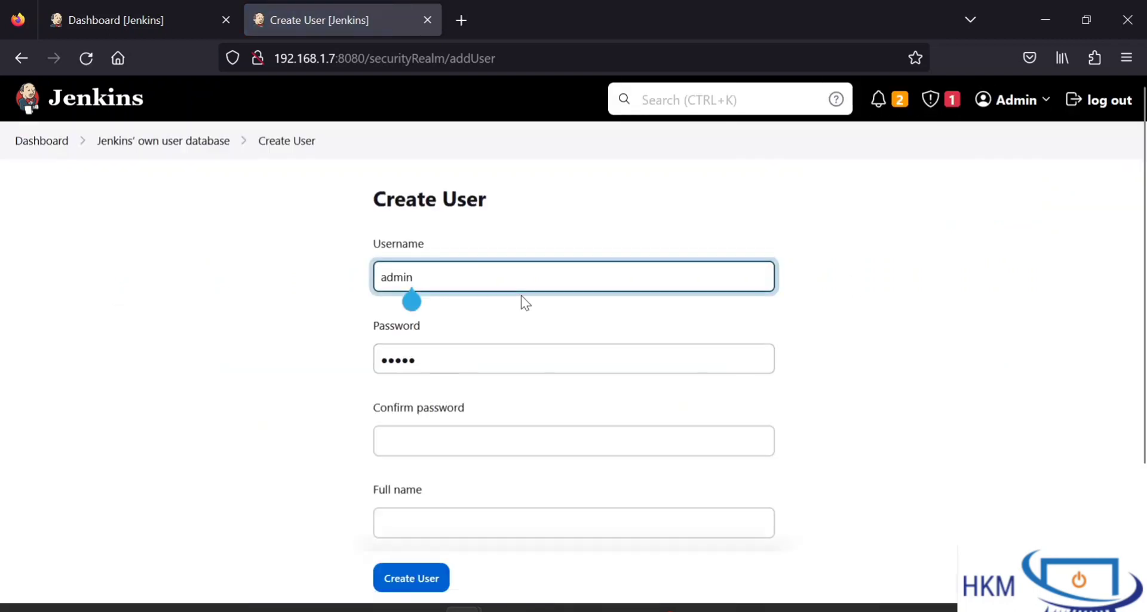
{"action": "key", "text": "ctrl+a"}
{"action": "type", "text": "third"}
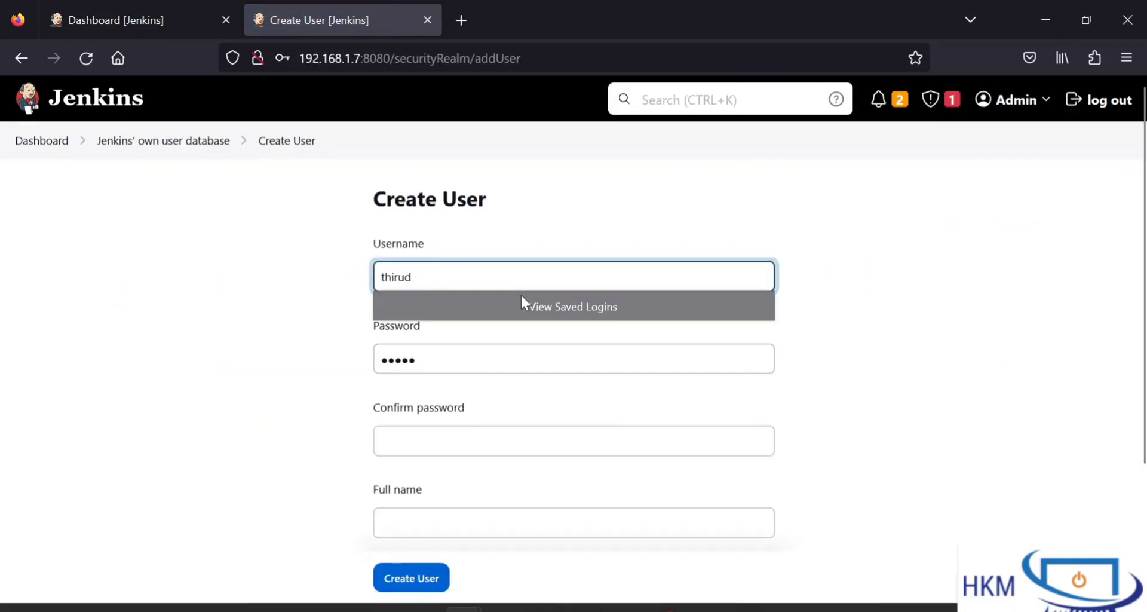
{"action": "left_click", "coordinate": [460, 357]}
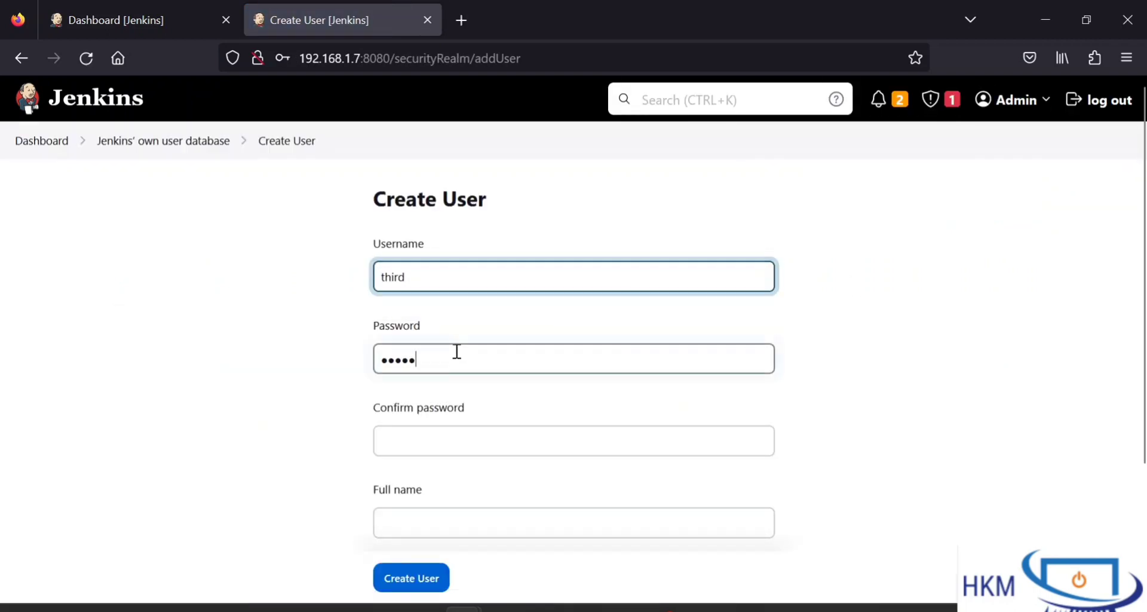
{"action": "key", "text": "ctrl+a"}
{"action": "type", "text": "1"}
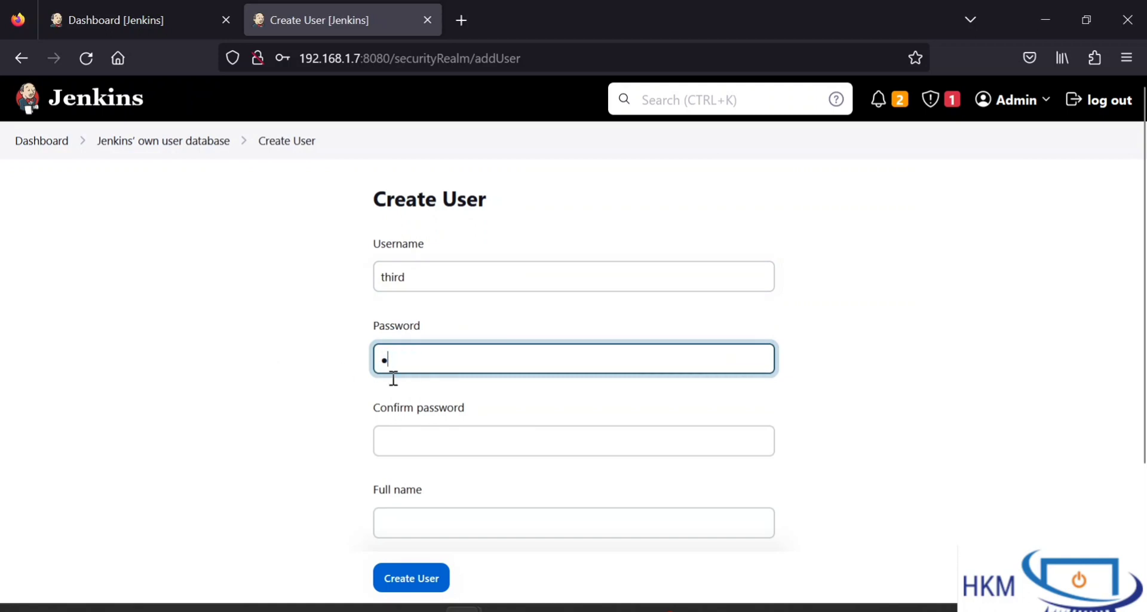
{"action": "left_click", "coordinate": [465, 430]}
{"action": "type", "text": "1"}
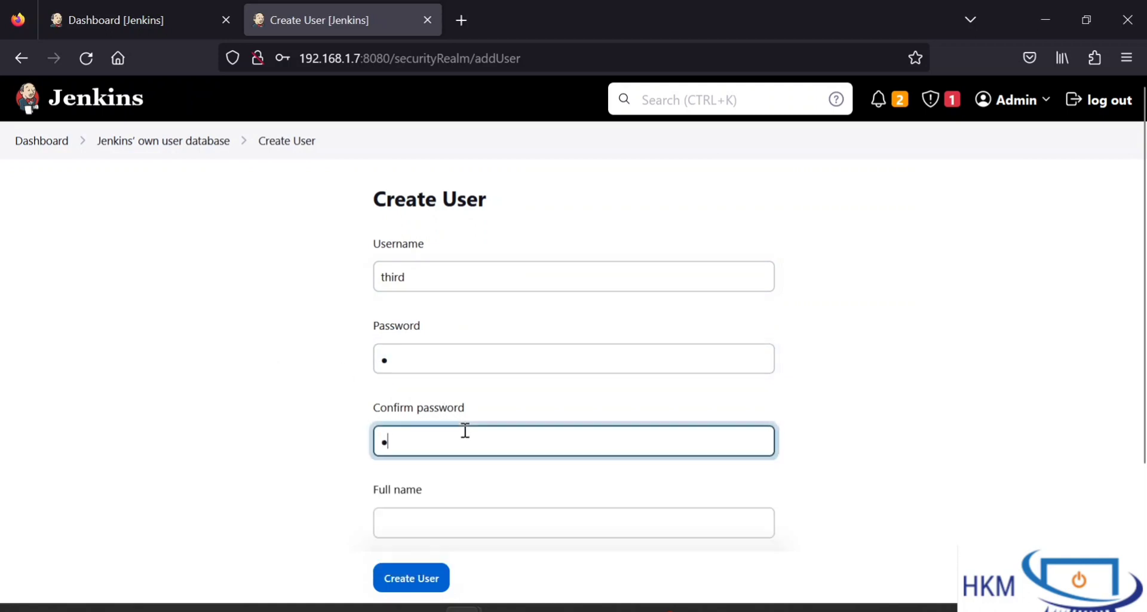
Step: Enter full name third and an e-mail address, then create the account
{"action": "left_click", "coordinate": [449, 515]}
{"action": "type", "text": "third"}
{"action": "scroll", "coordinate": [449, 515], "scroll_direction": "down", "scroll_amount": 3}
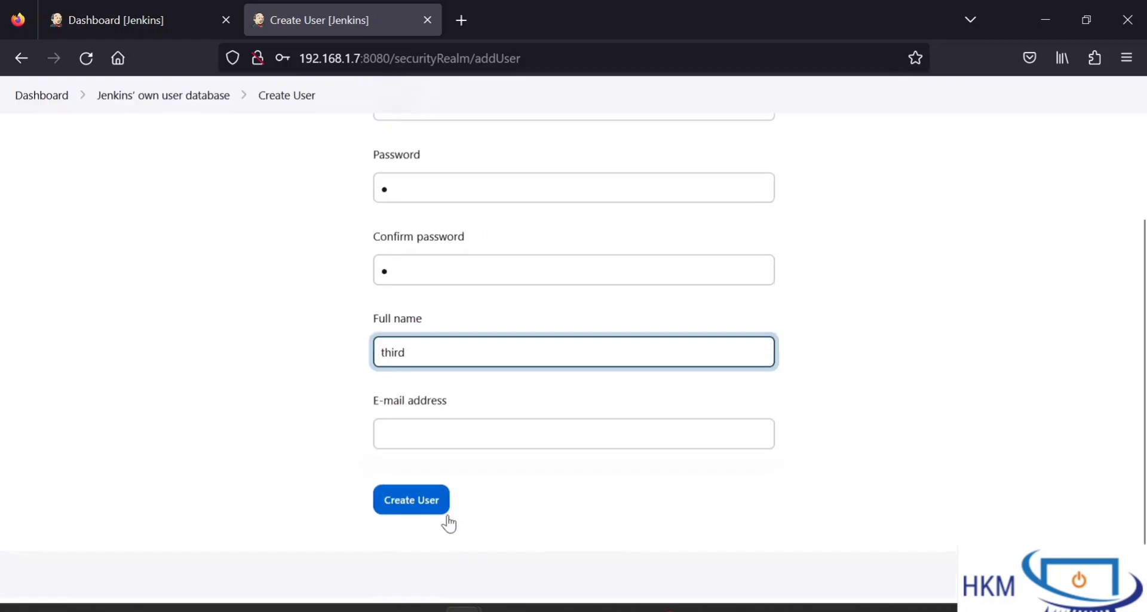
{"action": "left_click", "coordinate": [433, 436]}
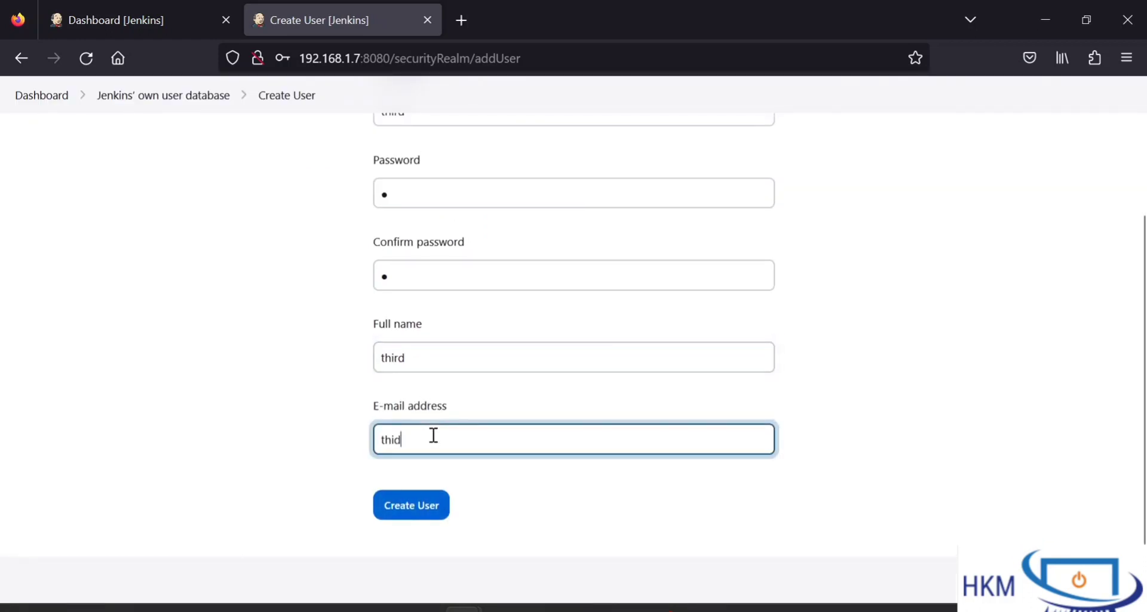
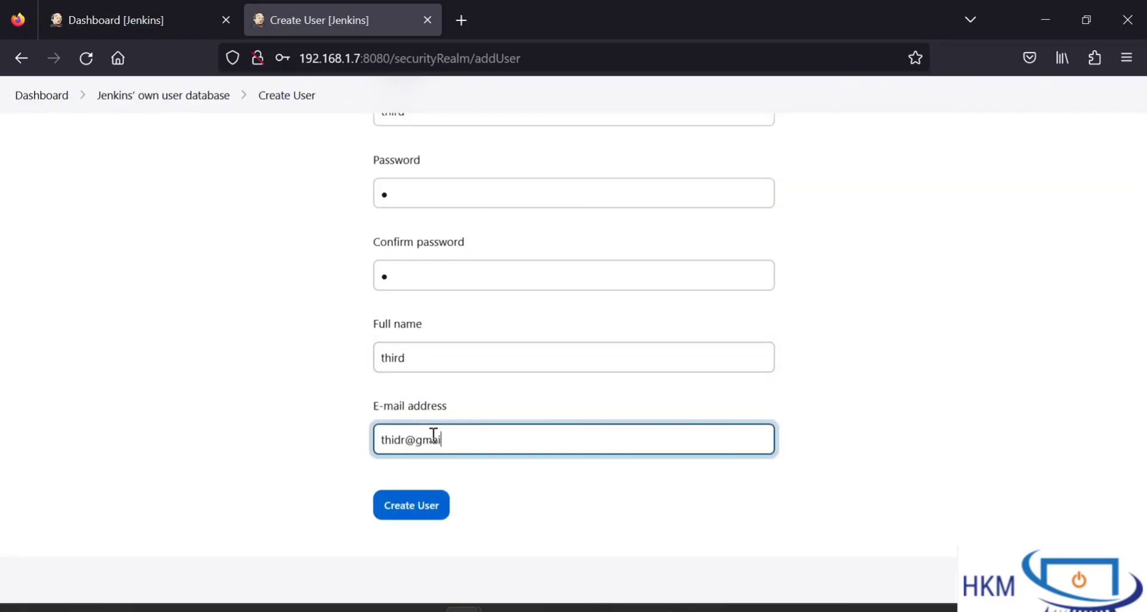
{"action": "left_click", "coordinate": [427, 507]}
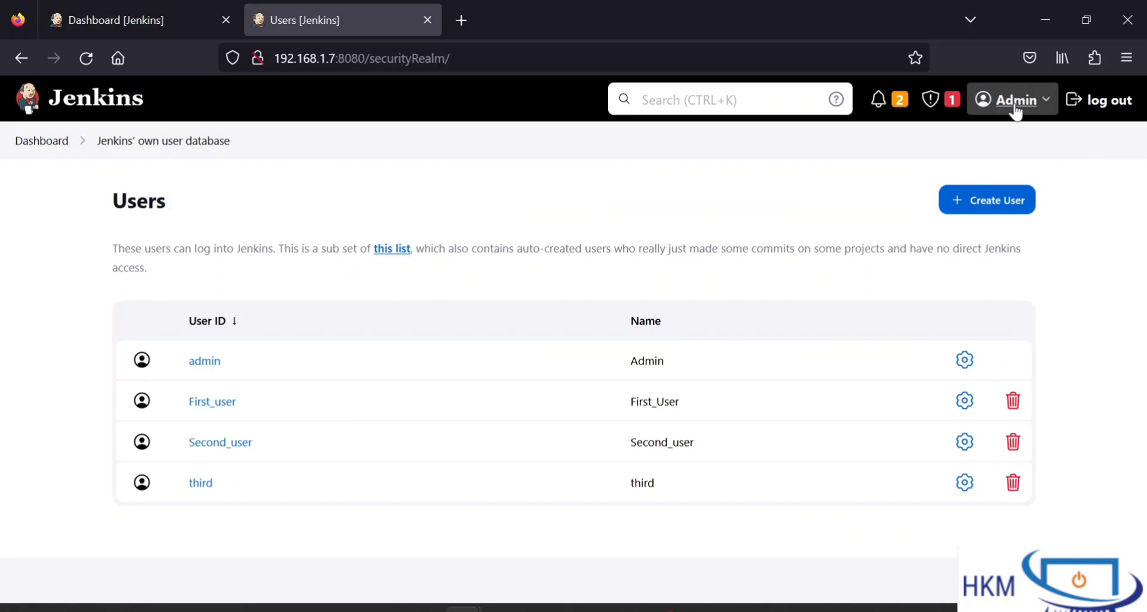
Step: Log out of admin and enter the First_user username and password on the sign-in page
{"action": "left_click", "coordinate": [1098, 109]}
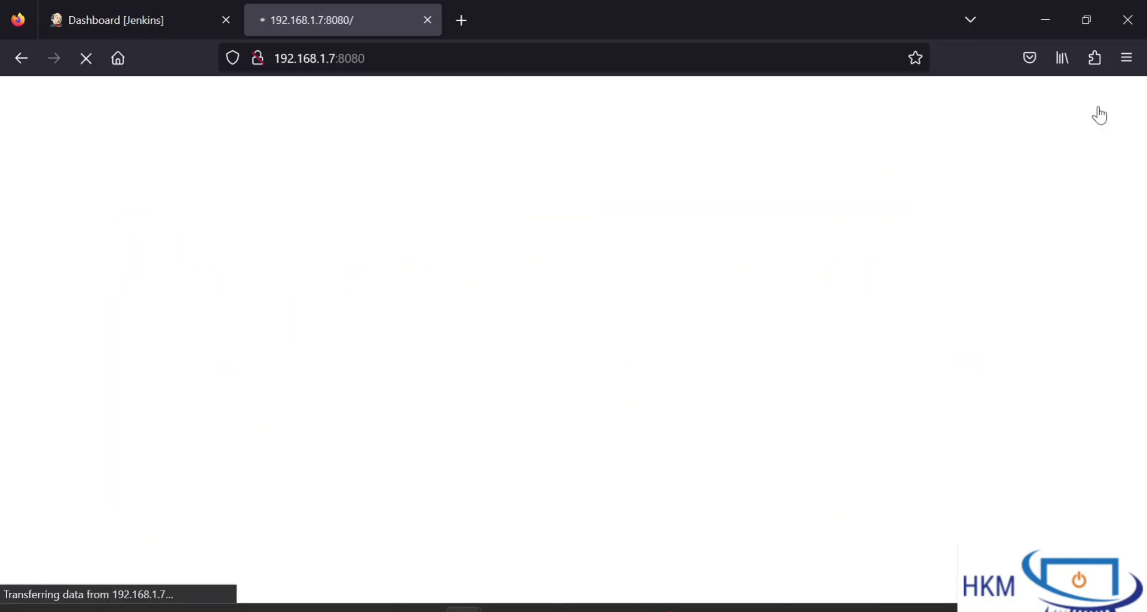
{"action": "left_click", "coordinate": [548, 325]}
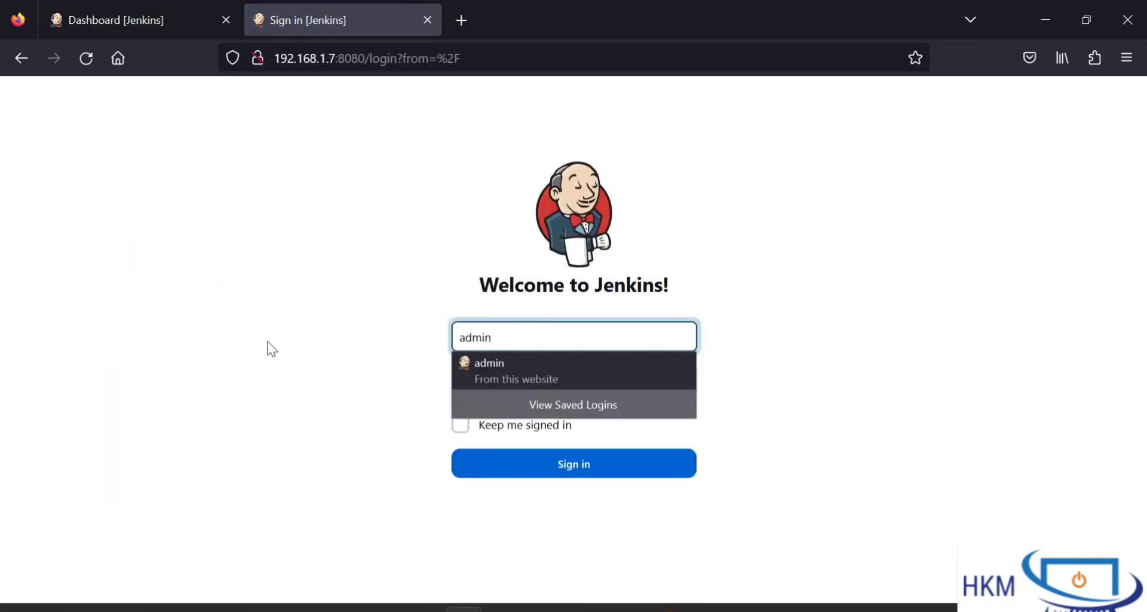
{"action": "key", "text": "ctrl+a"}
{"action": "type", "text": "Flr"}
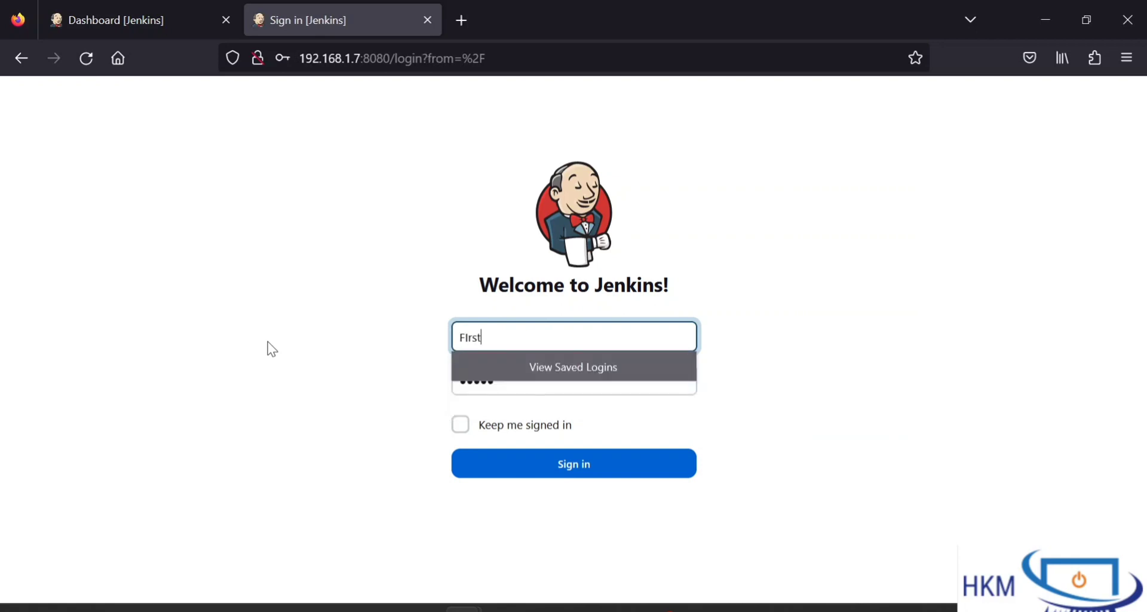
{"action": "type", "text": "st_user"}
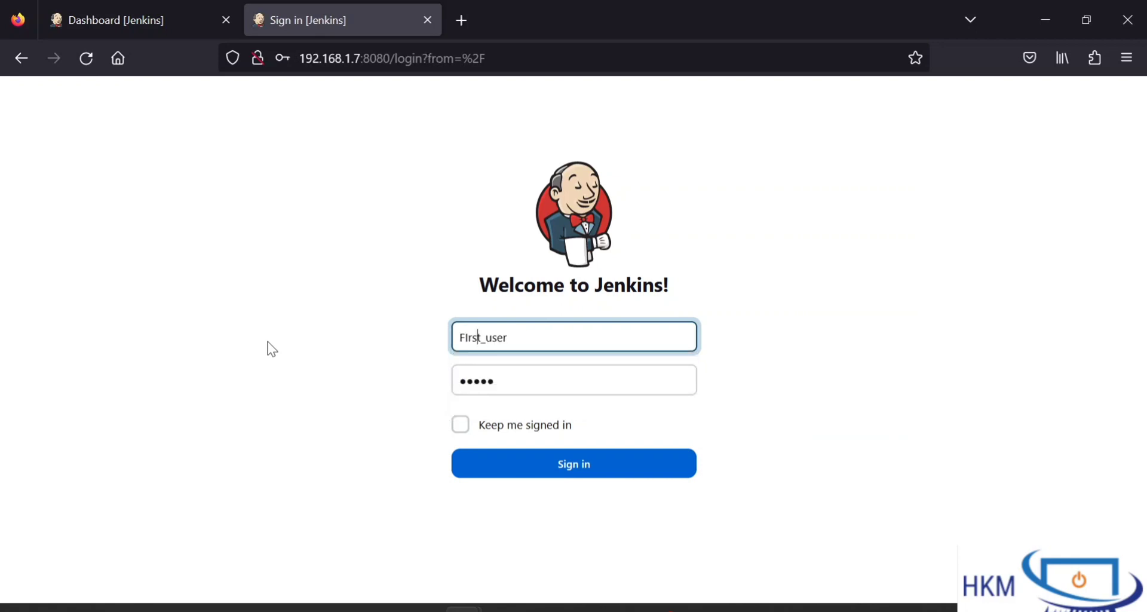
{"action": "type", "text": "i"}
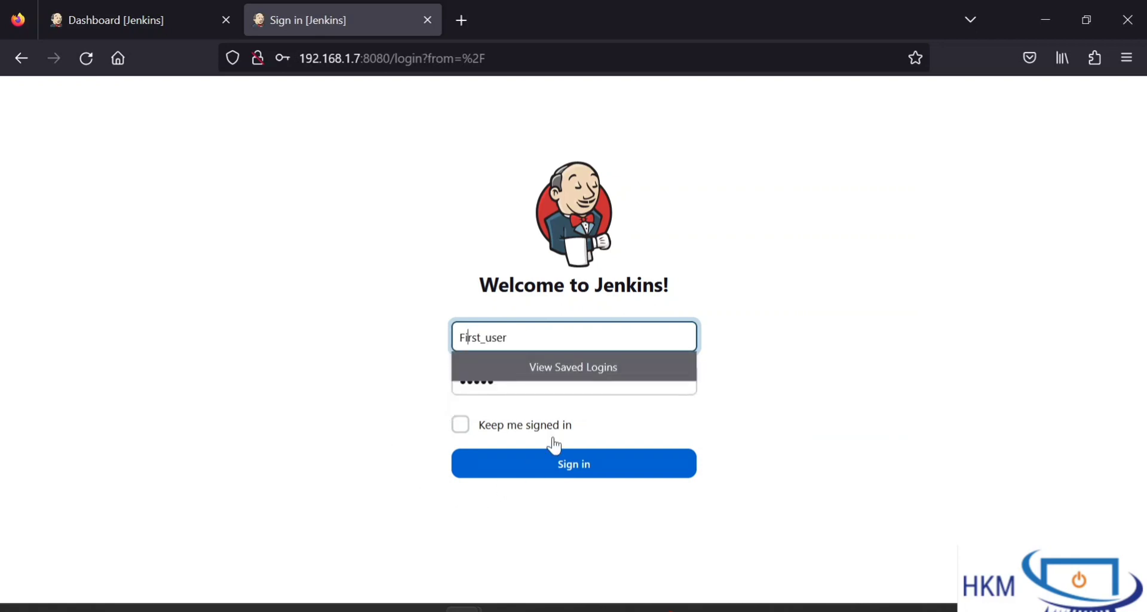
{"action": "left_click", "coordinate": [561, 386]}
{"action": "key", "text": "ctrl+a"}
{"action": "type", "text": "•"}
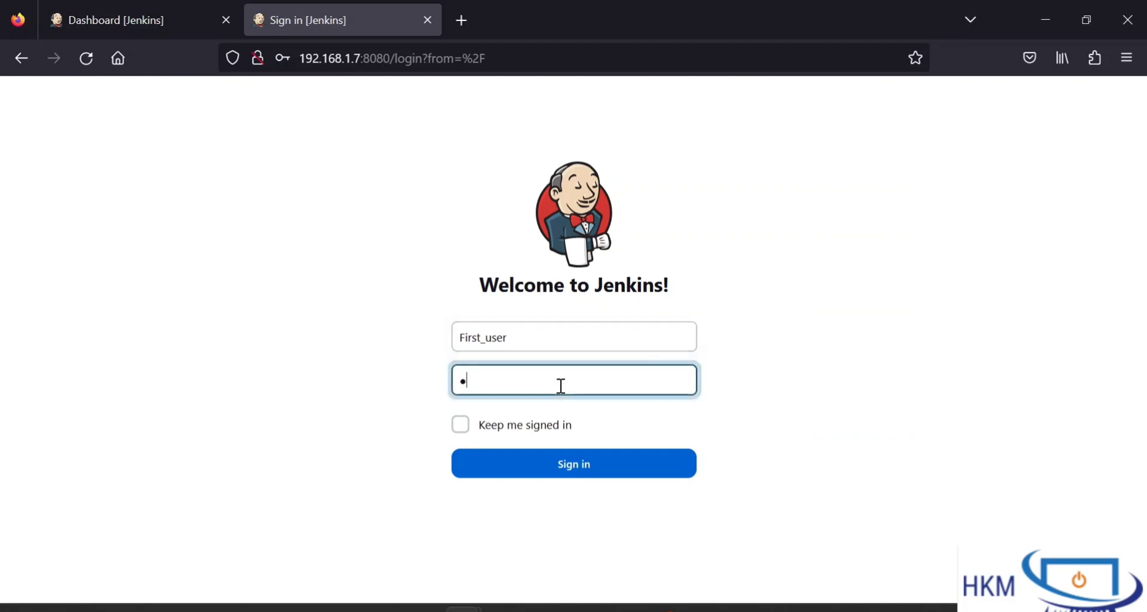
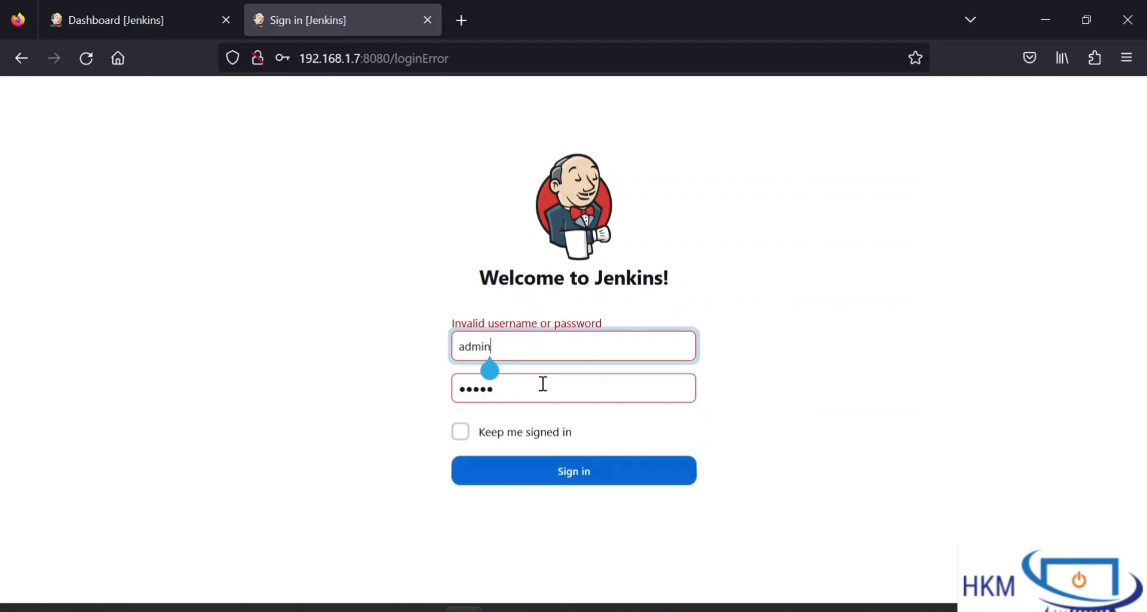
Step: Sign in as First_User with its password and note the Access Denied message for missing Overall/Read
{"action": "double_click", "coordinate": [514, 358]}
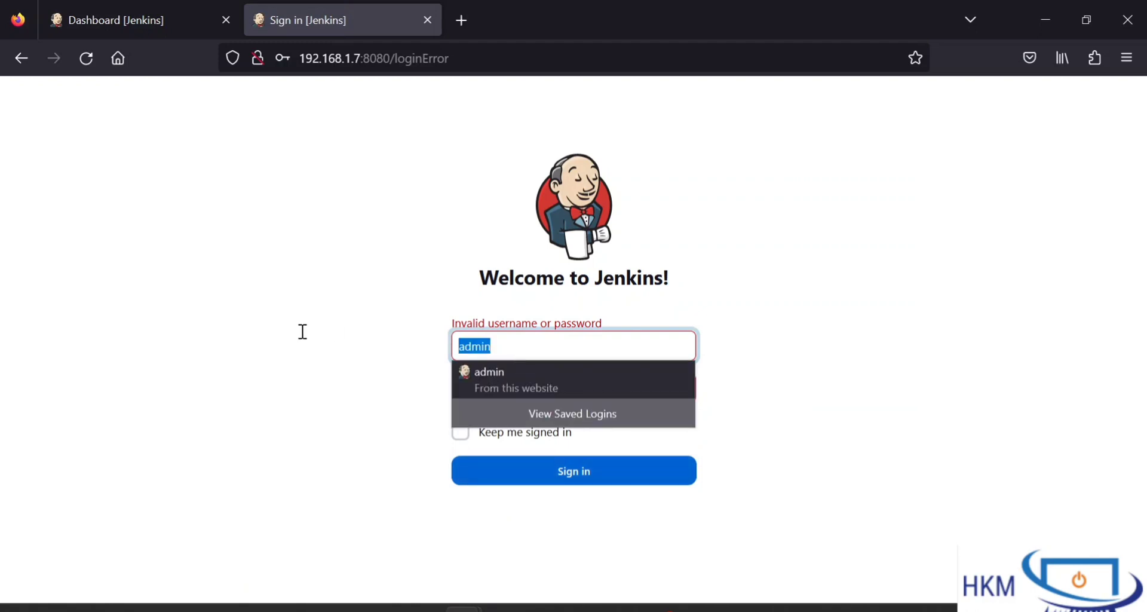
{"action": "type", "text": "First_U"}
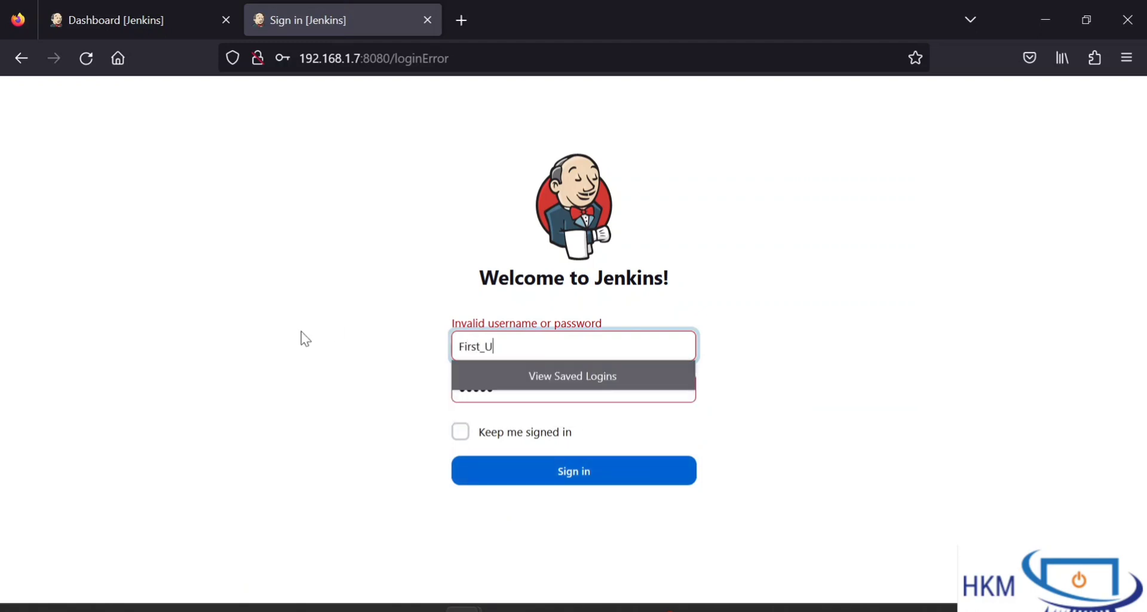
{"action": "type", "text": "ser"}
{"action": "key", "text": "Tab"}
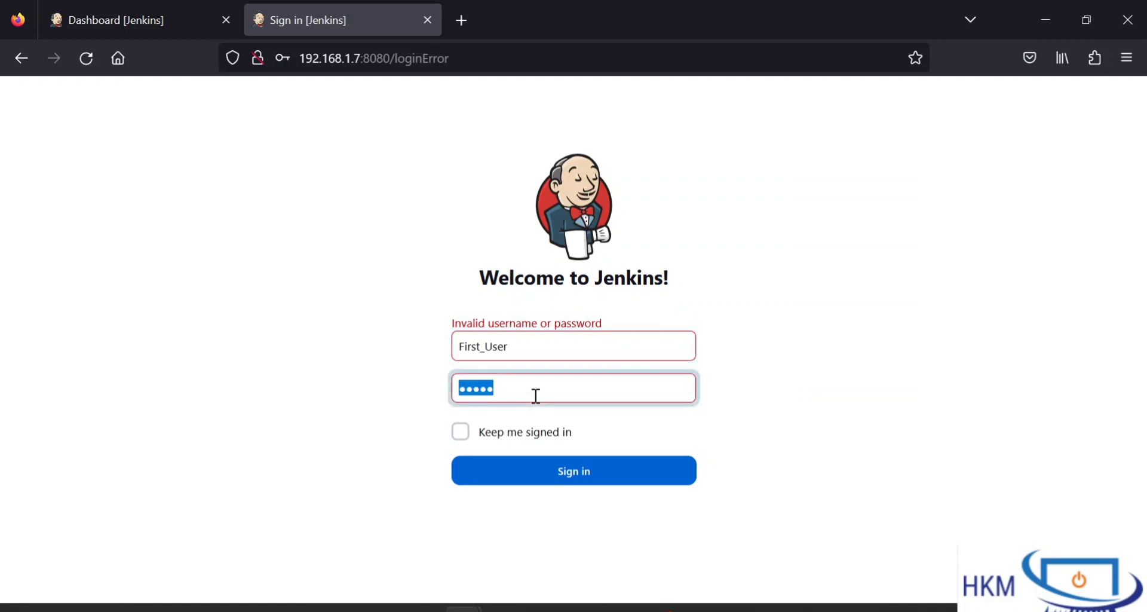
{"action": "type", "text": "1"}
{"action": "left_click", "coordinate": [562, 484]}
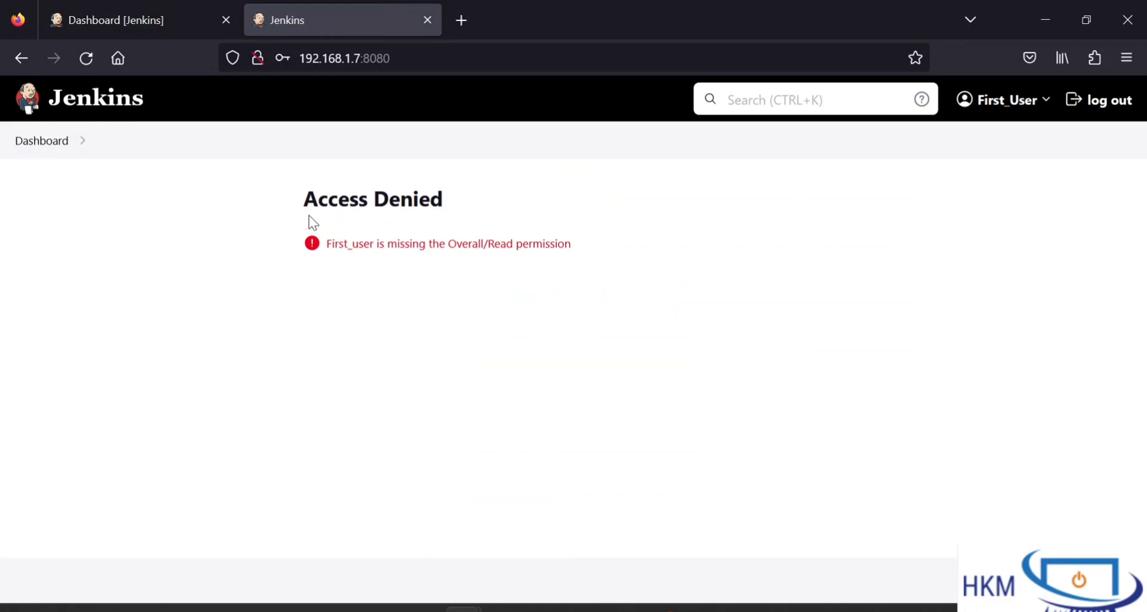
{"action": "left_click_drag", "start_coordinate": [309, 216], "coordinate": [637, 288]}
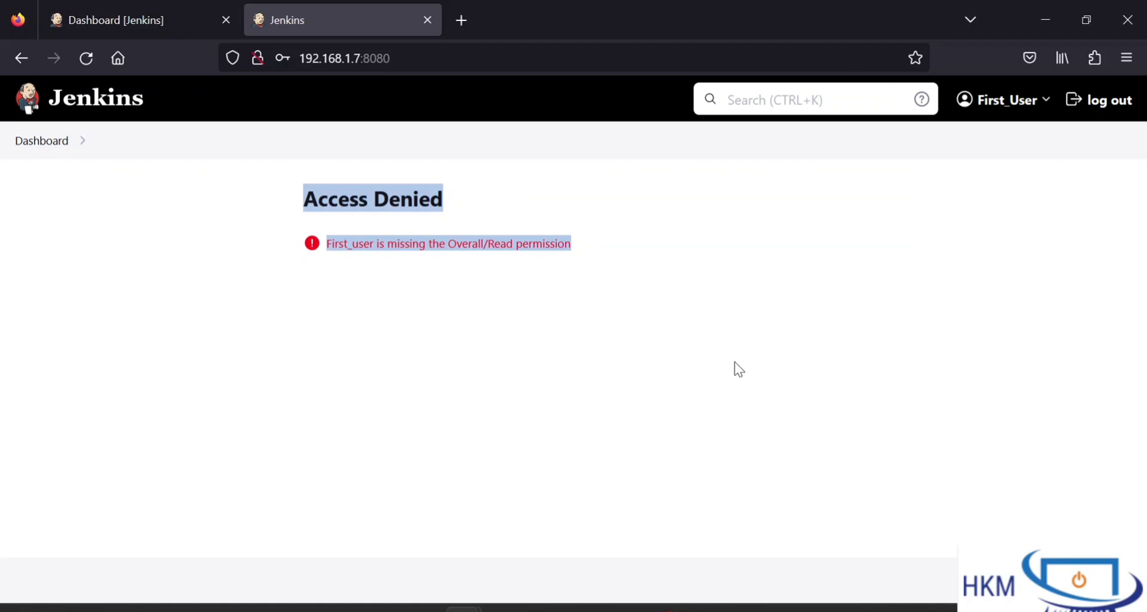
Step: Log out of First_User, sign back in as admin, and look through the Manage Jenkins page
{"action": "left_click", "coordinate": [1109, 112]}
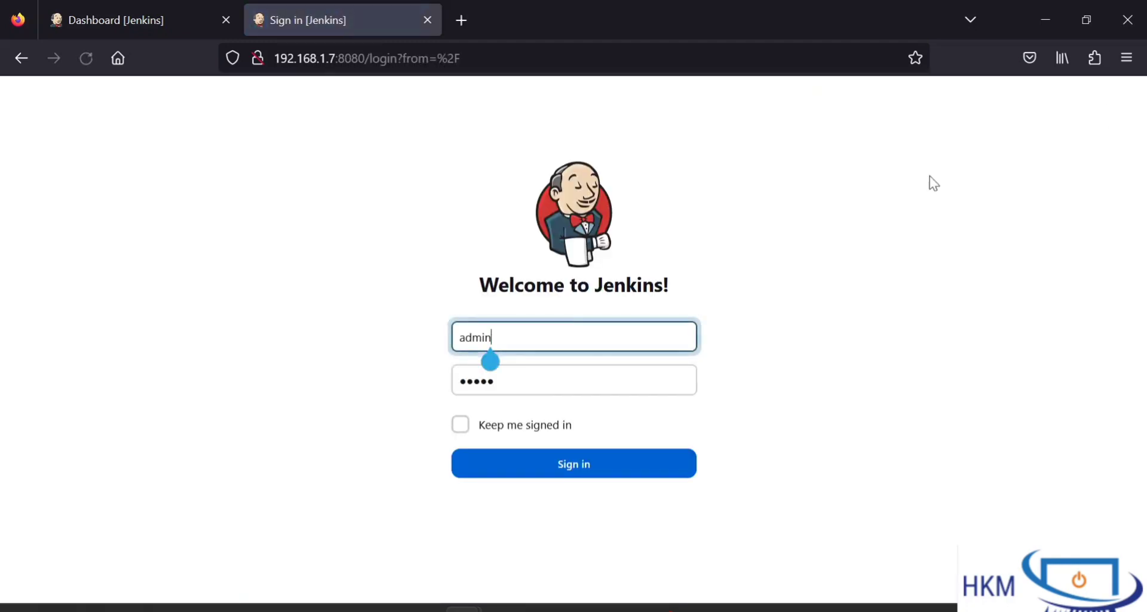
{"action": "left_click", "coordinate": [531, 480]}
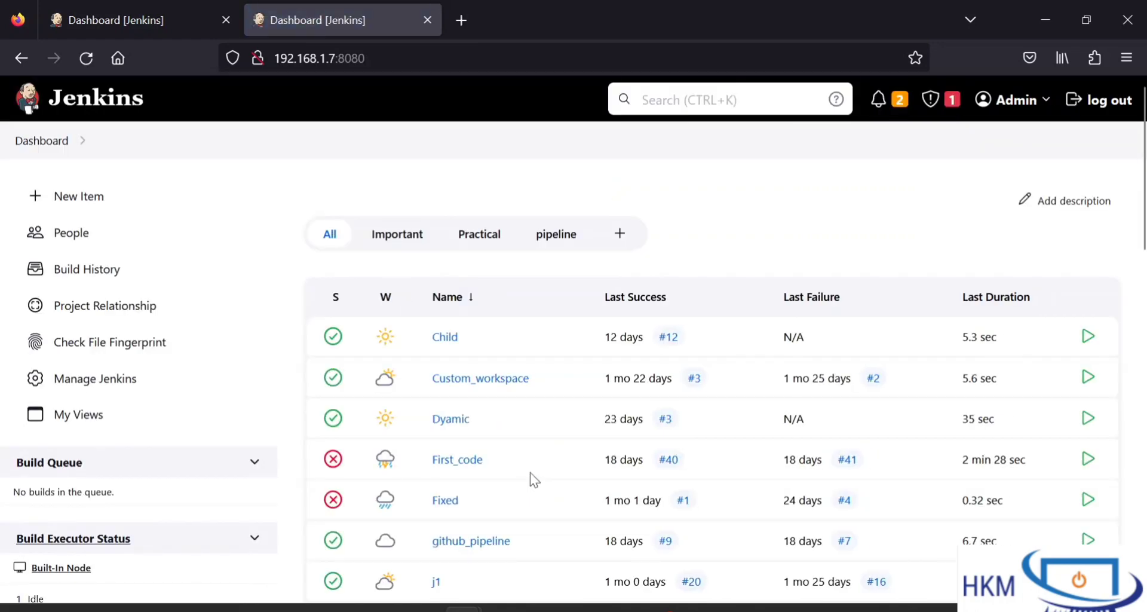
{"action": "left_click", "coordinate": [83, 385]}
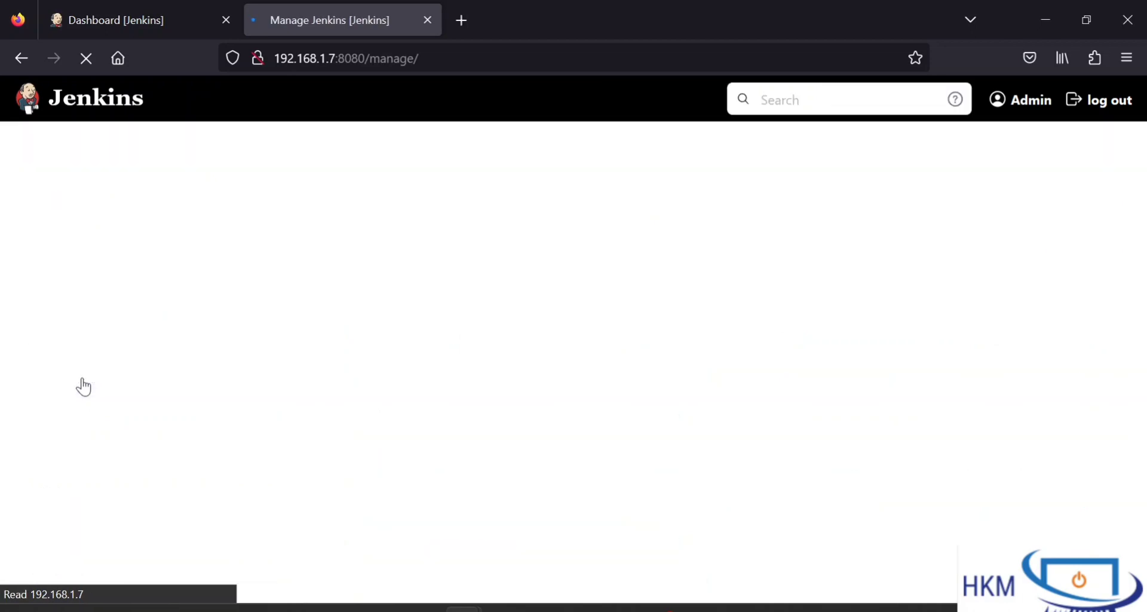
{"action": "scroll", "coordinate": [729, 353], "scroll_direction": "down", "scroll_amount": 10}
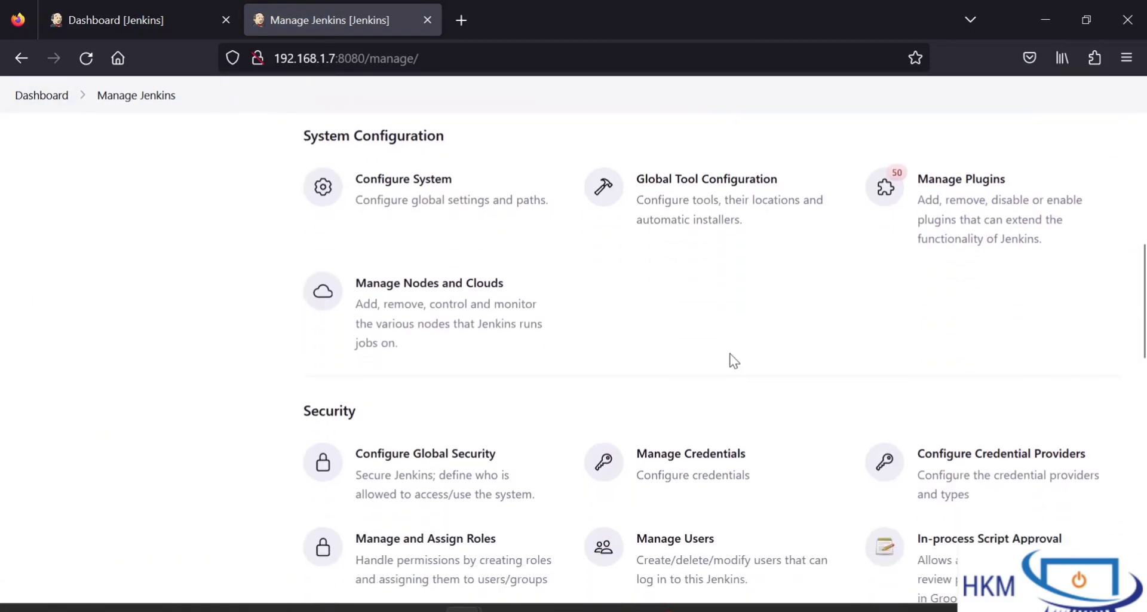
{"action": "scroll", "coordinate": [733, 360], "scroll_direction": "down", "scroll_amount": 3}
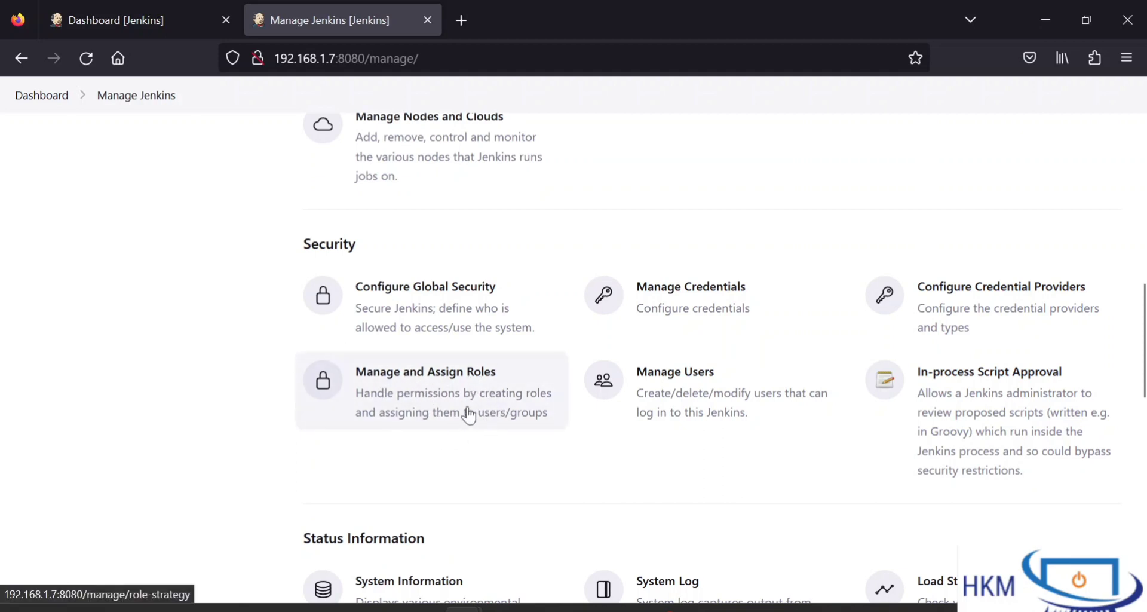
{"action": "scroll", "coordinate": [467, 408], "scroll_direction": "up", "scroll_amount": 1}
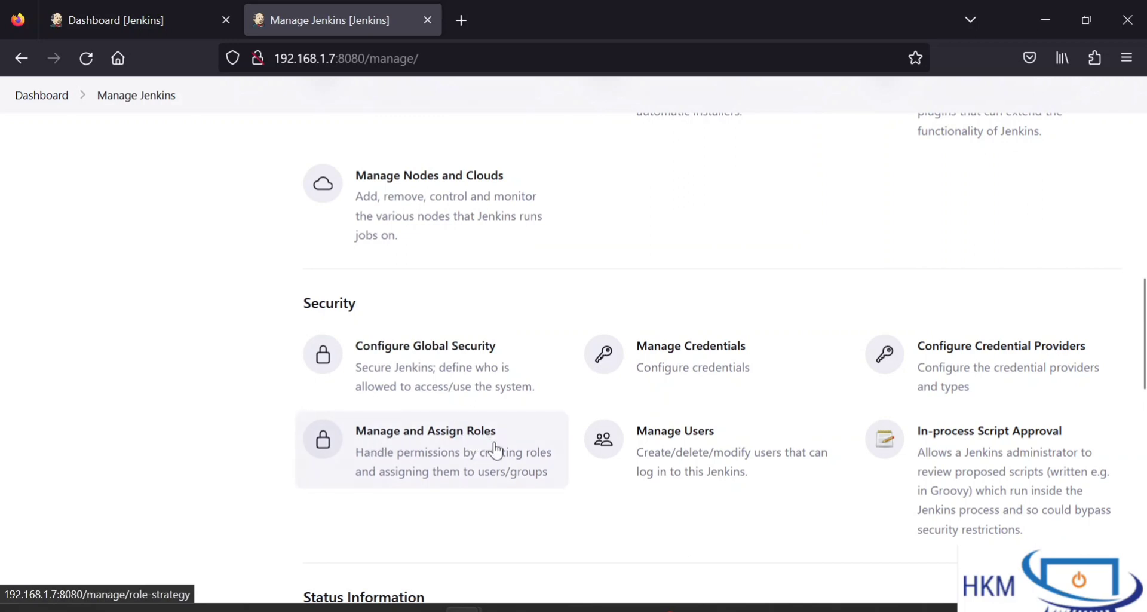
{"action": "scroll", "coordinate": [600, 277], "scroll_direction": "up", "scroll_amount": 3}
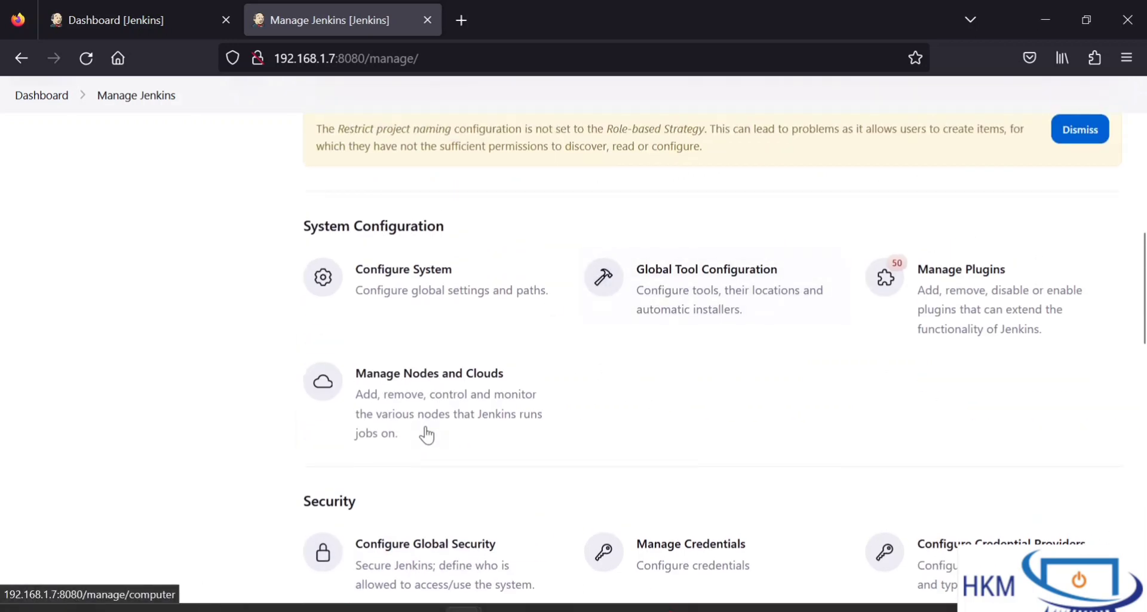
Step: Confirm Role-based Authorization Strategy is among the installed plugins when filtering by 'role', then return to Manage Jenkins
{"action": "left_click", "coordinate": [952, 297]}
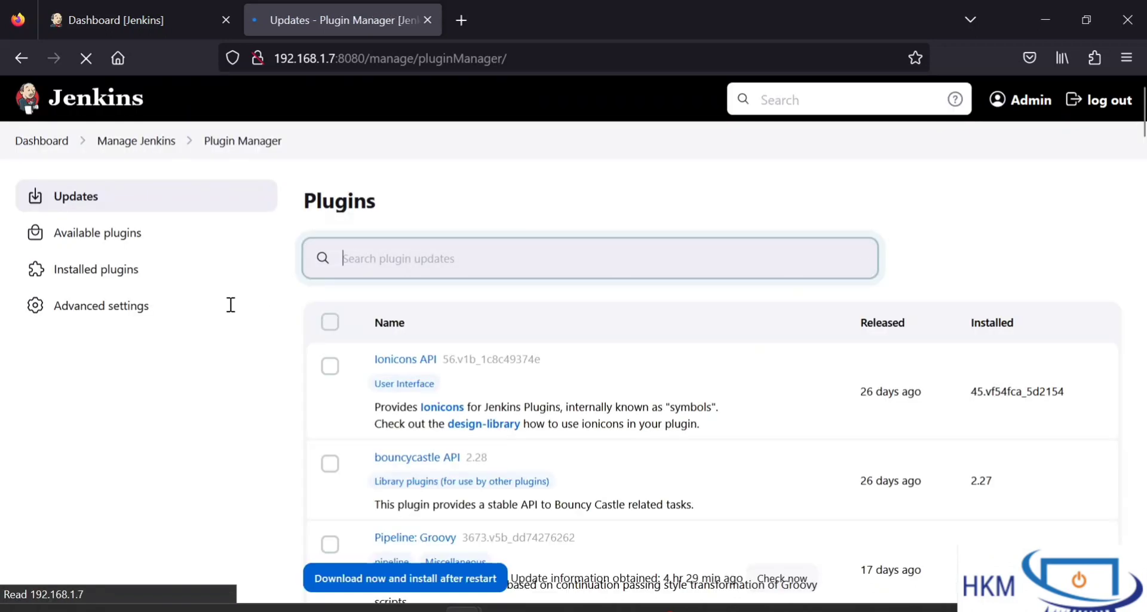
{"action": "left_click", "coordinate": [116, 275]}
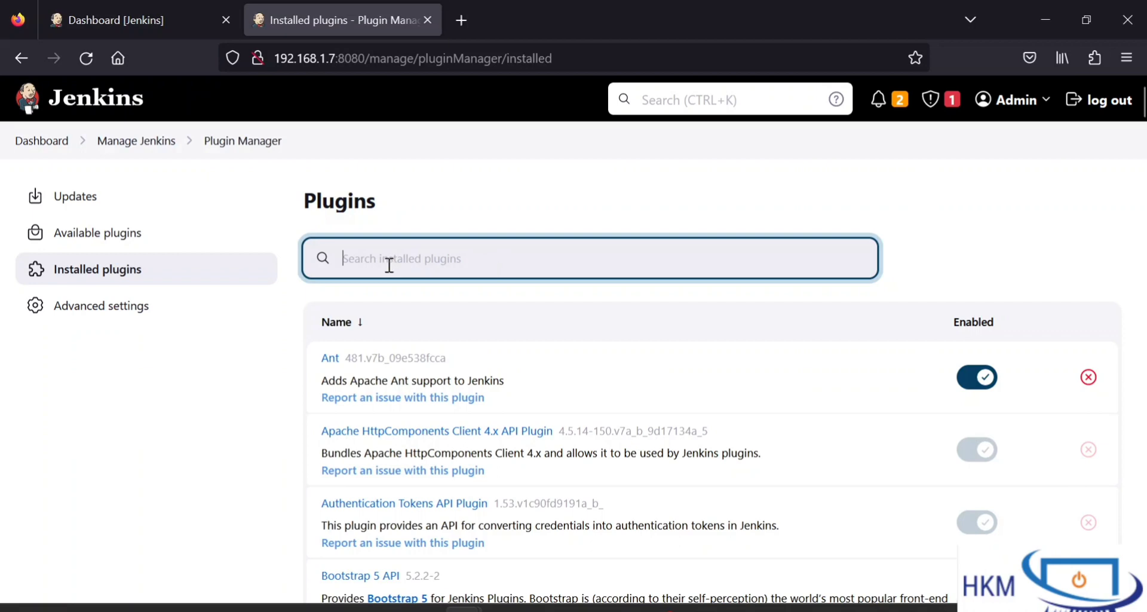
{"action": "type", "text": "role"}
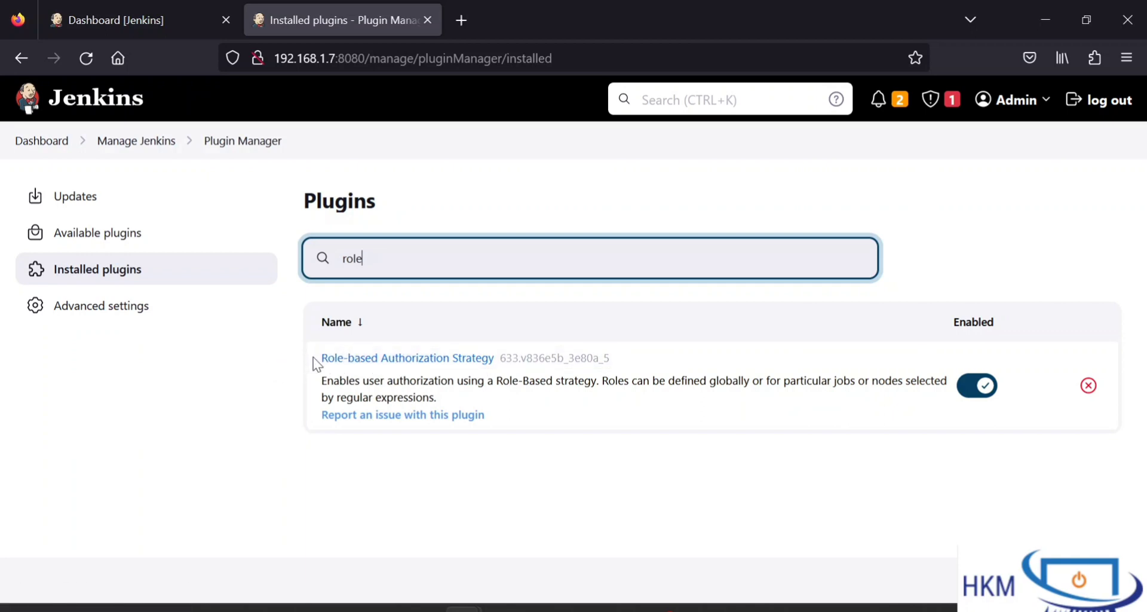
{"action": "left_click_drag", "start_coordinate": [313, 357], "coordinate": [500, 359]}
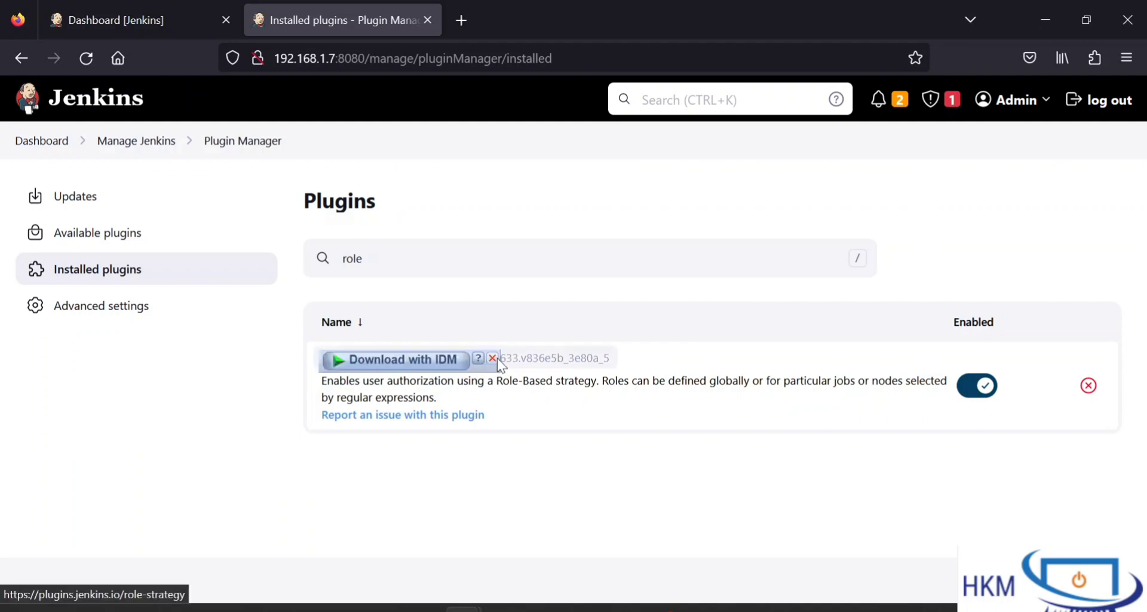
{"action": "left_click", "coordinate": [496, 358]}
{"action": "left_click", "coordinate": [507, 318]}
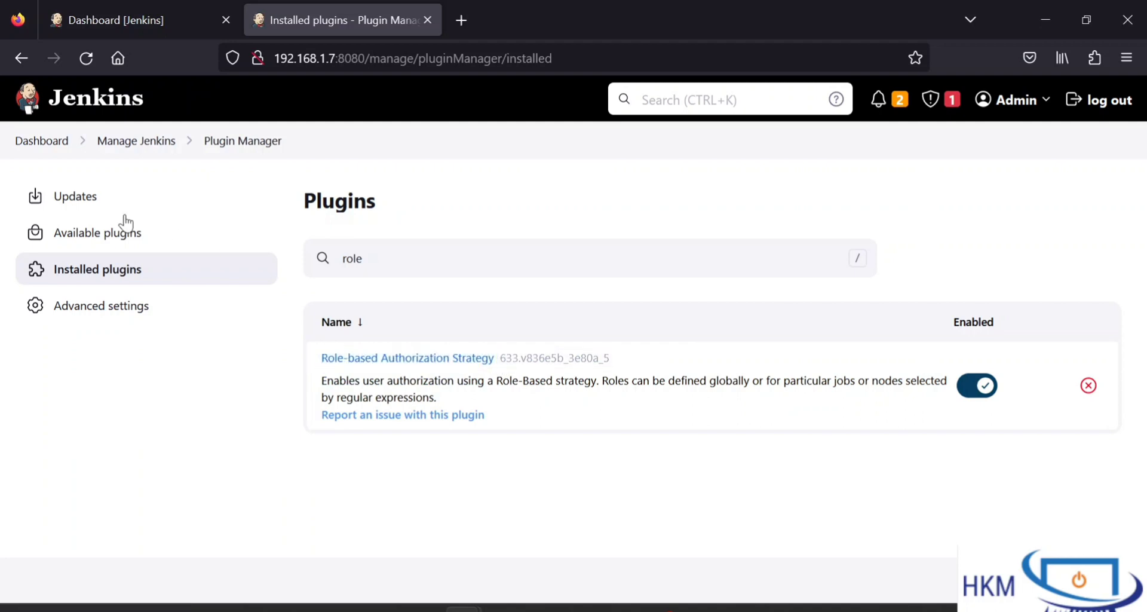
{"action": "left_click", "coordinate": [139, 142]}
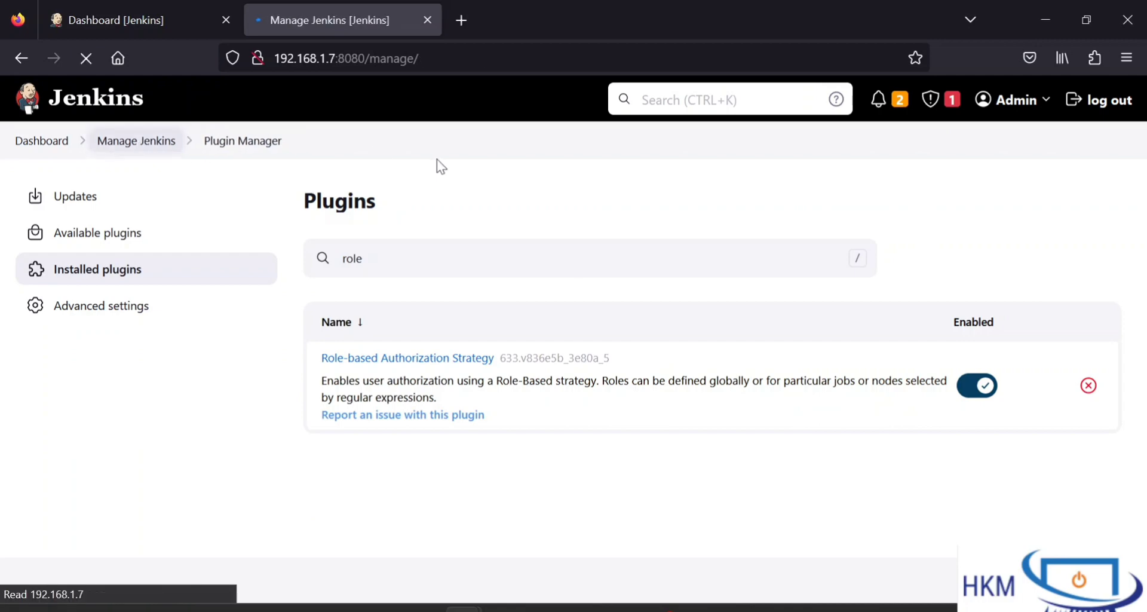
Step: Find and open the Configure Global Security page from Manage Jenkins
{"action": "scroll", "coordinate": [436, 159], "scroll_direction": "down", "scroll_amount": 3}
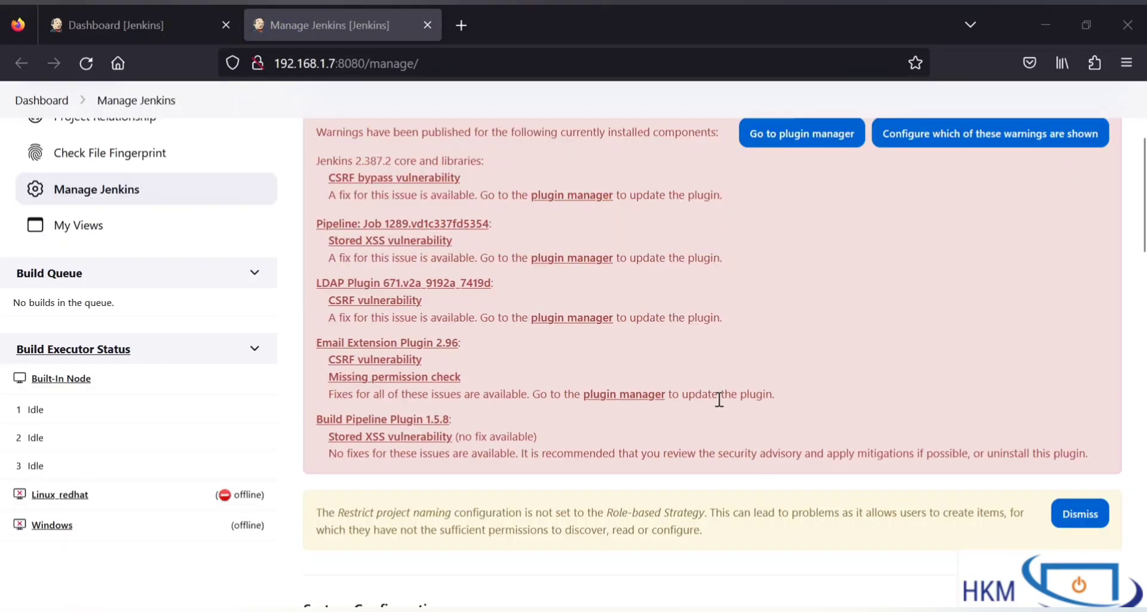
{"action": "scroll", "coordinate": [722, 469], "scroll_direction": "down", "scroll_amount": 5}
{"action": "scroll", "coordinate": [719, 408], "scroll_direction": "down", "scroll_amount": 5}
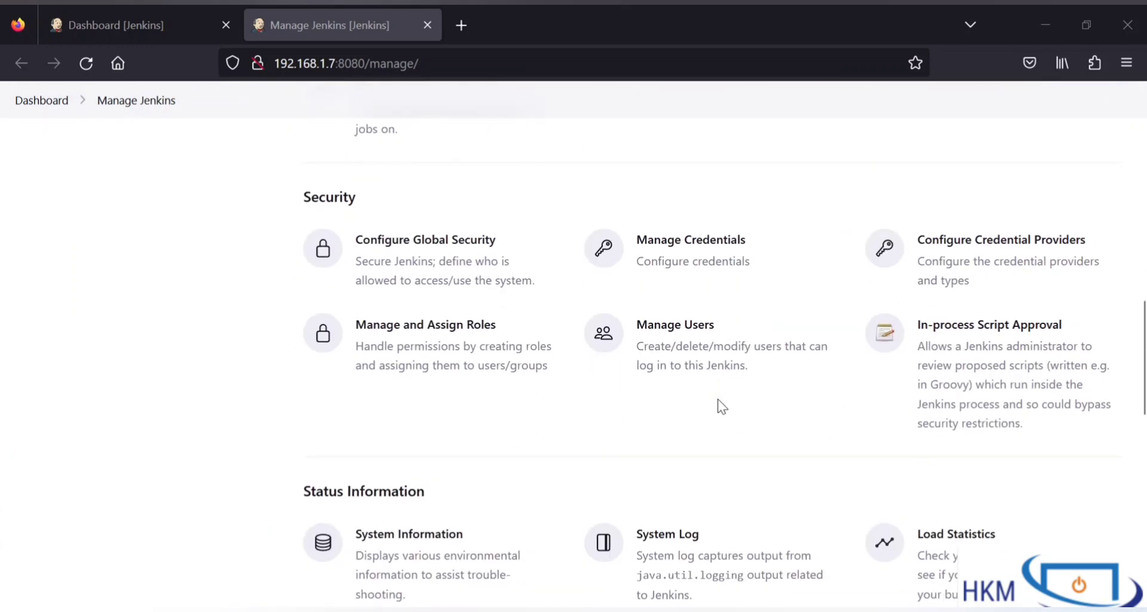
{"action": "scroll", "coordinate": [723, 407], "scroll_direction": "up", "scroll_amount": 1}
{"action": "scroll", "coordinate": [747, 392], "scroll_direction": "up", "scroll_amount": 4}
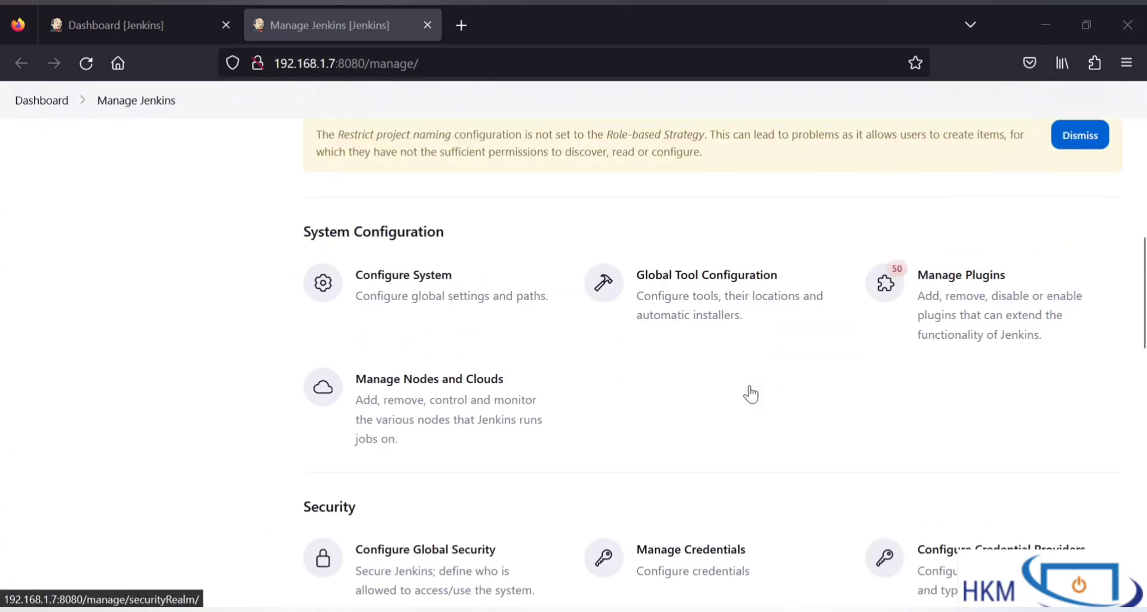
{"action": "scroll", "coordinate": [705, 414], "scroll_direction": "down", "scroll_amount": 1}
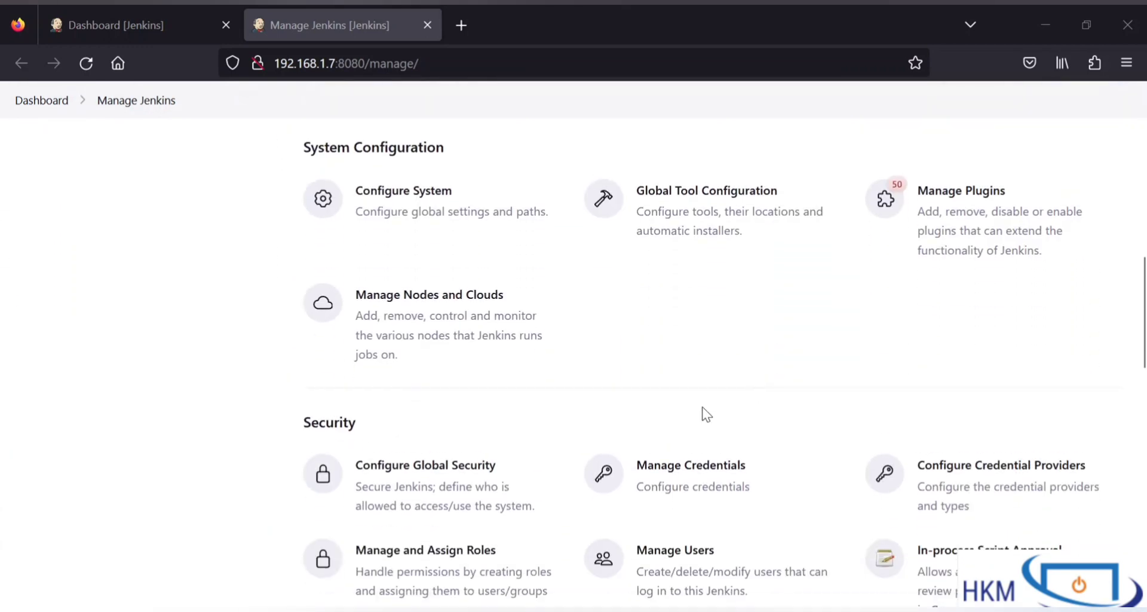
{"action": "left_click", "coordinate": [388, 487]}
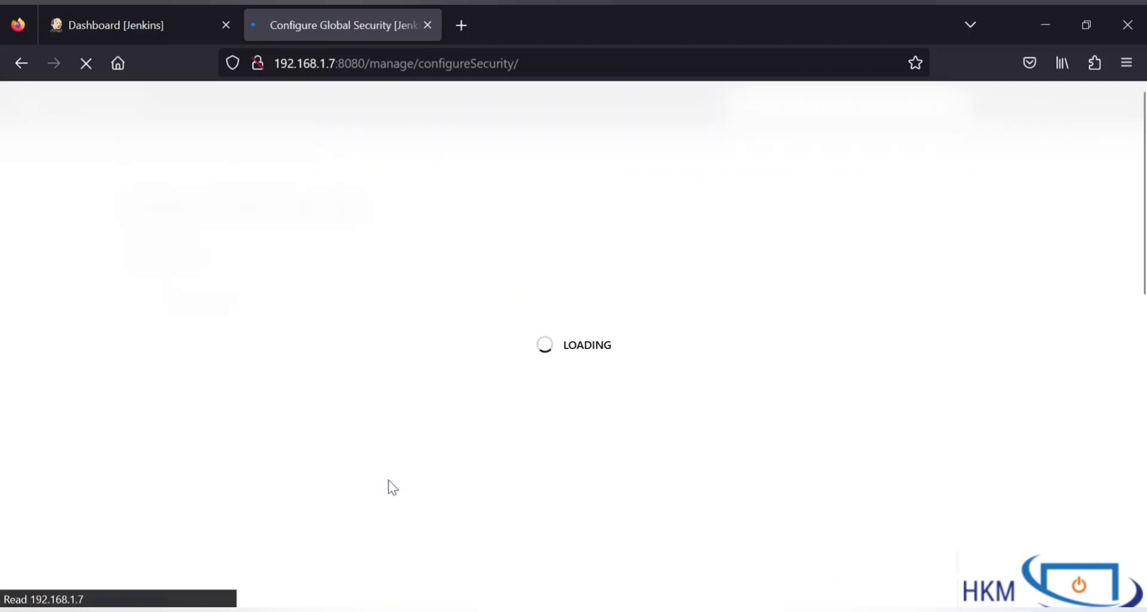
Step: Set Authorization to Role-Based Strategy and save the security settings
{"action": "scroll", "coordinate": [425, 449], "scroll_direction": "down", "scroll_amount": 2}
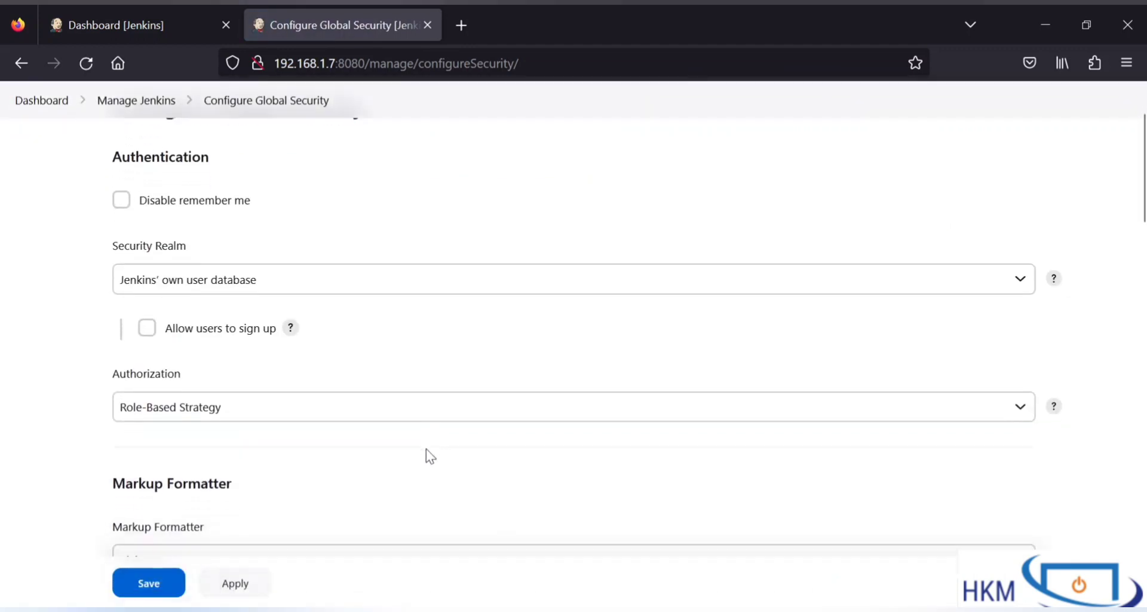
{"action": "left_click_drag", "start_coordinate": [133, 349], "coordinate": [182, 349]}
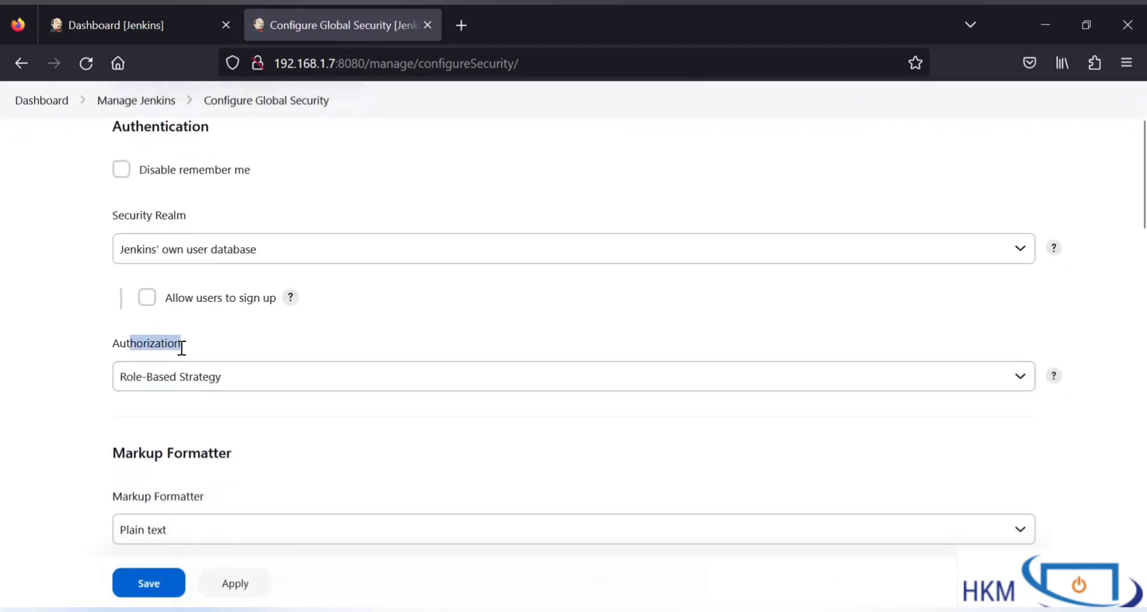
{"action": "left_click", "coordinate": [182, 348]}
{"action": "left_click", "coordinate": [188, 378]}
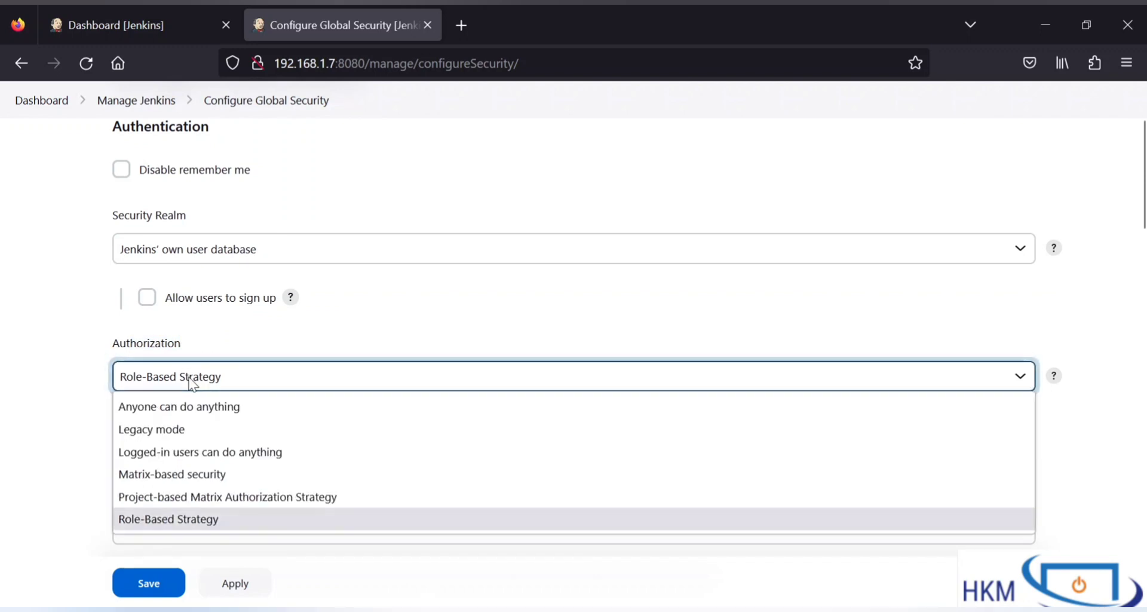
{"action": "left_click", "coordinate": [191, 520]}
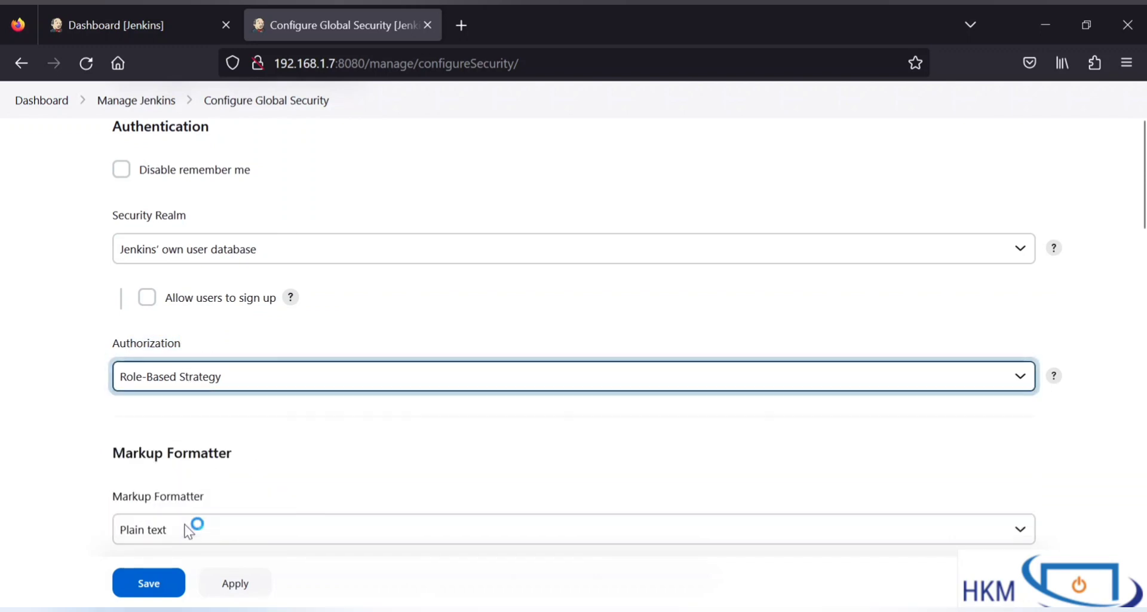
{"action": "left_click", "coordinate": [250, 422]}
{"action": "scroll", "coordinate": [251, 423], "scroll_direction": "down", "scroll_amount": 1}
{"action": "left_click", "coordinate": [224, 349]}
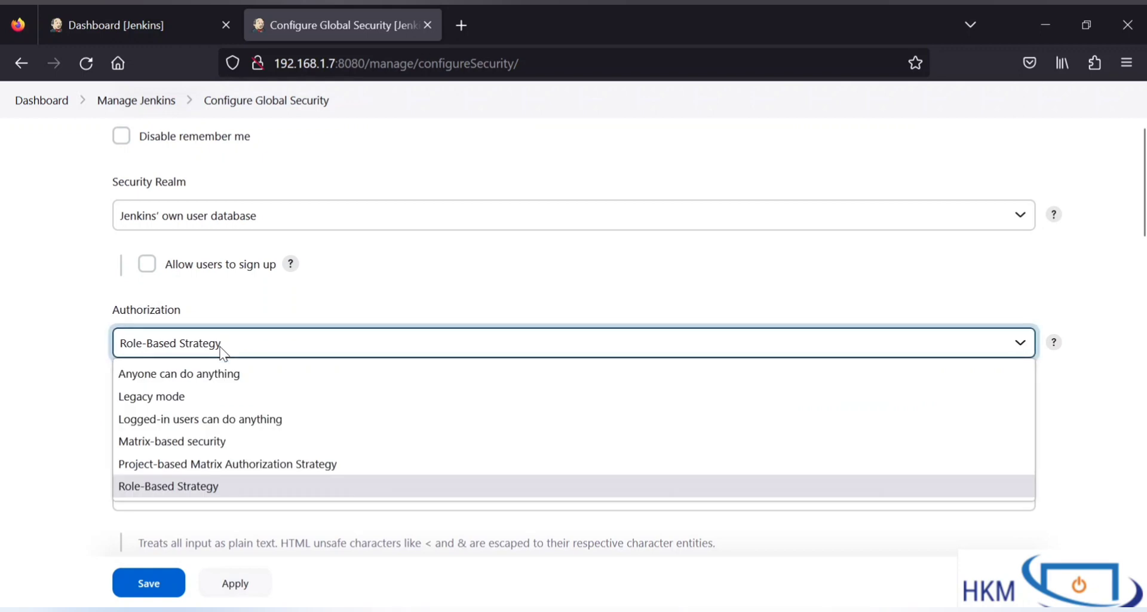
{"action": "left_click", "coordinate": [163, 484]}
{"action": "left_click", "coordinate": [260, 410]}
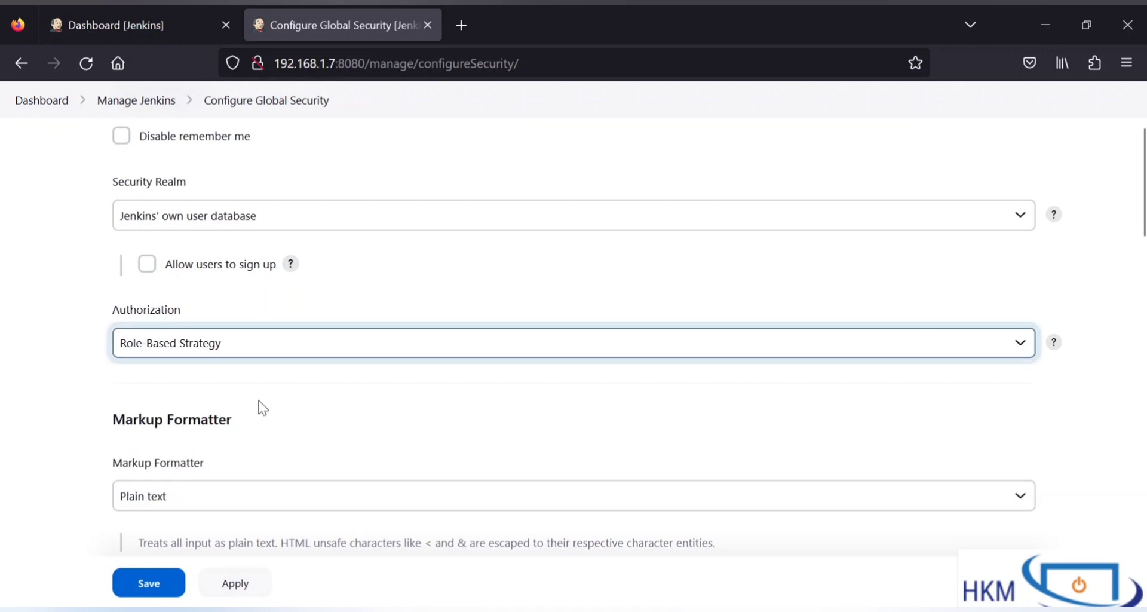
{"action": "left_click", "coordinate": [173, 587]}
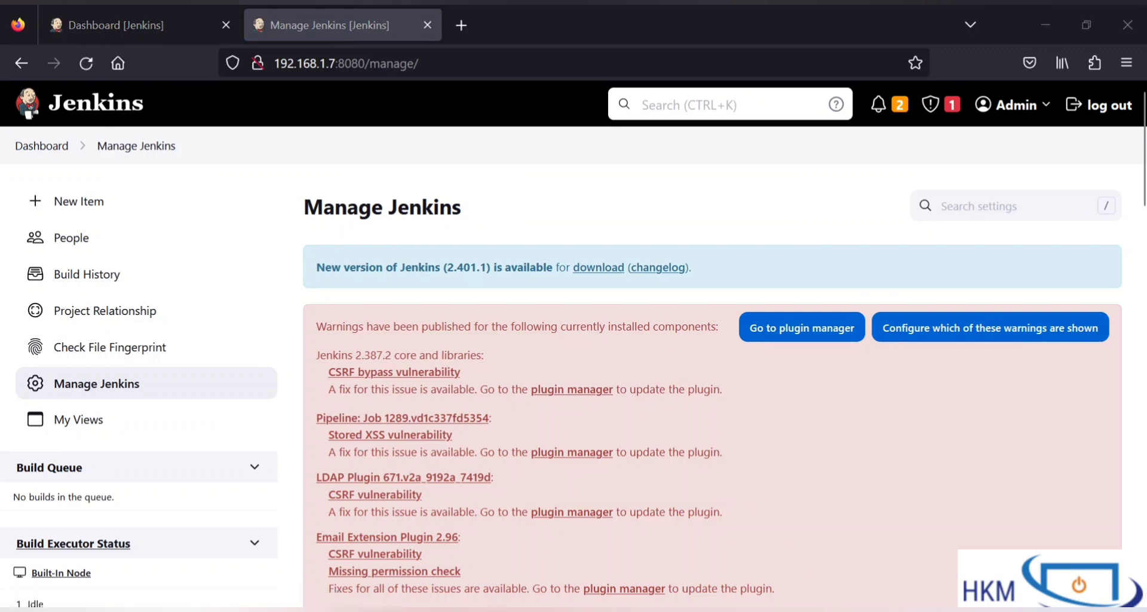
Step: Open Manage and Assign Roles and review the Global roles table holding only admin
{"action": "scroll", "coordinate": [475, 455], "scroll_direction": "down", "scroll_amount": 10}
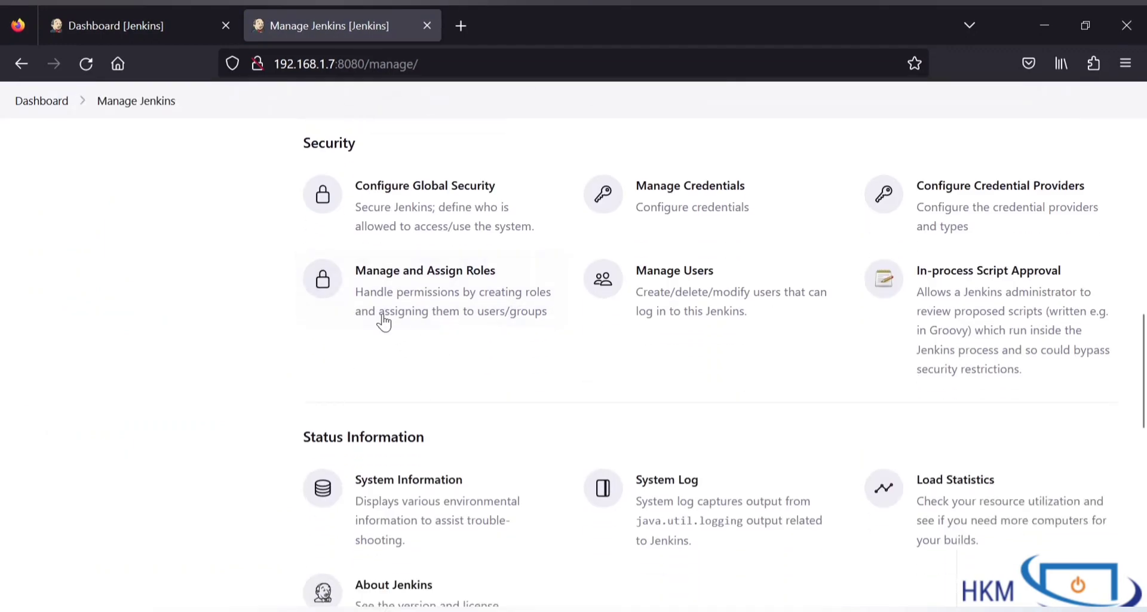
{"action": "left_click", "coordinate": [438, 303]}
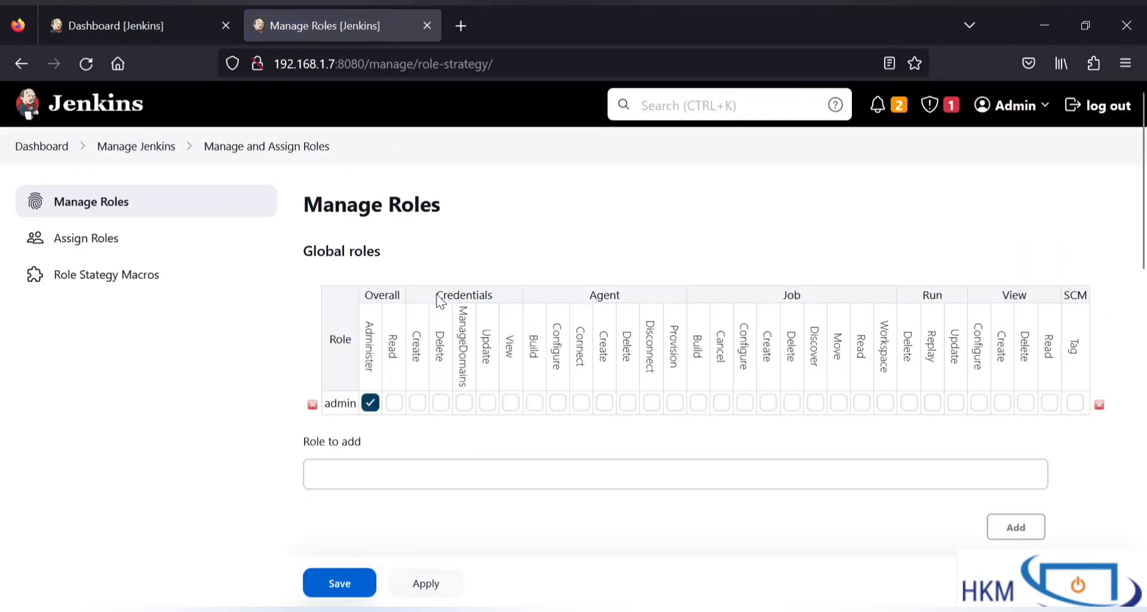
{"action": "scroll", "coordinate": [487, 267], "scroll_direction": "down", "scroll_amount": 3}
{"action": "scroll", "coordinate": [486, 266], "scroll_direction": "up", "scroll_amount": 2}
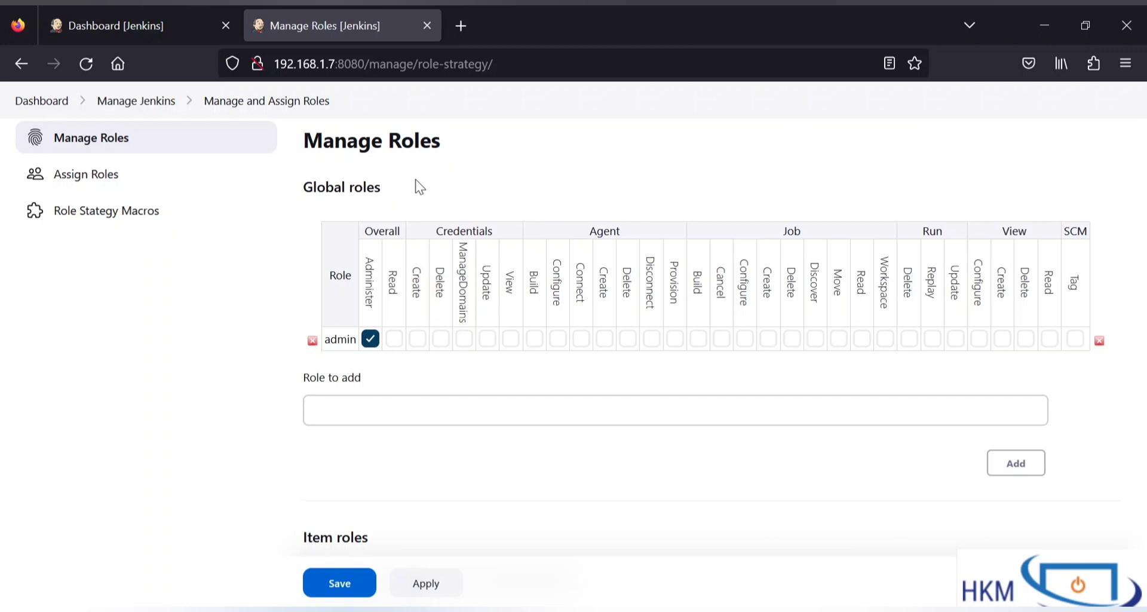
{"action": "scroll", "coordinate": [6, 418], "scroll_direction": "up", "scroll_amount": 2}
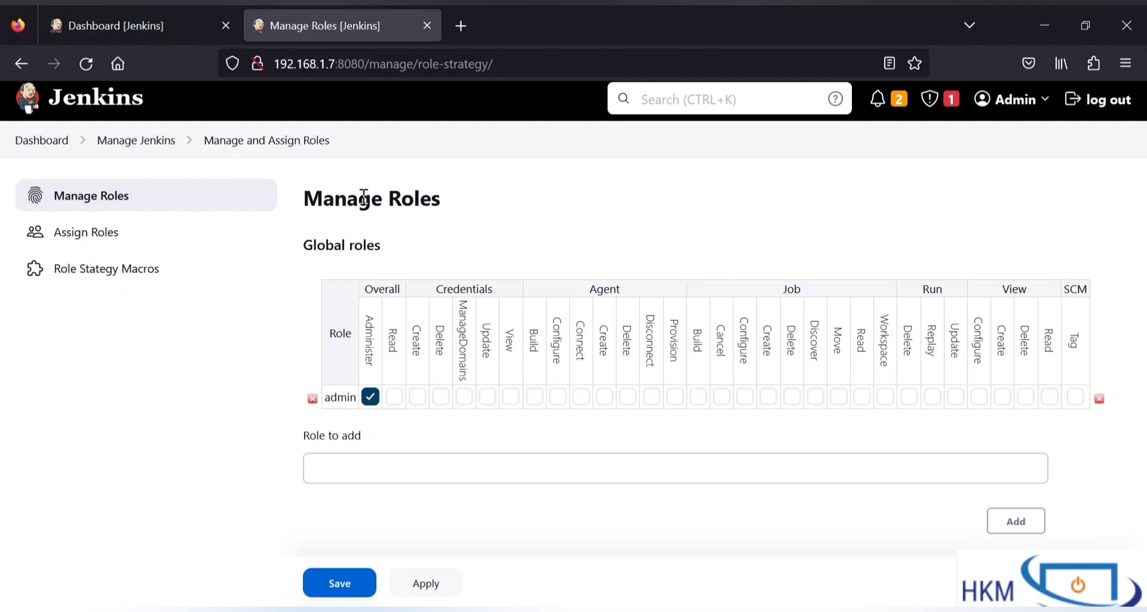
{"action": "scroll", "coordinate": [371, 215], "scroll_direction": "down", "scroll_amount": 2}
{"action": "scroll", "coordinate": [375, 225], "scroll_direction": "up", "scroll_amount": 1}
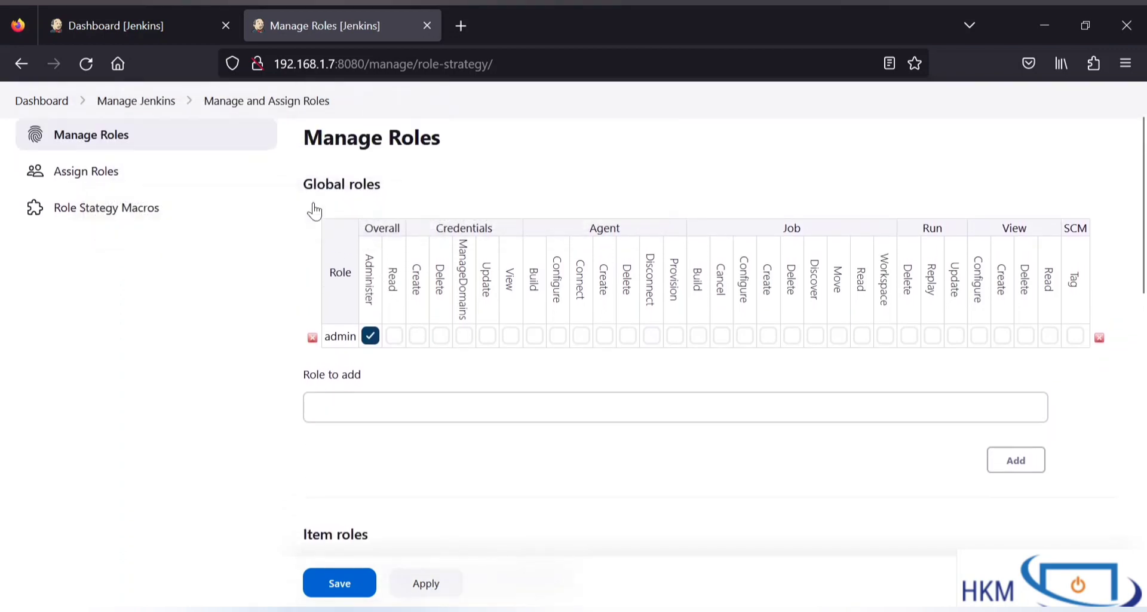
{"action": "left_click_drag", "start_coordinate": [305, 179], "coordinate": [397, 190]}
{"action": "scroll", "coordinate": [416, 191], "scroll_direction": "down", "scroll_amount": 1}
{"action": "scroll", "coordinate": [366, 307], "scroll_direction": "down", "scroll_amount": 3}
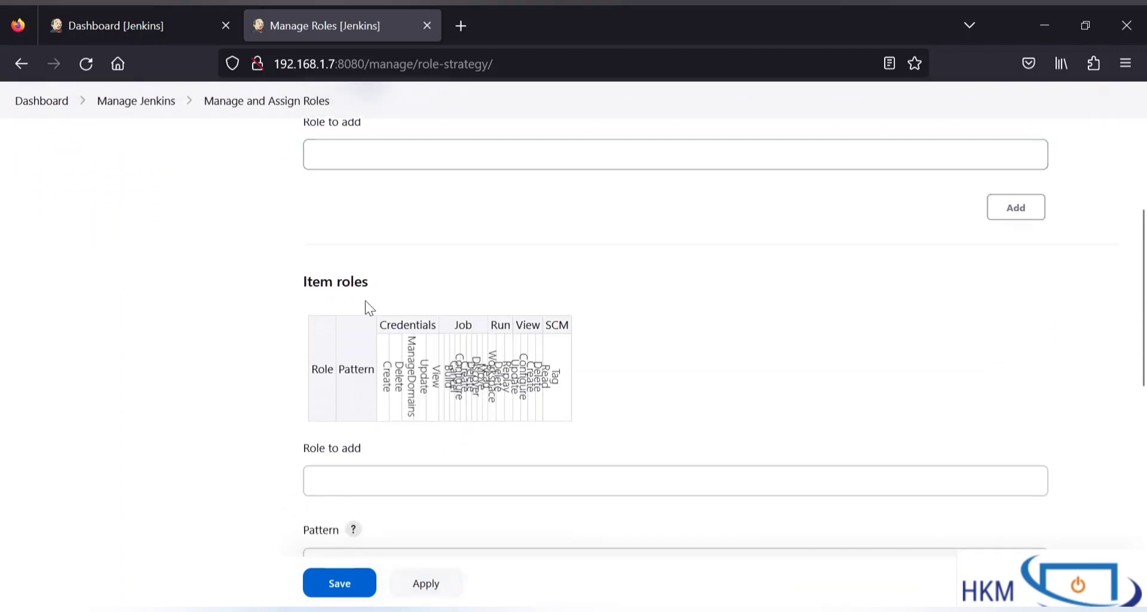
{"action": "scroll", "coordinate": [366, 286], "scroll_direction": "down", "scroll_amount": 5}
{"action": "left_click_drag", "start_coordinate": [311, 348], "coordinate": [263, 346]}
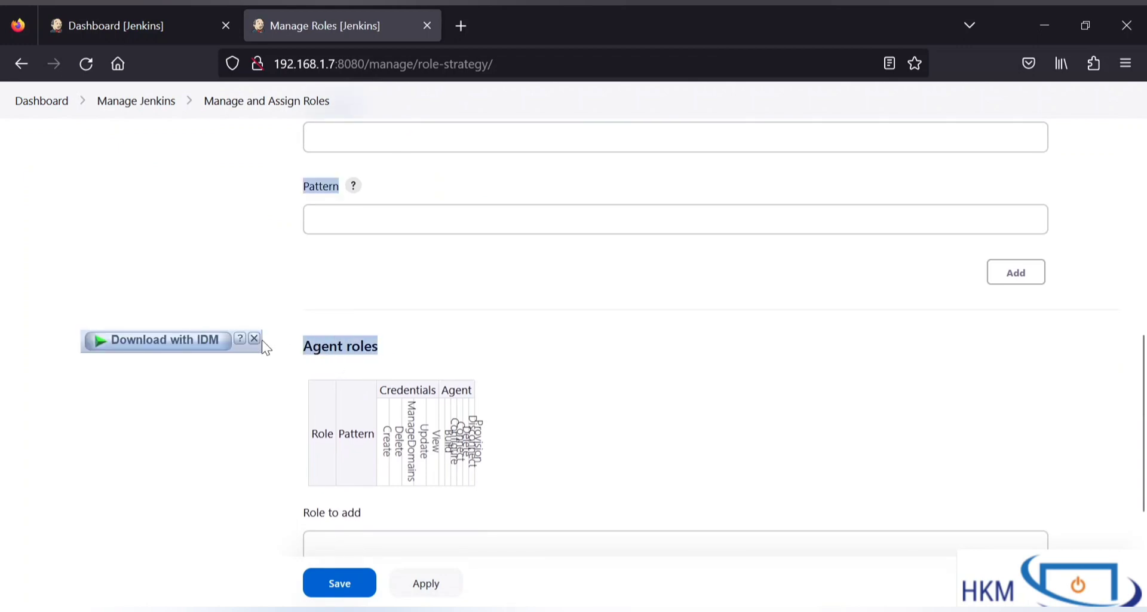
{"action": "left_click", "coordinate": [279, 349]}
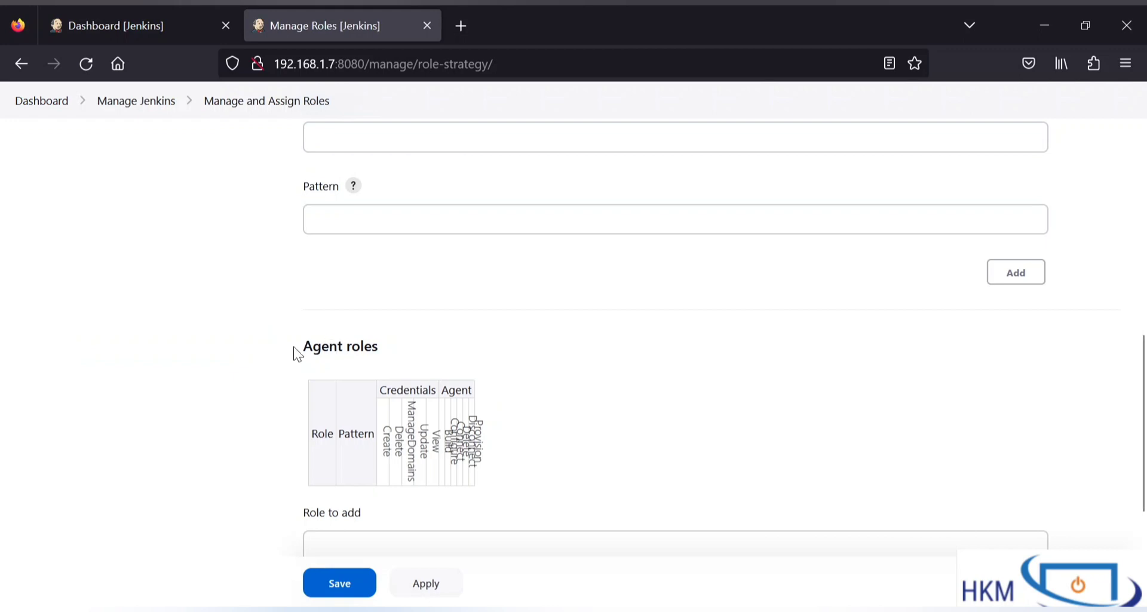
{"action": "left_click_drag", "start_coordinate": [295, 352], "coordinate": [412, 358]}
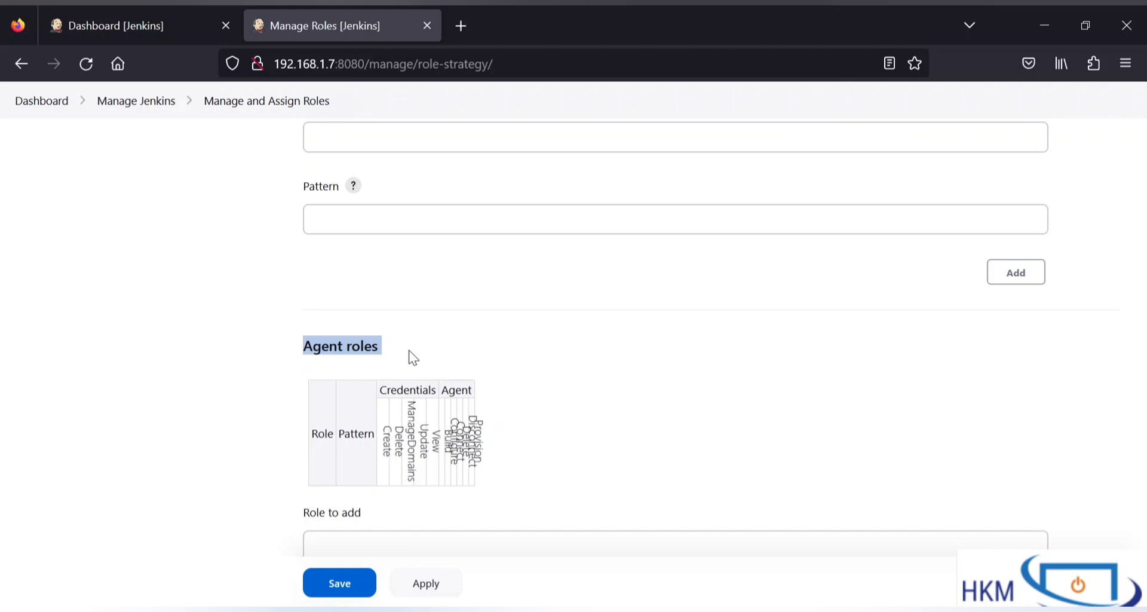
{"action": "left_click", "coordinate": [412, 356]}
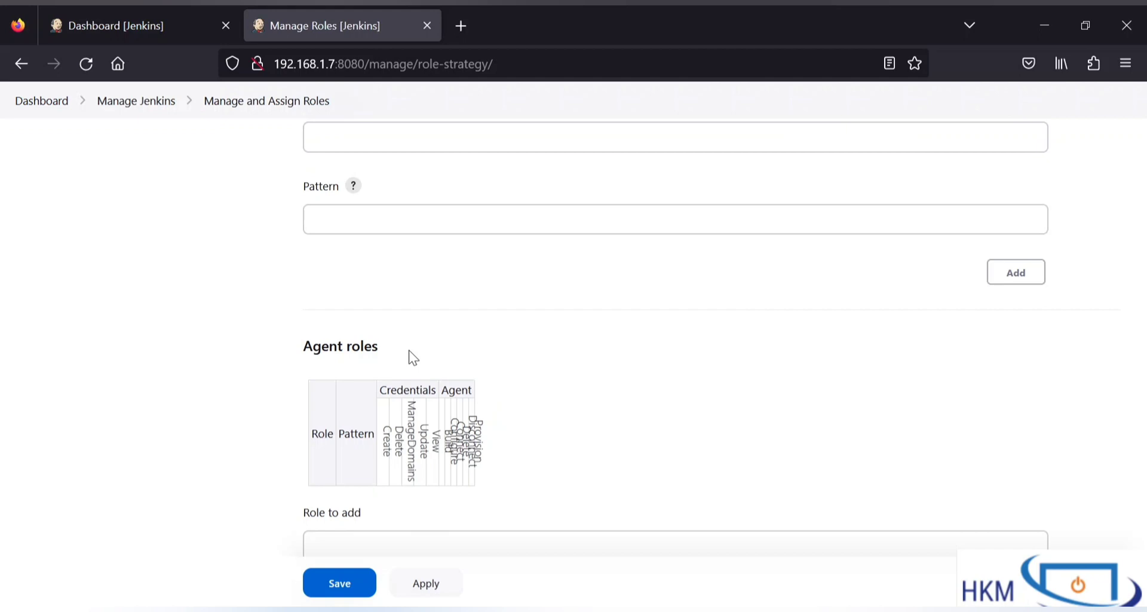
{"action": "scroll", "coordinate": [411, 358], "scroll_direction": "down", "scroll_amount": 1}
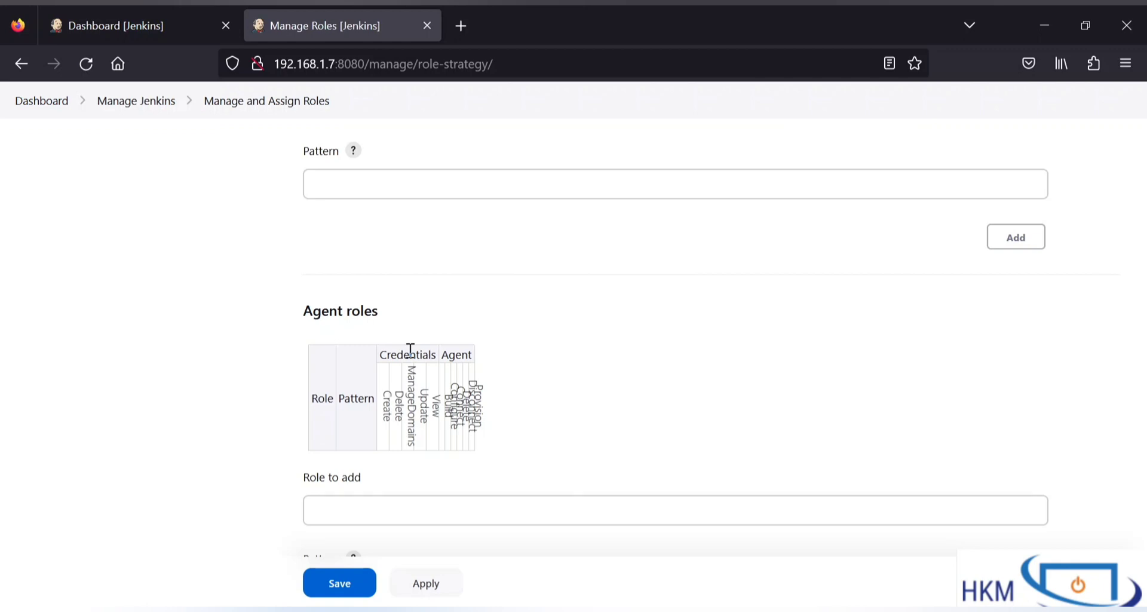
{"action": "scroll", "coordinate": [396, 352], "scroll_direction": "down", "scroll_amount": 3}
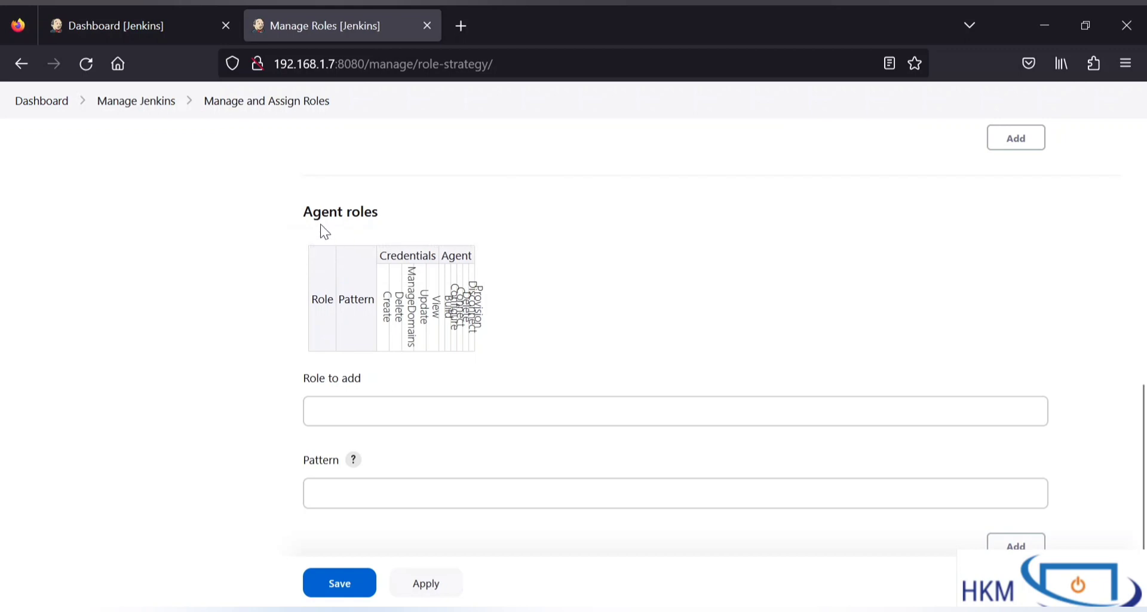
{"action": "scroll", "coordinate": [424, 227], "scroll_direction": "up", "scroll_amount": 6}
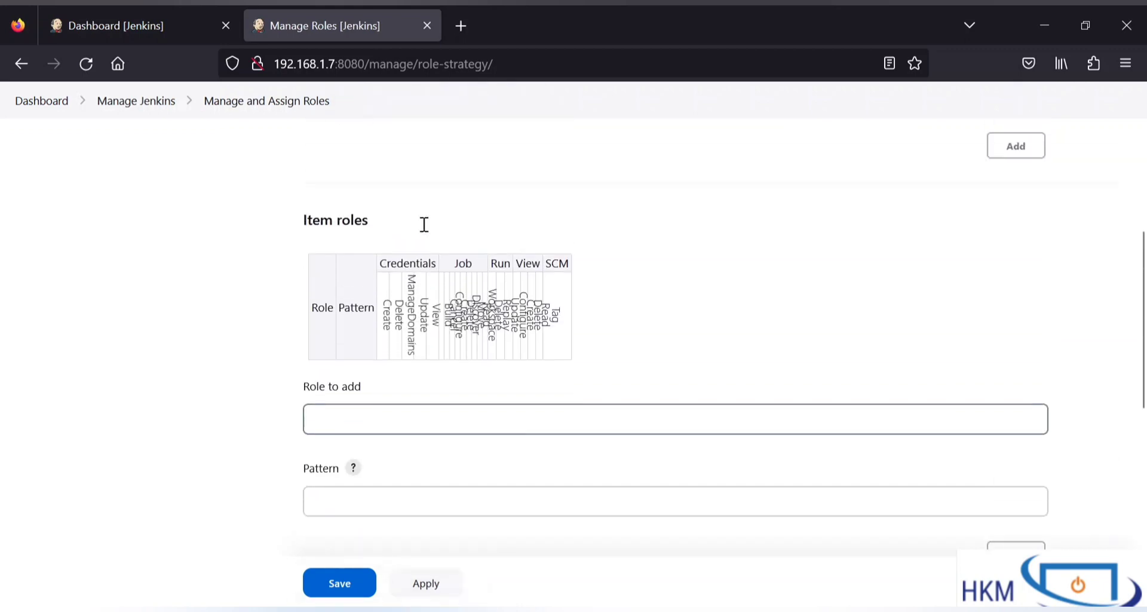
{"action": "left_click_drag", "start_coordinate": [304, 223], "coordinate": [392, 234]}
{"action": "left_click", "coordinate": [392, 234]}
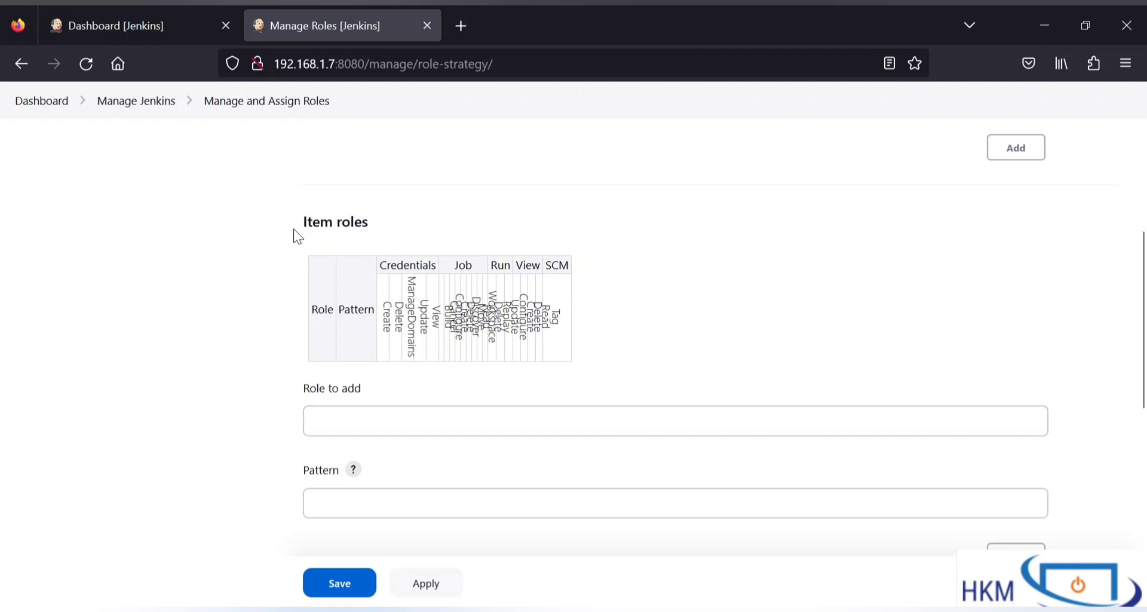
{"action": "left_click_drag", "start_coordinate": [297, 235], "coordinate": [562, 403]}
{"action": "left_click", "coordinate": [562, 398]}
{"action": "scroll", "coordinate": [562, 398], "scroll_direction": "up", "scroll_amount": 10}
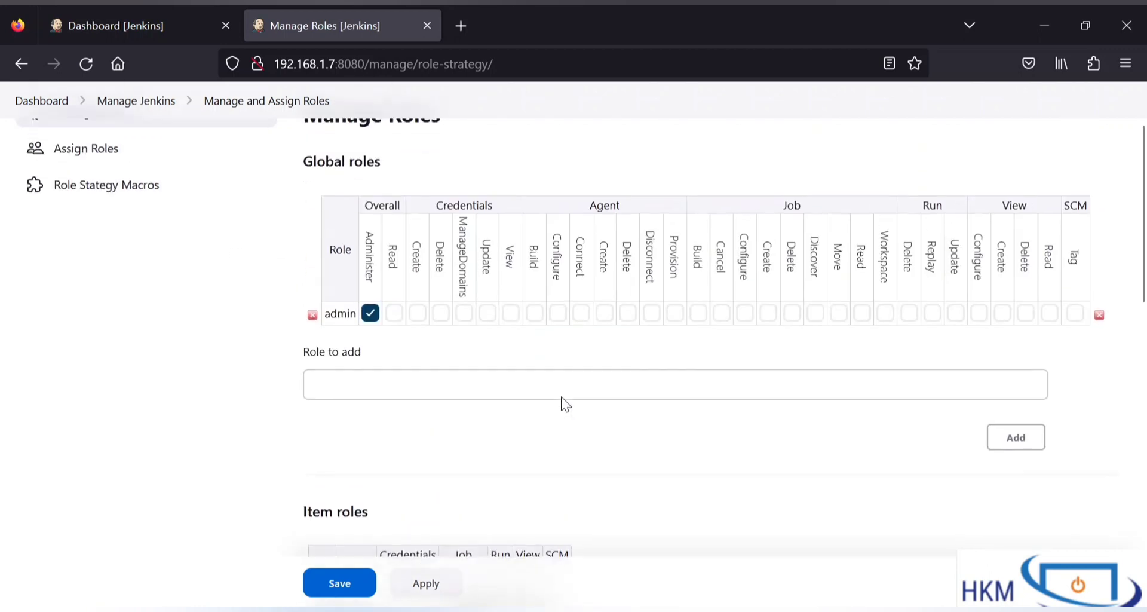
{"action": "scroll", "coordinate": [453, 256], "scroll_direction": "down", "scroll_amount": 2}
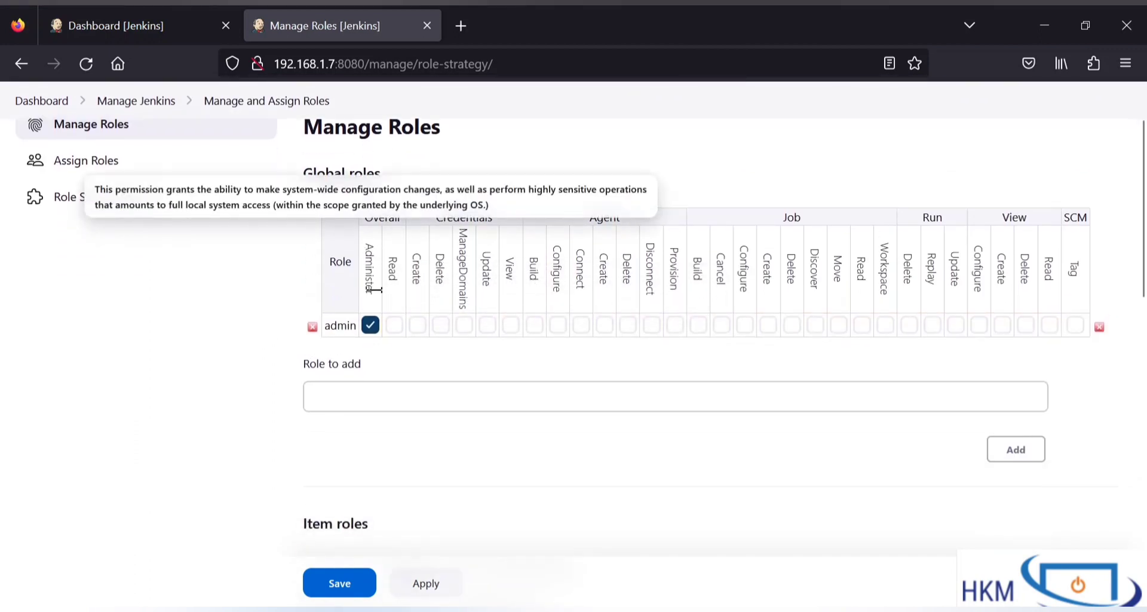
{"action": "left_click_drag", "start_coordinate": [367, 292], "coordinate": [357, 243]}
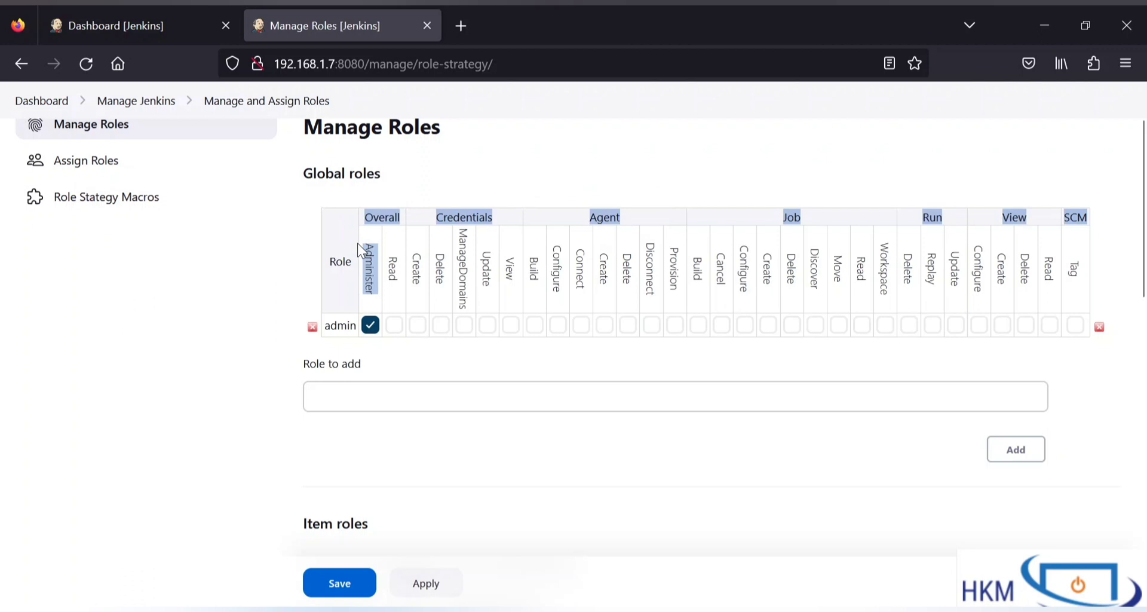
{"action": "left_click", "coordinate": [357, 243]}
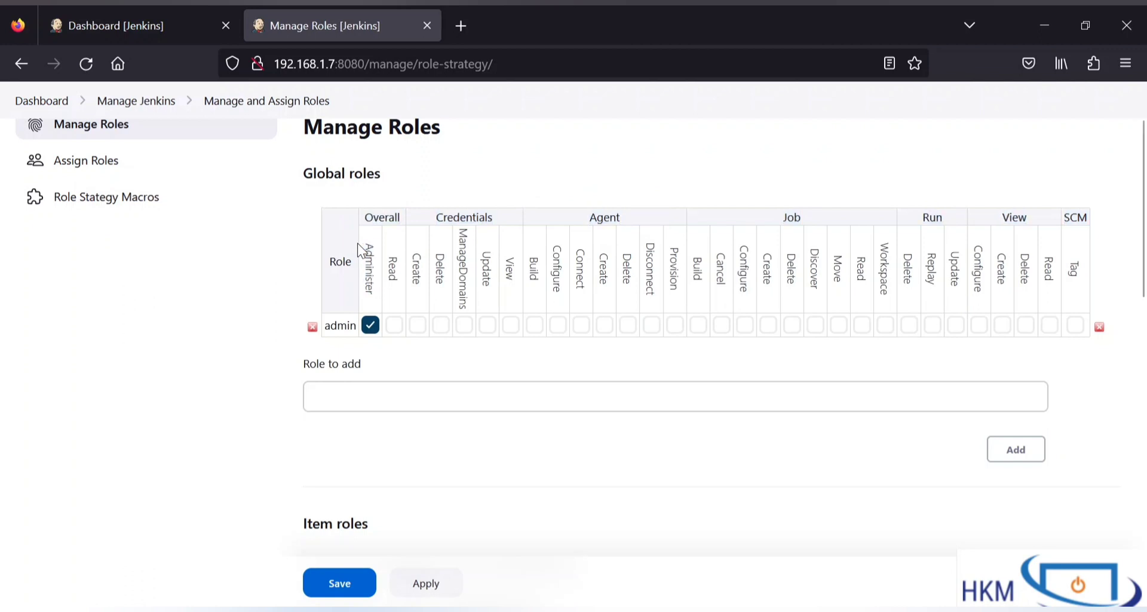
{"action": "mouse_move", "coordinate": [362, 243]}
{"action": "scroll", "coordinate": [769, 135], "scroll_direction": "up", "scroll_amount": 2}
{"action": "scroll", "coordinate": [981, 187], "scroll_direction": "down", "scroll_amount": 3}
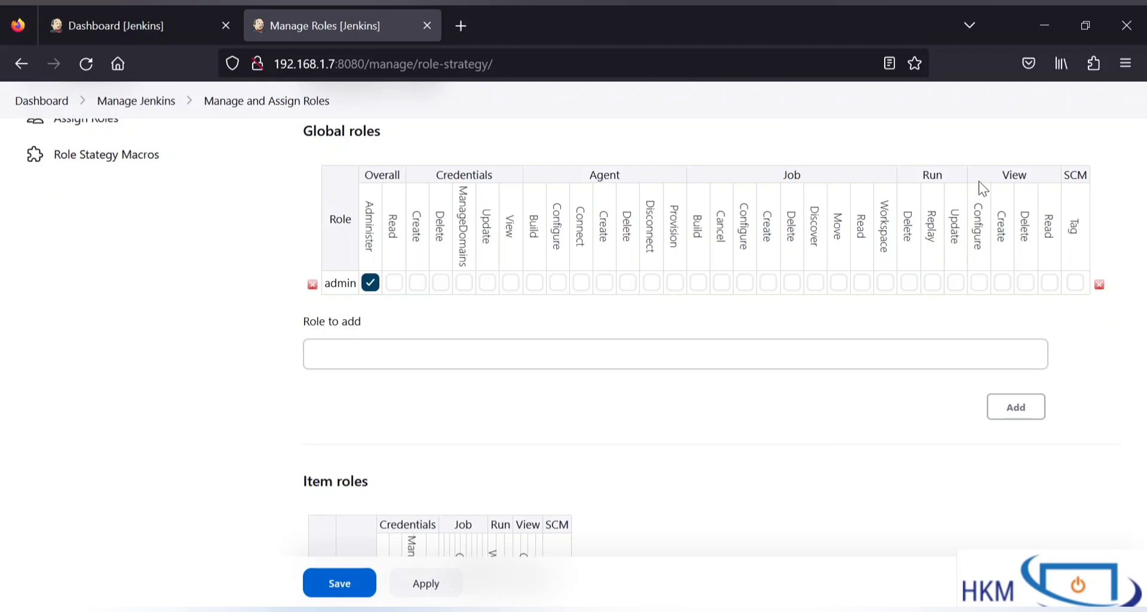
{"action": "scroll", "coordinate": [715, 456], "scroll_direction": "down", "scroll_amount": 2}
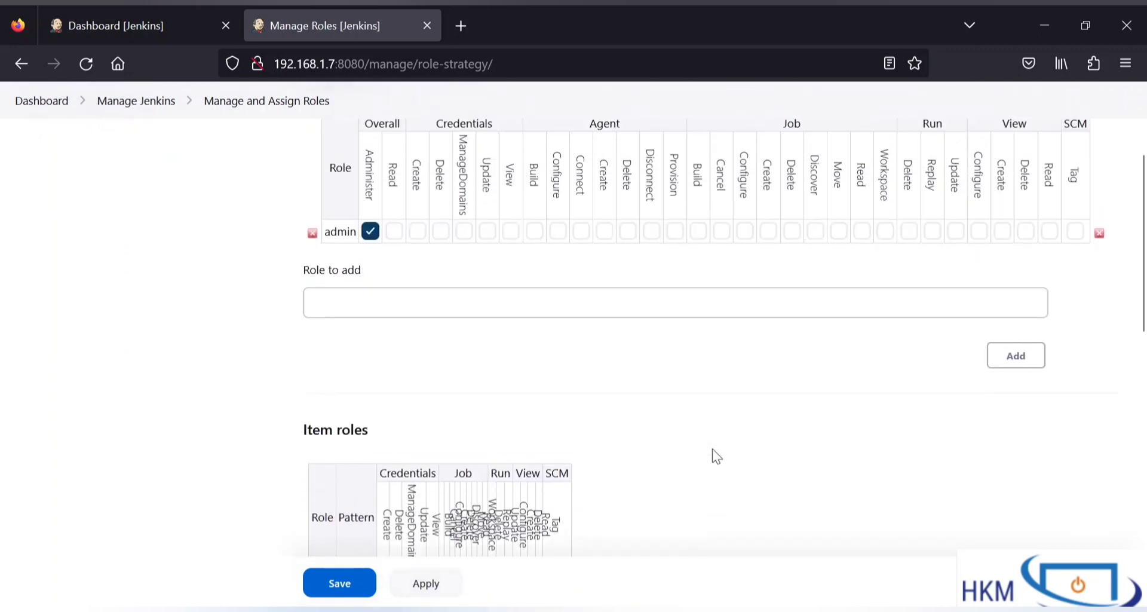
{"action": "scroll", "coordinate": [712, 456], "scroll_direction": "down", "scroll_amount": 5}
{"action": "scroll", "coordinate": [519, 303], "scroll_direction": "up", "scroll_amount": 5}
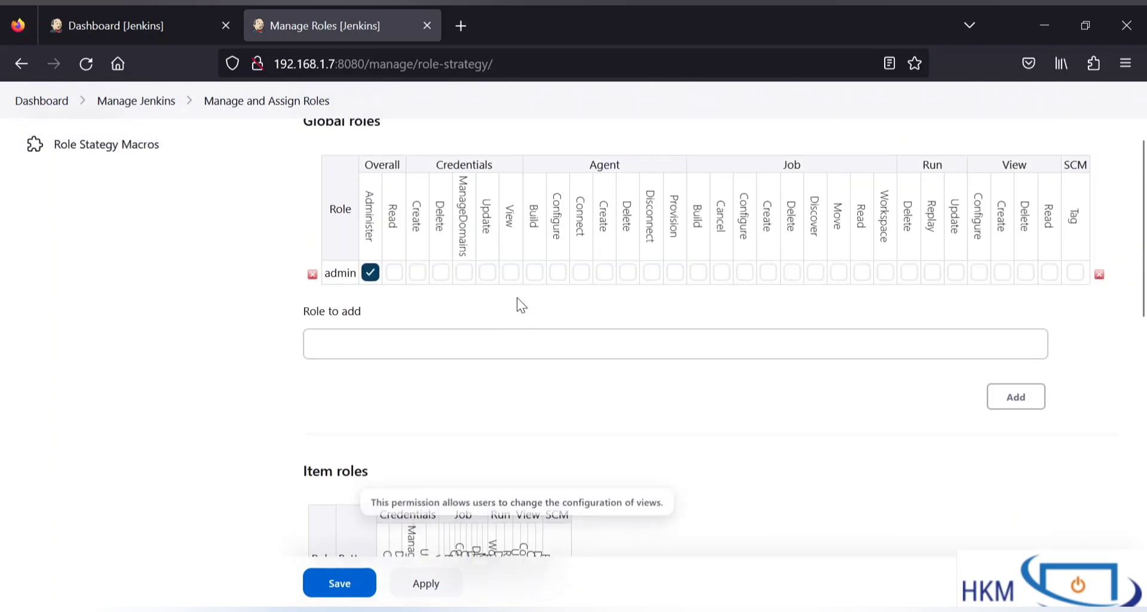
{"action": "left_click", "coordinate": [460, 335]}
{"action": "scroll", "coordinate": [460, 335], "scroll_direction": "up", "scroll_amount": 1}
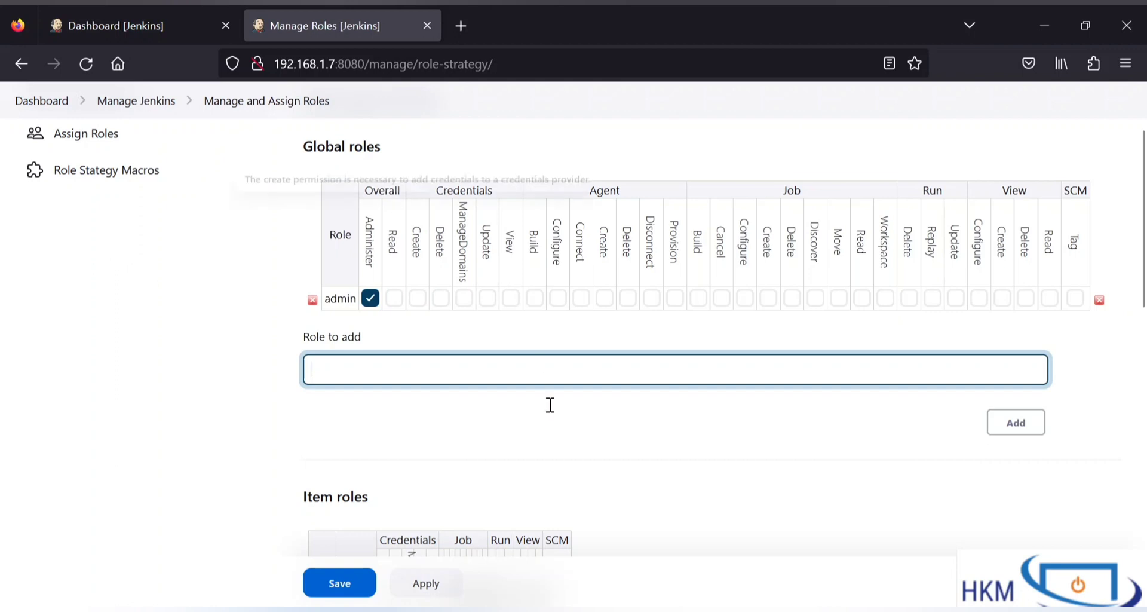
{"action": "scroll", "coordinate": [520, 496], "scroll_direction": "down", "scroll_amount": 2}
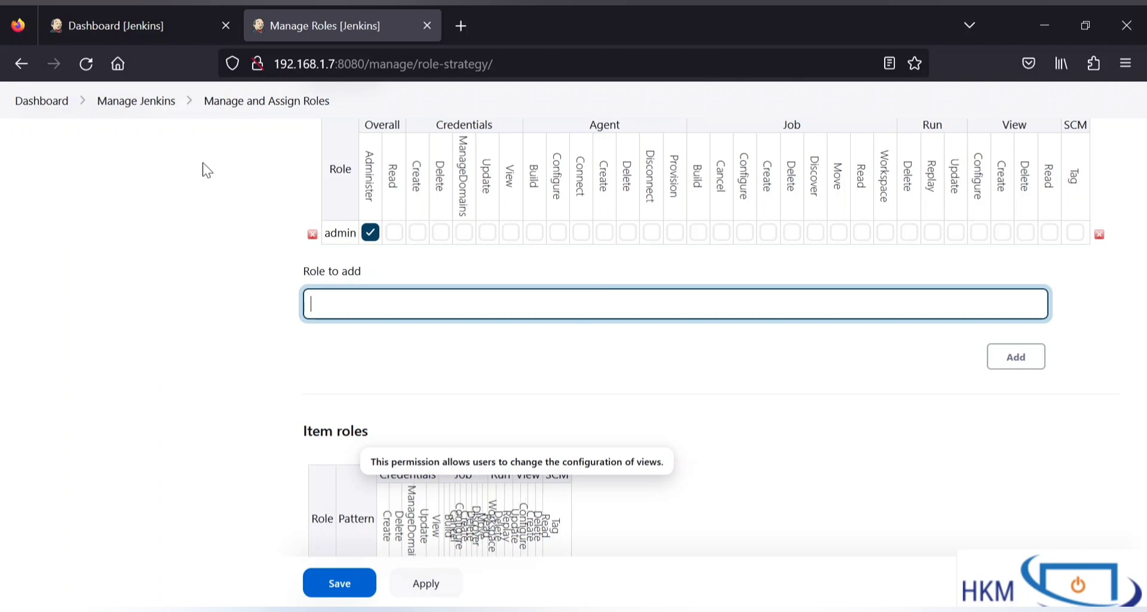
{"action": "left_click", "coordinate": [167, 18]}
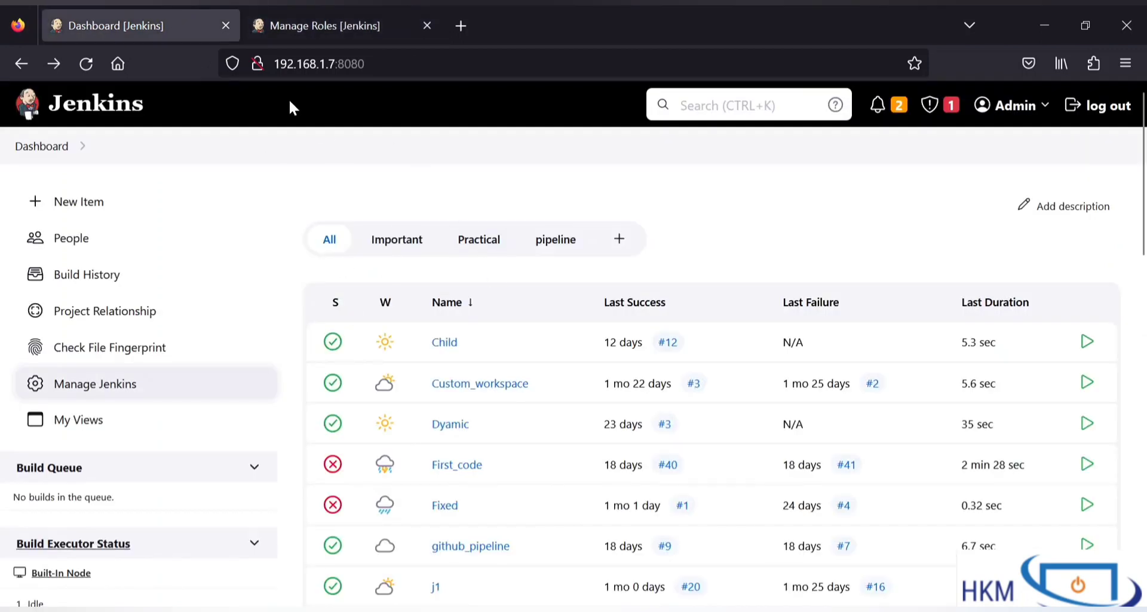
{"action": "left_click", "coordinate": [308, 15]}
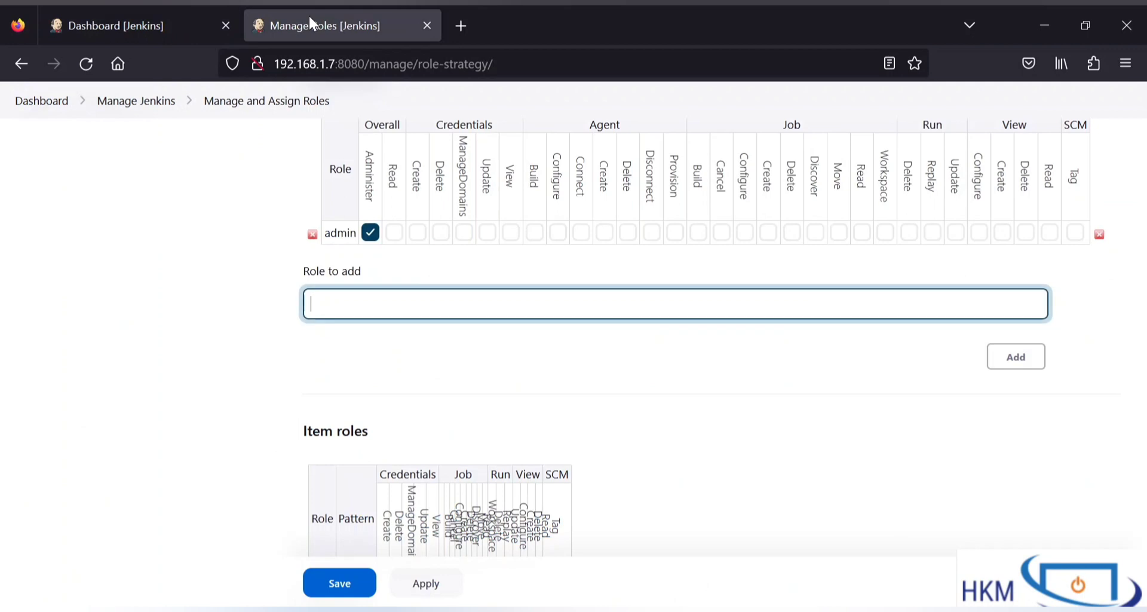
{"action": "left_click", "coordinate": [168, 18]}
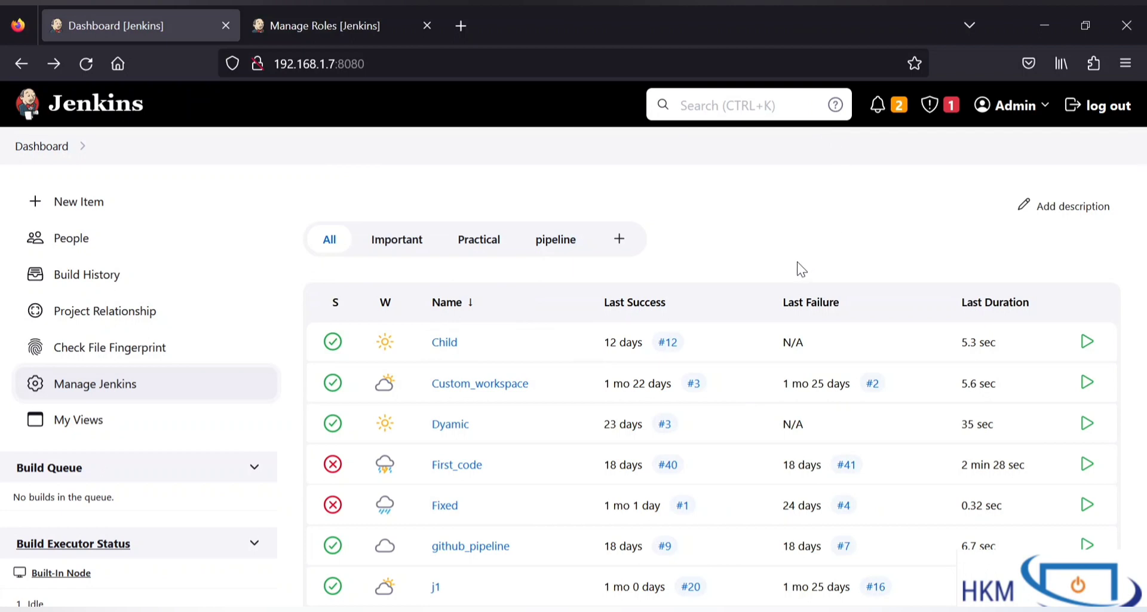
{"action": "left_click", "coordinate": [322, 30]}
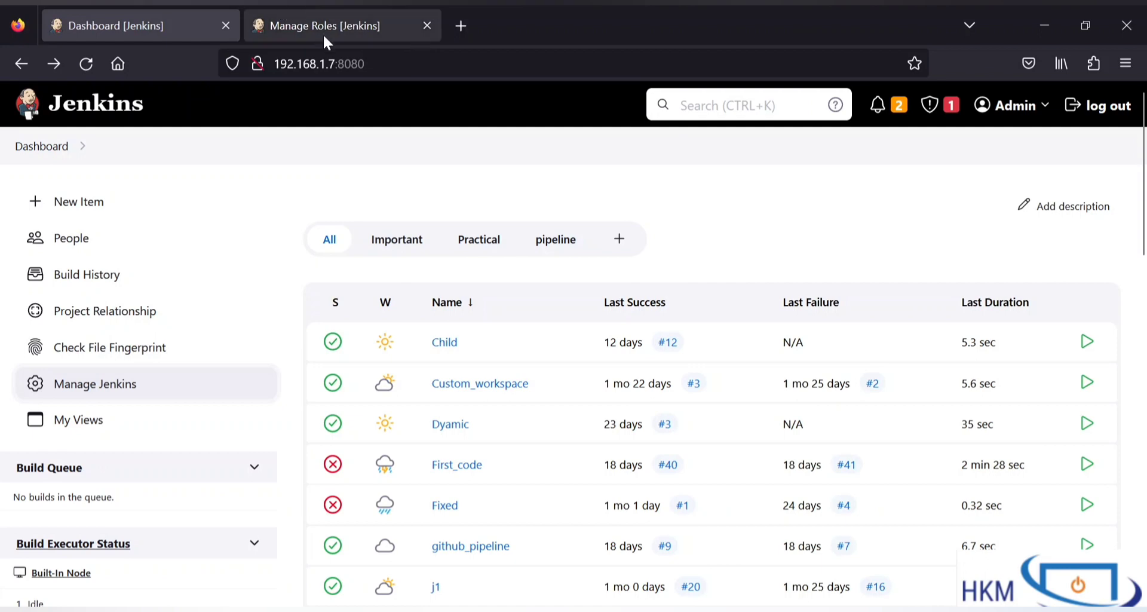
{"action": "scroll", "coordinate": [436, 309], "scroll_direction": "up", "scroll_amount": 1}
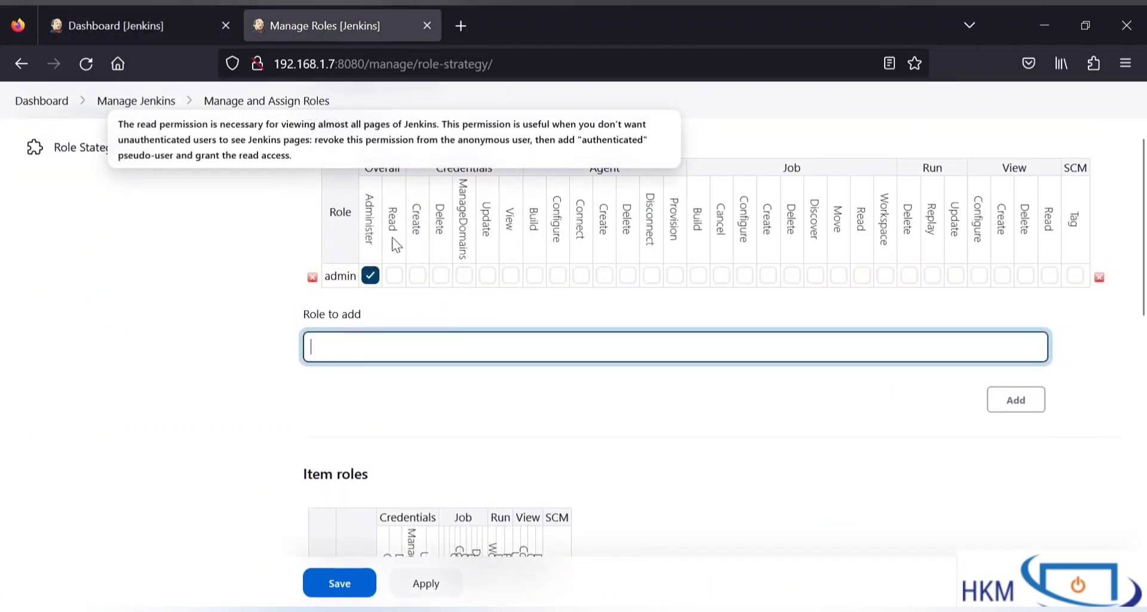
{"action": "left_click_drag", "start_coordinate": [394, 236], "coordinate": [382, 208]}
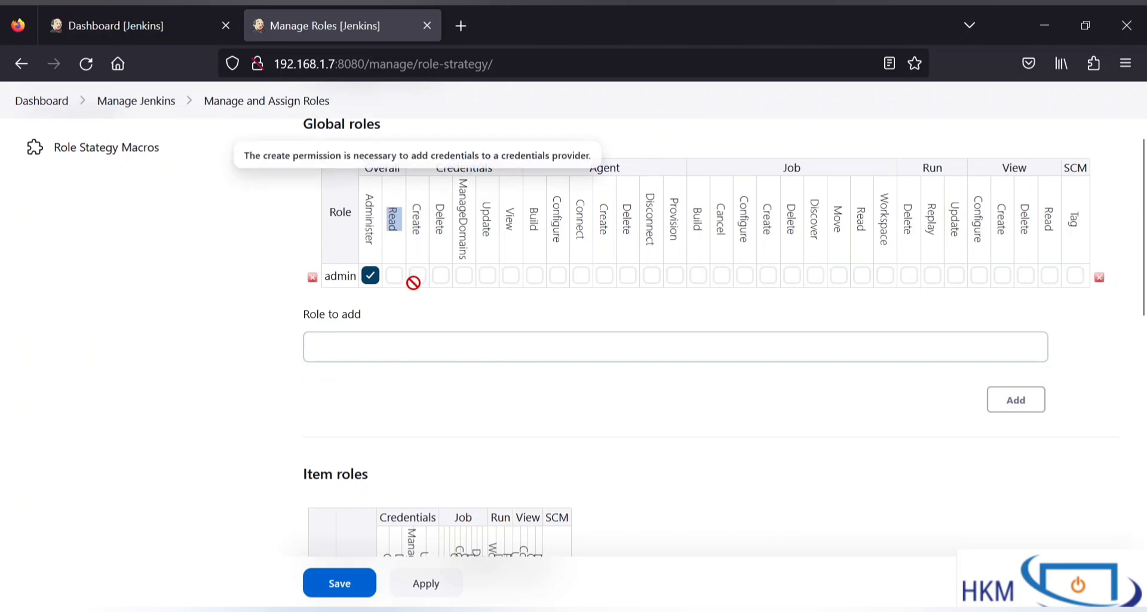
{"action": "left_click", "coordinate": [414, 306]}
{"action": "left_click", "coordinate": [178, 23]}
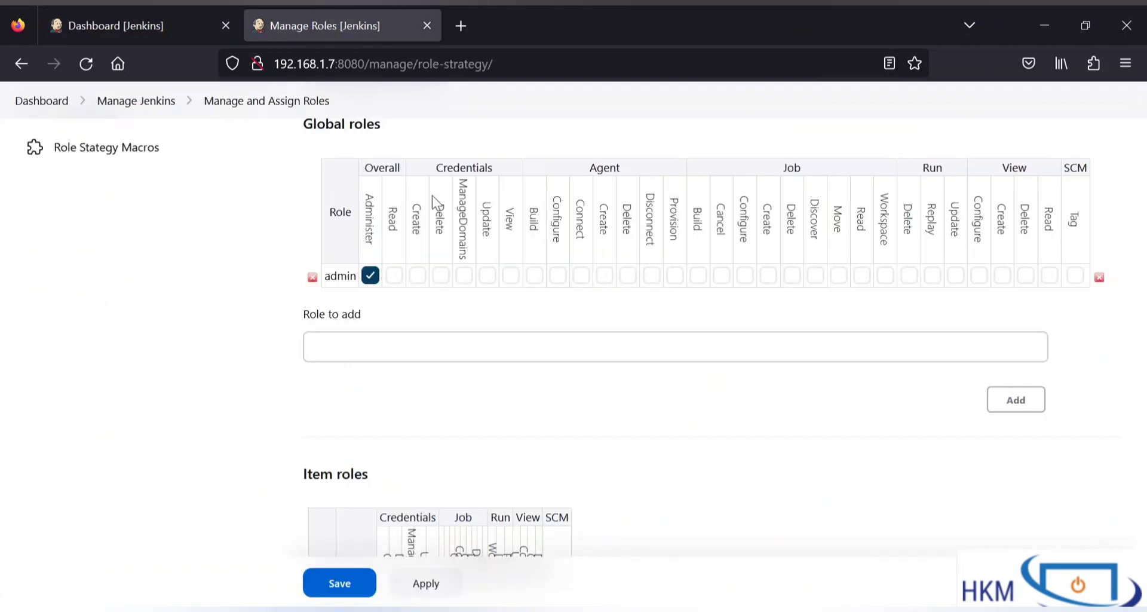
Step: Add a global role named Power and grant it Overall/Read
{"action": "left_click", "coordinate": [436, 351]}
{"action": "scroll", "coordinate": [435, 351], "scroll_direction": "up", "scroll_amount": 1}
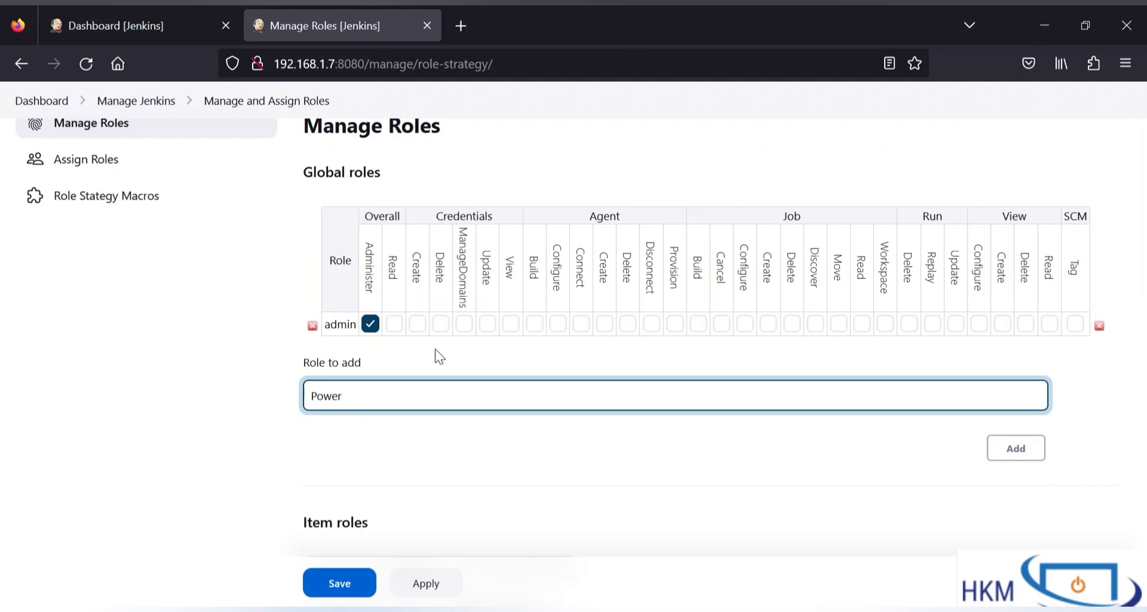
{"action": "left_click", "coordinate": [999, 449]}
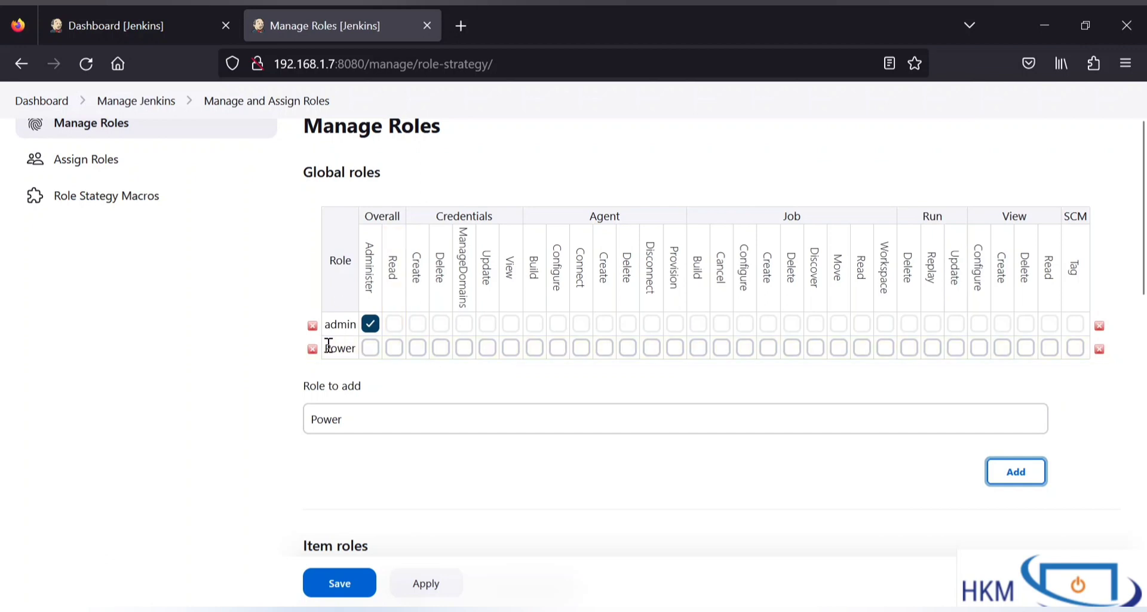
{"action": "left_click", "coordinate": [393, 348]}
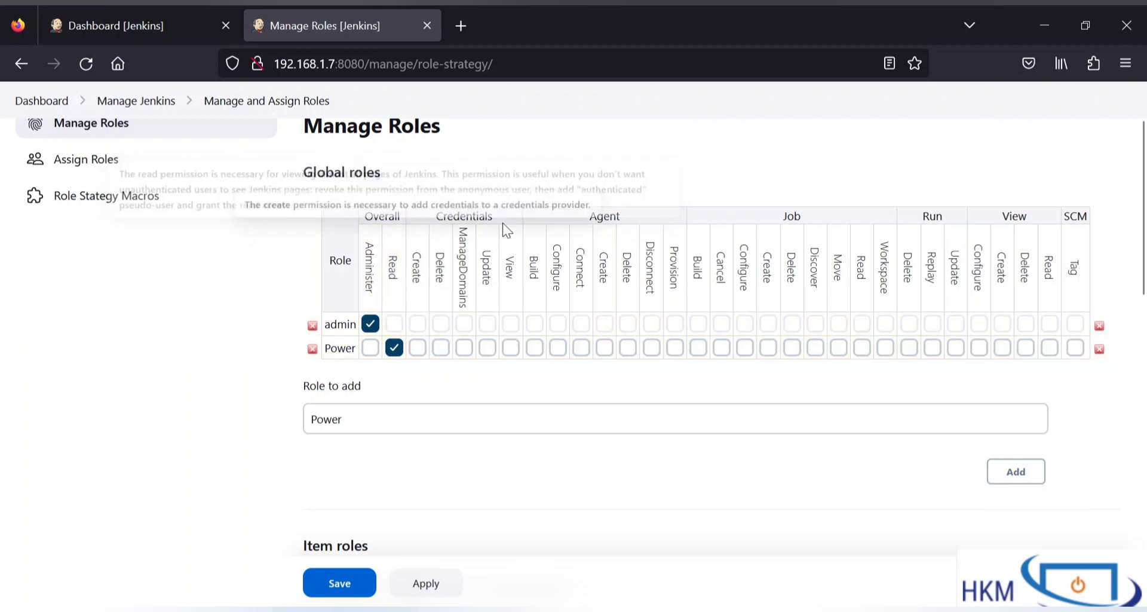
Step: Switch to the Dashboard to review the job list
{"action": "left_click_drag", "start_coordinate": [438, 219], "coordinate": [632, 219]}
{"action": "left_click", "coordinate": [633, 224]}
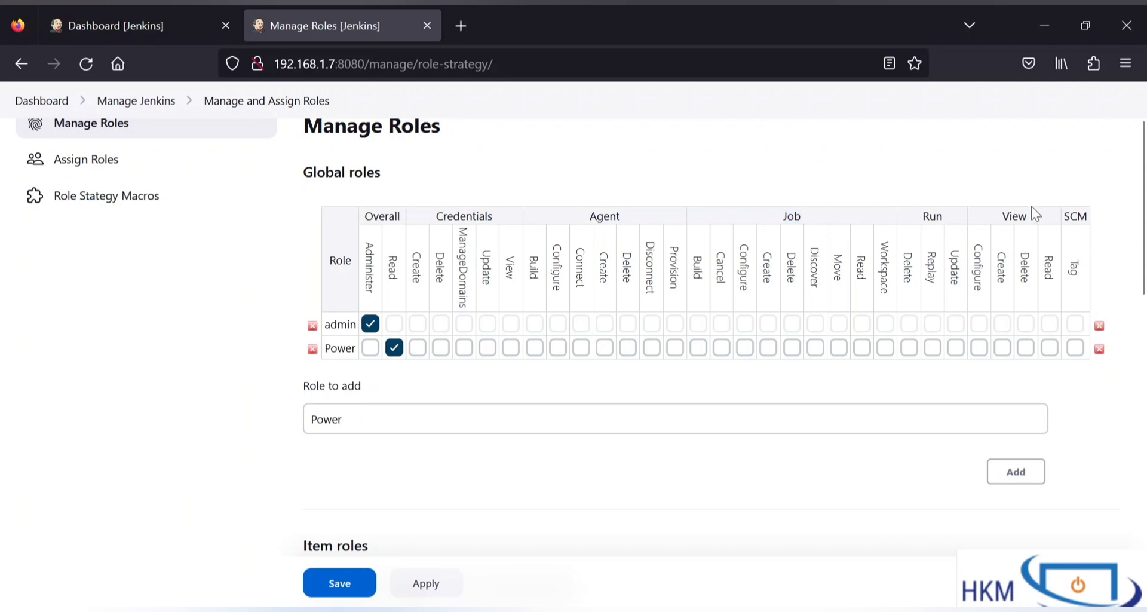
{"action": "left_click_drag", "start_coordinate": [773, 223], "coordinate": [819, 233]}
{"action": "left_click", "coordinate": [822, 231]}
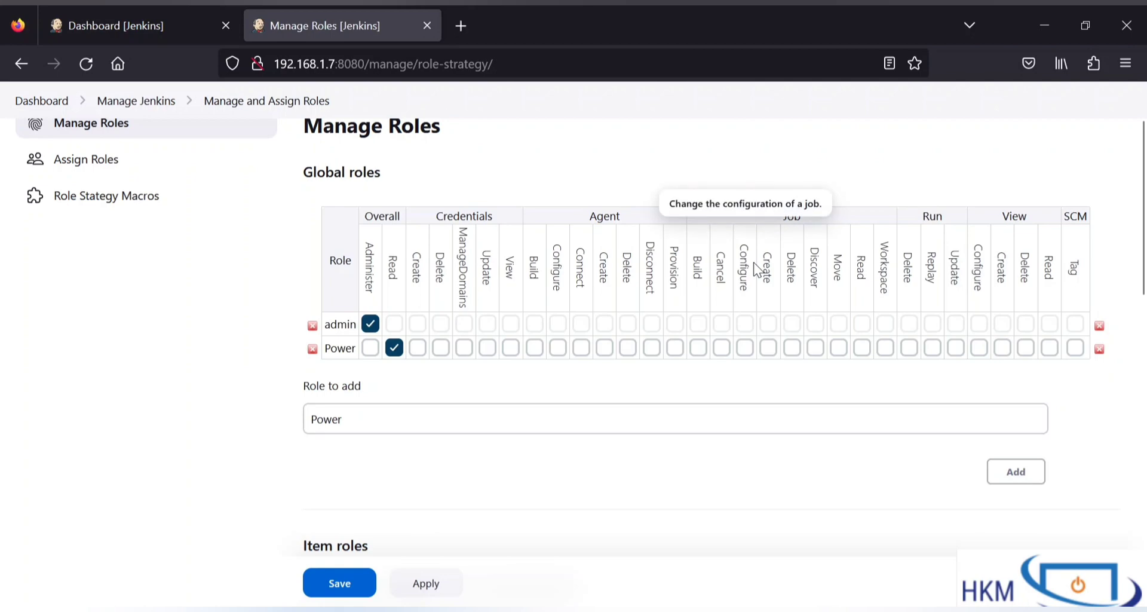
{"action": "left_click", "coordinate": [96, 37]}
{"action": "scroll", "coordinate": [469, 423], "scroll_direction": "down", "scroll_amount": 5}
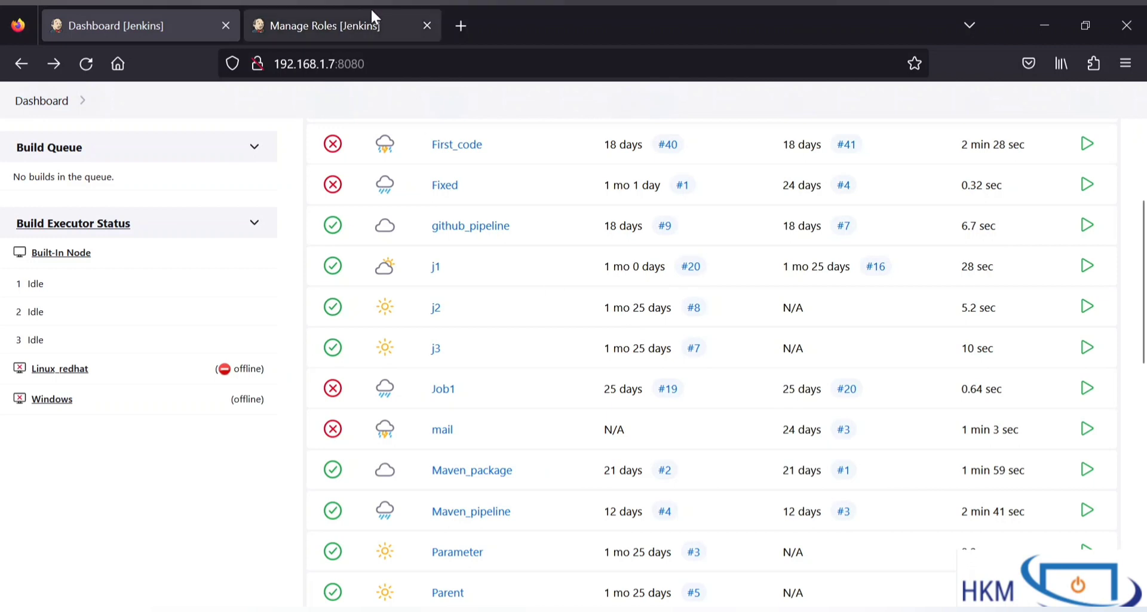
Step: Back on Manage Roles, grant the Power role Job/Read as well
{"action": "left_click", "coordinate": [354, 25]}
{"action": "scroll", "coordinate": [579, 482], "scroll_direction": "down", "scroll_amount": 3}
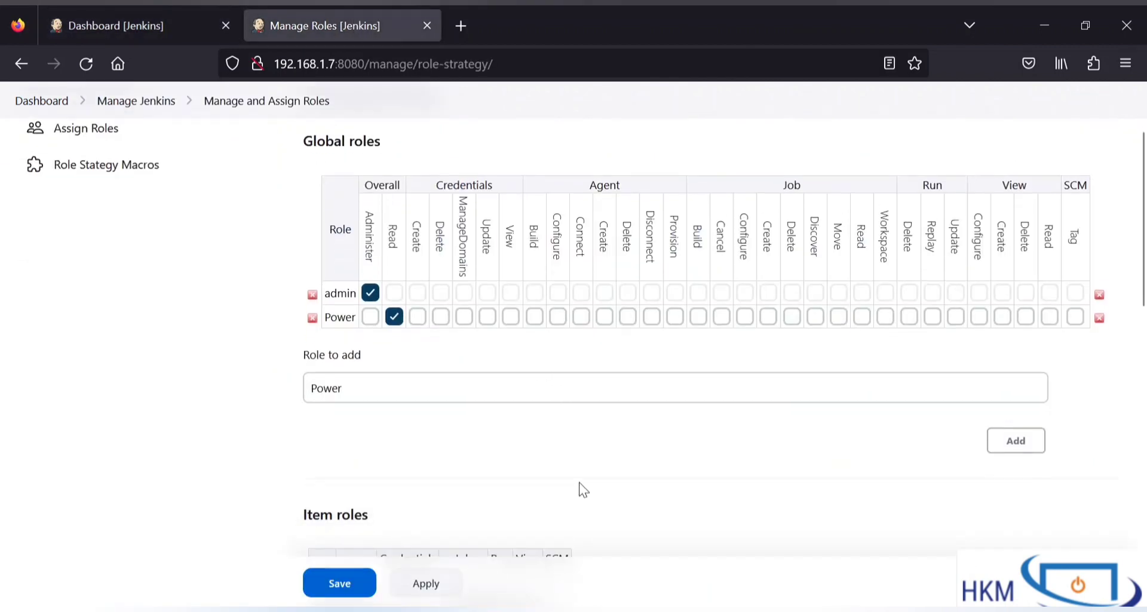
{"action": "scroll", "coordinate": [582, 489], "scroll_direction": "down", "scroll_amount": 3}
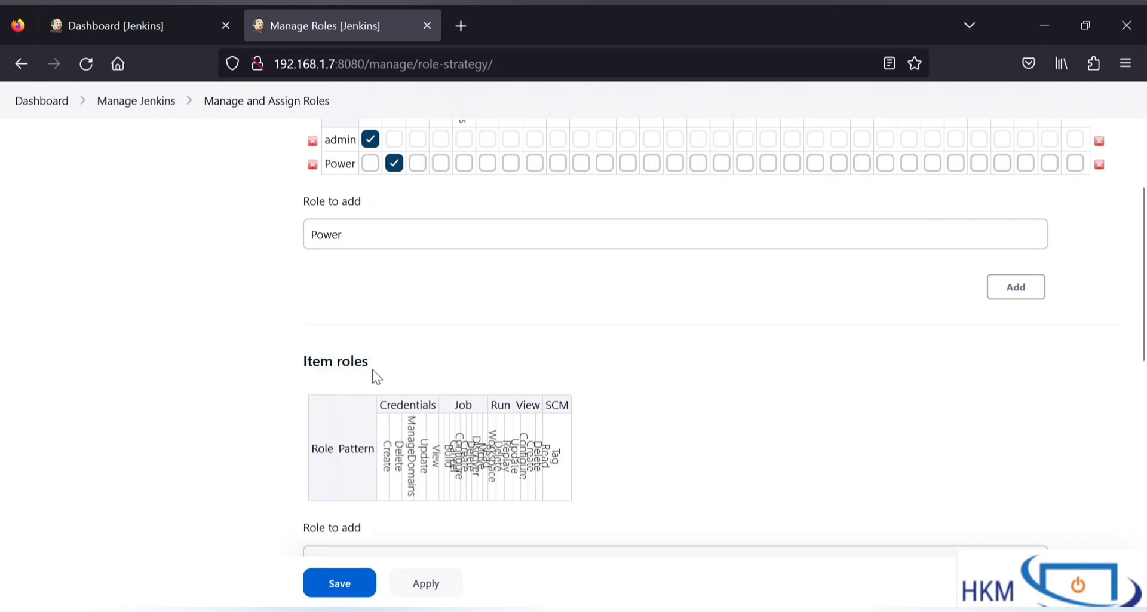
{"action": "scroll", "coordinate": [371, 369], "scroll_direction": "up", "scroll_amount": 3}
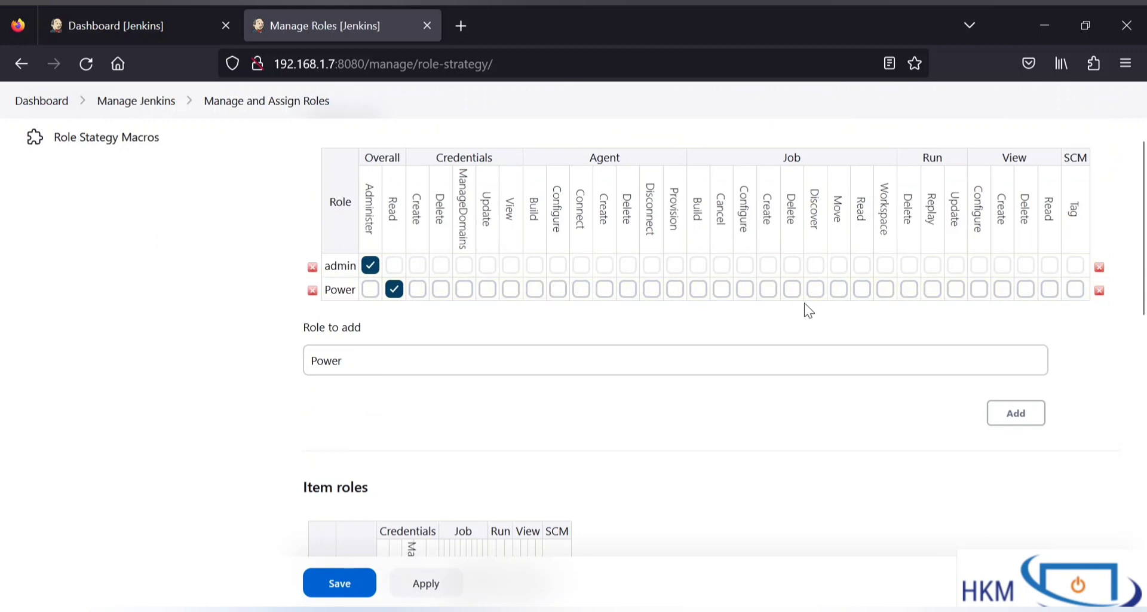
{"action": "scroll", "coordinate": [806, 310], "scroll_direction": "up", "scroll_amount": 1}
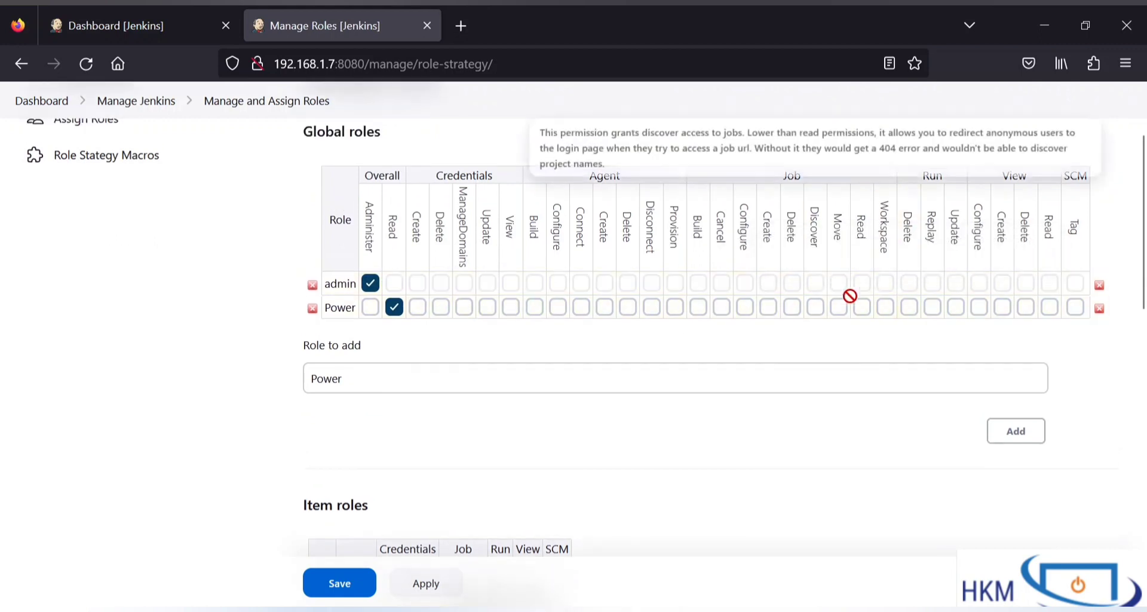
{"action": "left_click", "coordinate": [865, 310]}
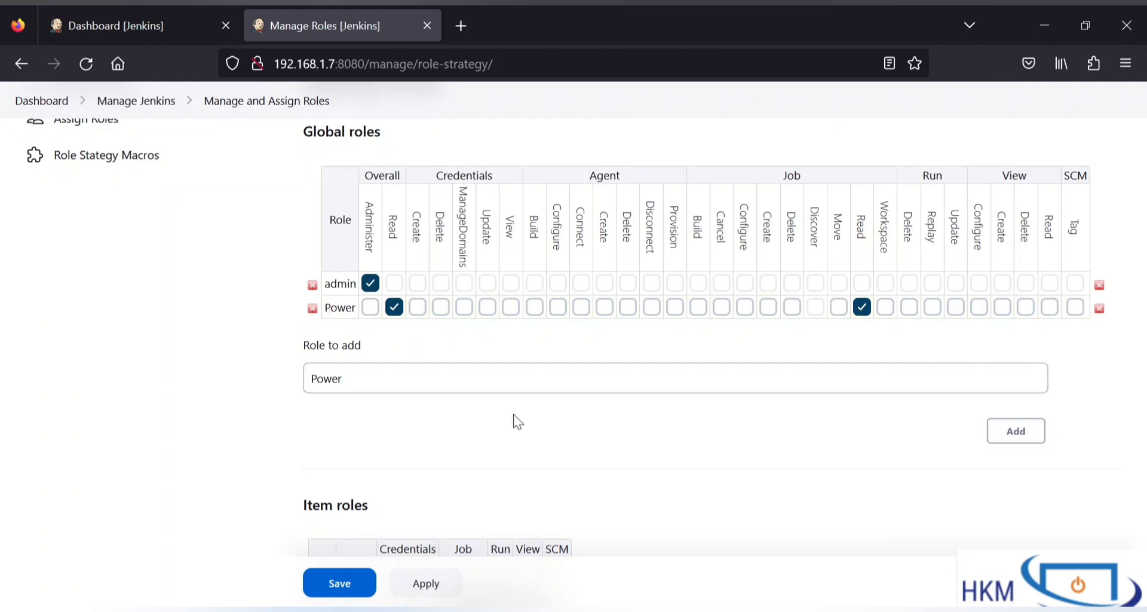
Step: Review the job names on the Dashboard job list
{"action": "left_click", "coordinate": [120, 33]}
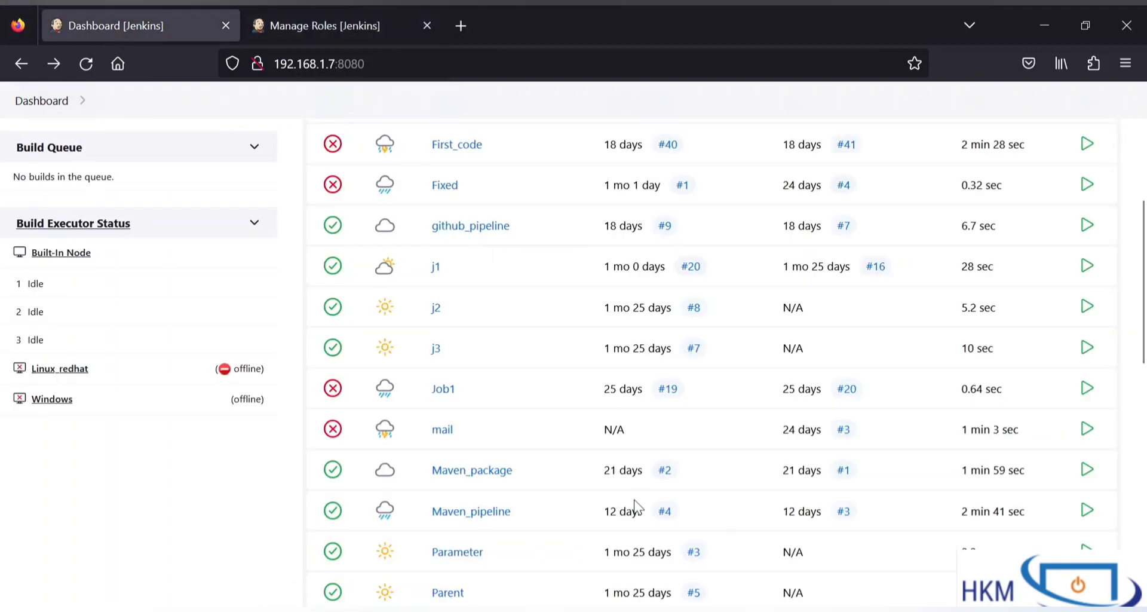
{"action": "scroll", "coordinate": [635, 502], "scroll_direction": "down", "scroll_amount": 6}
{"action": "scroll", "coordinate": [635, 505], "scroll_direction": "up", "scroll_amount": 10}
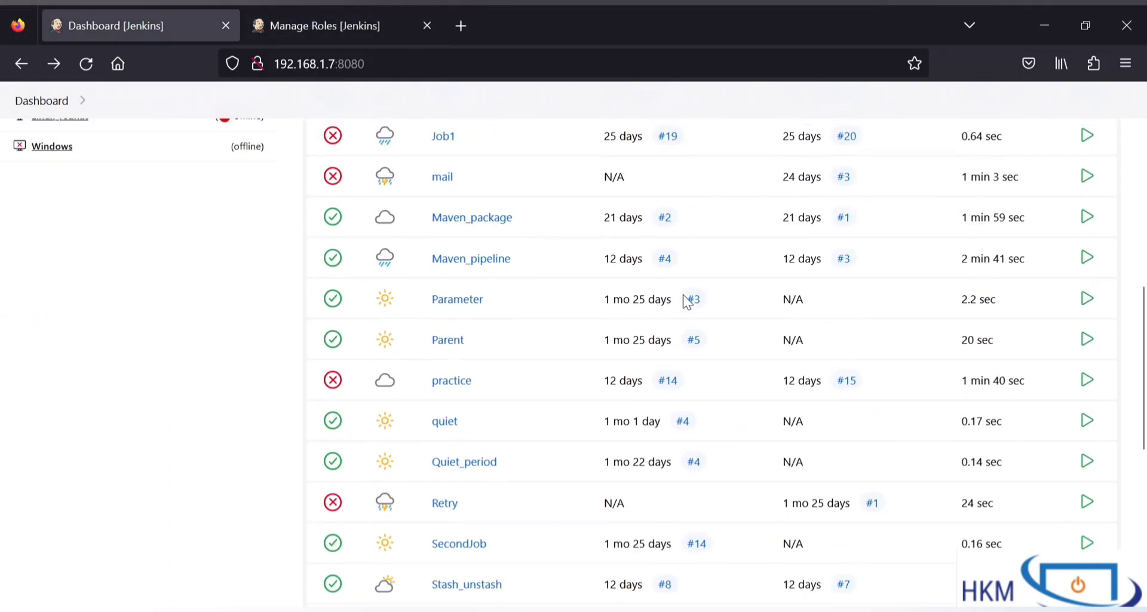
{"action": "scroll", "coordinate": [687, 302], "scroll_direction": "down", "scroll_amount": 3}
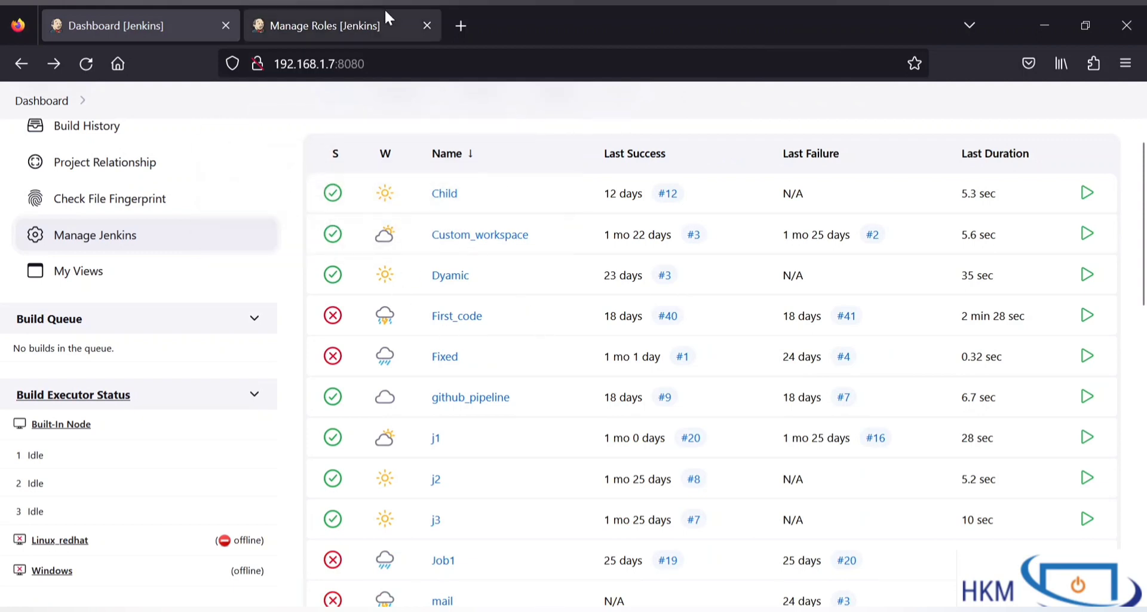
Step: Return to Manage Roles and look over the Power role's permissions
{"action": "left_click", "coordinate": [375, 24]}
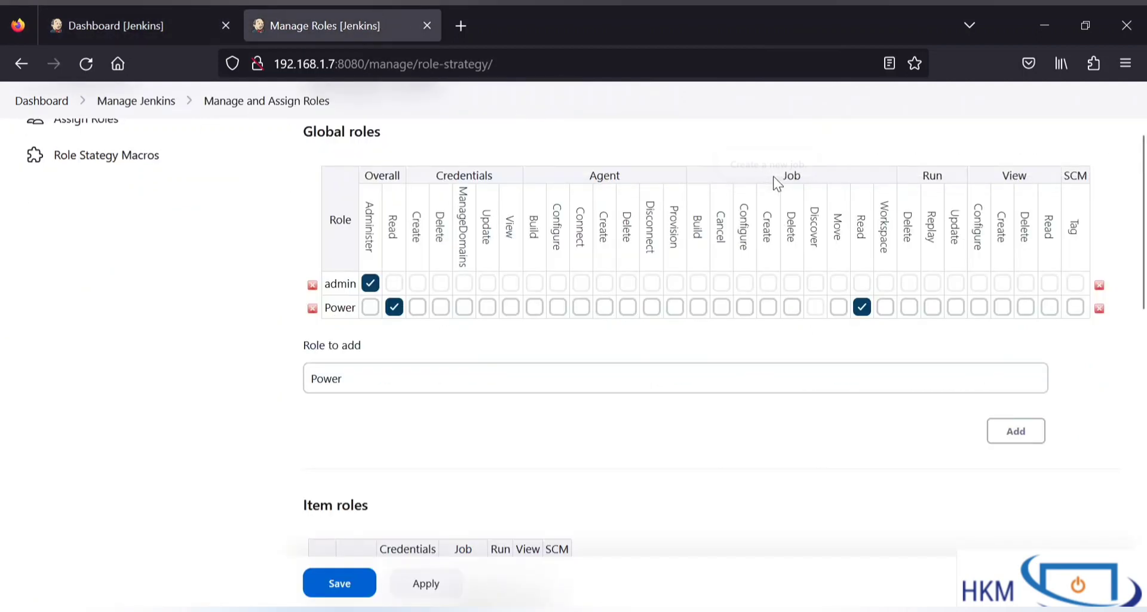
{"action": "left_click", "coordinate": [673, 449]}
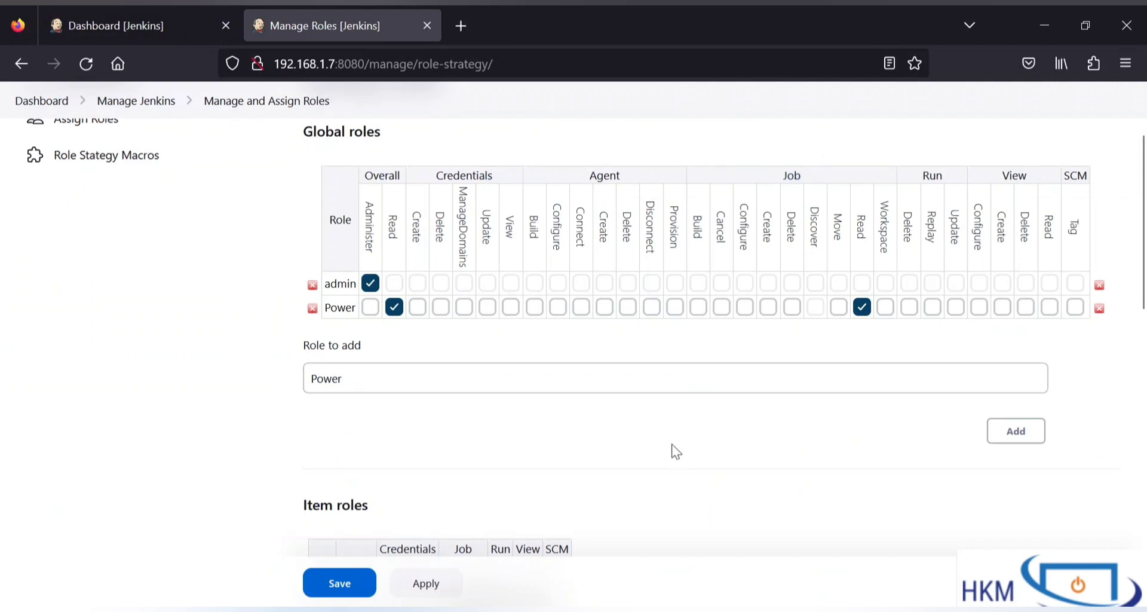
{"action": "double_click", "coordinate": [608, 180]}
{"action": "left_click", "coordinate": [610, 181]}
{"action": "scroll", "coordinate": [594, 492], "scroll_direction": "down", "scroll_amount": 3}
{"action": "scroll", "coordinate": [593, 490], "scroll_direction": "down", "scroll_amount": 7}
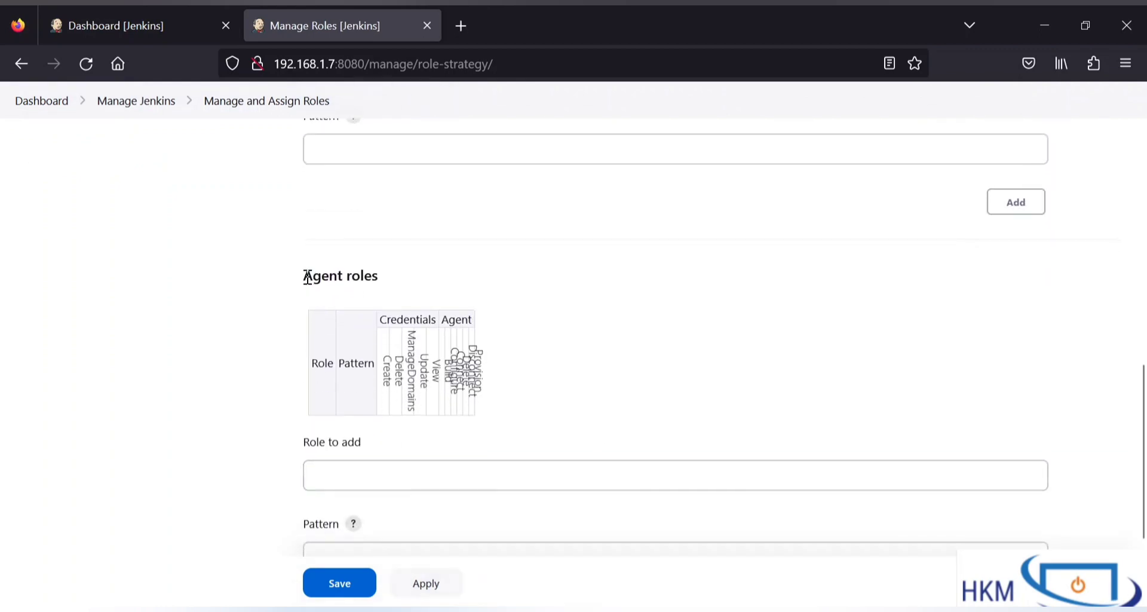
{"action": "left_click_drag", "start_coordinate": [307, 276], "coordinate": [430, 301]}
{"action": "left_click", "coordinate": [430, 300]}
{"action": "scroll", "coordinate": [430, 300], "scroll_direction": "up", "scroll_amount": 10}
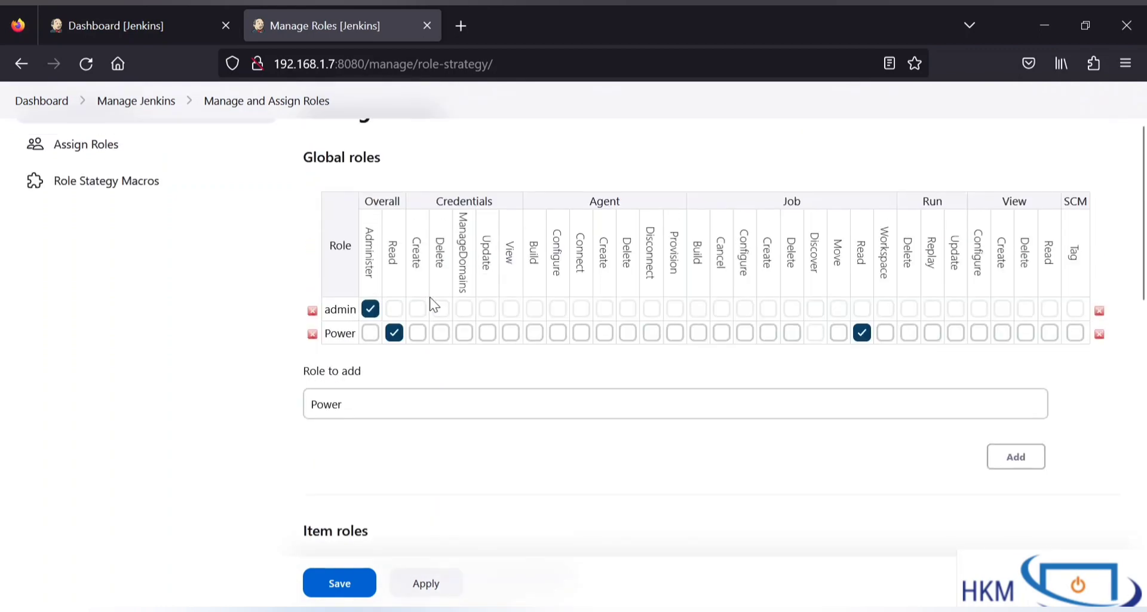
{"action": "scroll", "coordinate": [432, 303], "scroll_direction": "up", "scroll_amount": 2}
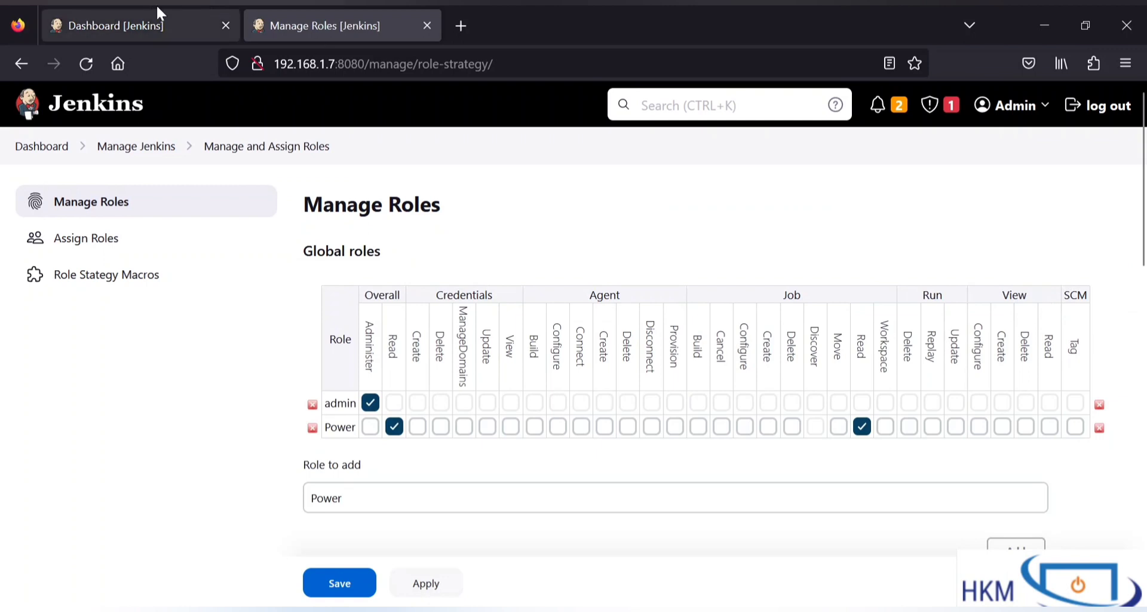
Step: Remove Job/Read from the Power role so only Overall/Read remains, and save the roles
{"action": "left_click", "coordinate": [148, 8]}
{"action": "scroll", "coordinate": [387, 244], "scroll_direction": "up", "scroll_amount": 3}
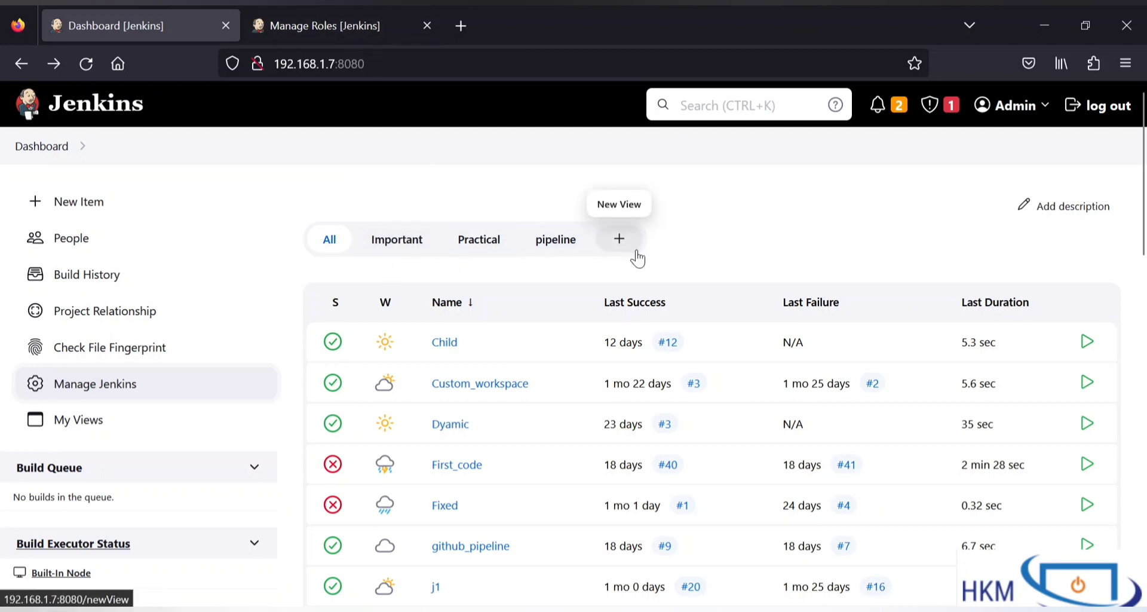
{"action": "left_click", "coordinate": [382, 22]}
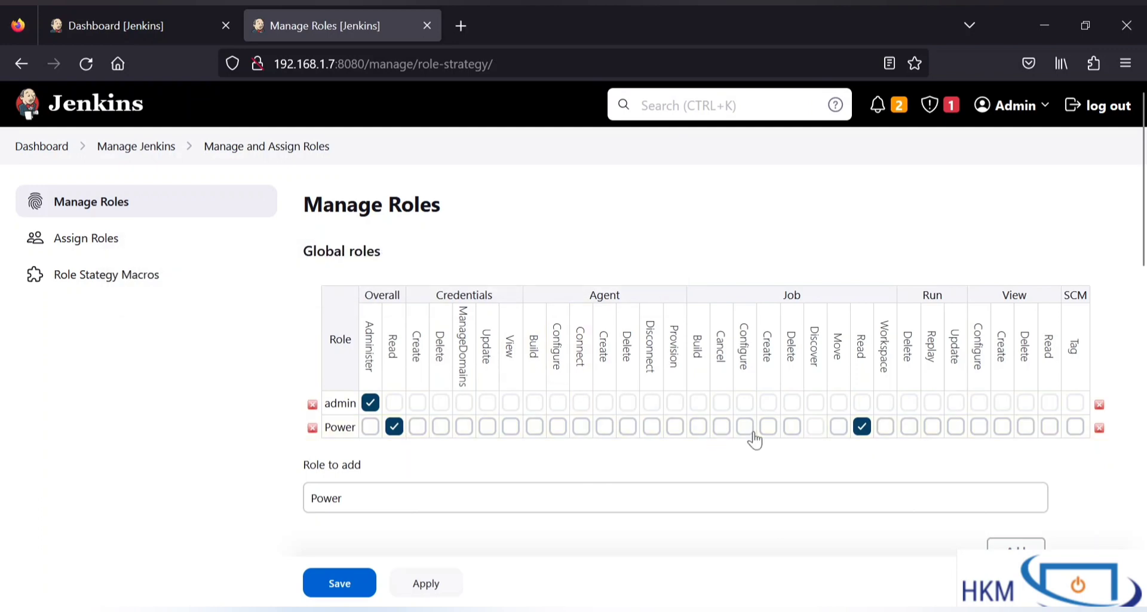
{"action": "left_click", "coordinate": [862, 425]}
{"action": "scroll", "coordinate": [683, 532], "scroll_direction": "down", "scroll_amount": 4}
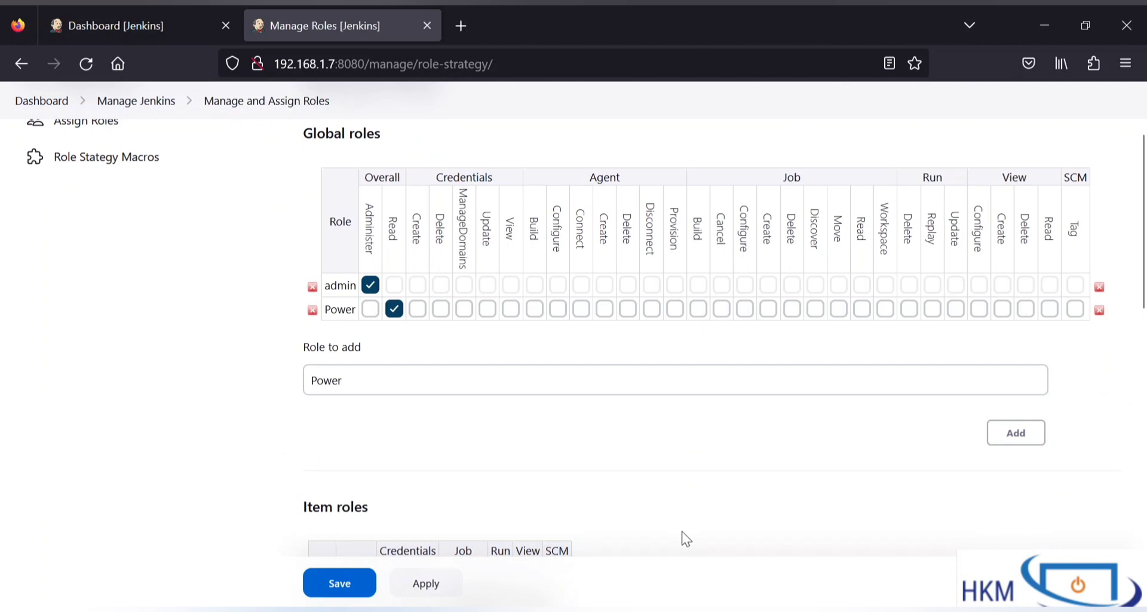
{"action": "scroll", "coordinate": [682, 532], "scroll_direction": "up", "scroll_amount": 1}
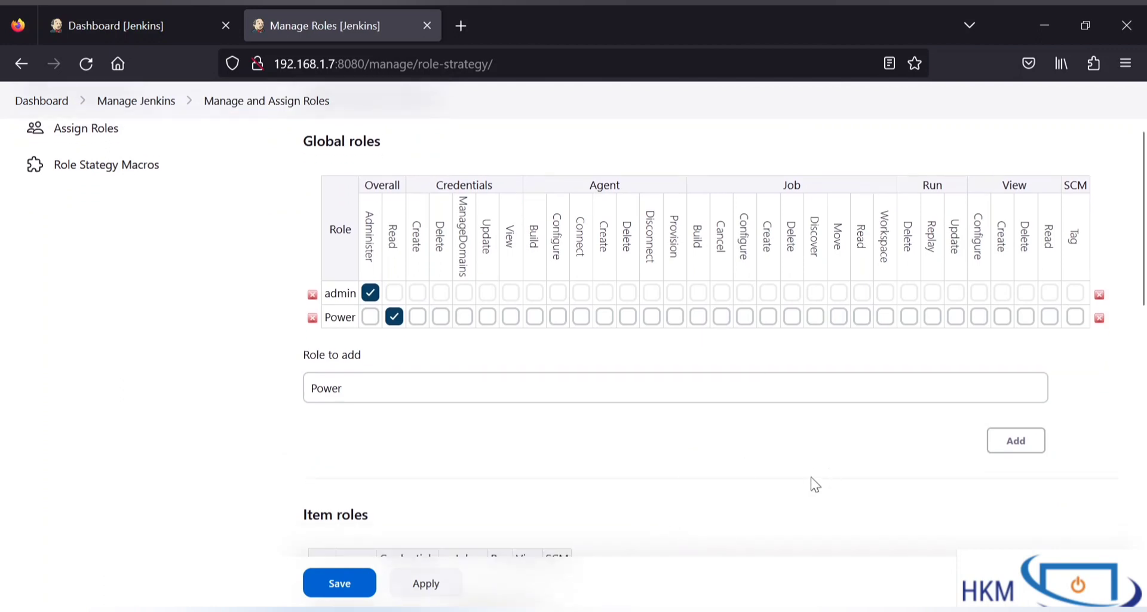
{"action": "left_click", "coordinate": [342, 583]}
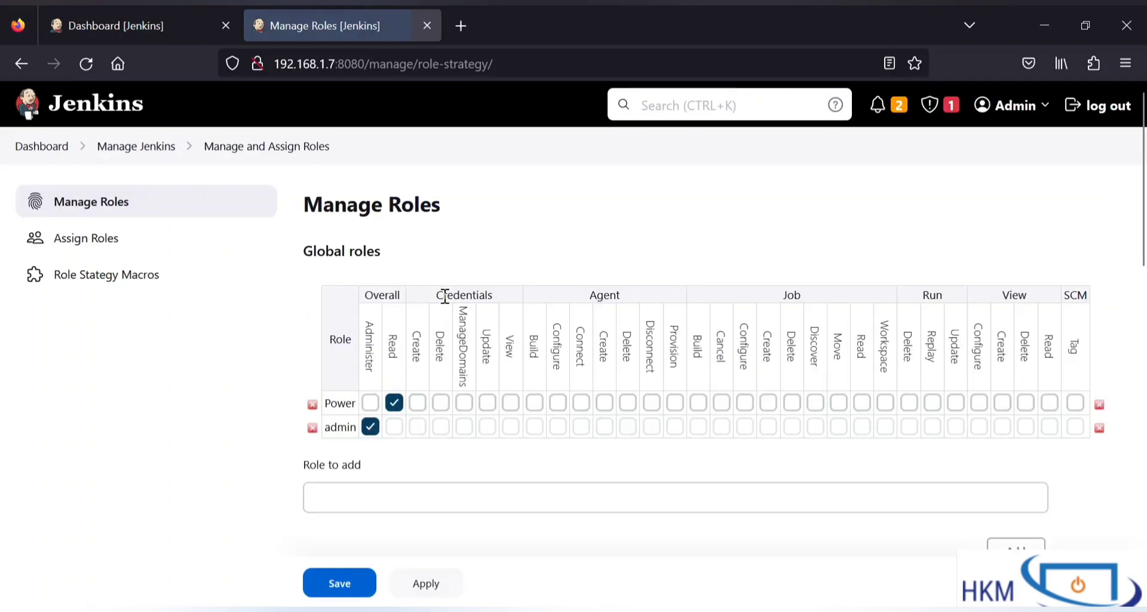
Step: Look up the job names on the dashboard, then start a new entry under Item roles
{"action": "scroll", "coordinate": [532, 404], "scroll_direction": "down", "scroll_amount": 7}
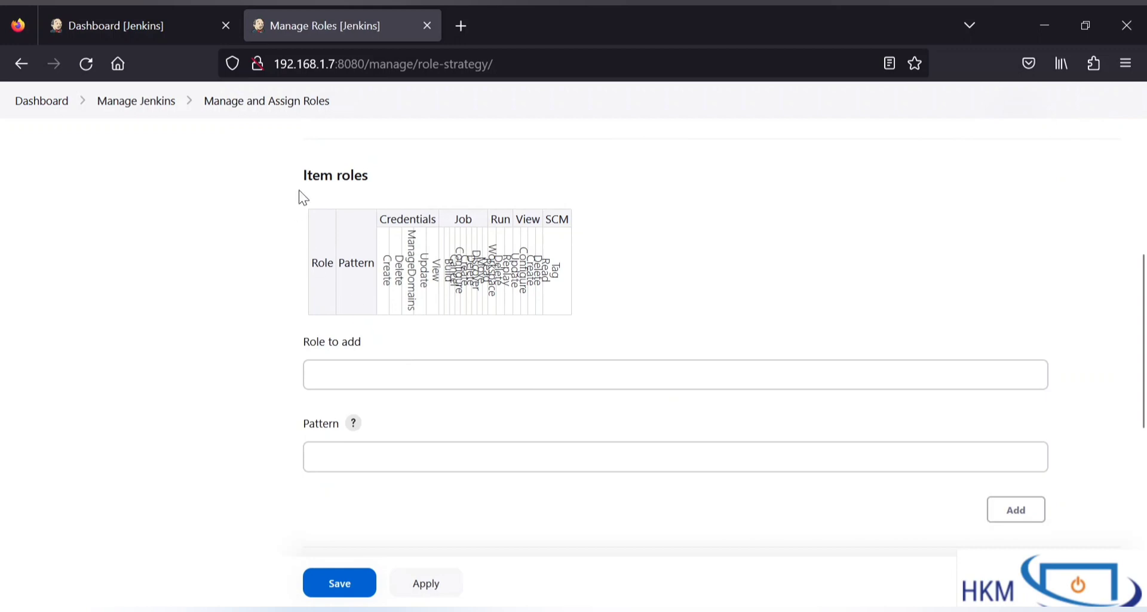
{"action": "left_click_drag", "start_coordinate": [301, 196], "coordinate": [364, 197]}
{"action": "left_click", "coordinate": [164, 27]}
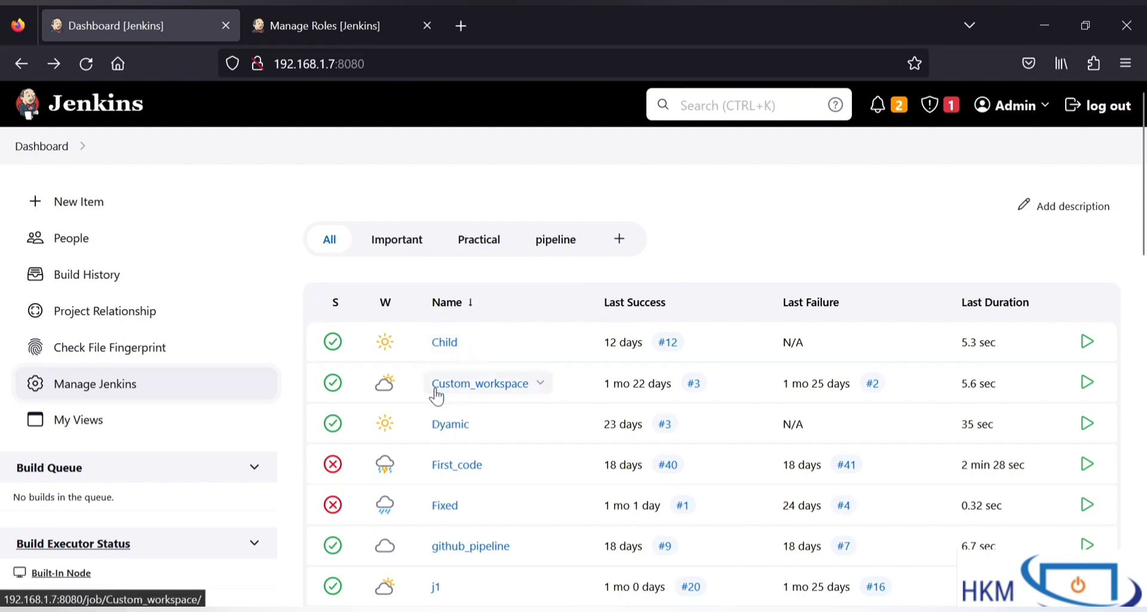
{"action": "left_click", "coordinate": [355, 34]}
{"action": "left_click", "coordinate": [479, 366]}
{"action": "left_click", "coordinate": [480, 367]}
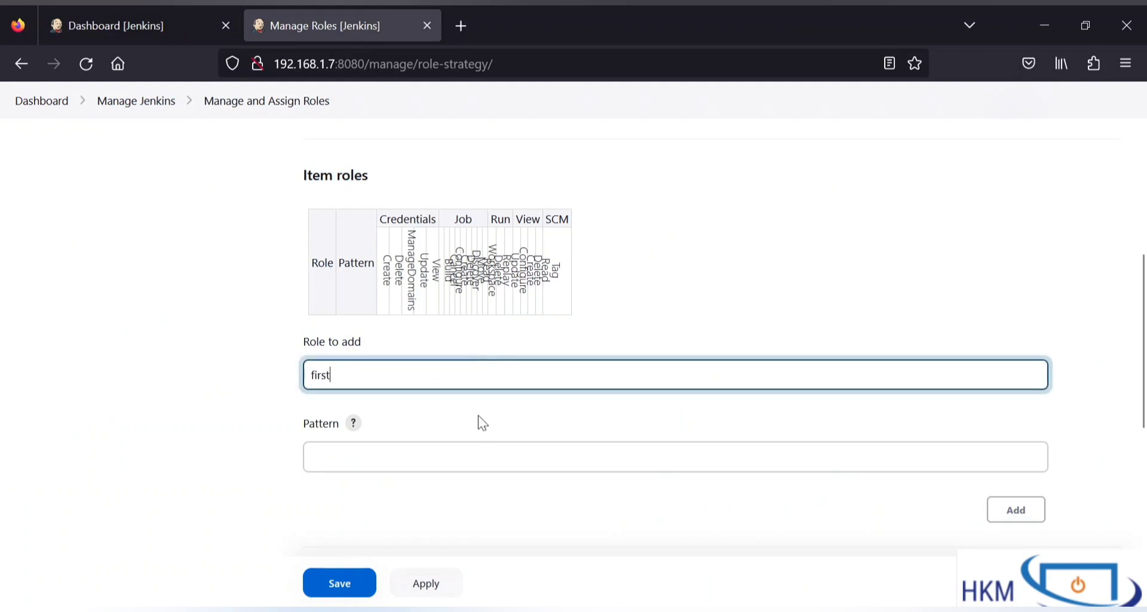
Step: Add item role first with the pattern Child
{"action": "left_click", "coordinate": [477, 470]}
{"action": "type", "text": "Chi"}
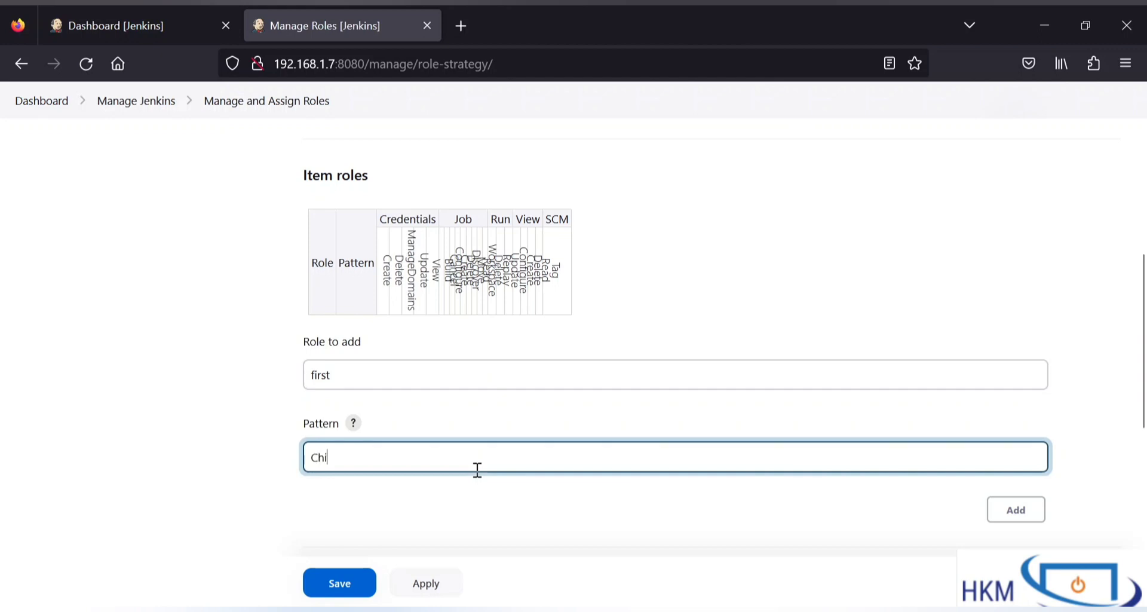
{"action": "type", "text": "ld"}
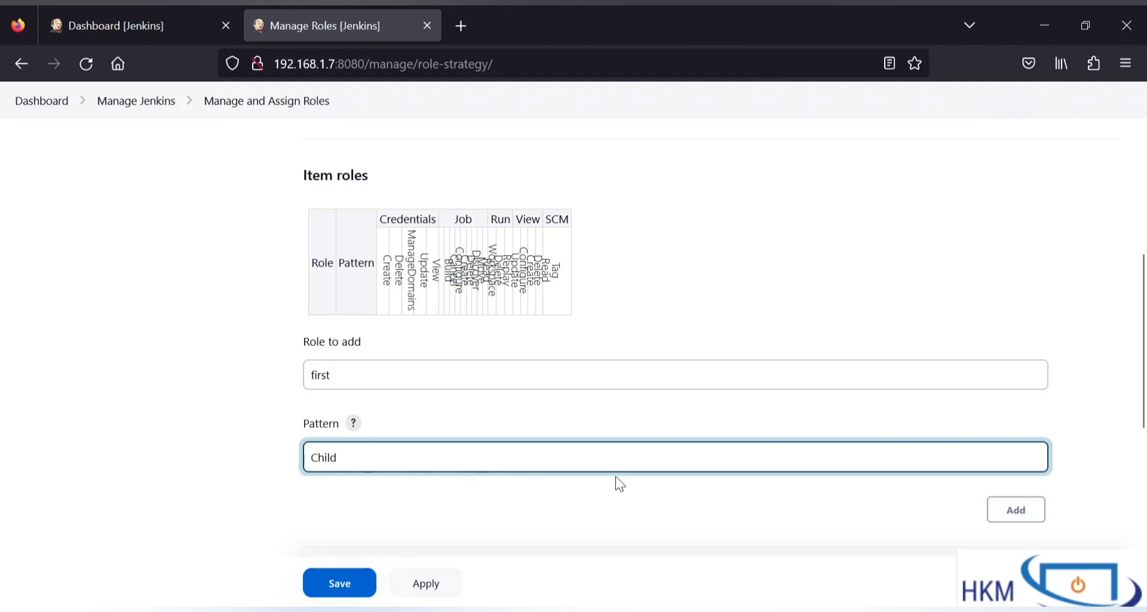
{"action": "left_click", "coordinate": [1010, 509]}
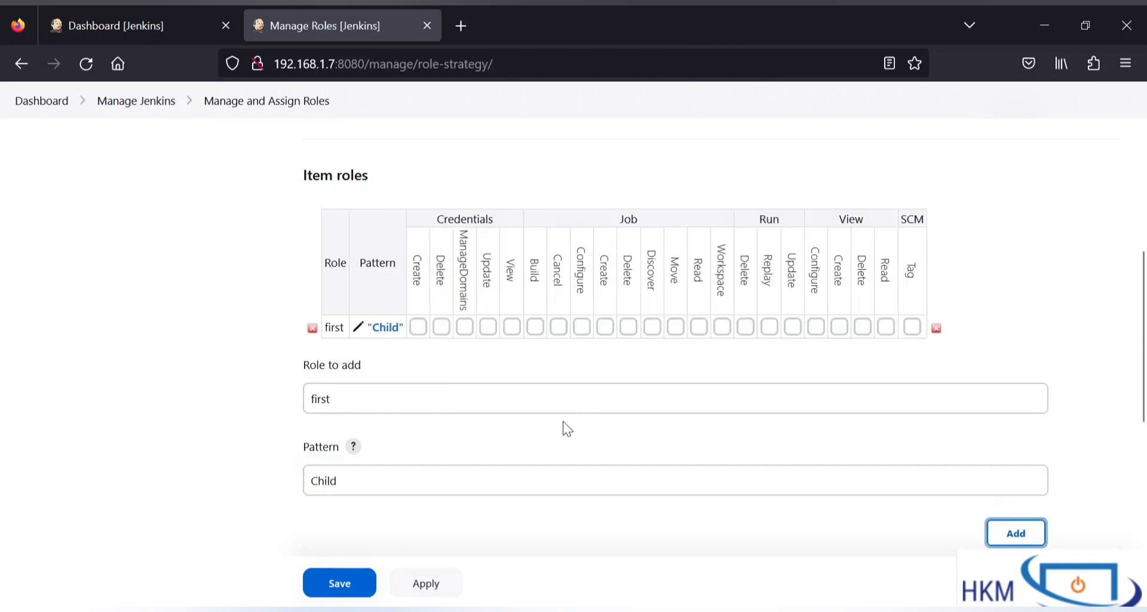
Step: Add item role second with the pattern Custom_Workspace
{"action": "double_click", "coordinate": [442, 394]}
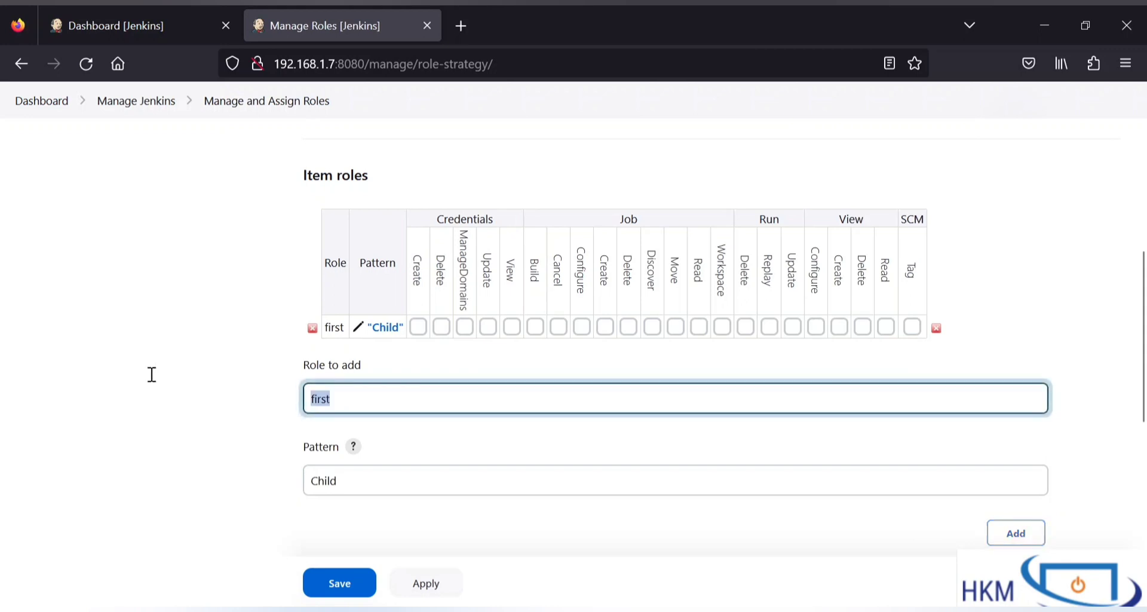
{"action": "type", "text": "second"}
{"action": "left_click_drag", "start_coordinate": [368, 478], "coordinate": [100, 479]}
{"action": "type", "text": "Custo"}
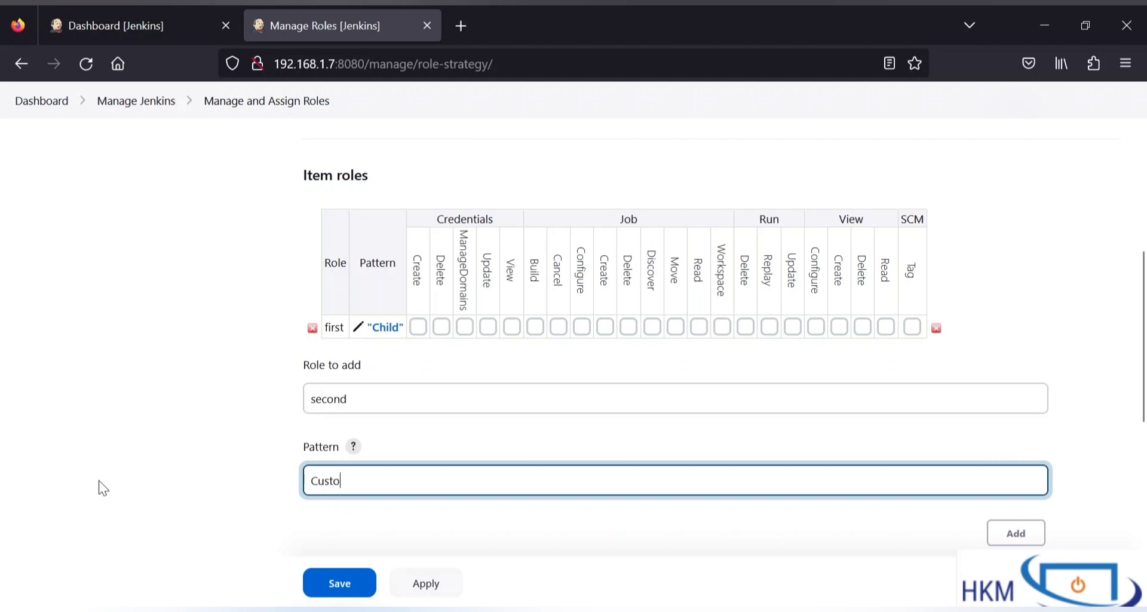
{"action": "type", "text": "m_Work"}
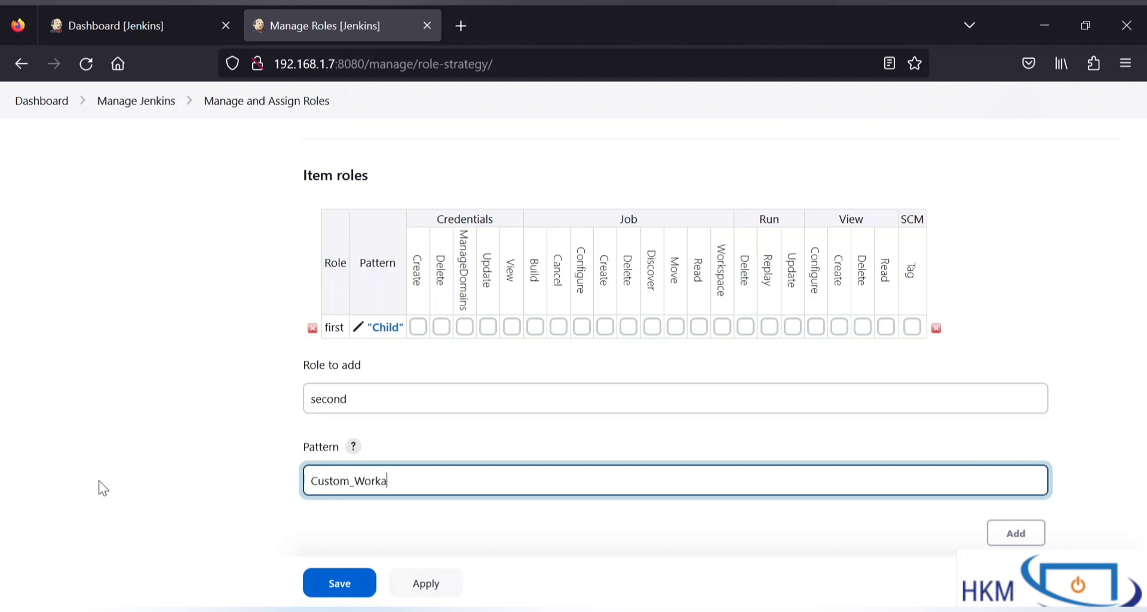
{"action": "type", "text": "space"}
{"action": "key", "text": "Tab"}
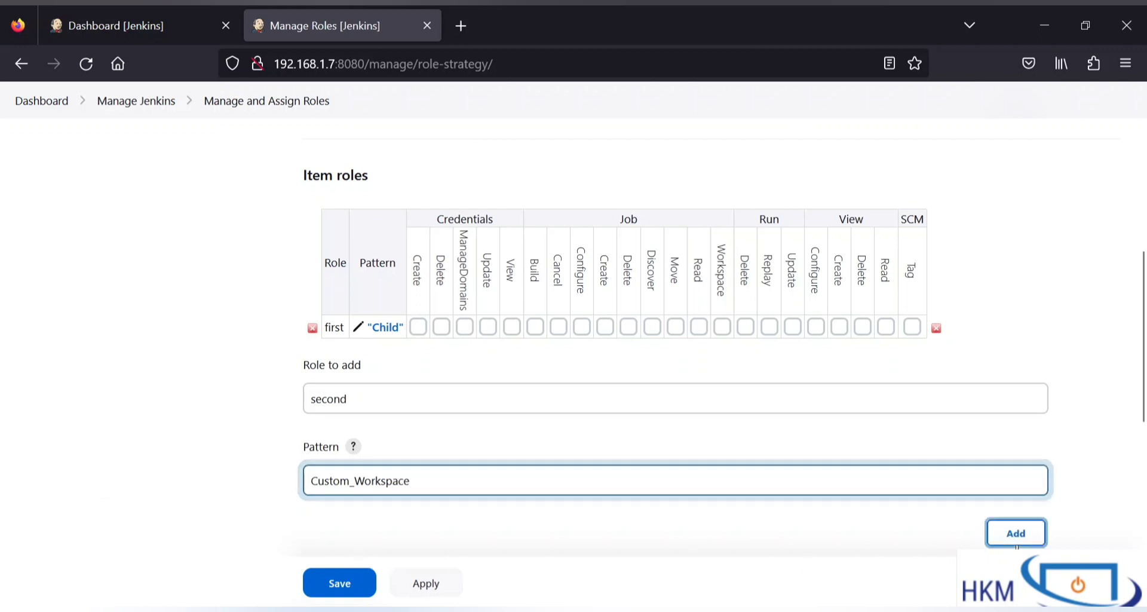
{"action": "key", "text": "Return"}
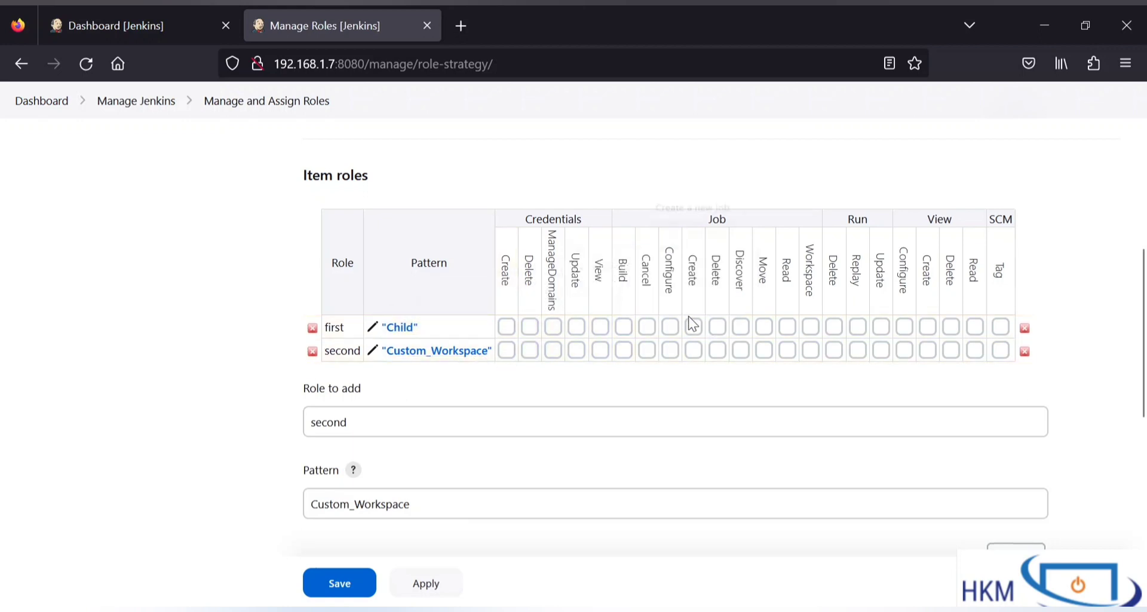
Step: Grant item role first the Job Workspace, Read, Move, Delete, Create, Configure and Cancel permissions
{"action": "left_click", "coordinate": [810, 327]}
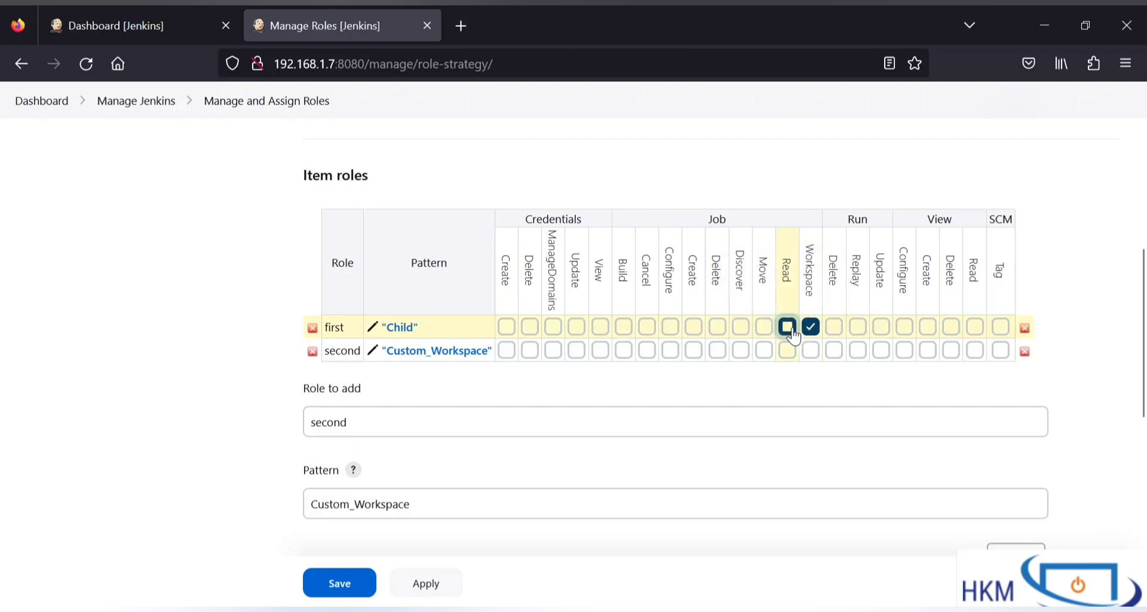
{"action": "left_click", "coordinate": [787, 327]}
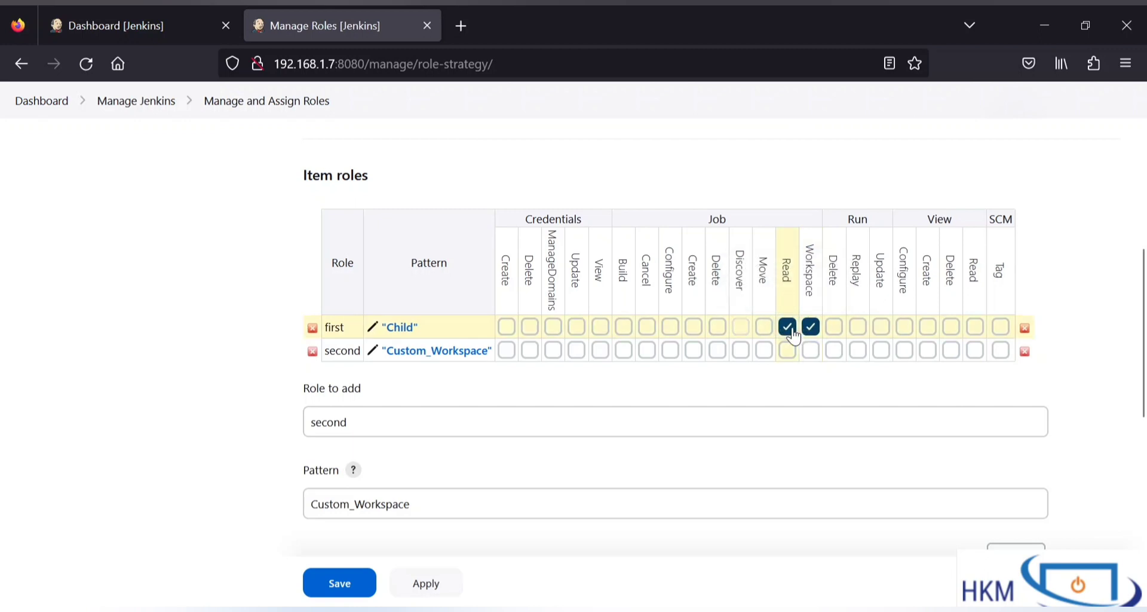
{"action": "left_click", "coordinate": [764, 327]}
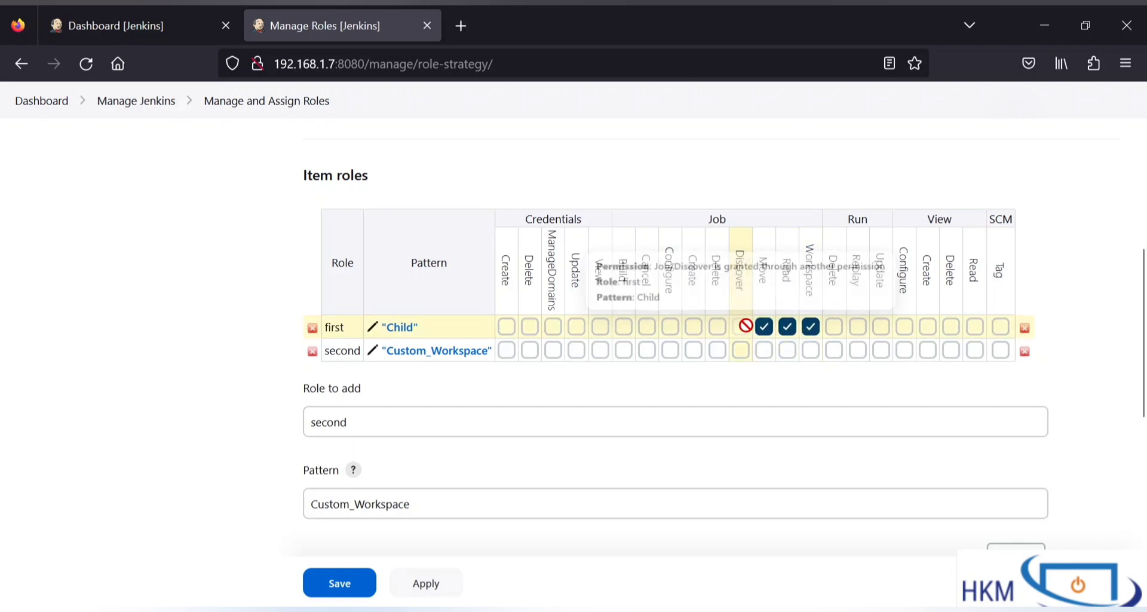
{"action": "left_click", "coordinate": [717, 327]}
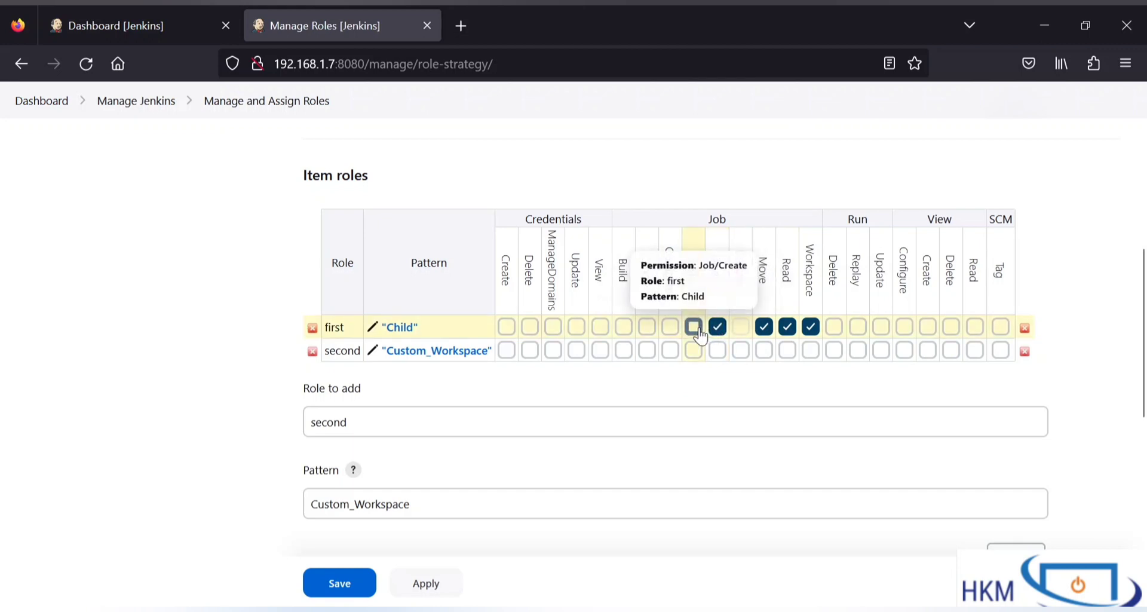
{"action": "left_click", "coordinate": [693, 327]}
{"action": "left_click", "coordinate": [670, 327]}
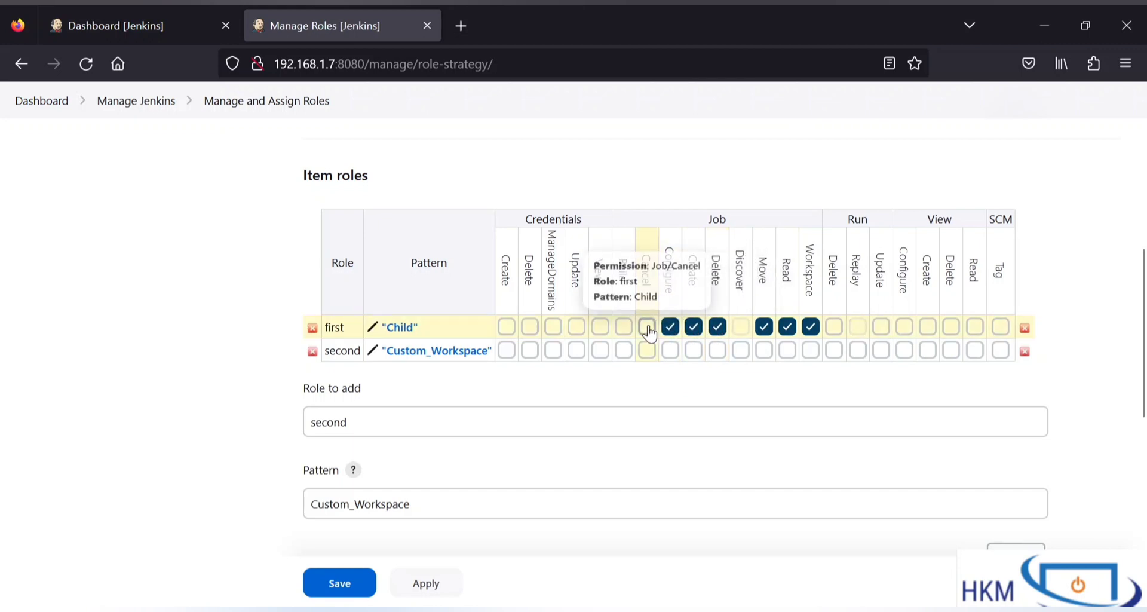
{"action": "left_click", "coordinate": [647, 327]}
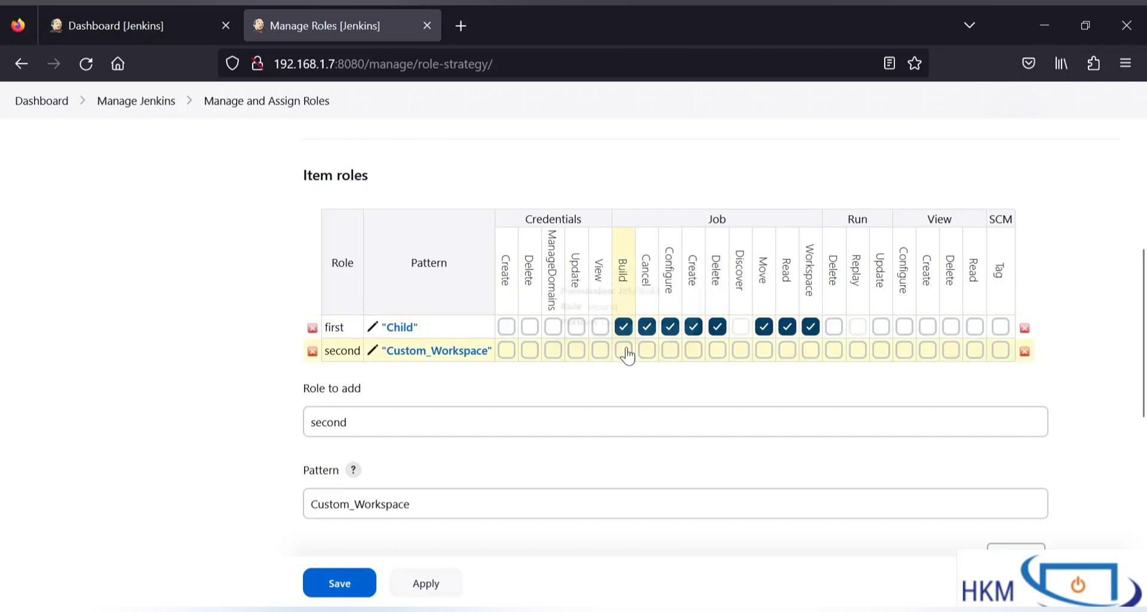
Step: Grant item role second the Job Build, Cancel, Configure, Create, Delete, Move, Read and Workspace permissions
{"action": "left_click", "coordinate": [624, 350]}
{"action": "left_click", "coordinate": [646, 350]}
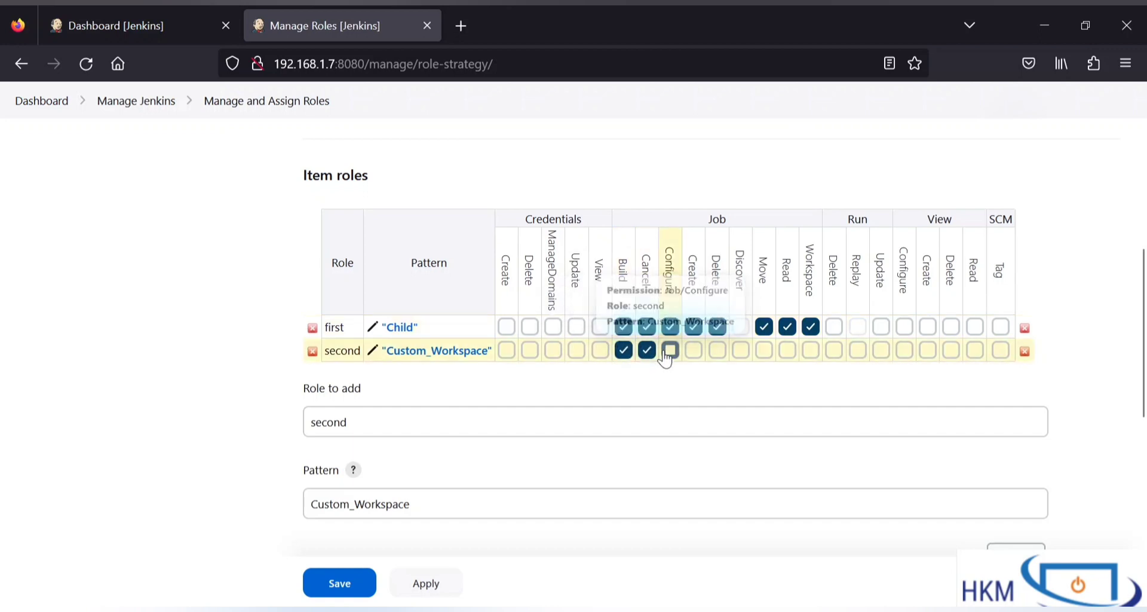
{"action": "left_click", "coordinate": [670, 351]}
{"action": "left_click", "coordinate": [693, 350]}
{"action": "left_click", "coordinate": [717, 350]}
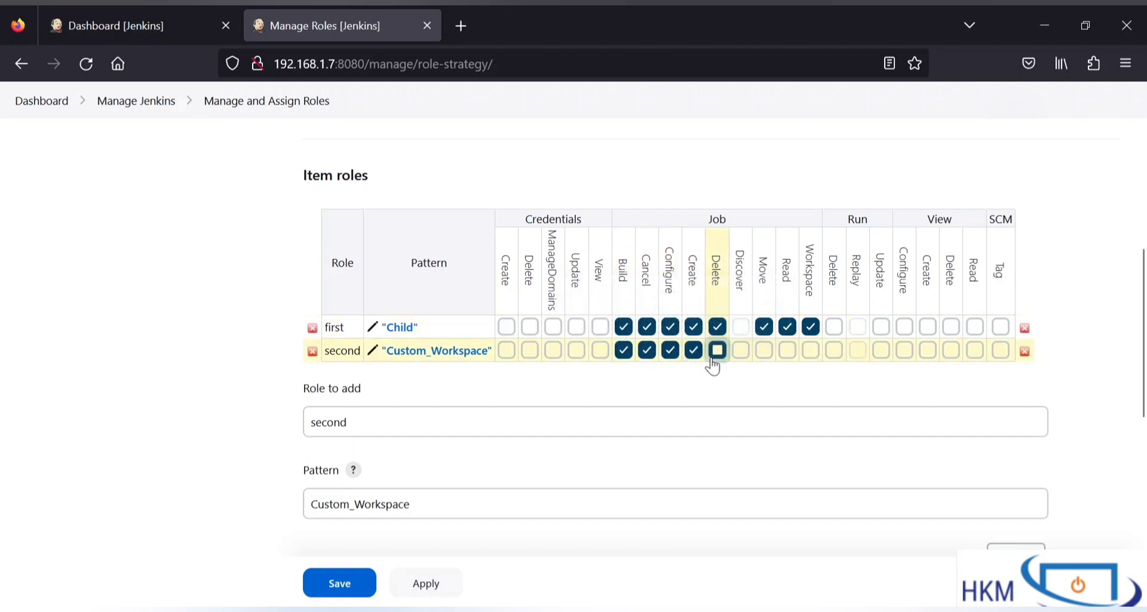
{"action": "left_click", "coordinate": [764, 350]}
{"action": "left_click", "coordinate": [787, 352]}
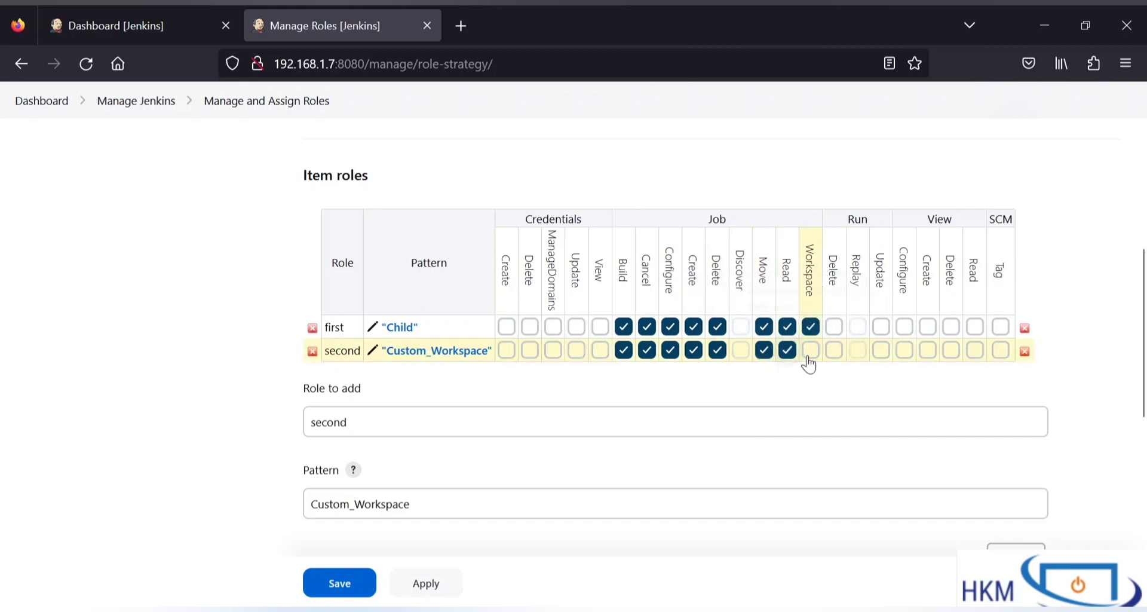
{"action": "left_click", "coordinate": [811, 351]}
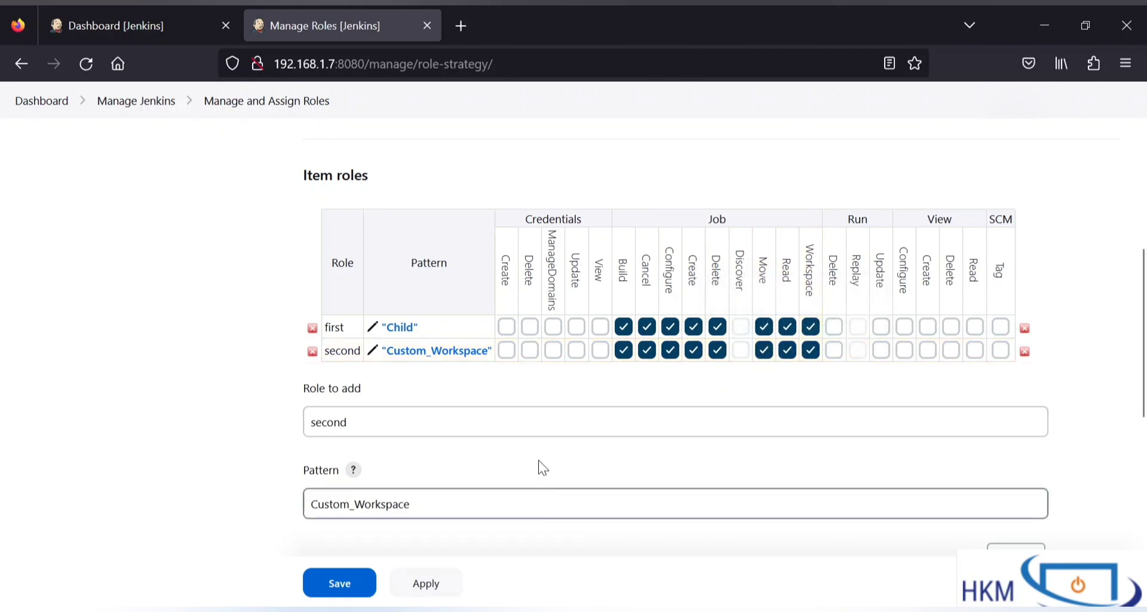
{"action": "left_click_drag", "start_coordinate": [414, 420], "coordinate": [189, 441]}
Step: Add item role 'third' with the pattern Custom_Workspace,Child
{"action": "type", "text": "third"}
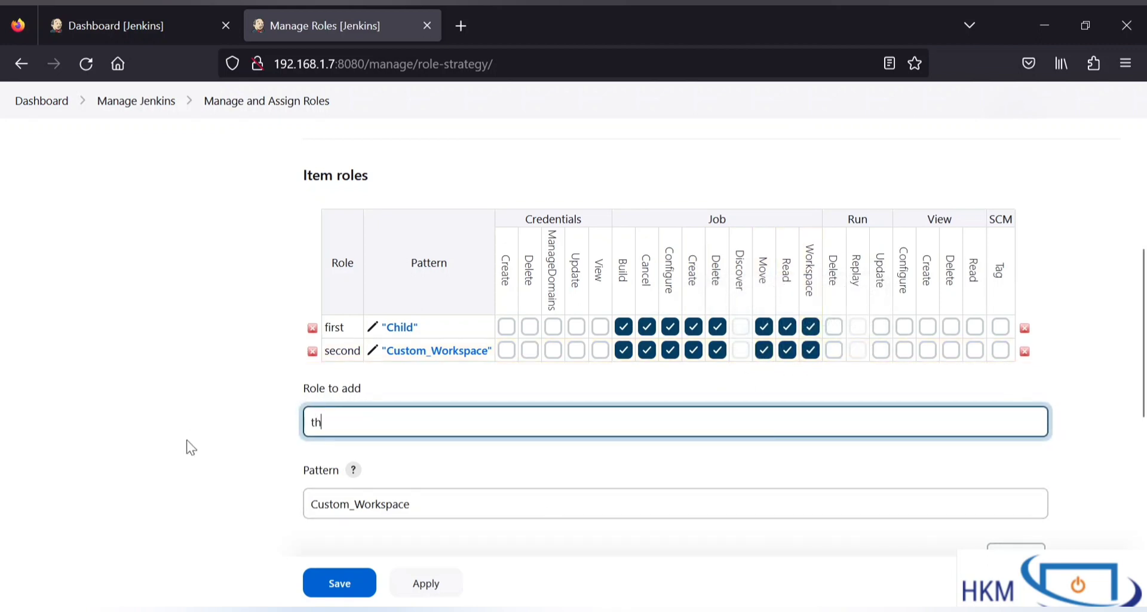
{"action": "left_click", "coordinate": [468, 508]}
{"action": "type", "text": ",Ch"}
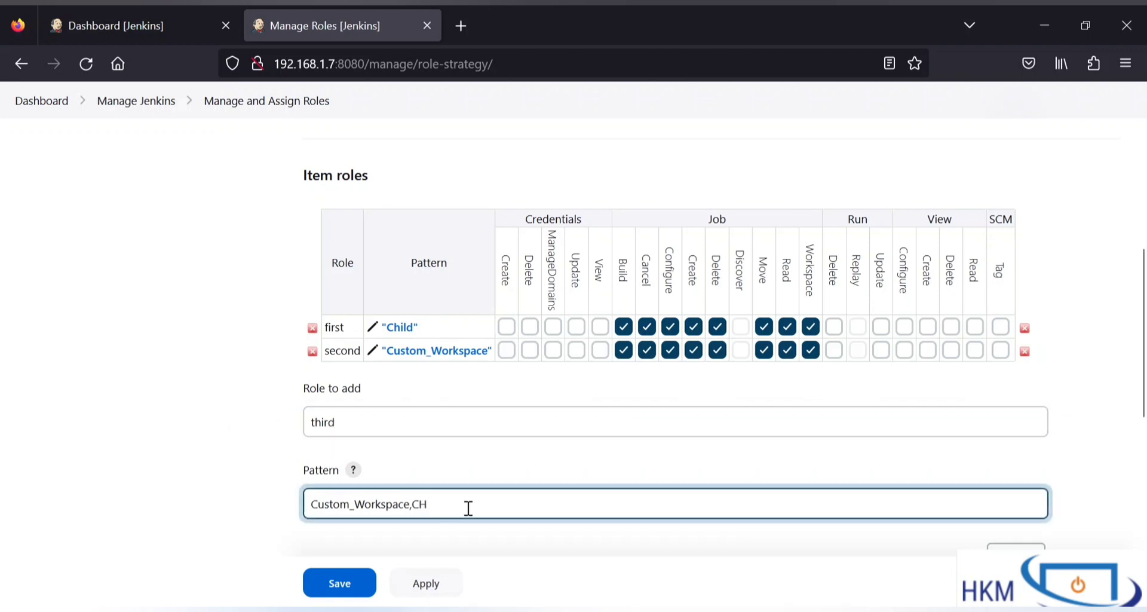
{"action": "type", "text": "ild"}
{"action": "scroll", "coordinate": [658, 535], "scroll_direction": "down", "scroll_amount": 2}
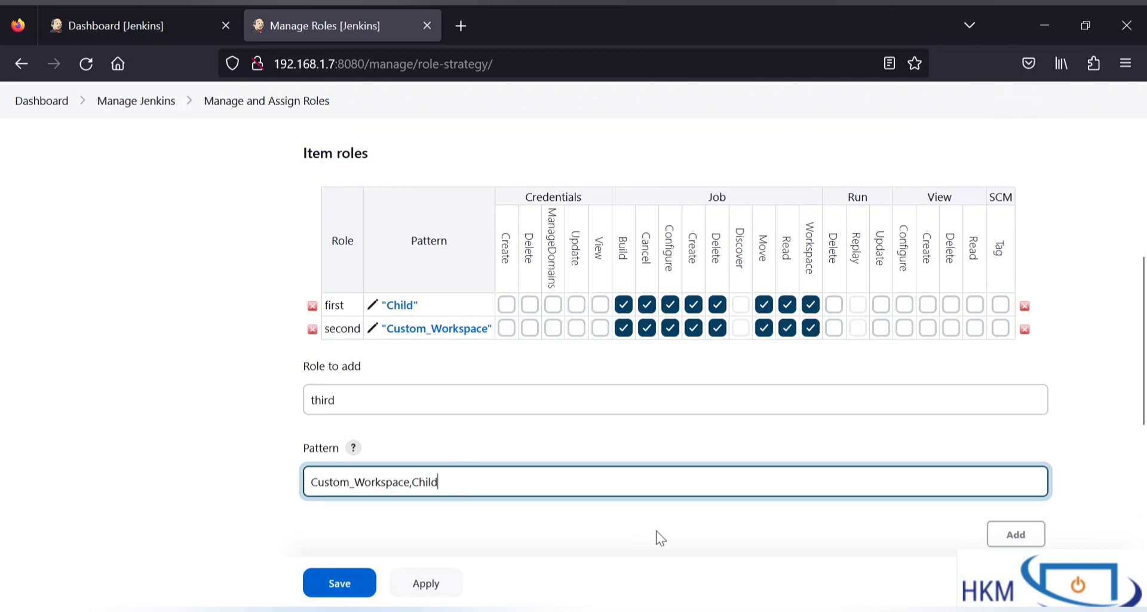
{"action": "left_click", "coordinate": [1013, 477]}
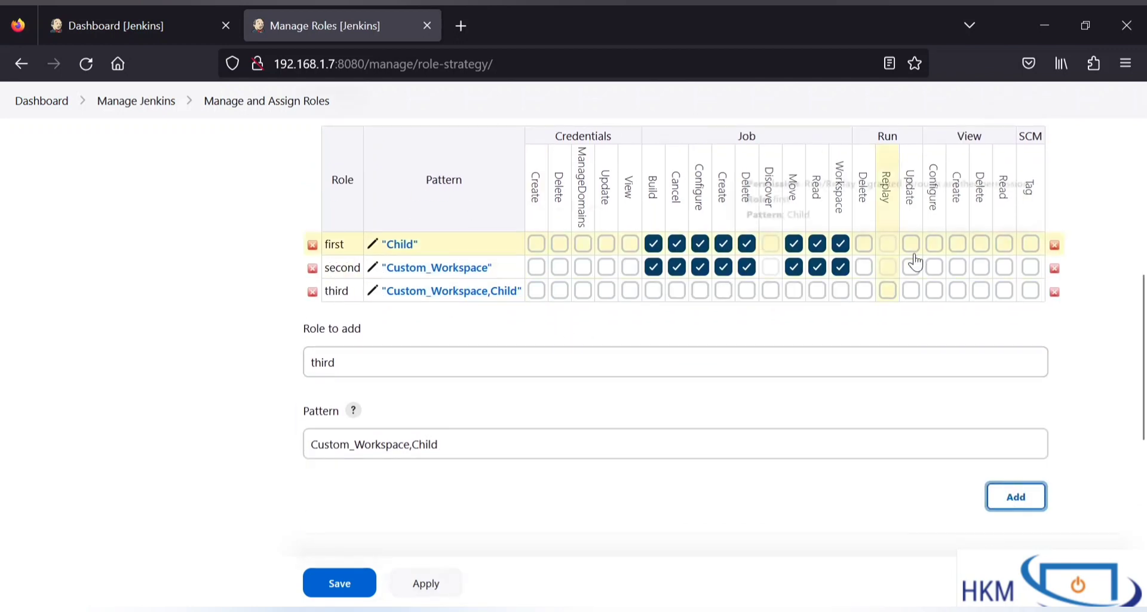
Step: Grant role third only the Job Read and Build permissions
{"action": "left_click", "coordinate": [841, 290]}
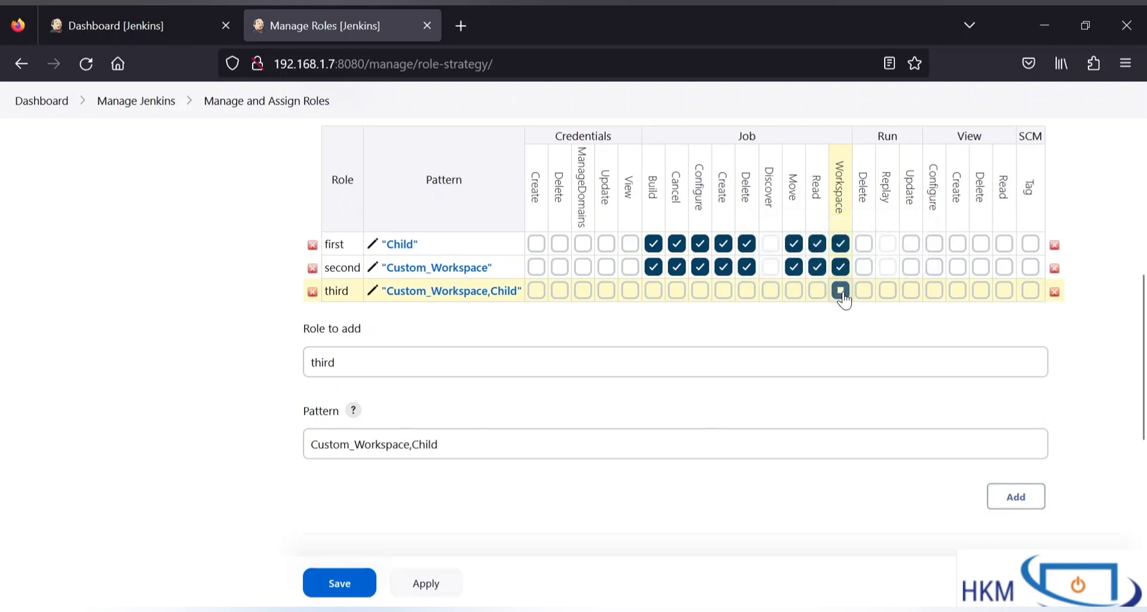
{"action": "left_click", "coordinate": [840, 290]}
{"action": "left_click", "coordinate": [817, 291]}
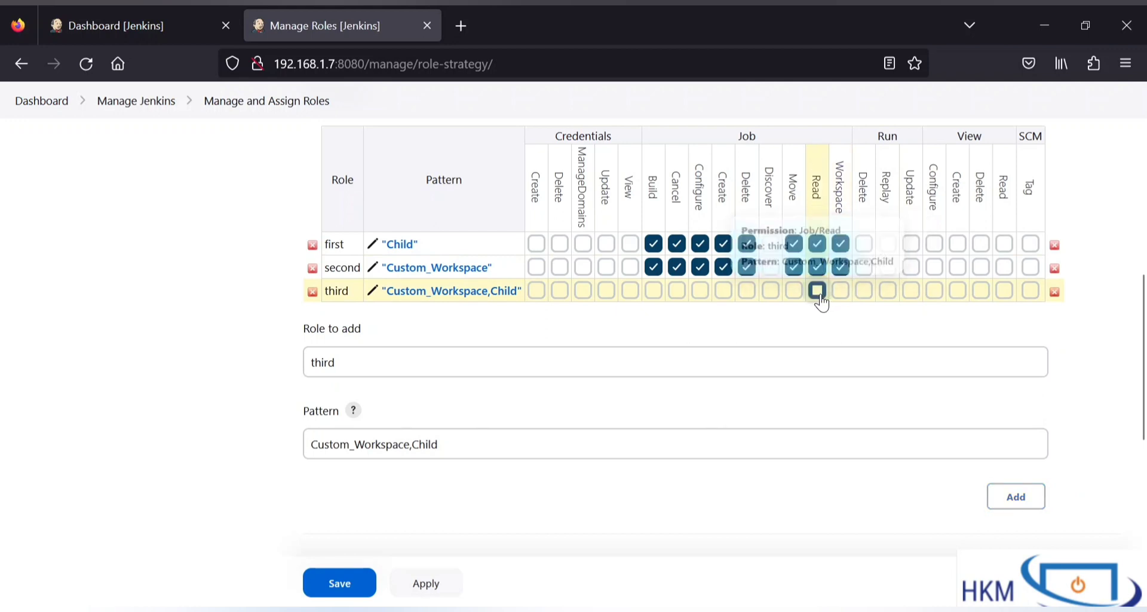
{"action": "left_click", "coordinate": [653, 290]}
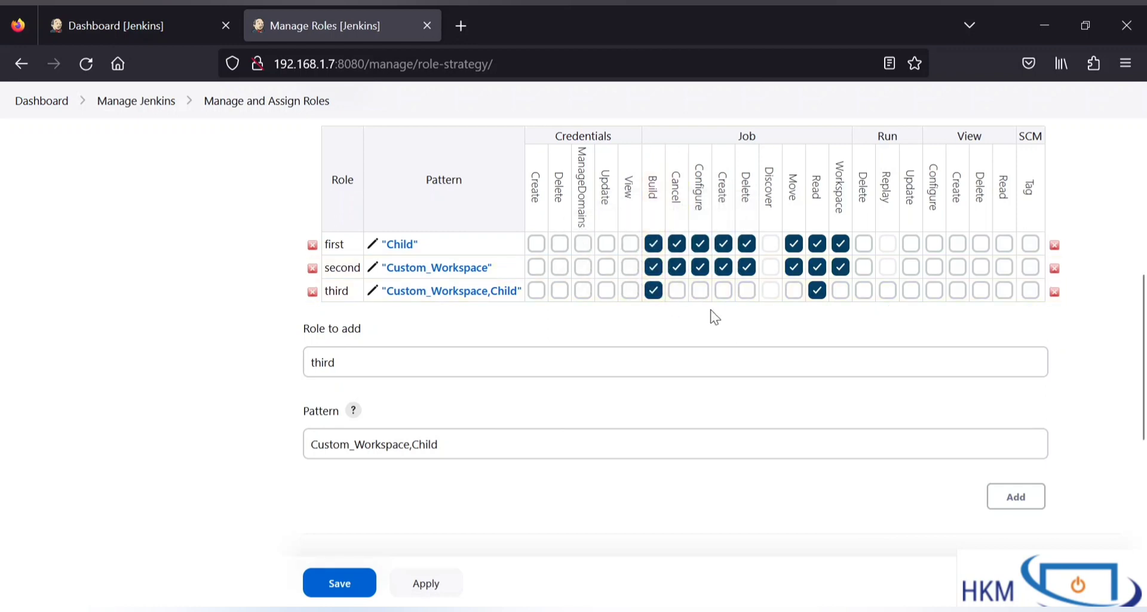
Step: Check the dashboard jobs, then save the Manage Roles definitions and go to Assign Roles
{"action": "scroll", "coordinate": [714, 316], "scroll_direction": "up", "scroll_amount": 5}
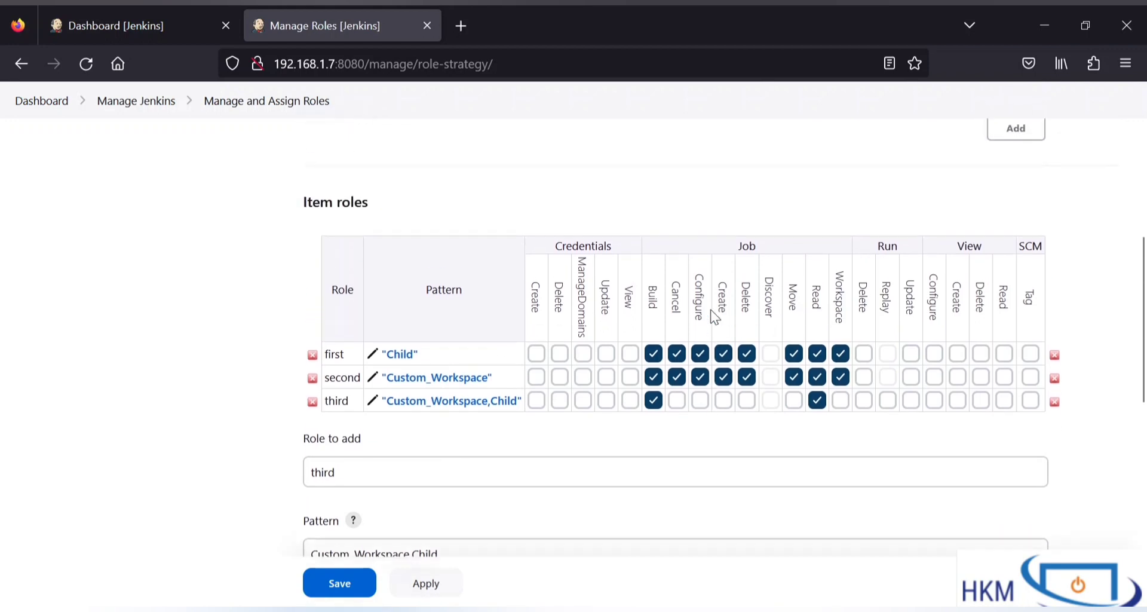
{"action": "scroll", "coordinate": [714, 316], "scroll_direction": "down", "scroll_amount": 2}
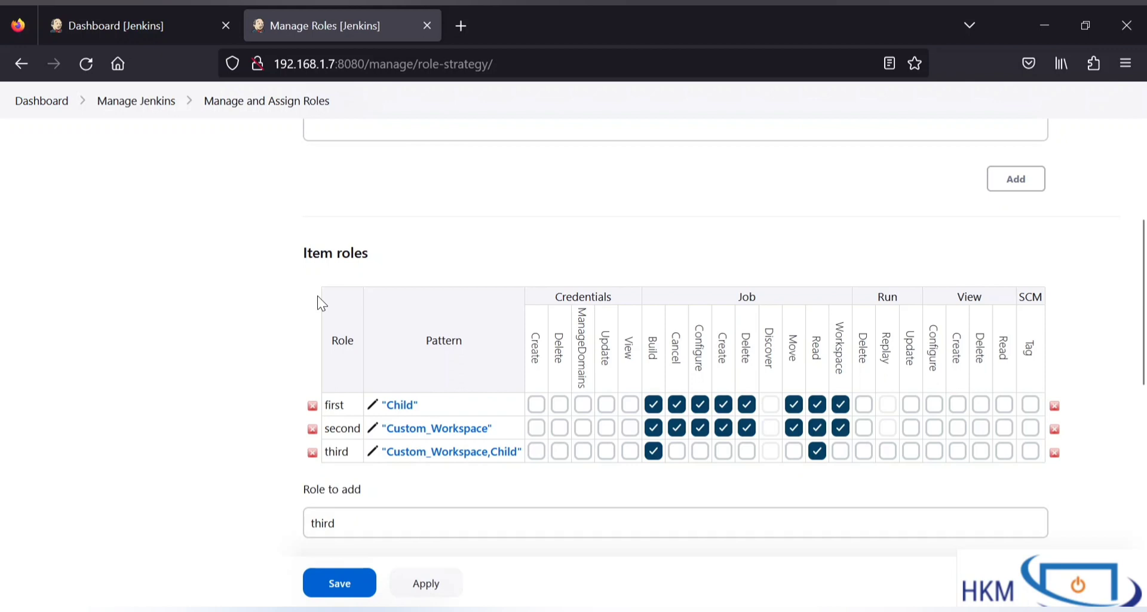
{"action": "scroll", "coordinate": [418, 223], "scroll_direction": "up", "scroll_amount": 5}
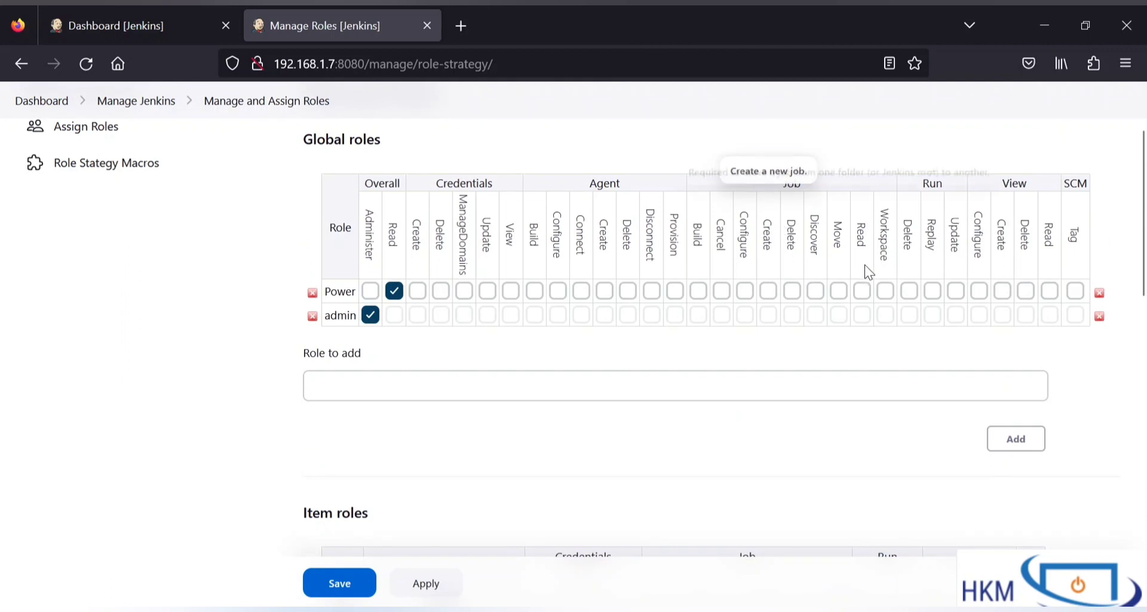
{"action": "left_click", "coordinate": [127, 13]}
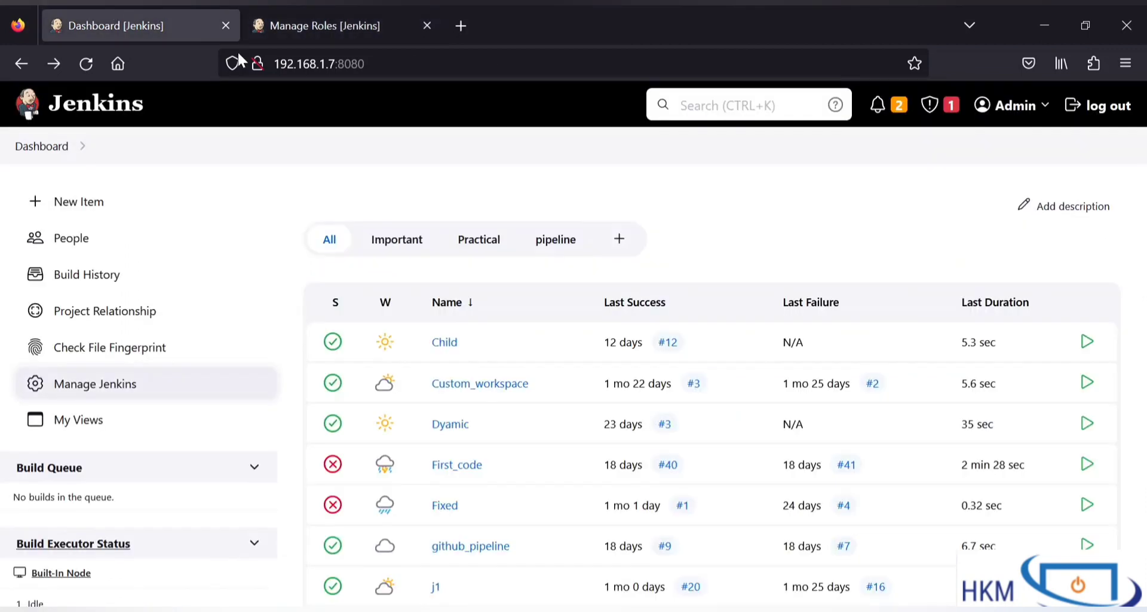
{"action": "left_click", "coordinate": [342, 19]}
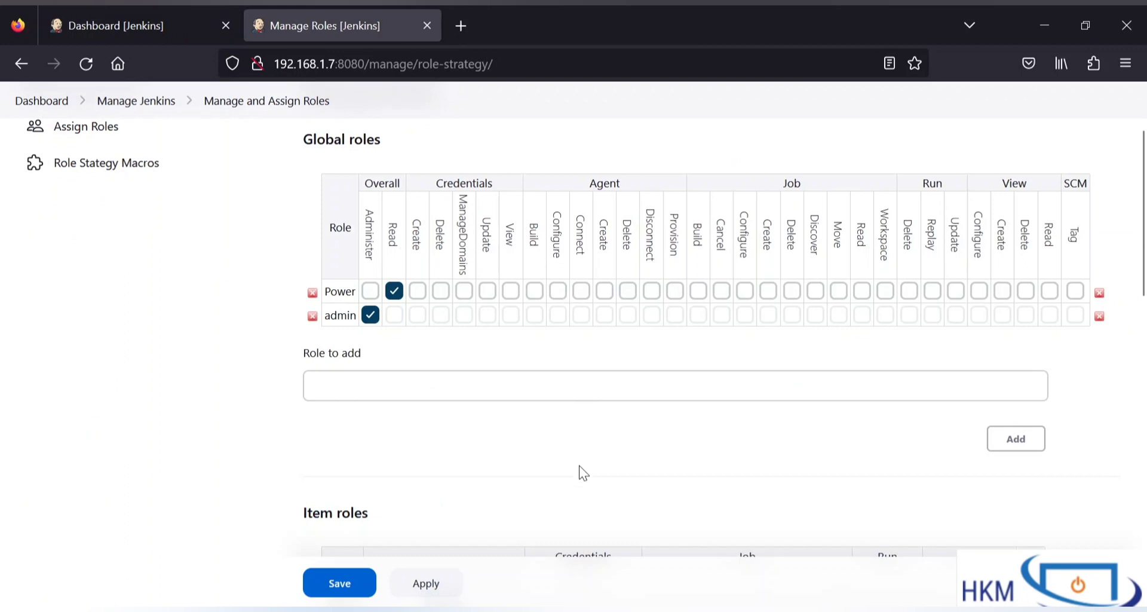
{"action": "scroll", "coordinate": [579, 465], "scroll_direction": "down", "scroll_amount": 5}
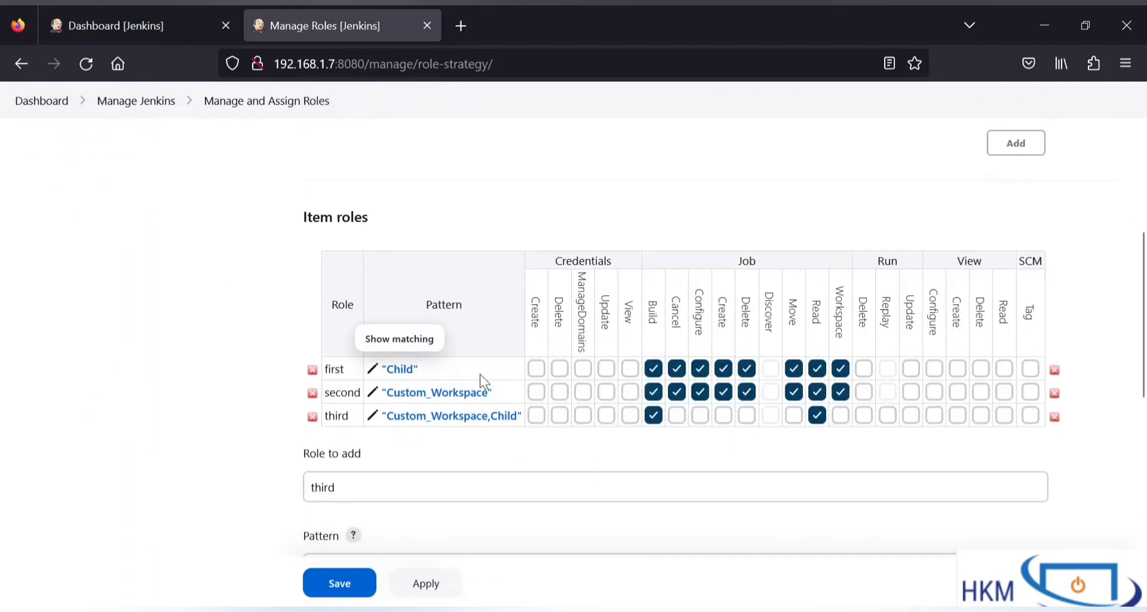
{"action": "left_click", "coordinate": [332, 585]}
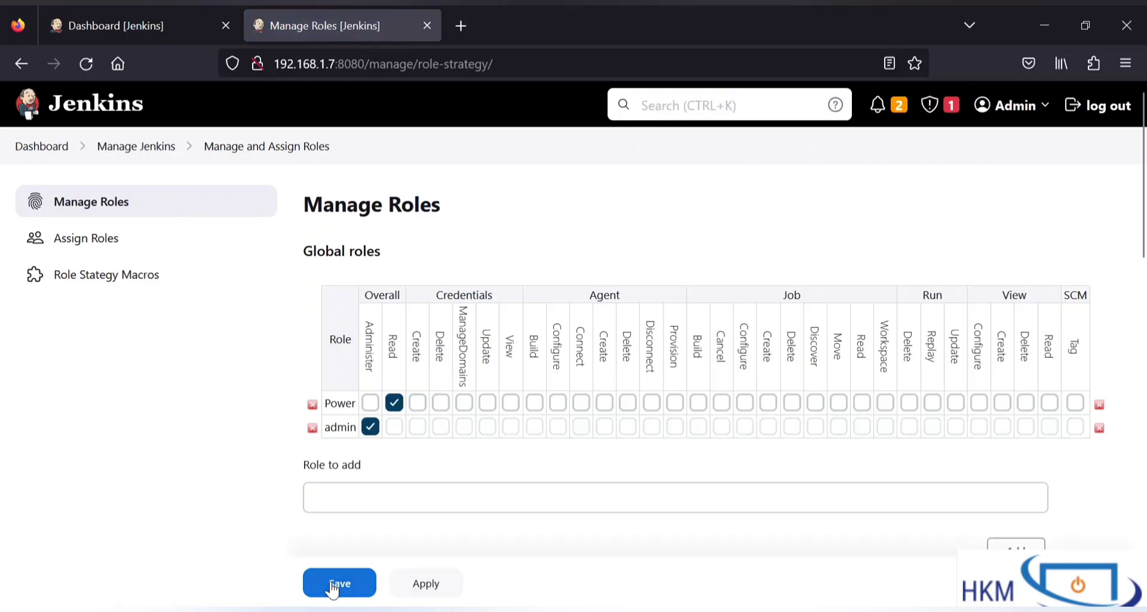
{"action": "left_click", "coordinate": [76, 249]}
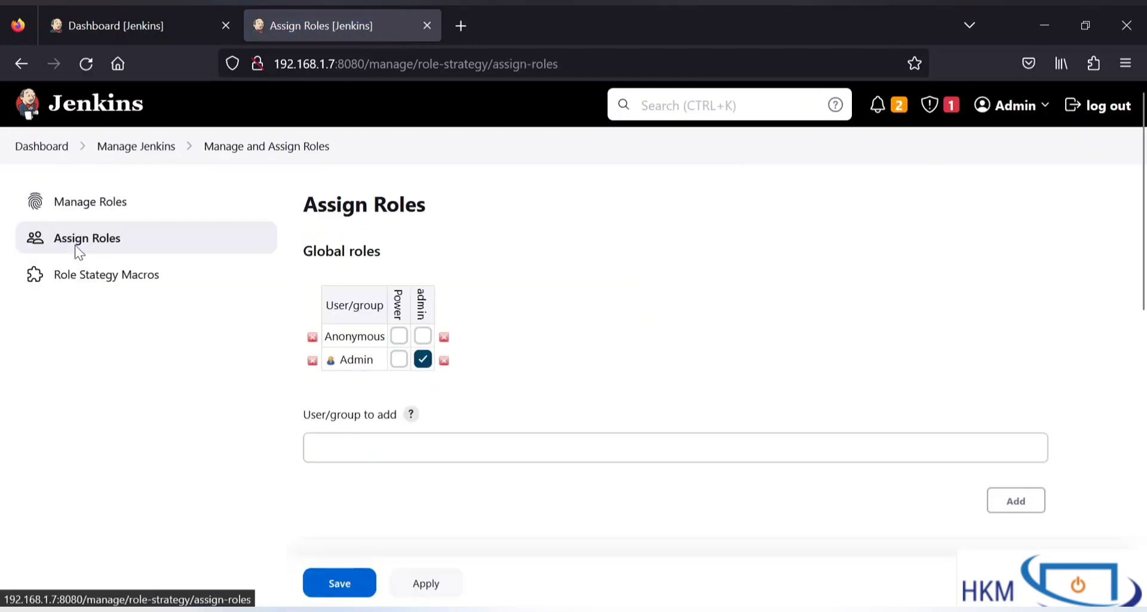
Step: Add First_User and Second_User to the global roles assignment table
{"action": "scroll", "coordinate": [401, 382], "scroll_direction": "down", "scroll_amount": 2}
{"action": "left_click", "coordinate": [401, 381]}
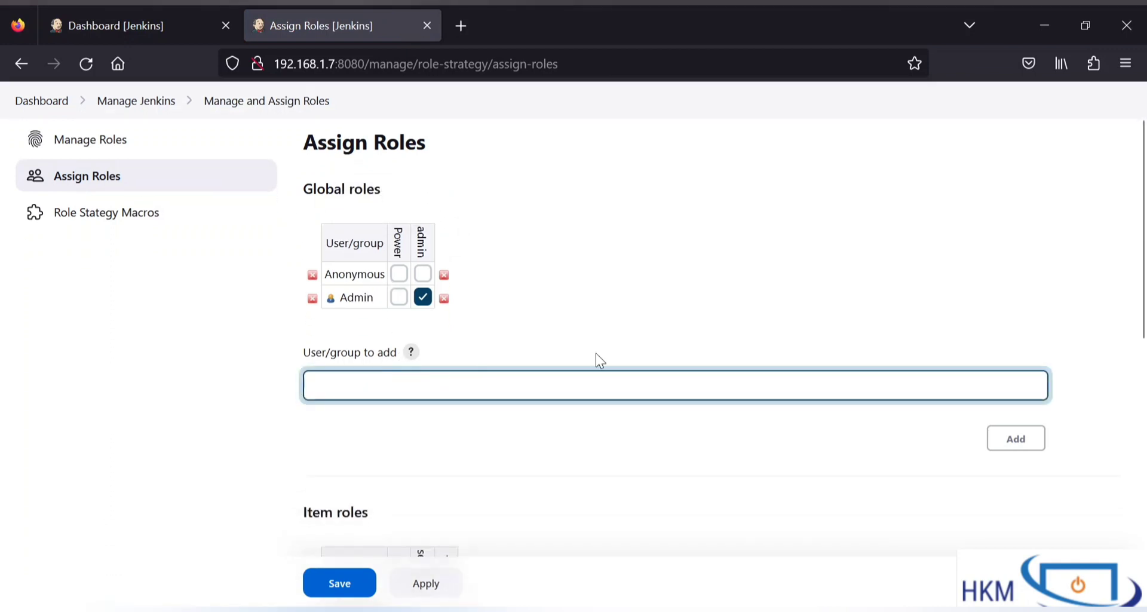
{"action": "type", "text": "First_"}
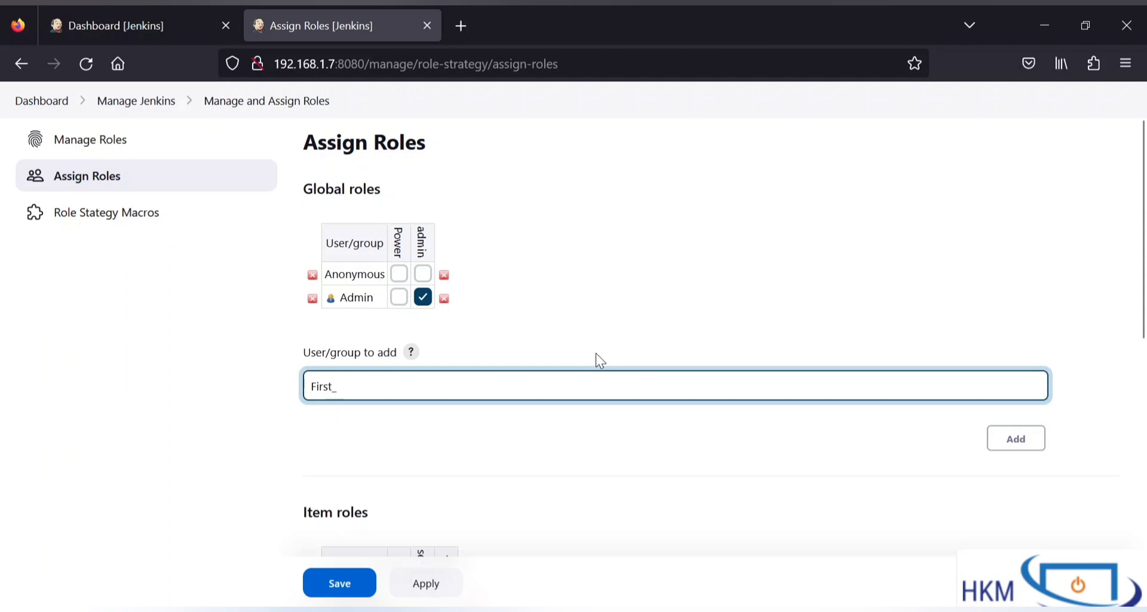
{"action": "type", "text": "User"}
{"action": "left_click", "coordinate": [1039, 446]}
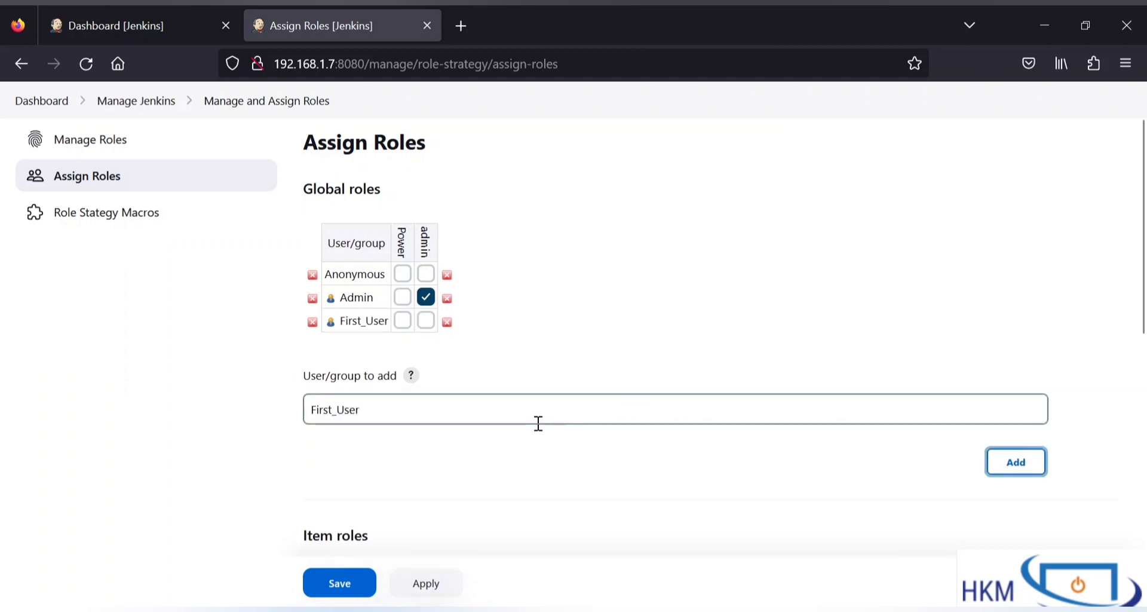
{"action": "left_click_drag", "start_coordinate": [332, 417], "coordinate": [197, 397]}
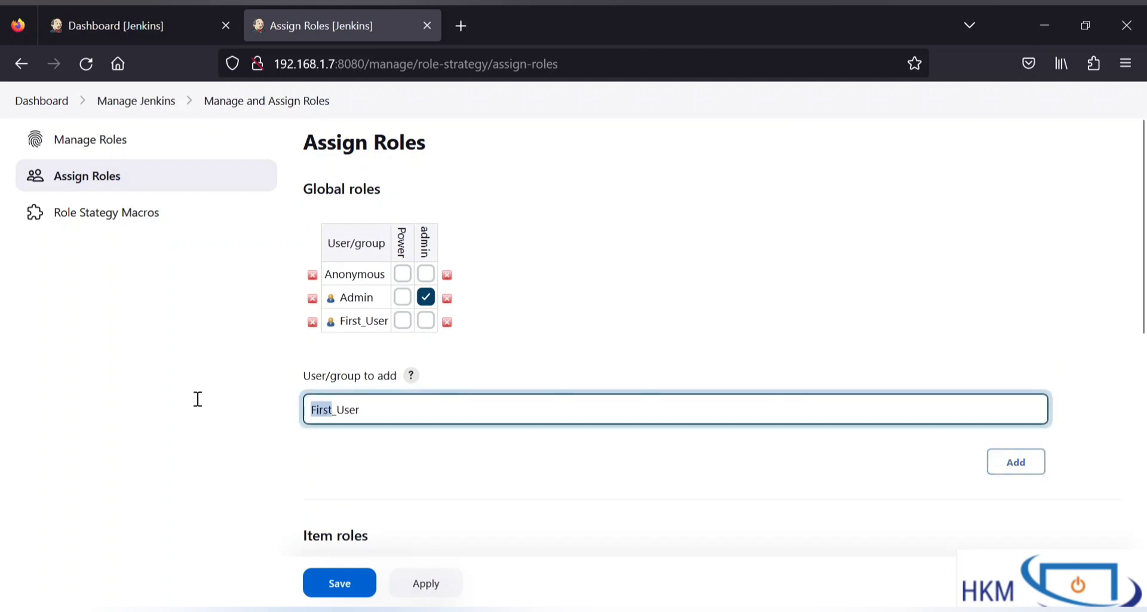
{"action": "type", "text": "Sei"}
{"action": "key", "text": "BackSpace"}
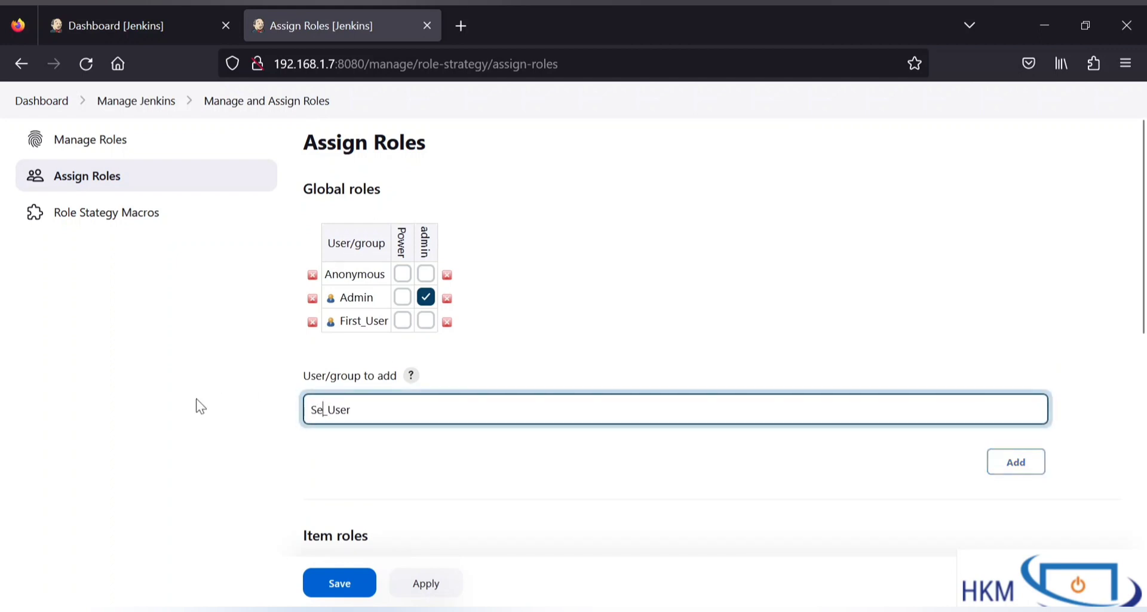
{"action": "type", "text": "cond"}
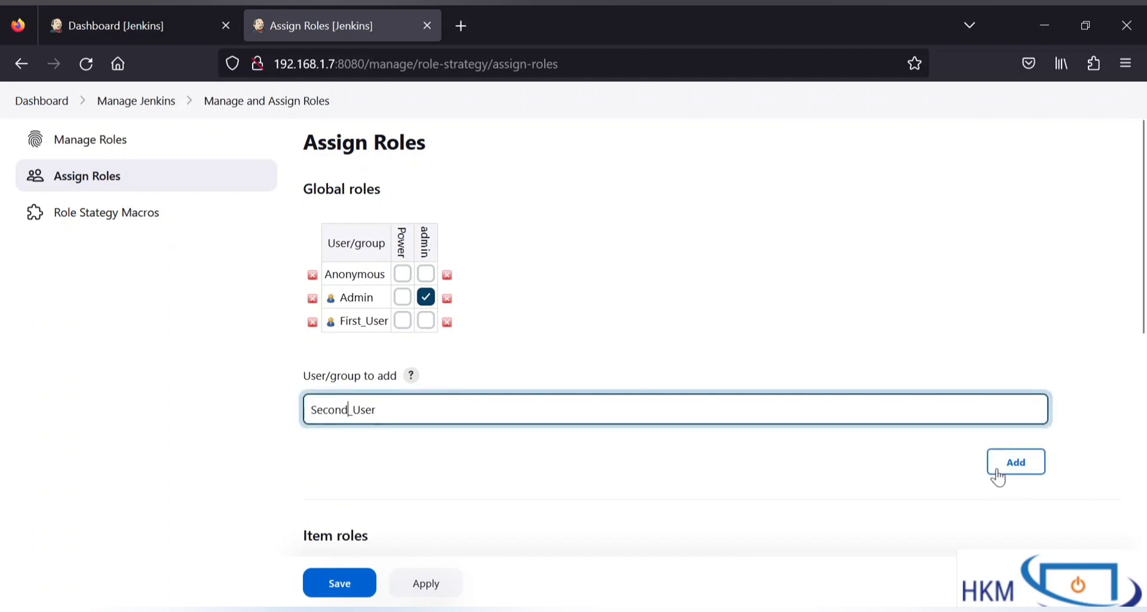
{"action": "left_click", "coordinate": [1014, 463]}
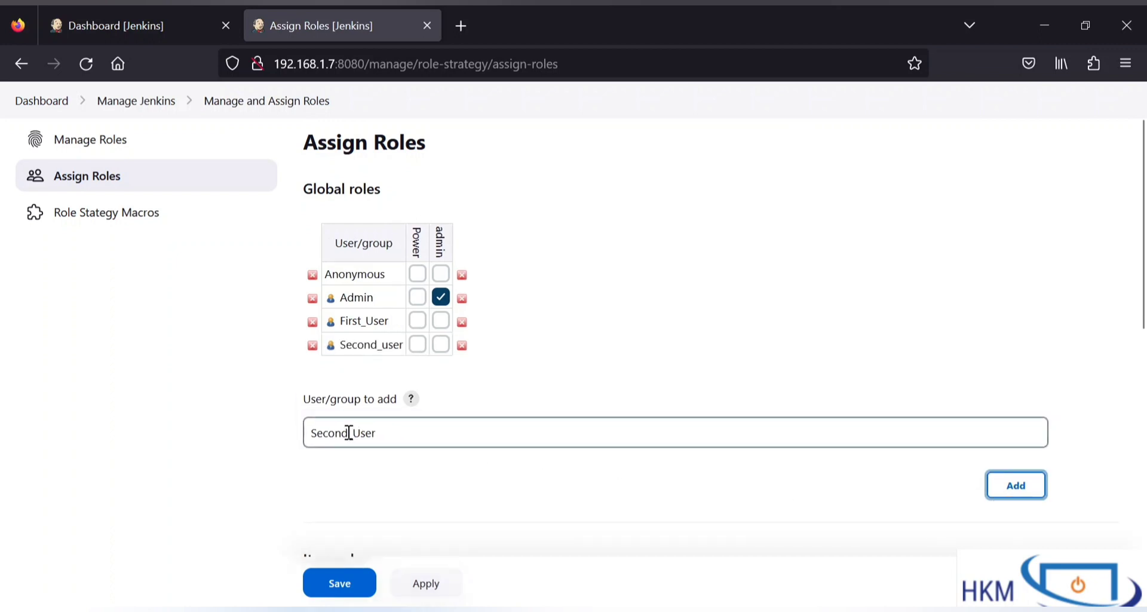
Step: Add user third to the global roles assignment table
{"action": "left_click_drag", "start_coordinate": [349, 433], "coordinate": [231, 438]}
{"action": "type", "text": "THir"}
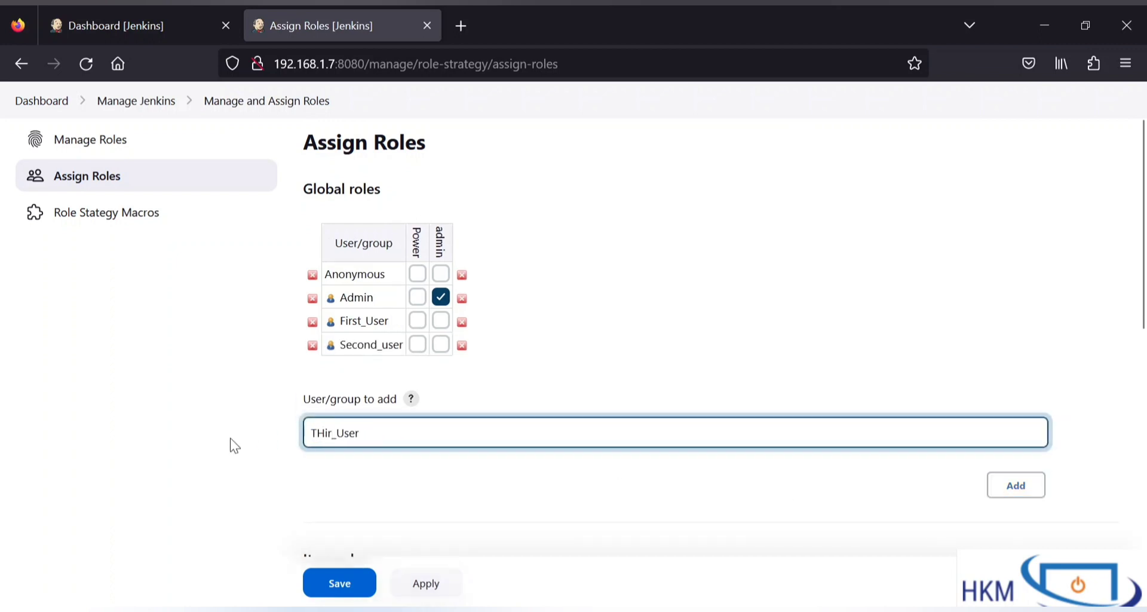
{"action": "type", "text": "d"}
{"action": "key", "text": "ctrl+a"}
{"action": "type", "text": "thio"}
{"action": "left_click", "coordinate": [1015, 485]}
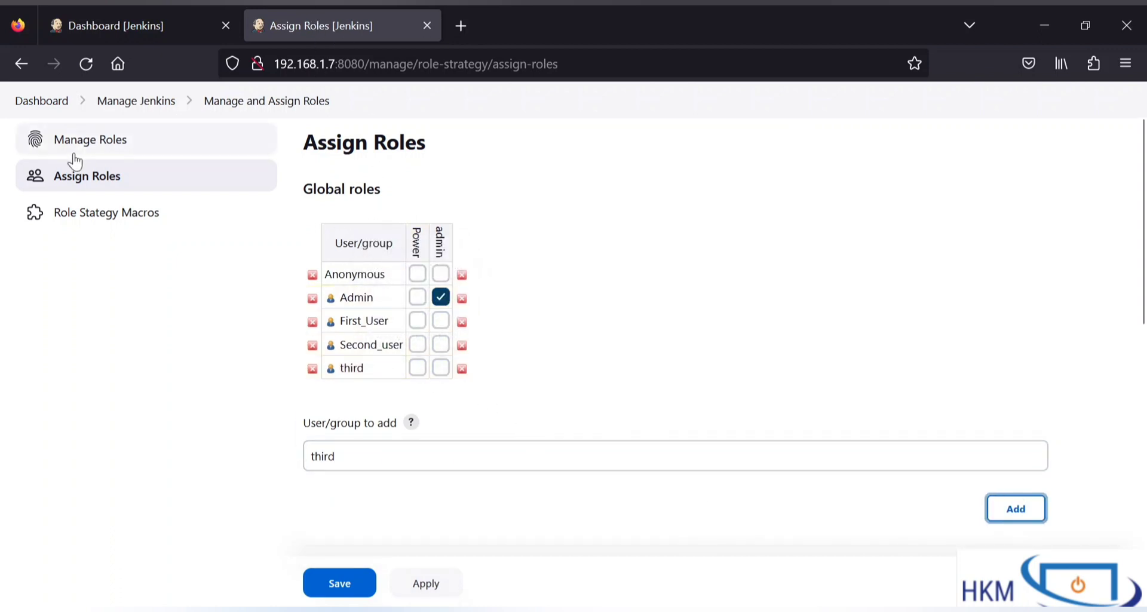
Step: Open Manage Roles in a new browser tab, then return to Assign Roles
{"action": "left_click", "coordinate": [91, 142]}
{"action": "right_click", "coordinate": [90, 144]}
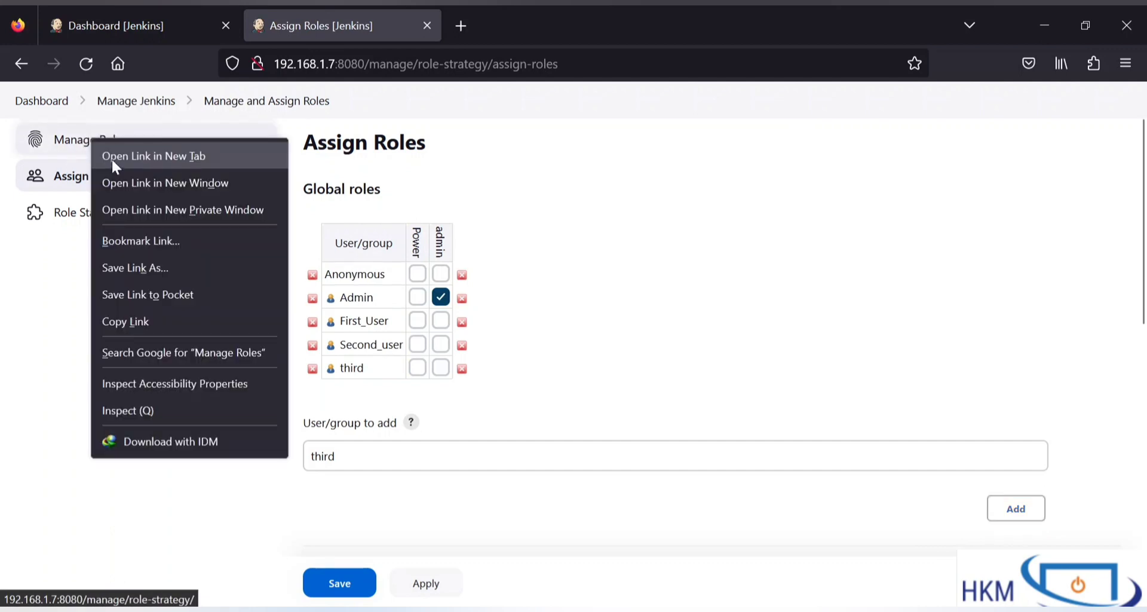
{"action": "left_click", "coordinate": [111, 158]}
{"action": "left_click", "coordinate": [502, 30]}
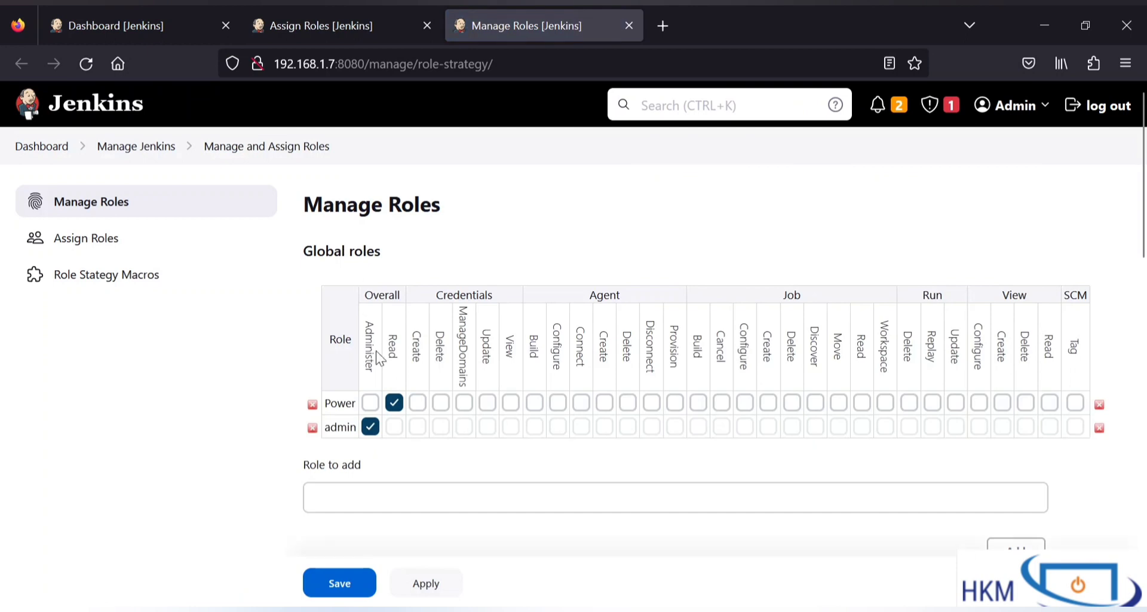
{"action": "left_click", "coordinate": [377, 9]}
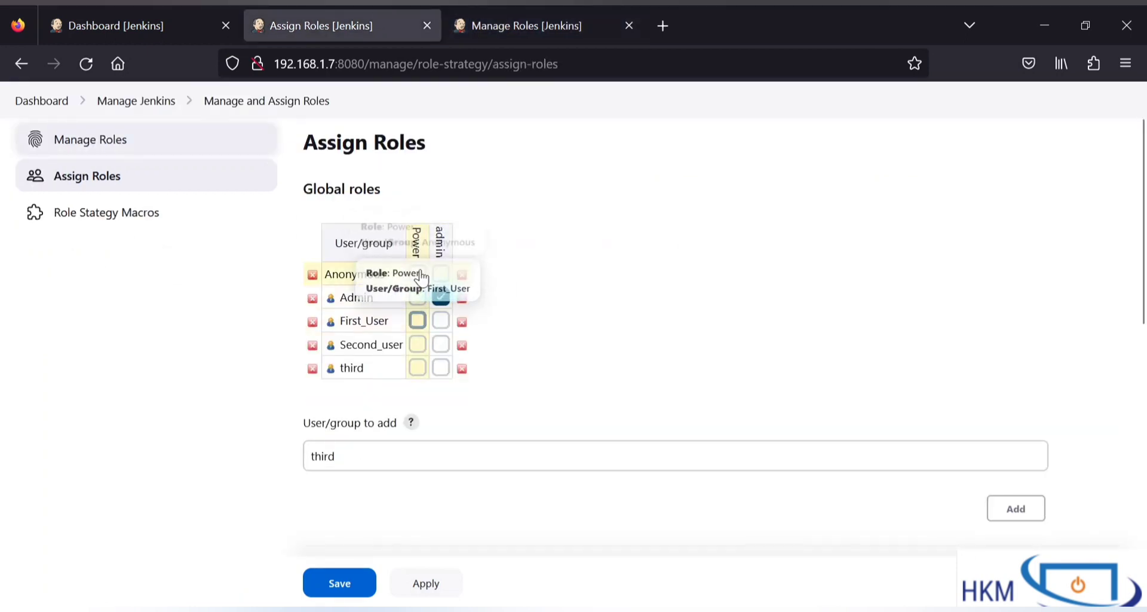
Step: Give First_User, Second_user and third the global Power role
{"action": "left_click", "coordinate": [417, 323]}
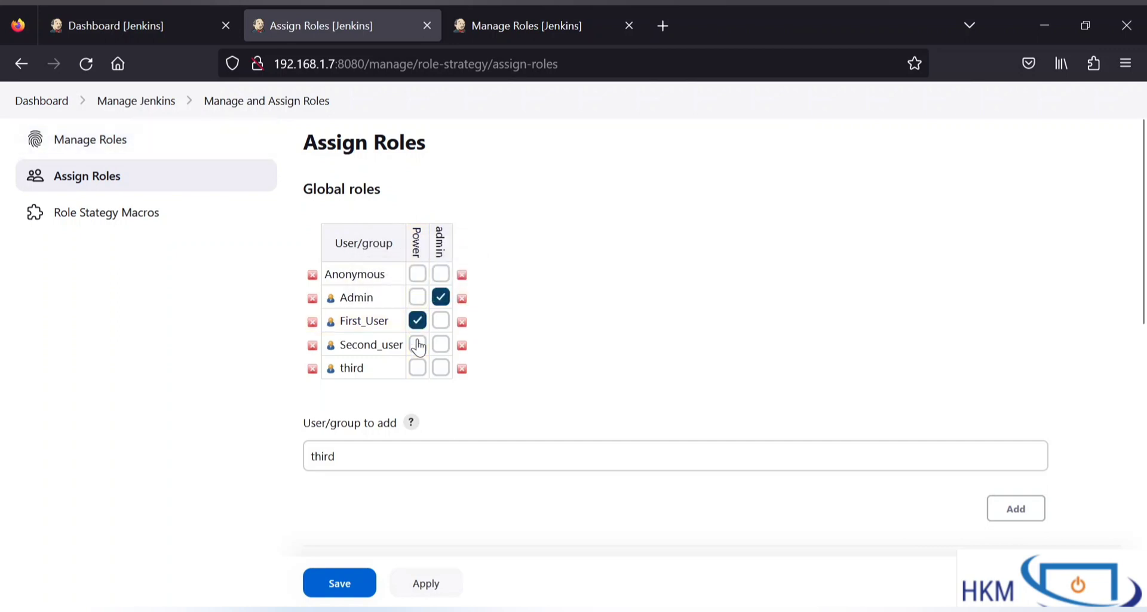
{"action": "left_click", "coordinate": [417, 345]}
{"action": "left_click", "coordinate": [417, 368]}
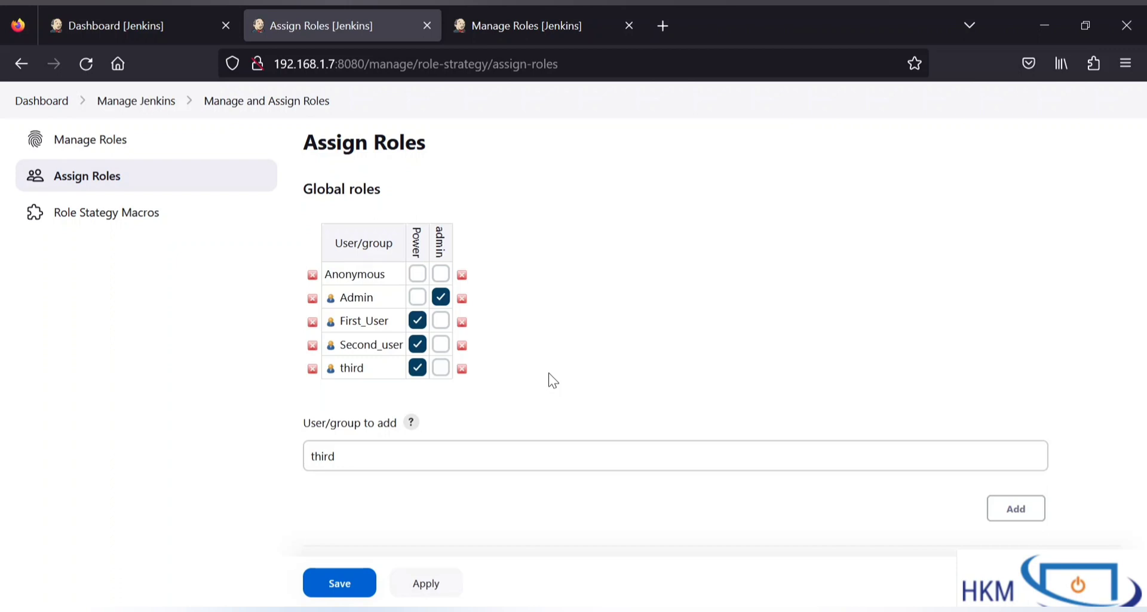
Step: Add First_User and Second_User to the item roles table
{"action": "scroll", "coordinate": [553, 380], "scroll_direction": "down", "scroll_amount": 5}
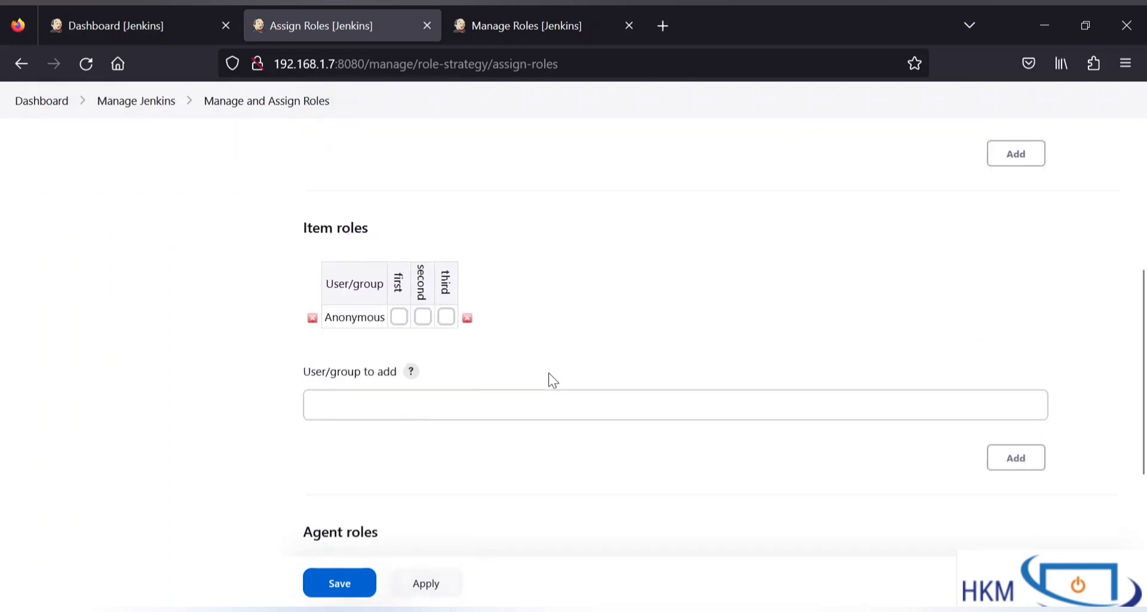
{"action": "left_click", "coordinate": [528, 407]}
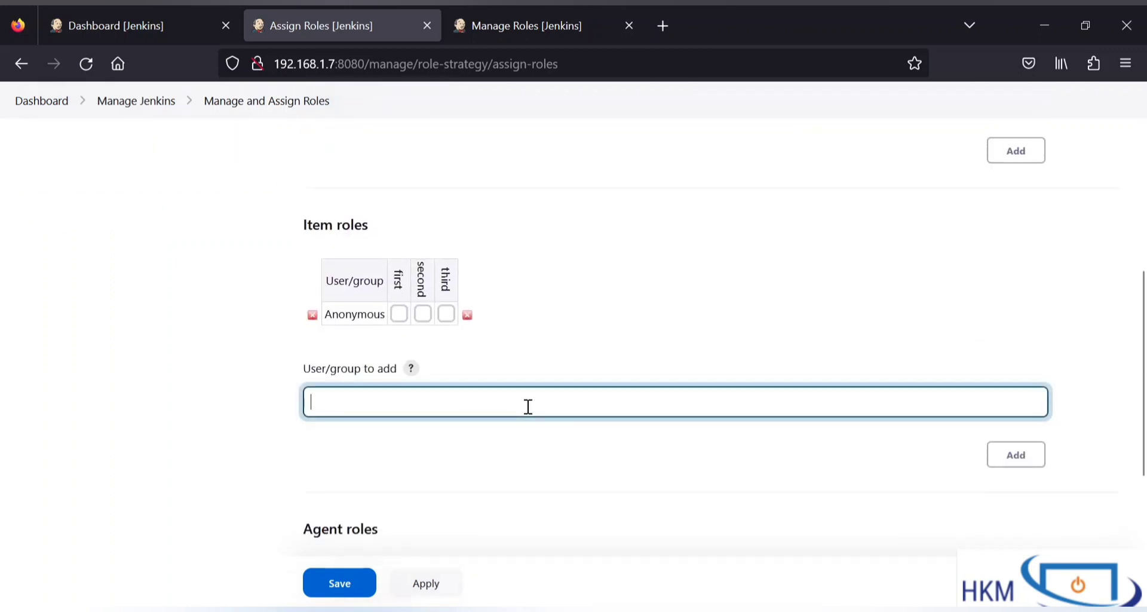
{"action": "type", "text": "First_User"}
{"action": "left_click", "coordinate": [993, 466]}
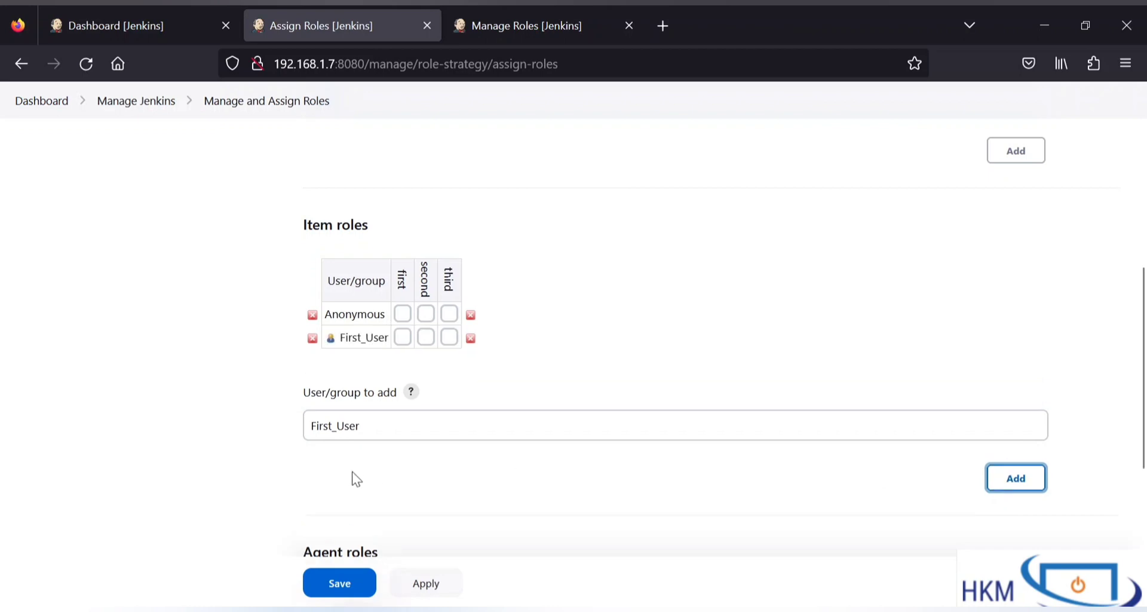
{"action": "double_click", "coordinate": [333, 426]}
{"action": "type", "text": "Secind"}
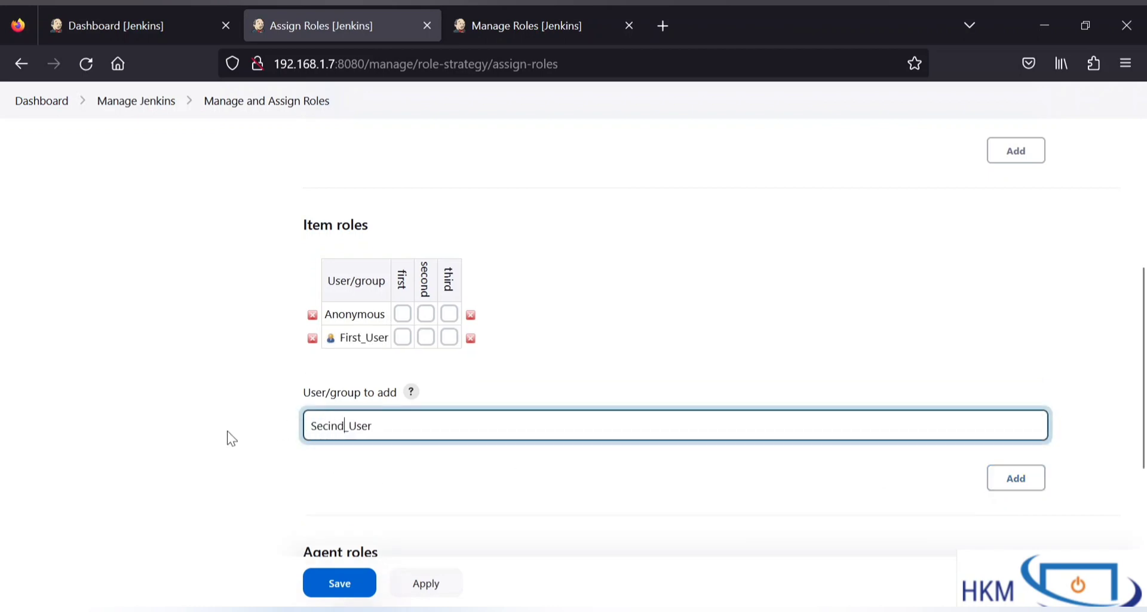
{"action": "key", "text": "BackSpace"}
{"action": "key", "text": "BackSpace"}
{"action": "key", "text": "BackSpace"}
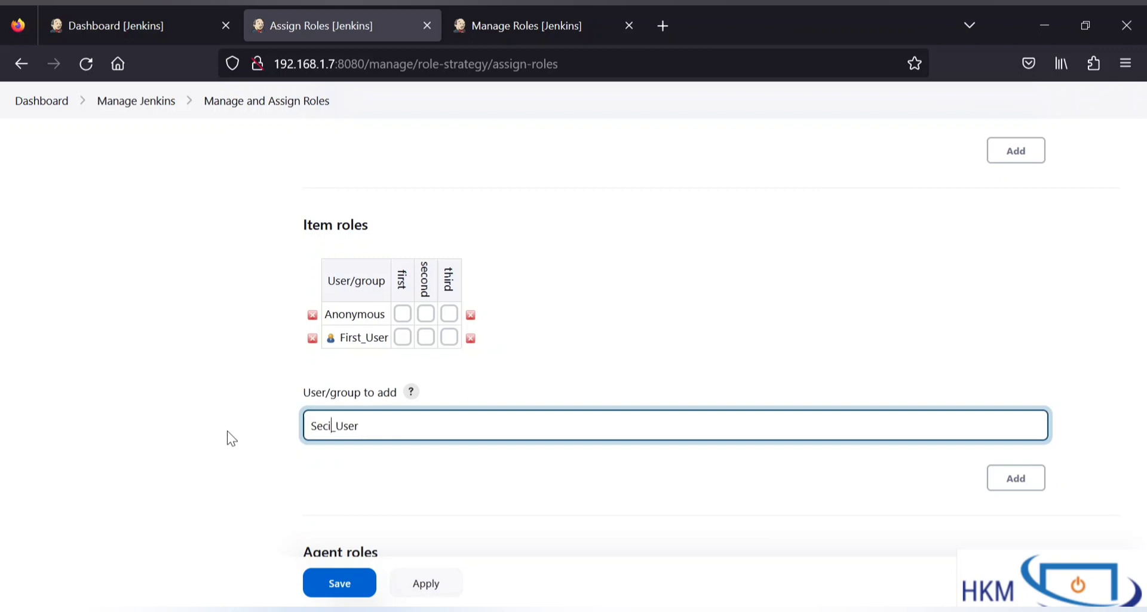
{"action": "type", "text": "ond"}
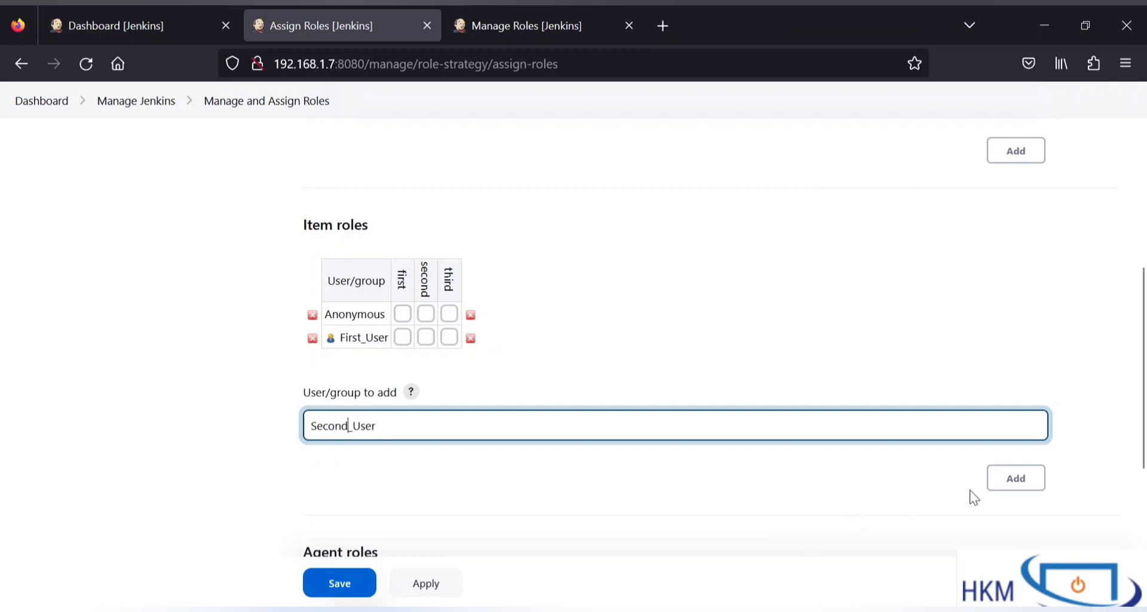
{"action": "left_click", "coordinate": [1007, 481]}
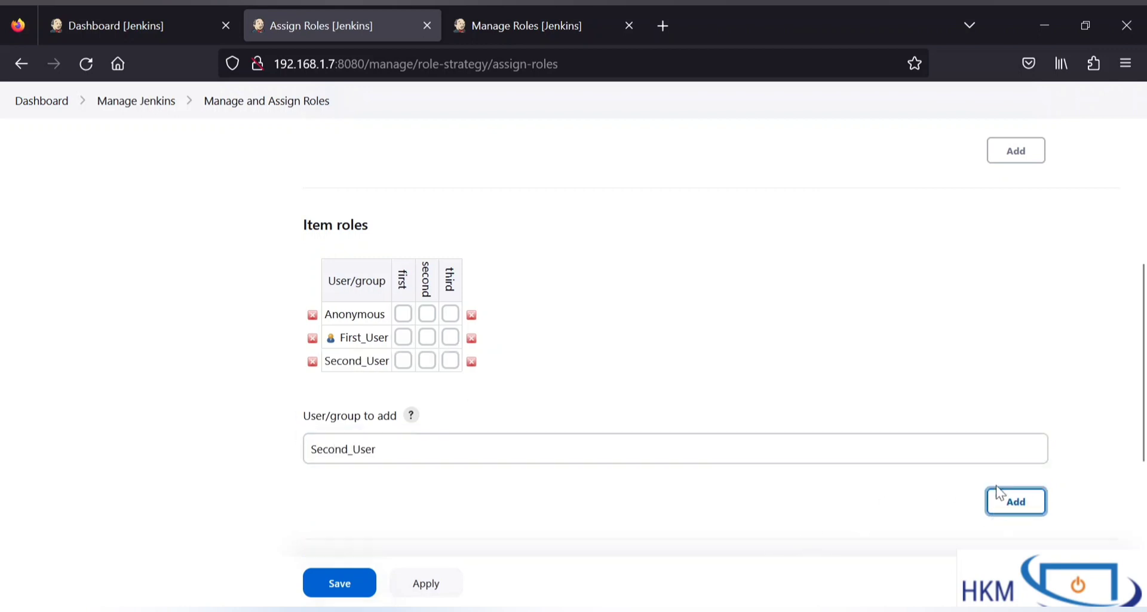
Step: Add third to the item roles table and give First_User the first item role
{"action": "double_click", "coordinate": [379, 449]}
{"action": "type", "text": "third"}
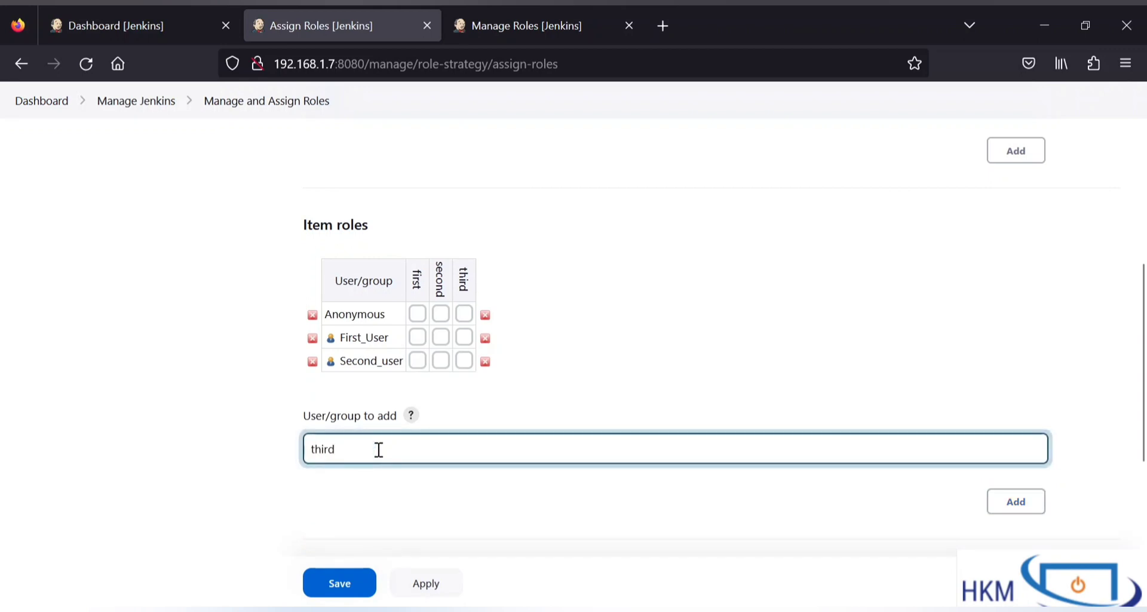
{"action": "left_click", "coordinate": [1018, 500]}
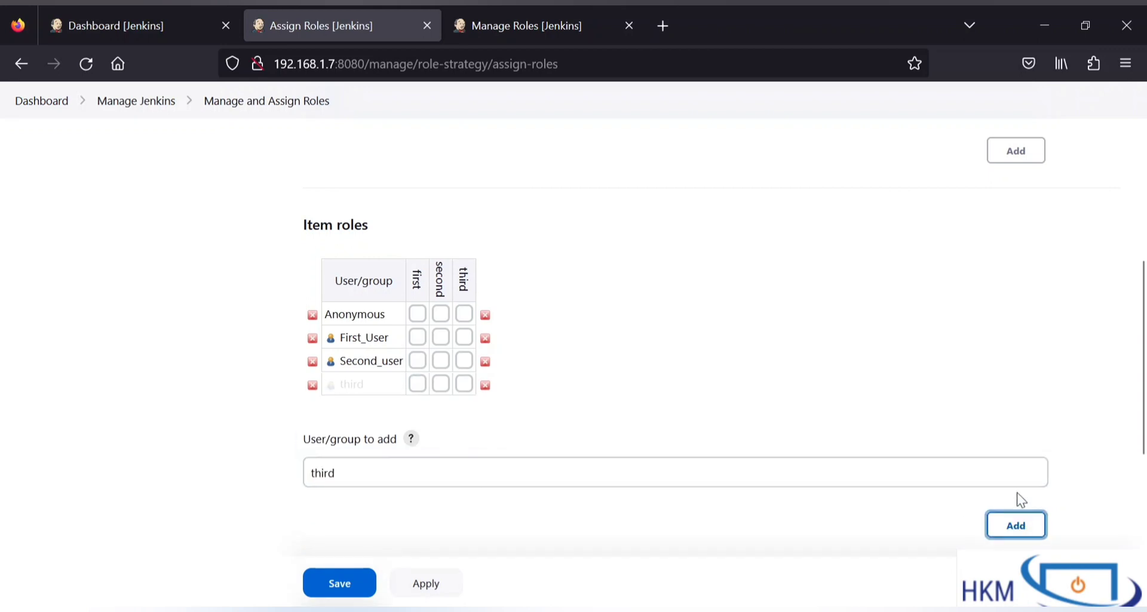
{"action": "left_click", "coordinate": [418, 336]}
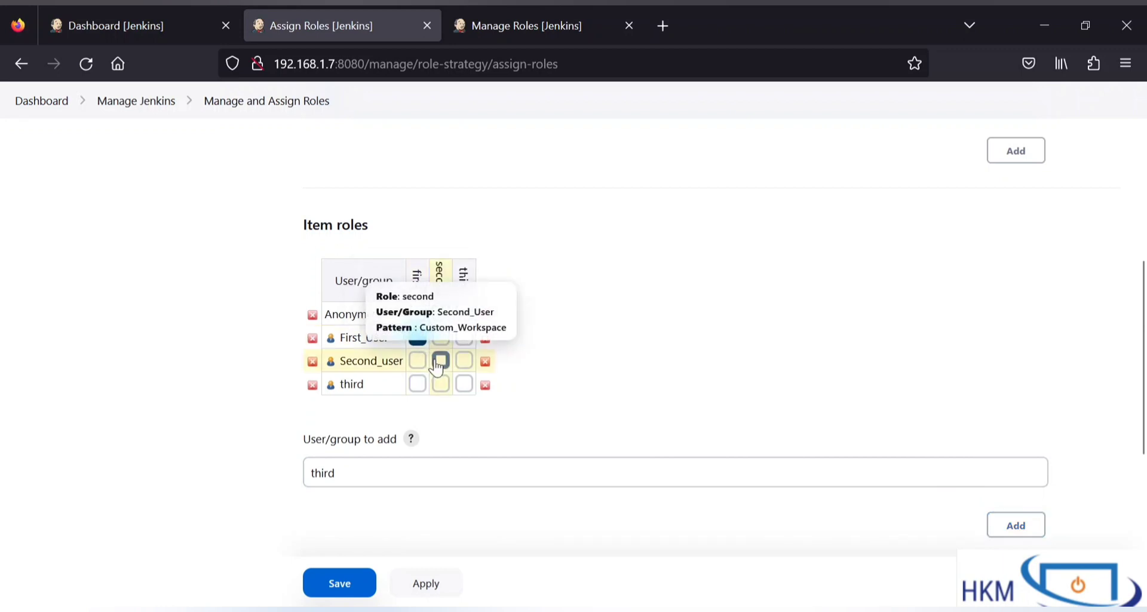
{"action": "left_click", "coordinate": [524, 24]}
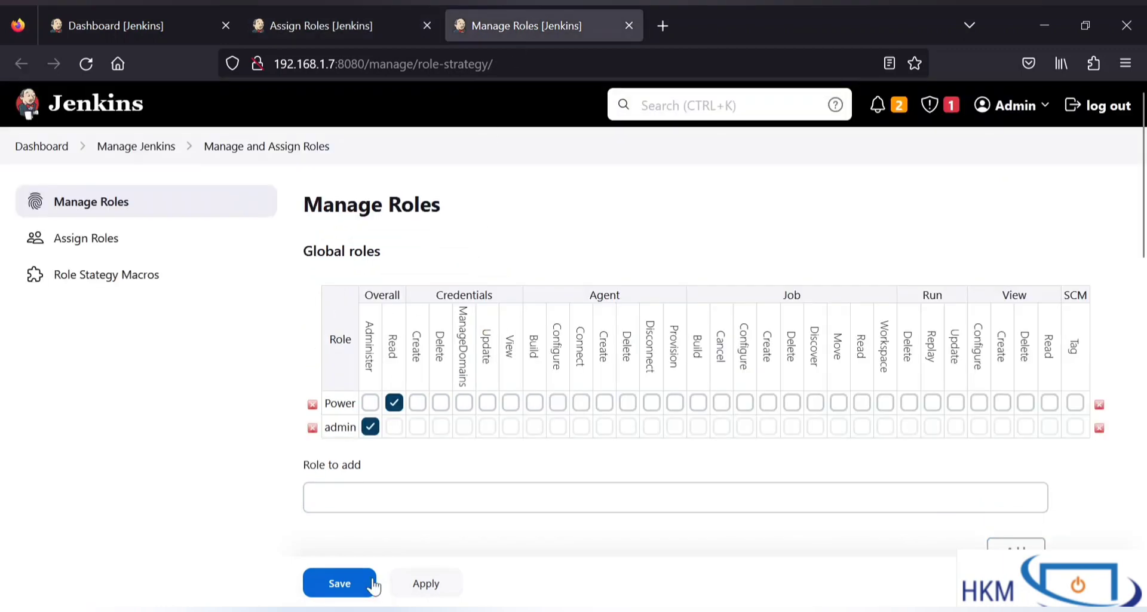
Step: Assign item role second to Second_user and third to third, then save the assignments
{"action": "scroll", "coordinate": [471, 542], "scroll_direction": "down", "scroll_amount": 5}
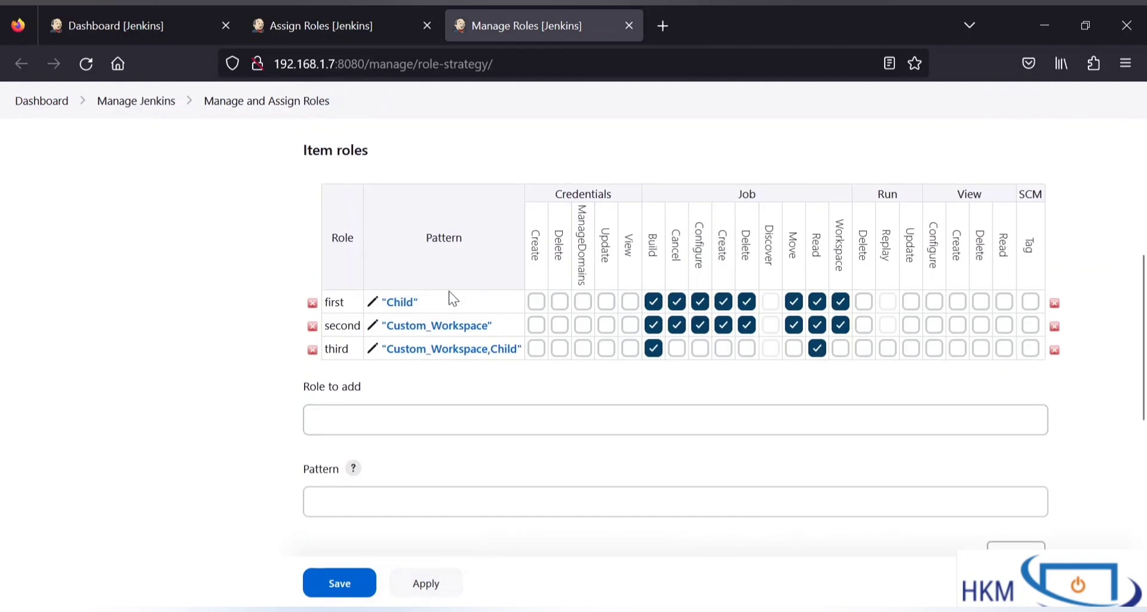
{"action": "left_click", "coordinate": [296, 23]}
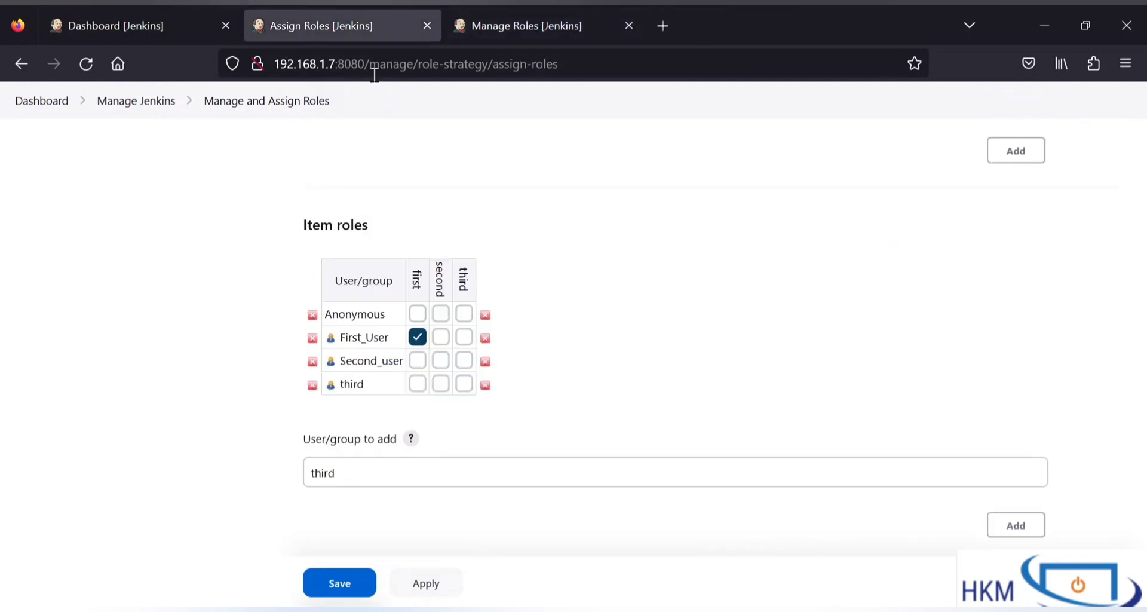
{"action": "left_click", "coordinate": [440, 359]}
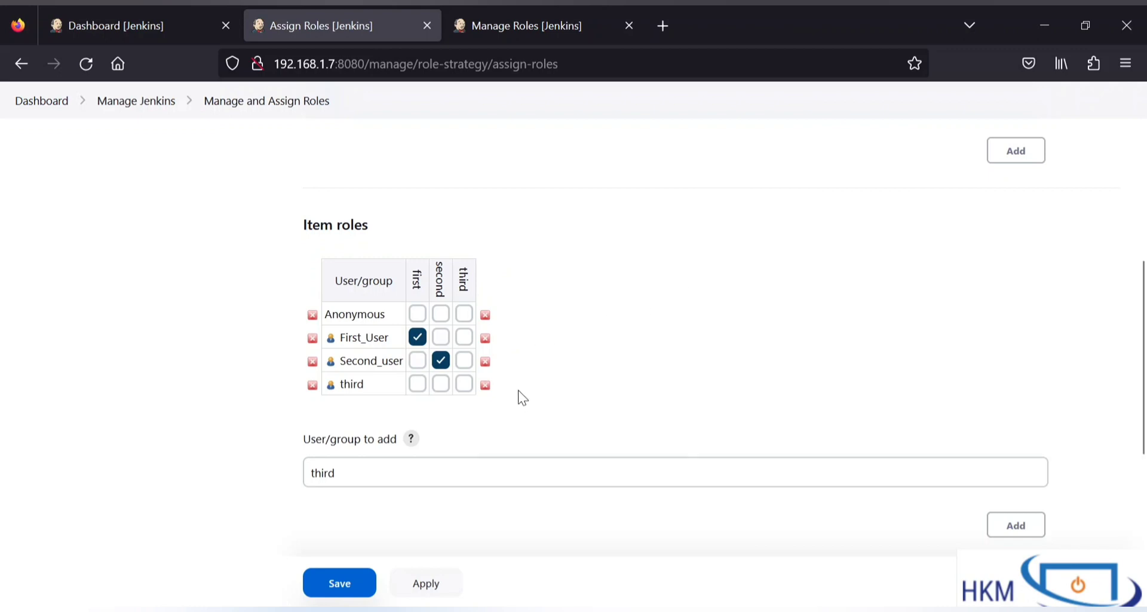
{"action": "left_click", "coordinate": [464, 384]}
{"action": "left_click", "coordinate": [340, 581]}
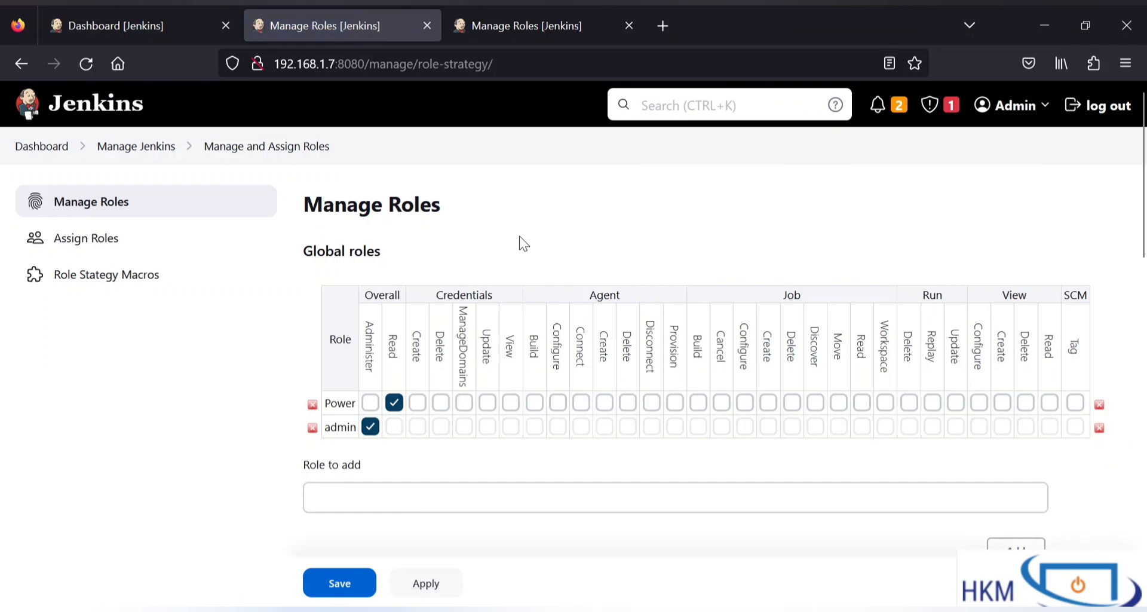
Step: Open Manage Jenkins in a new tab, review the saved item roles, and reopen Assign Roles
{"action": "scroll", "coordinate": [523, 243], "scroll_direction": "down", "scroll_amount": 1}
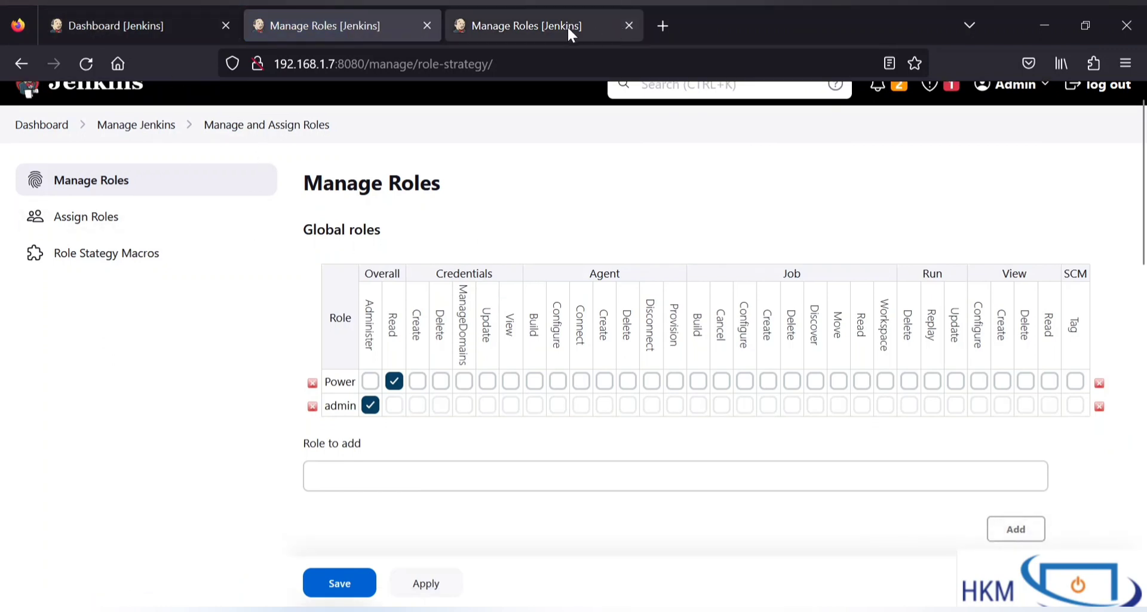
{"action": "right_click", "coordinate": [148, 126]}
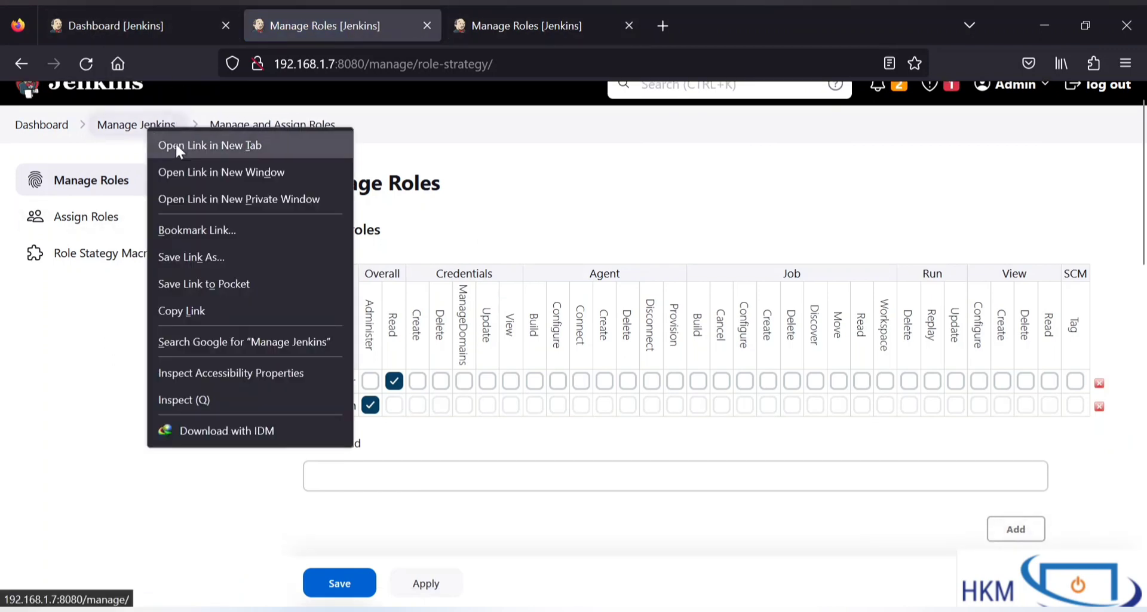
{"action": "left_click", "coordinate": [183, 147]}
{"action": "left_click", "coordinate": [567, 29]}
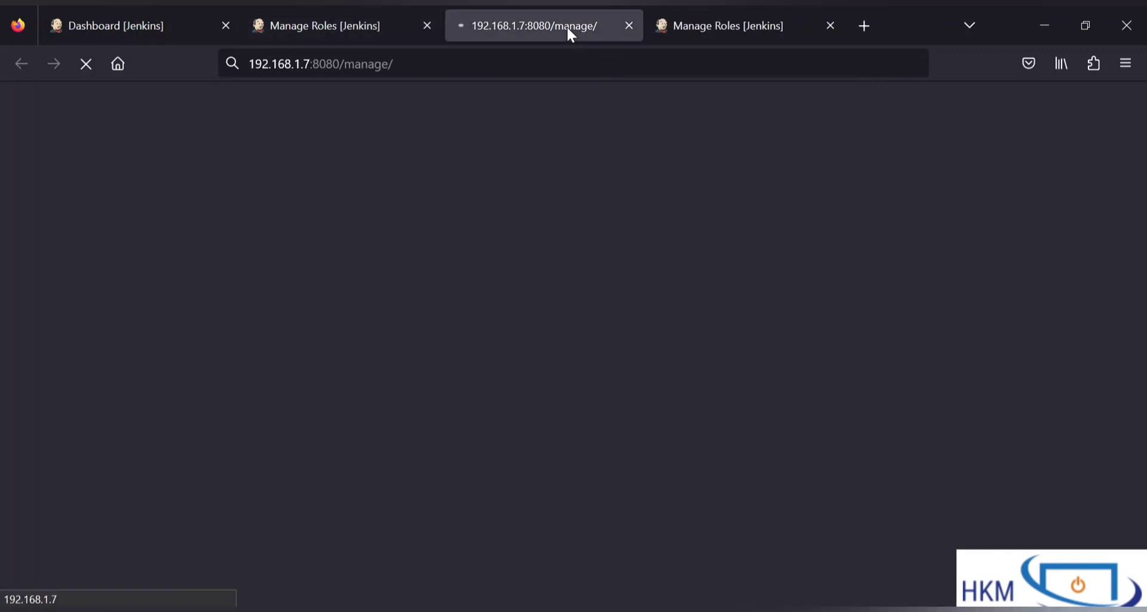
{"action": "left_click", "coordinate": [739, 12]}
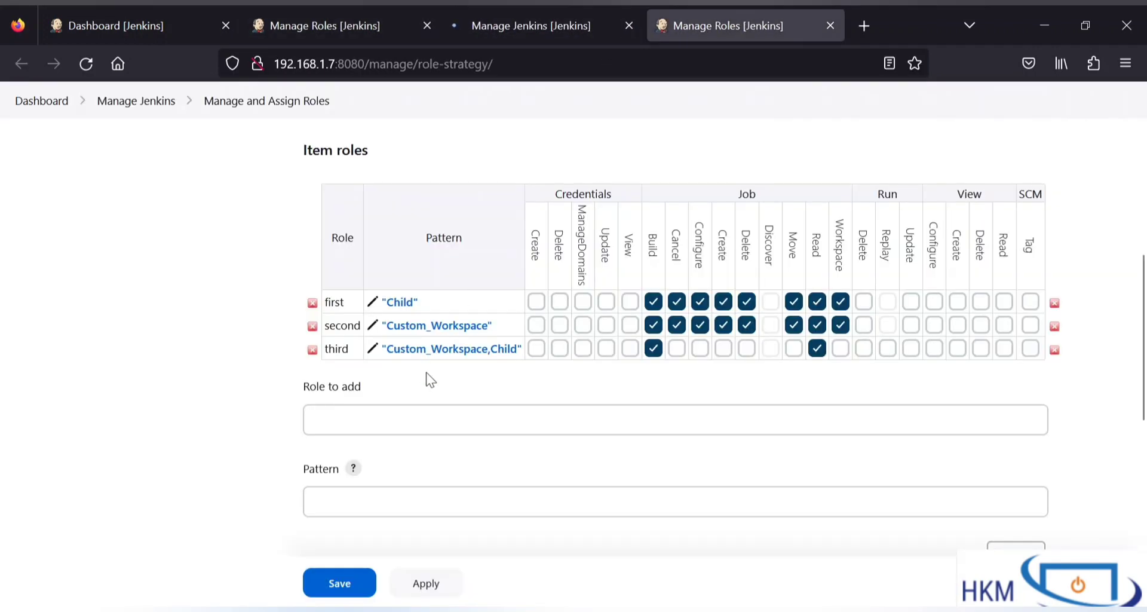
{"action": "scroll", "coordinate": [426, 376], "scroll_direction": "up", "scroll_amount": 4}
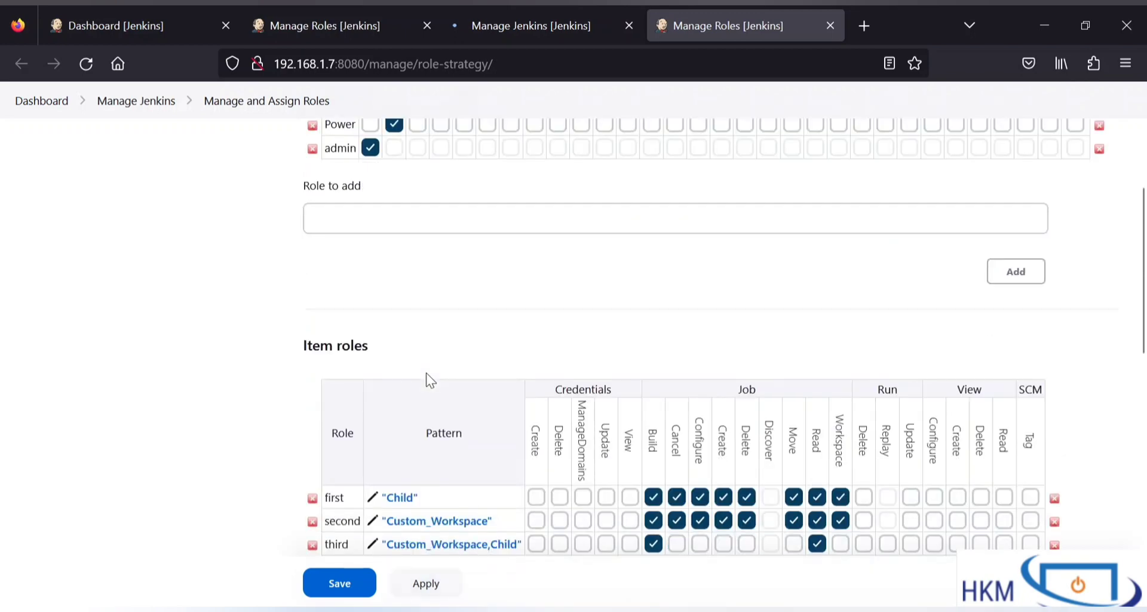
{"action": "scroll", "coordinate": [427, 374], "scroll_direction": "down", "scroll_amount": 8}
{"action": "scroll", "coordinate": [428, 376], "scroll_direction": "down", "scroll_amount": 5}
{"action": "scroll", "coordinate": [428, 377], "scroll_direction": "up", "scroll_amount": 2}
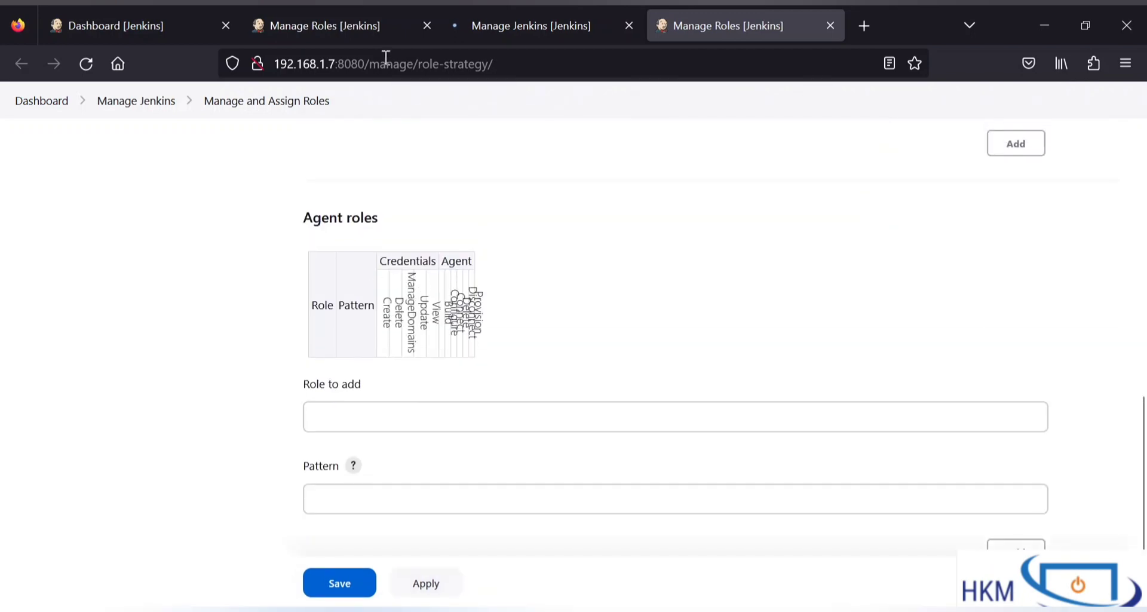
{"action": "left_click", "coordinate": [360, 29]}
{"action": "scroll", "coordinate": [388, 257], "scroll_direction": "down", "scroll_amount": 2}
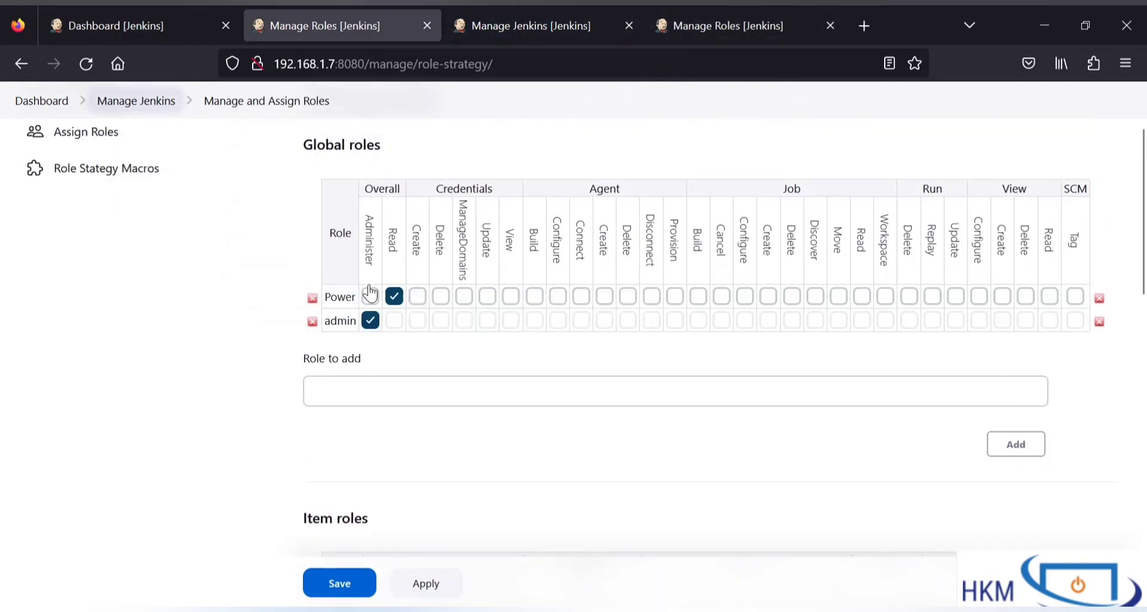
{"action": "left_click", "coordinate": [99, 139]}
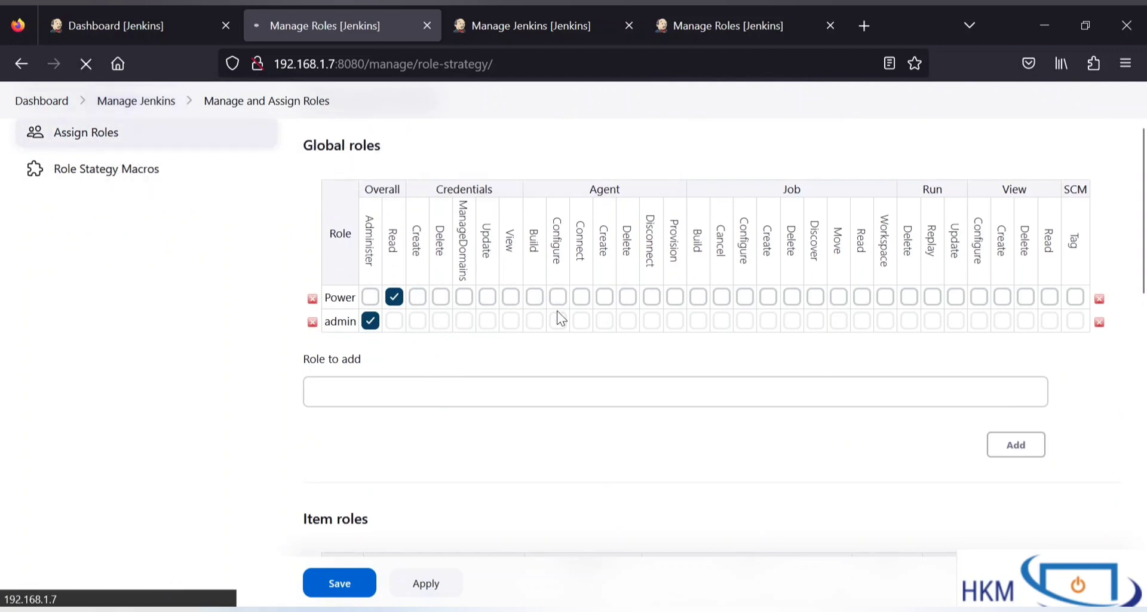
{"action": "scroll", "coordinate": [558, 311], "scroll_direction": "down", "scroll_amount": 3}
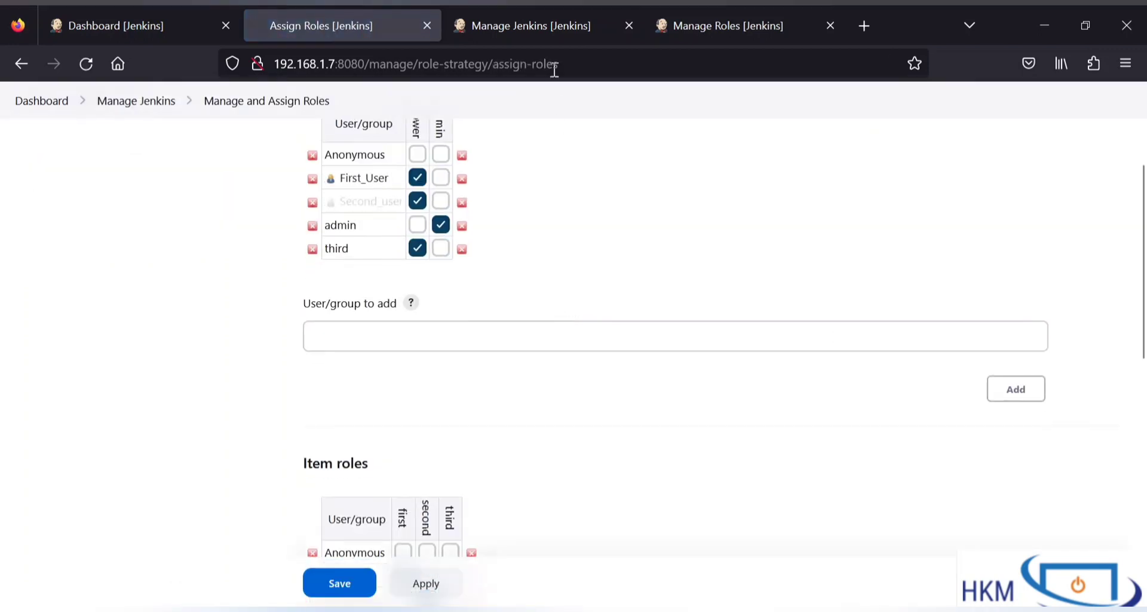
Step: Look up the registered user IDs in Manage Users, then return to Assign Roles
{"action": "left_click", "coordinate": [528, 25]}
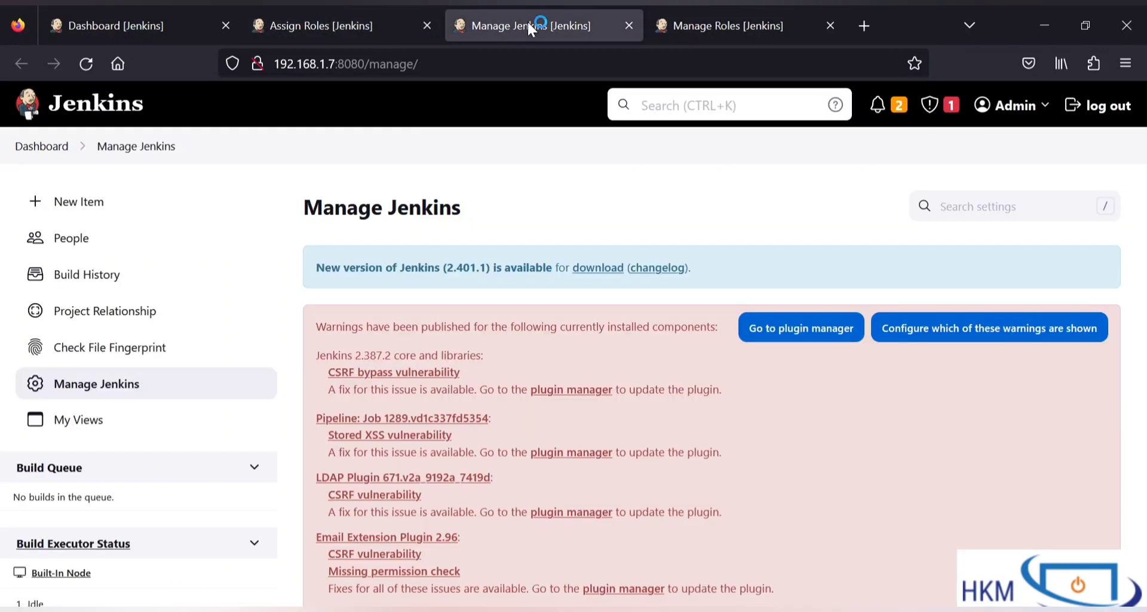
{"action": "scroll", "coordinate": [502, 358], "scroll_direction": "down", "scroll_amount": 10}
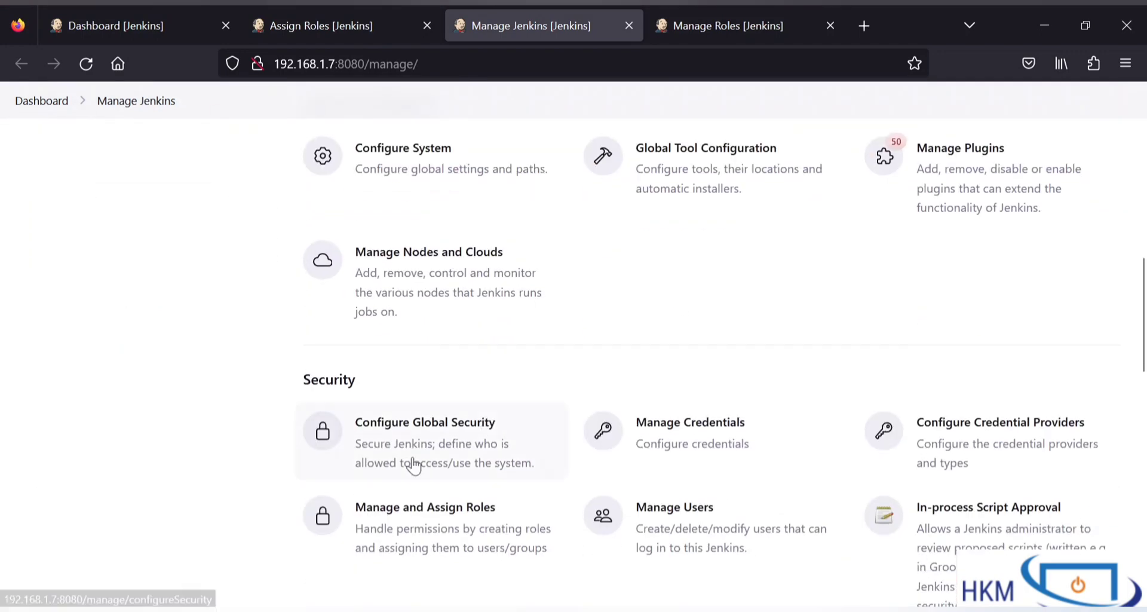
{"action": "left_click", "coordinate": [410, 528]}
{"action": "scroll", "coordinate": [478, 526], "scroll_direction": "up", "scroll_amount": 1}
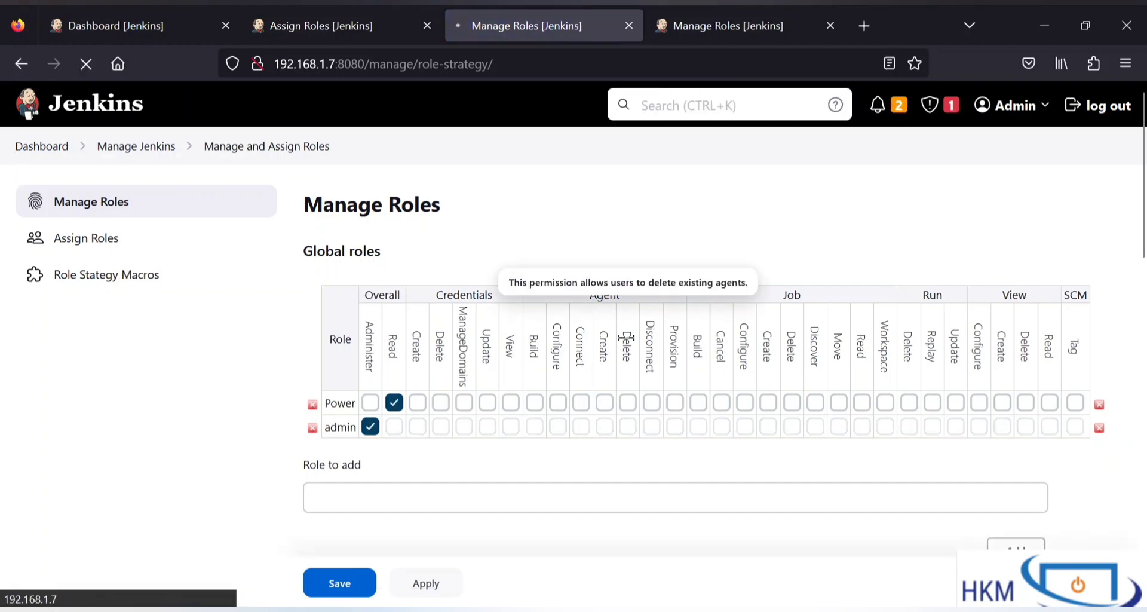
{"action": "key", "text": "alt+Left"}
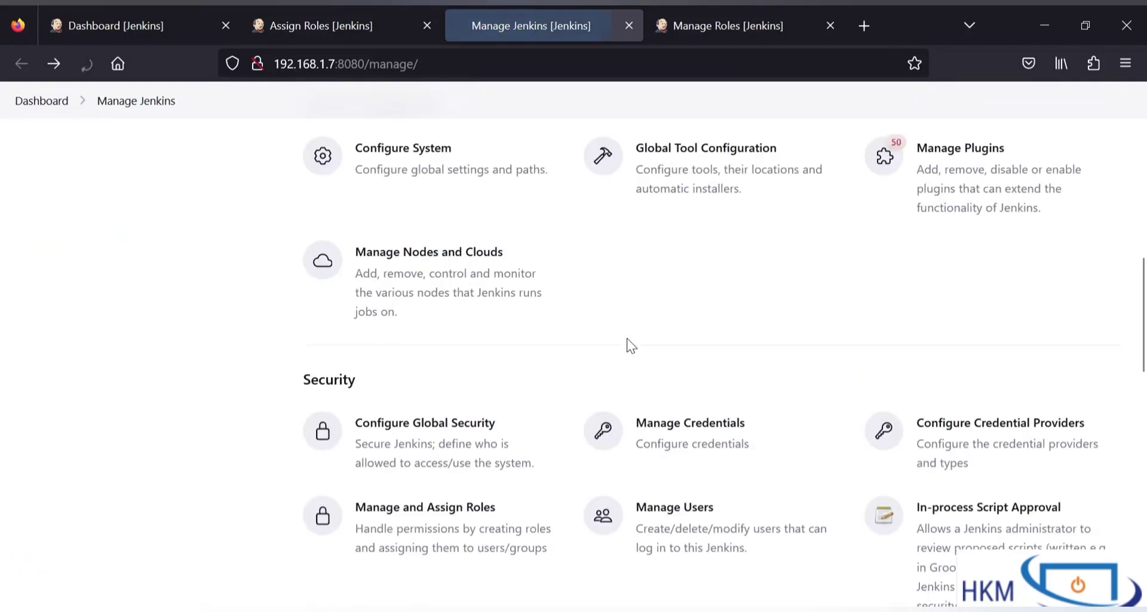
{"action": "scroll", "coordinate": [628, 343], "scroll_direction": "down", "scroll_amount": 5}
{"action": "scroll", "coordinate": [691, 199], "scroll_direction": "up", "scroll_amount": 1}
{"action": "left_click", "coordinate": [684, 264]}
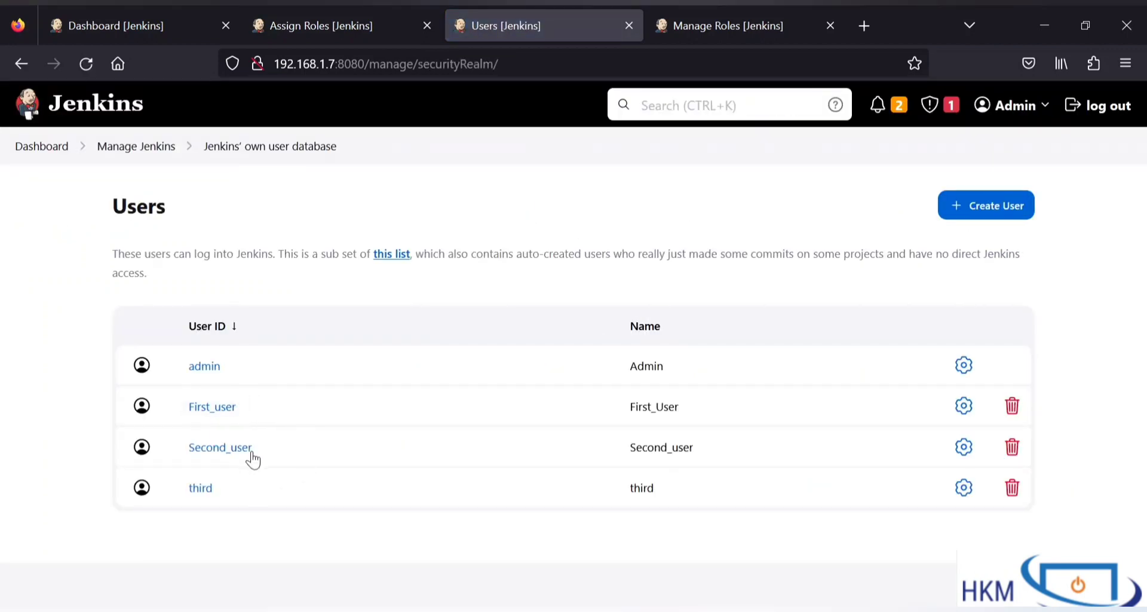
{"action": "left_click", "coordinate": [283, 18]}
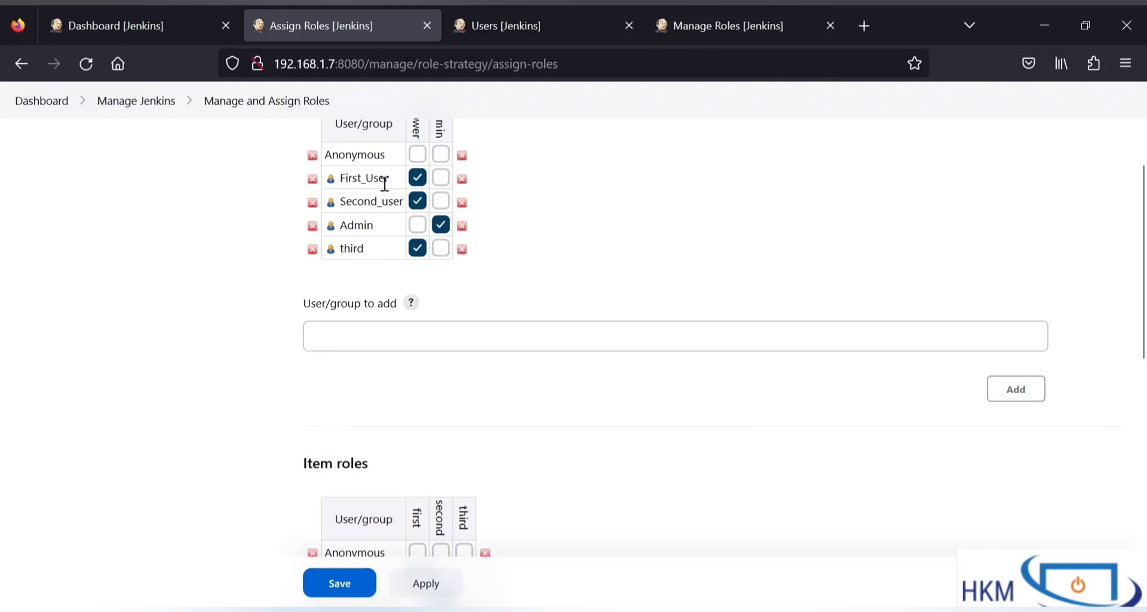
Step: Replace the global First_User entry with First_user and give it the Power role
{"action": "scroll", "coordinate": [385, 183], "scroll_direction": "up", "scroll_amount": 1}
{"action": "left_click", "coordinate": [312, 231]}
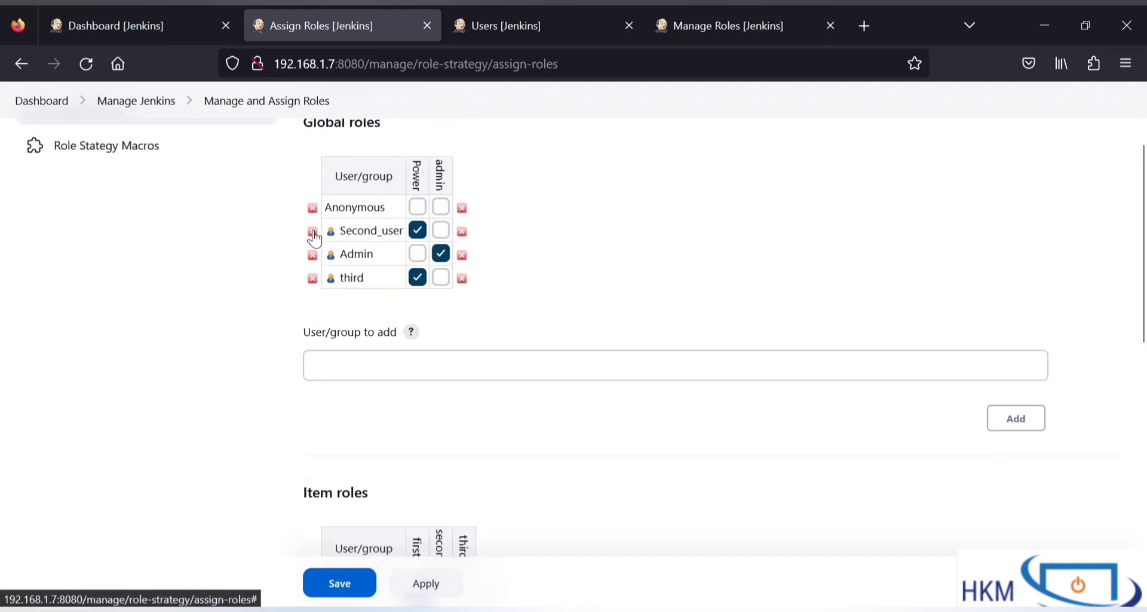
{"action": "left_click", "coordinate": [368, 371]}
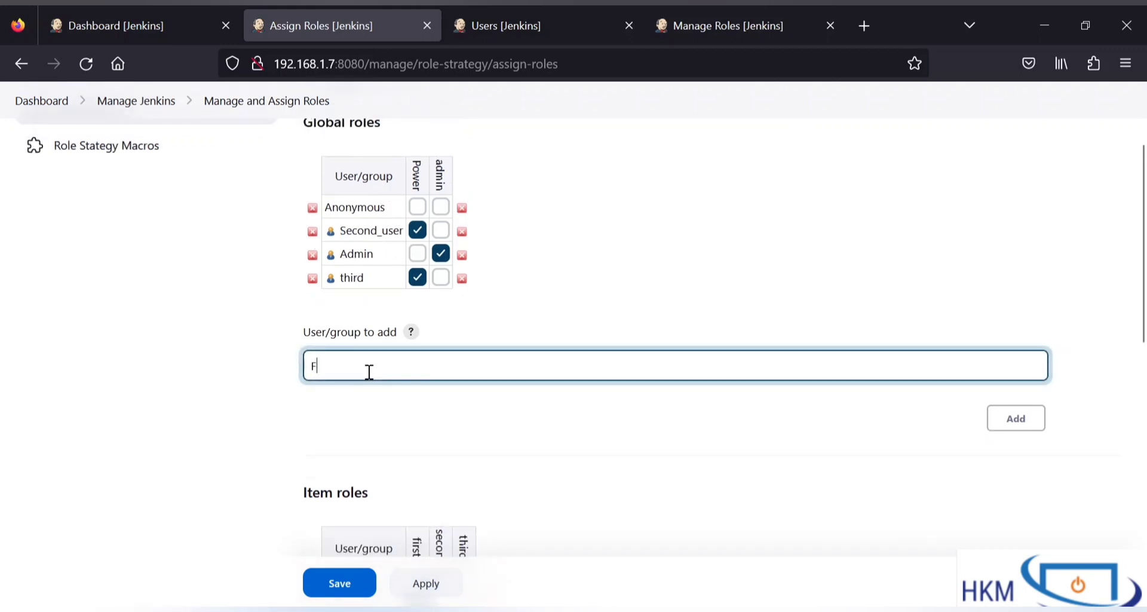
{"action": "type", "text": "First_user"}
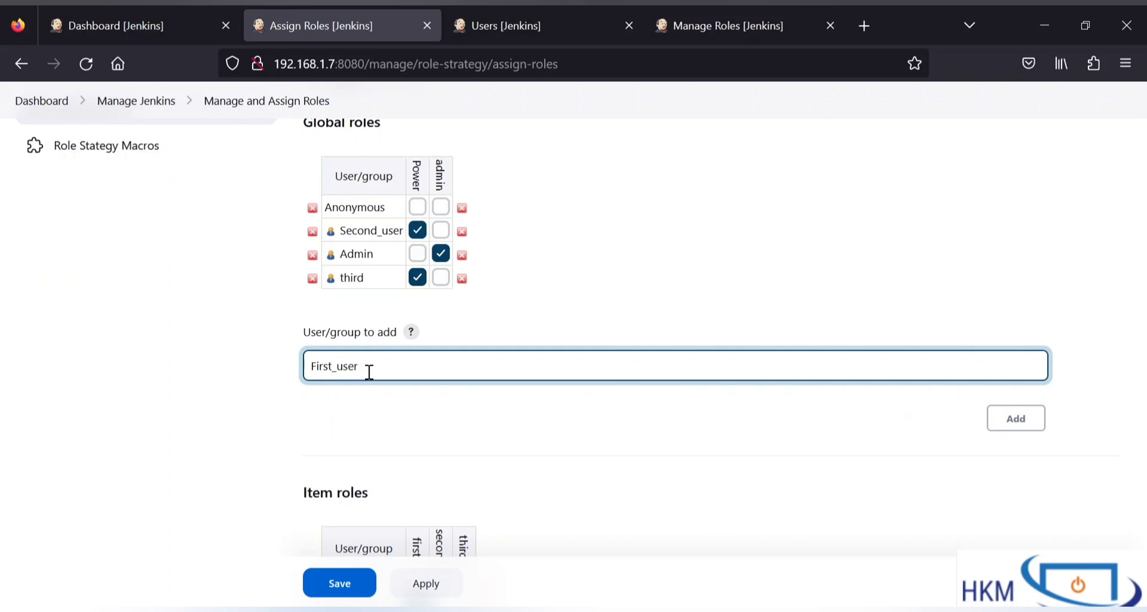
{"action": "left_click", "coordinate": [1017, 429]}
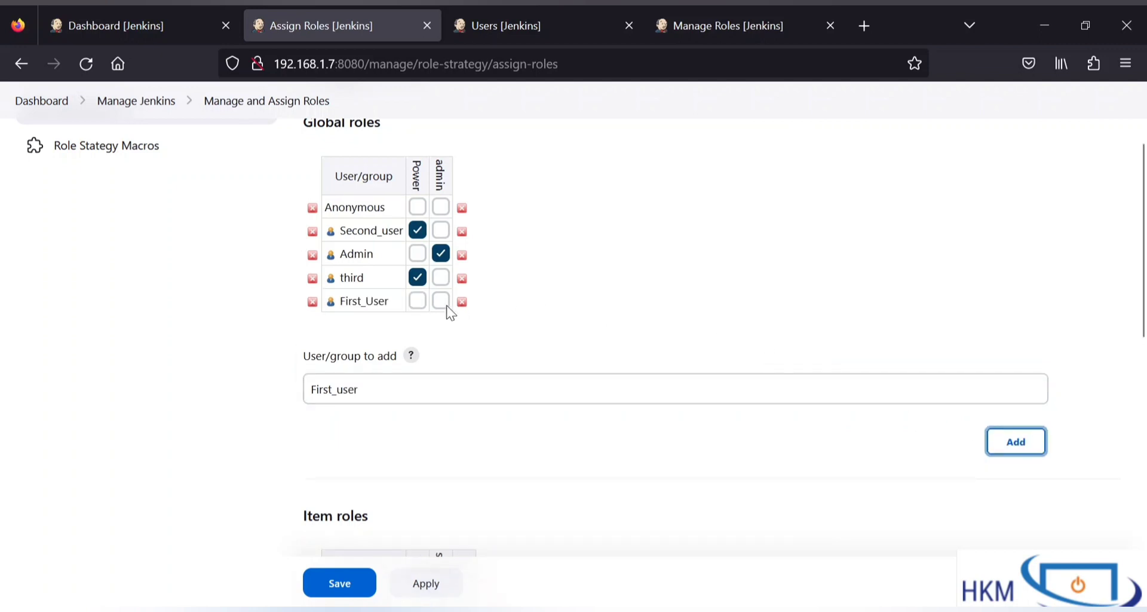
{"action": "left_click", "coordinate": [417, 300]}
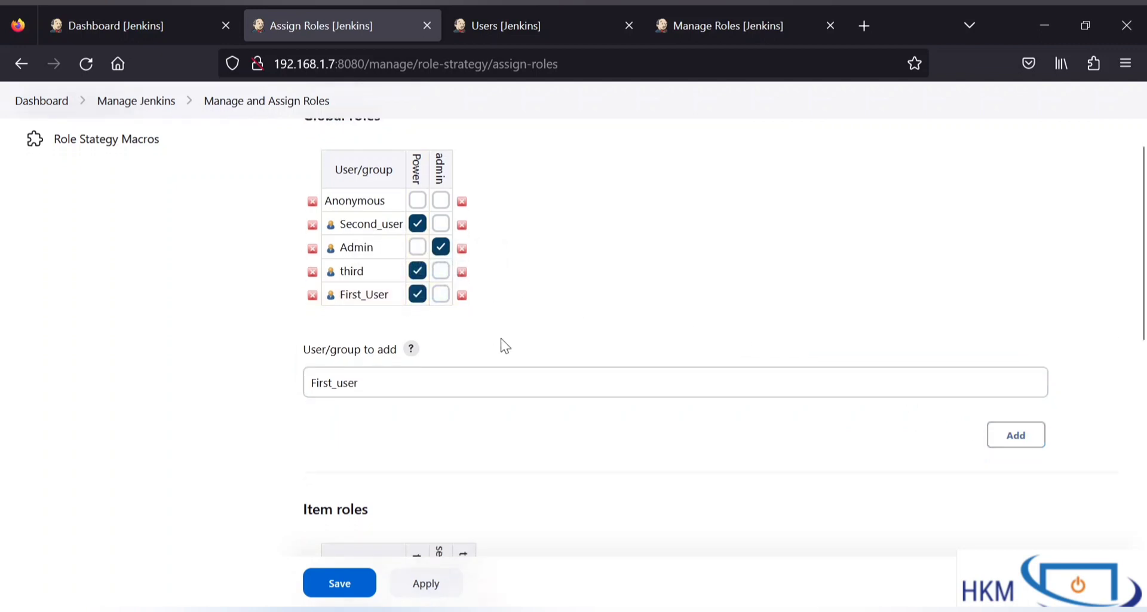
Step: Remove the old First_User item-role entry and enter First_user as its replacement
{"action": "scroll", "coordinate": [505, 347], "scroll_direction": "down", "scroll_amount": 5}
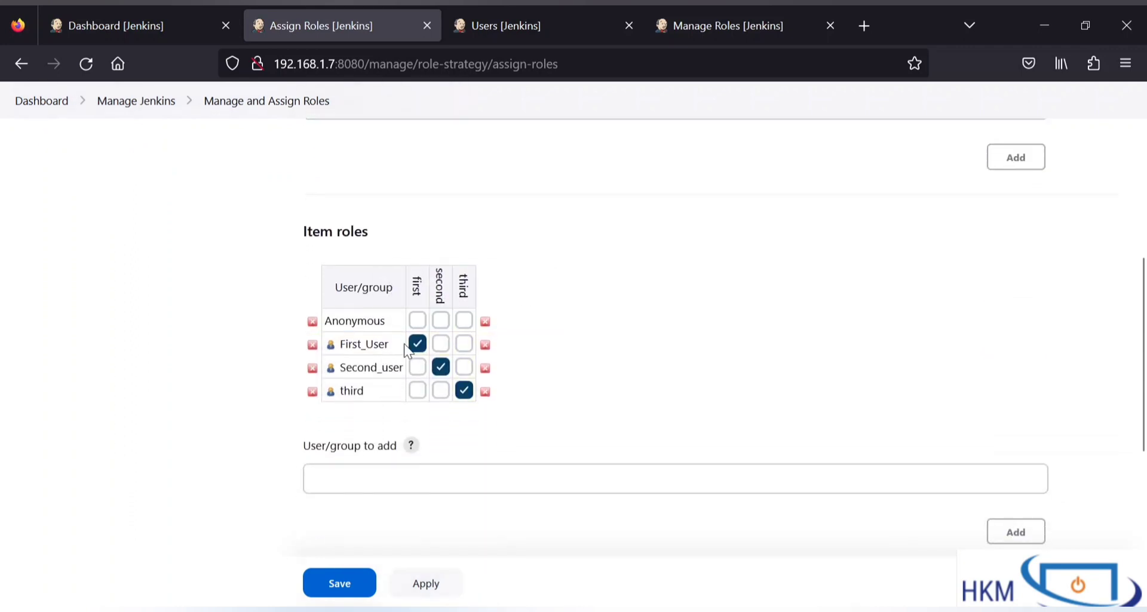
{"action": "left_click", "coordinate": [312, 344]}
{"action": "scroll", "coordinate": [359, 376], "scroll_direction": "down", "scroll_amount": 1}
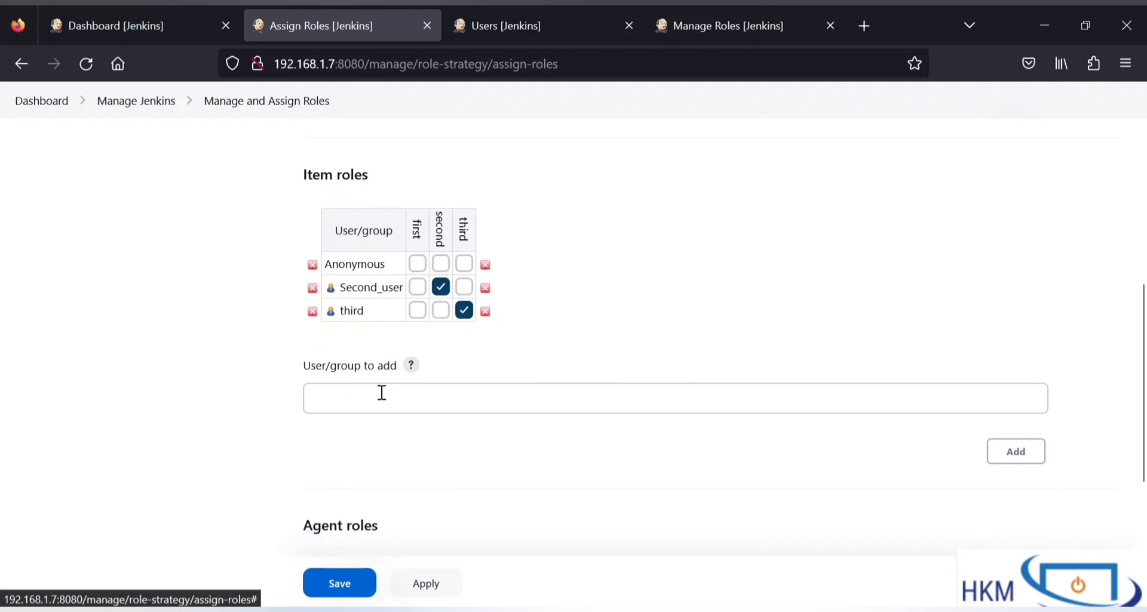
{"action": "left_click", "coordinate": [383, 405]}
{"action": "type", "text": "First_"}
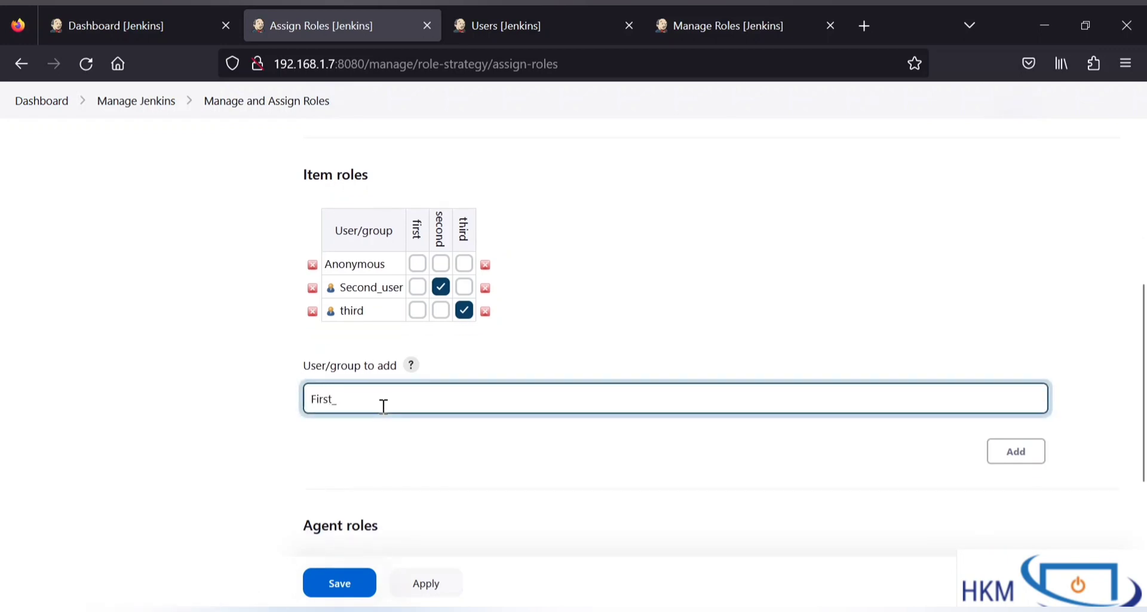
{"action": "type", "text": "U"}
{"action": "key", "text": "BackSpace"}
{"action": "type", "text": "user"}
Step: Add First_user to item roles with role first and save the assignments
{"action": "left_click", "coordinate": [1018, 461]}
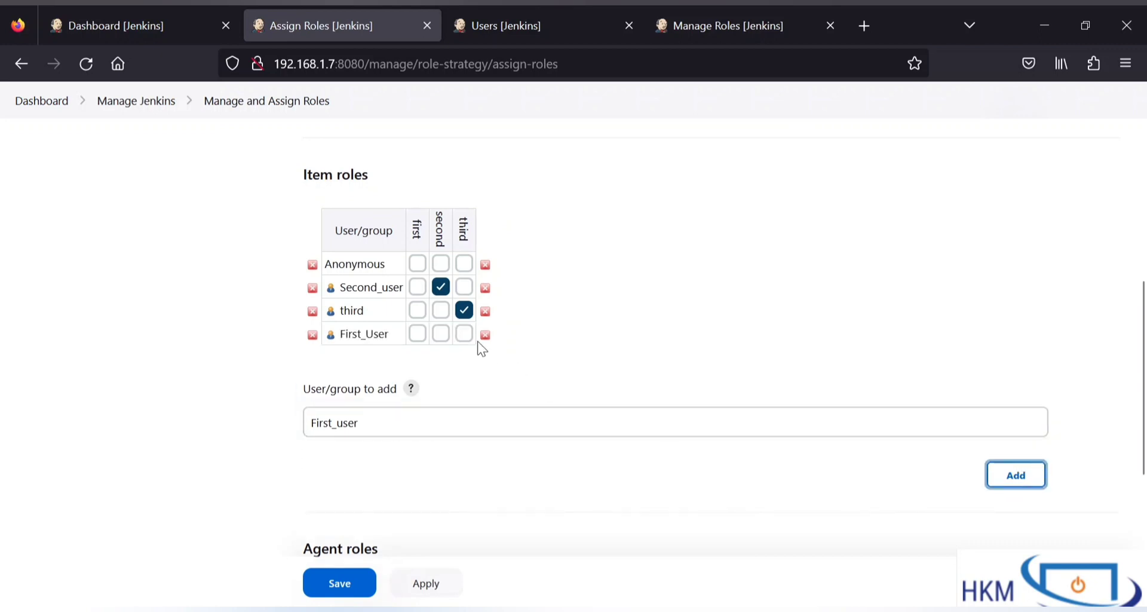
{"action": "left_click", "coordinate": [416, 336]}
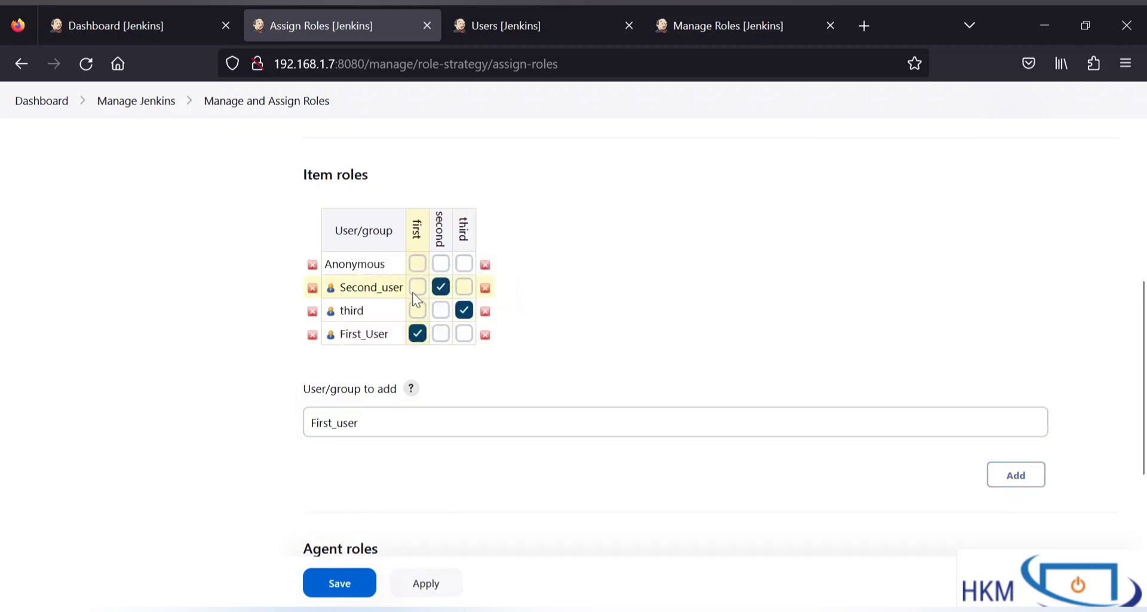
{"action": "left_click", "coordinate": [348, 582]}
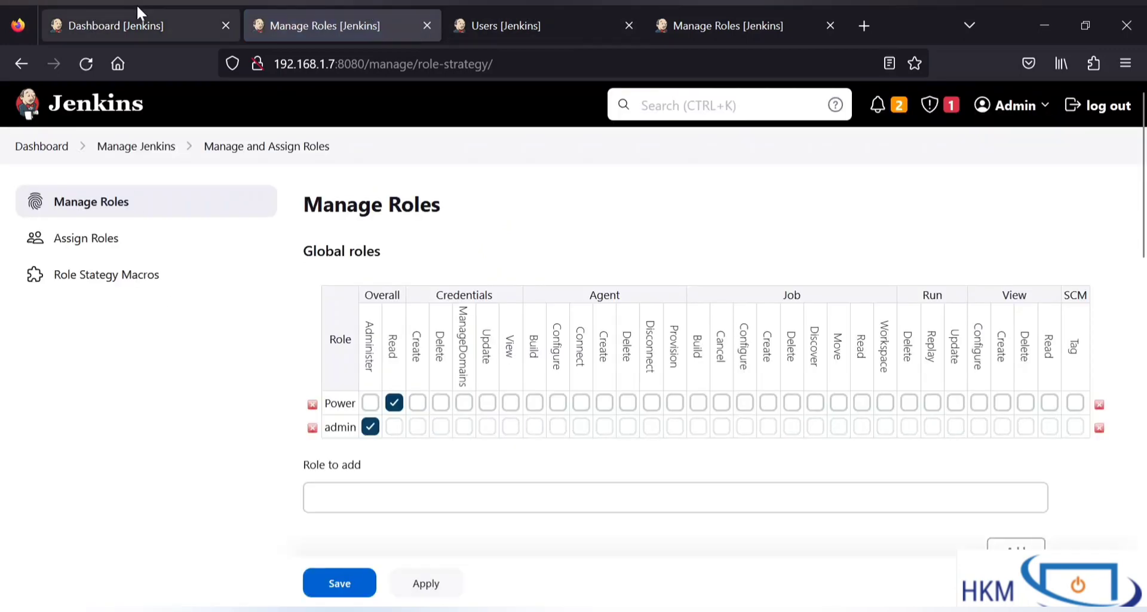
Step: Refresh the Jenkins dashboard and log out of the admin account
{"action": "left_click", "coordinate": [131, 23]}
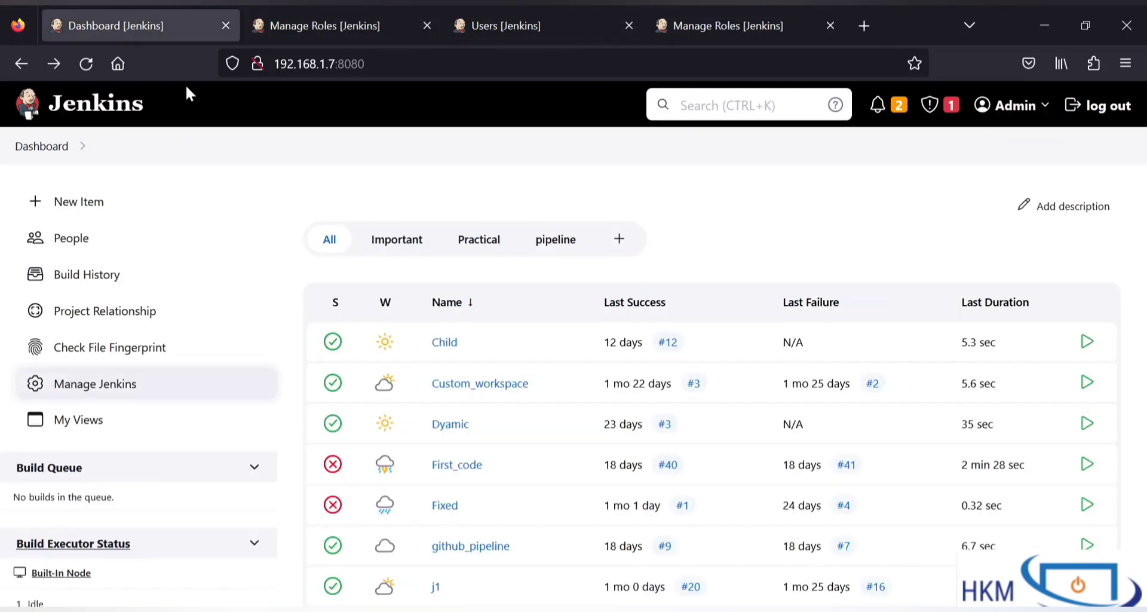
{"action": "left_click", "coordinate": [89, 63]}
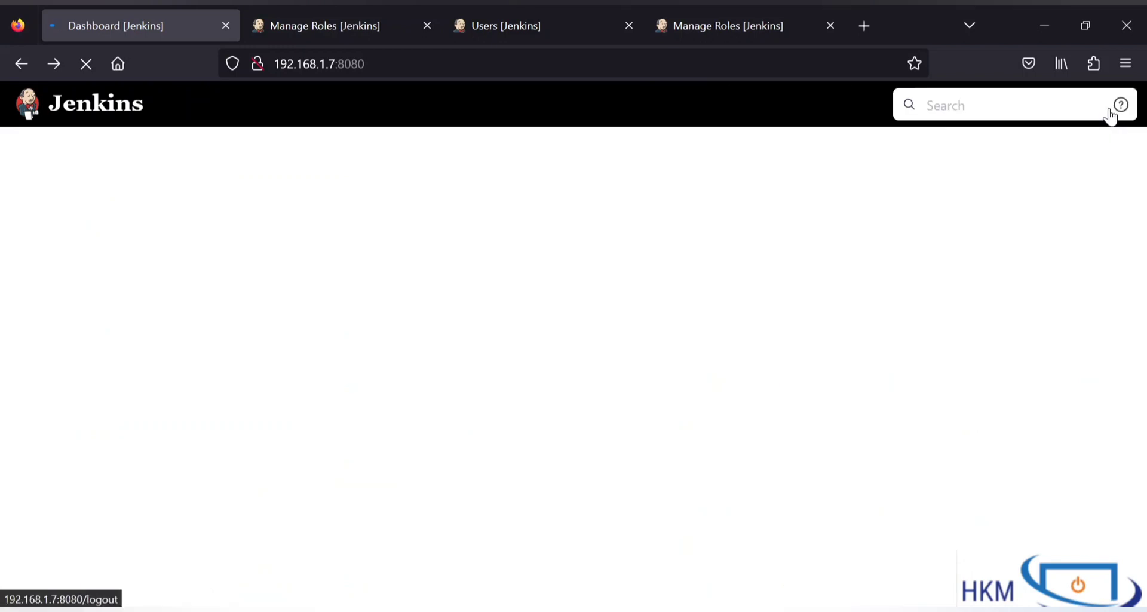
{"action": "left_click", "coordinate": [1105, 106]}
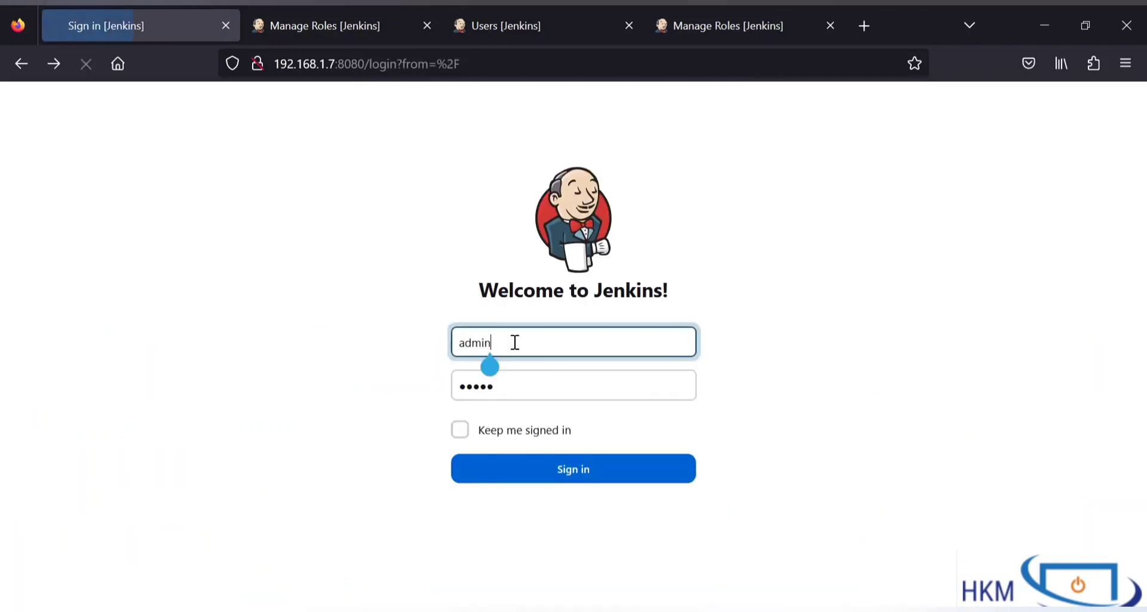
Step: Fill in a username and the user's password on the sign-in form and attempt to sign in
{"action": "left_click", "coordinate": [515, 343]}
{"action": "type", "text": "aF"}
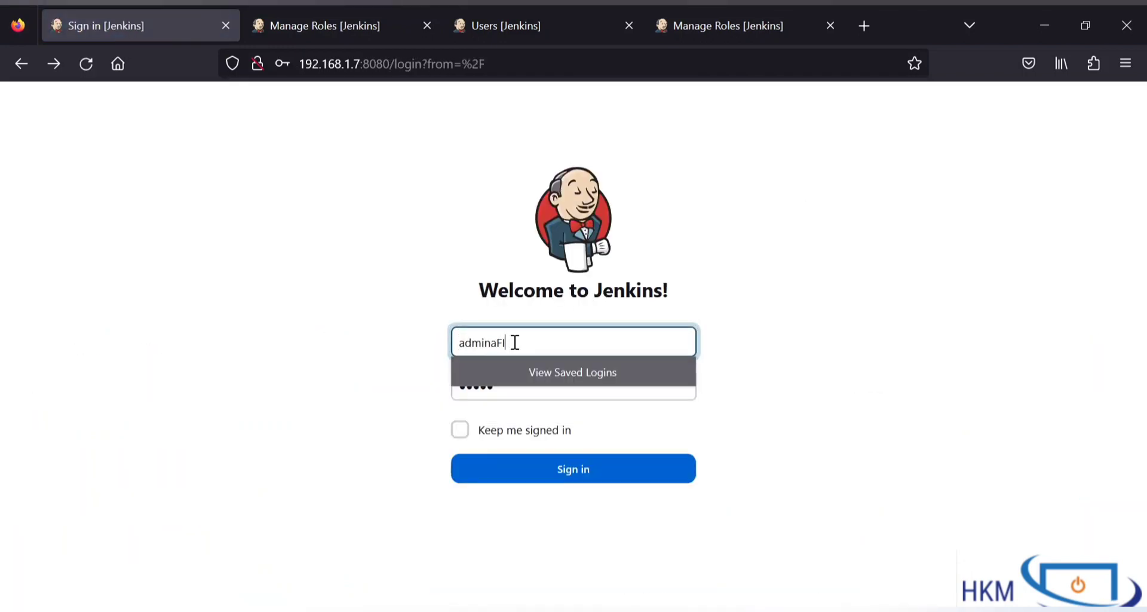
{"action": "key", "text": "ctrl+a"}
{"action": "type", "text": "FIrst"}
{"action": "left_click", "coordinate": [615, 512]}
{"action": "left_click", "coordinate": [546, 378]}
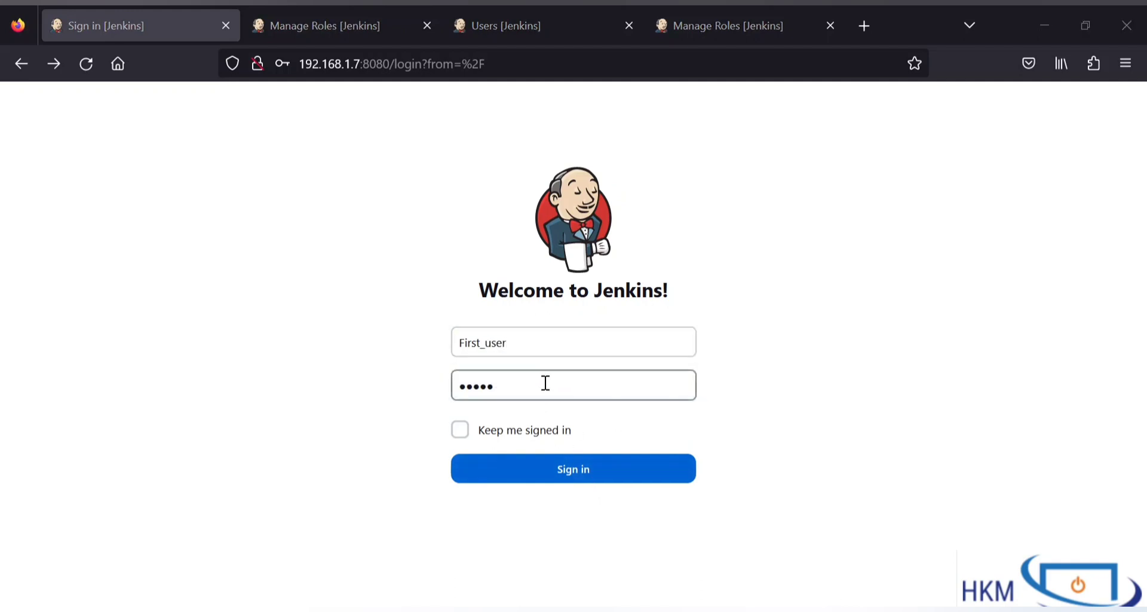
{"action": "left_click", "coordinate": [546, 383]}
{"action": "key", "text": "ctrl+a"}
{"action": "type", "text": "1"}
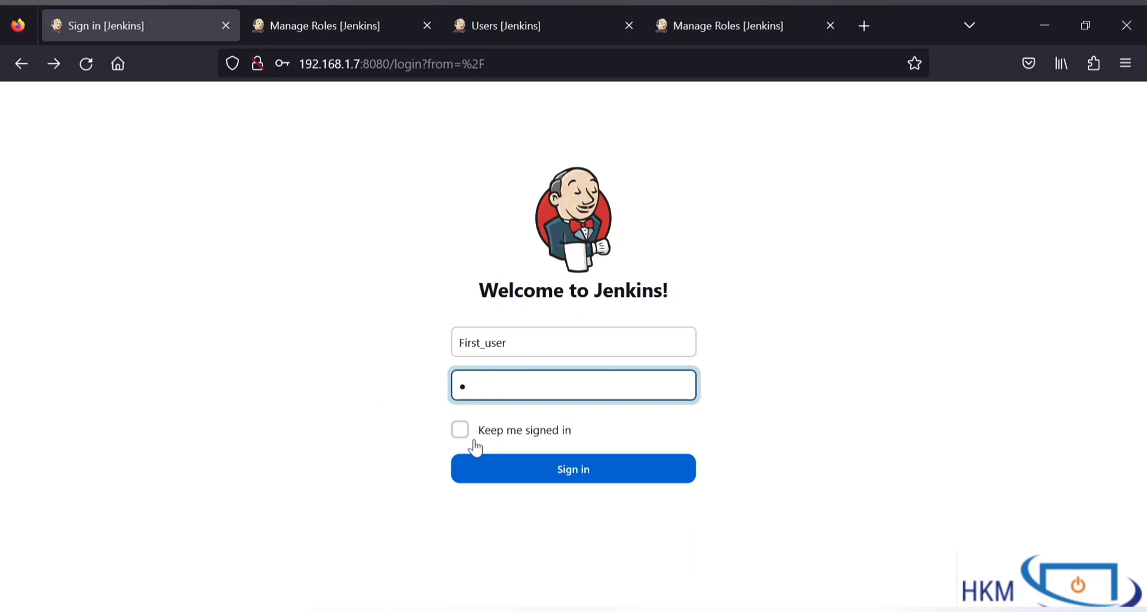
{"action": "left_click", "coordinate": [498, 476]}
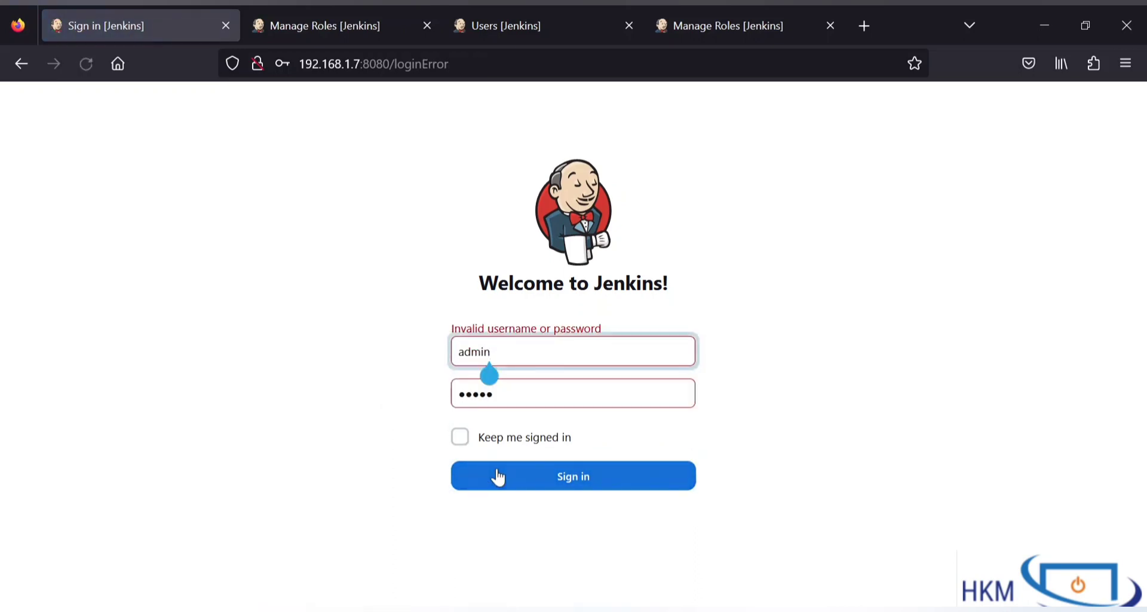
Step: Correct the username to First_user, re-enter its password, and sign in
{"action": "double_click", "coordinate": [494, 351]}
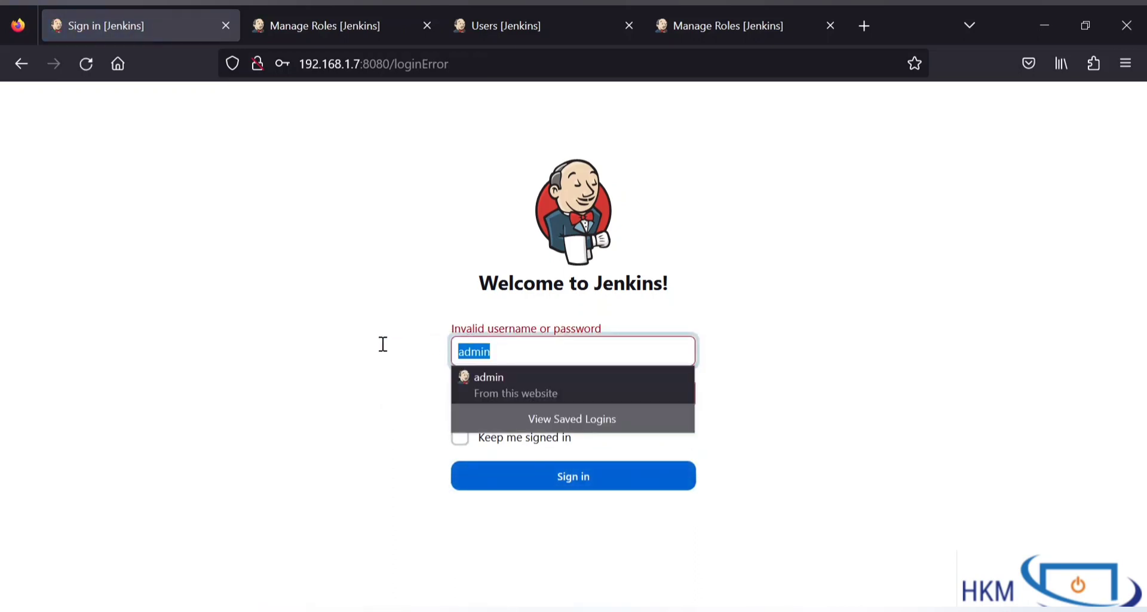
{"action": "type", "text": "First_"}
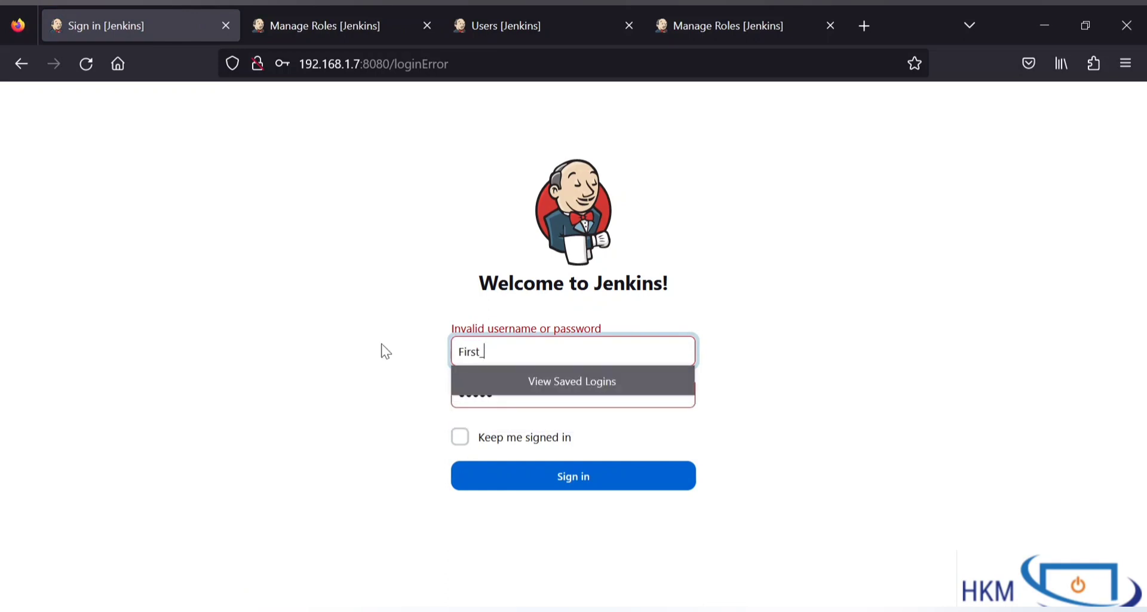
{"action": "type", "text": "user"}
{"action": "double_click", "coordinate": [487, 395]}
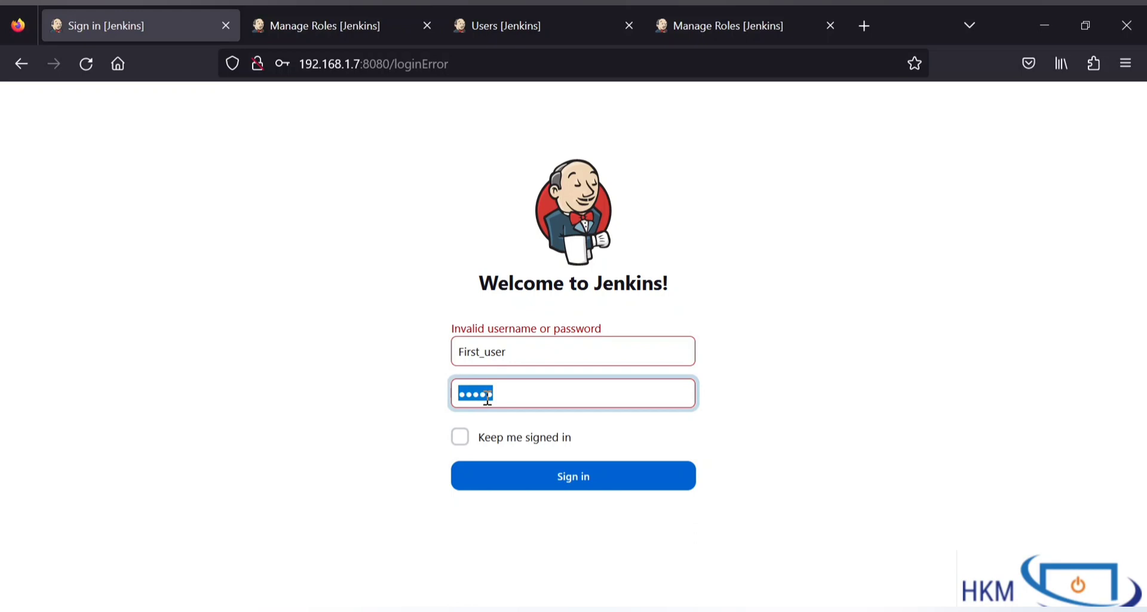
{"action": "type", "text": "1"}
{"action": "left_click", "coordinate": [550, 478]}
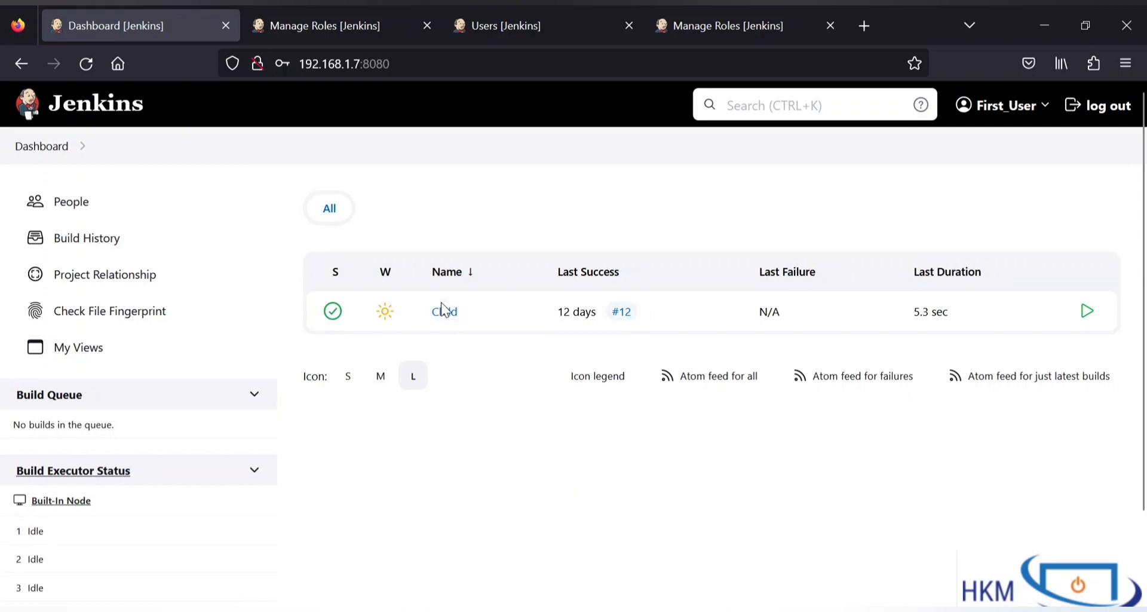
Step: As First_user, check the global roles tab, then review the Child project's builds #1–#12
{"action": "scroll", "coordinate": [474, 429], "scroll_direction": "down", "scroll_amount": 2}
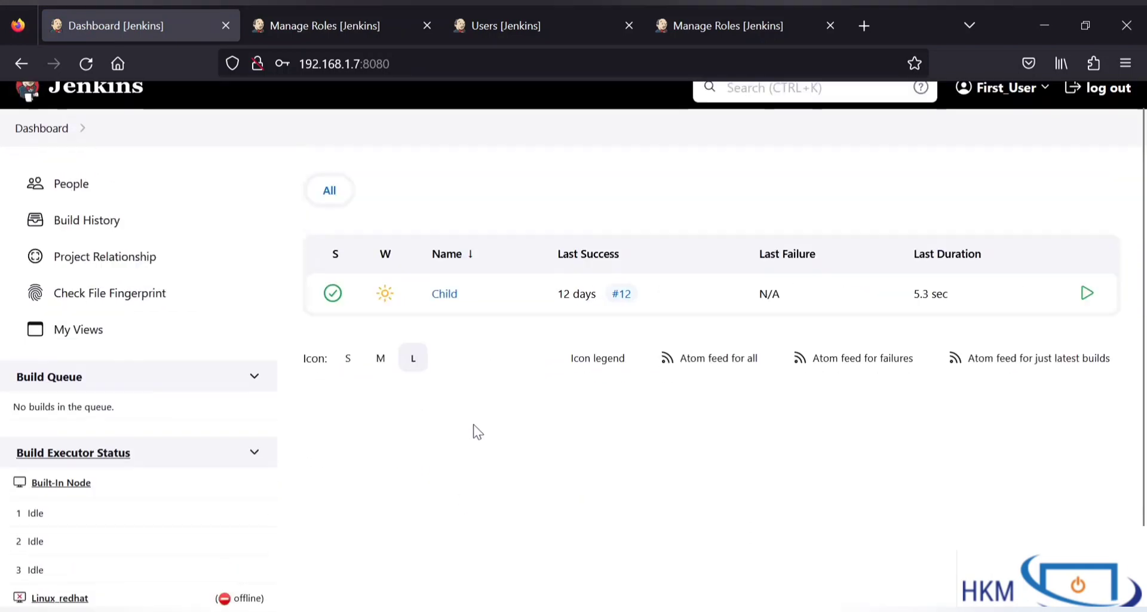
{"action": "scroll", "coordinate": [473, 425], "scroll_direction": "up", "scroll_amount": 2}
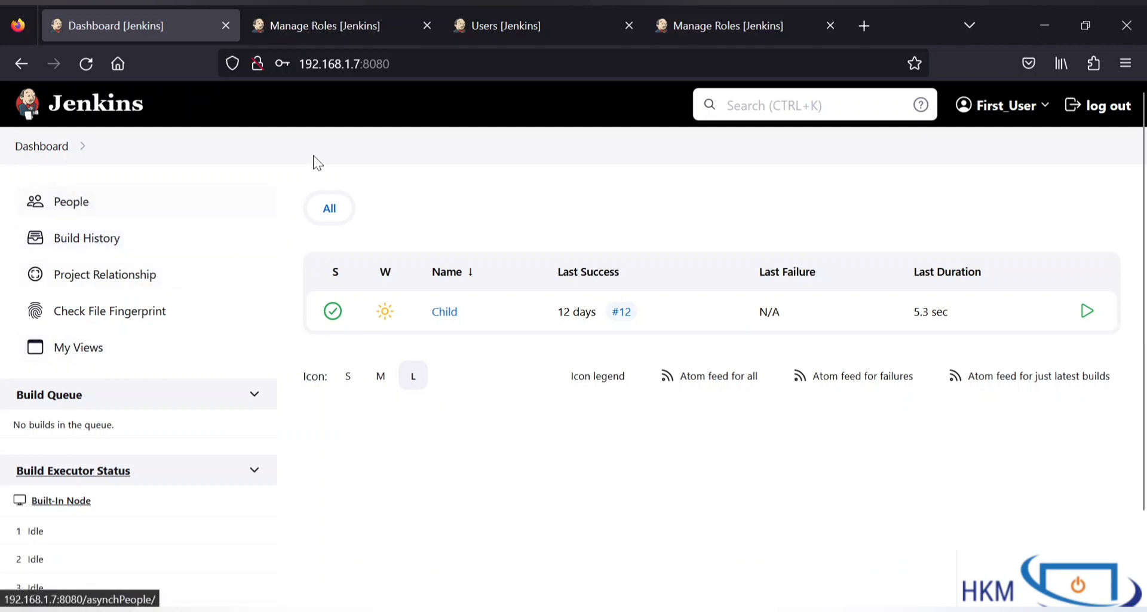
{"action": "left_click", "coordinate": [332, 21]}
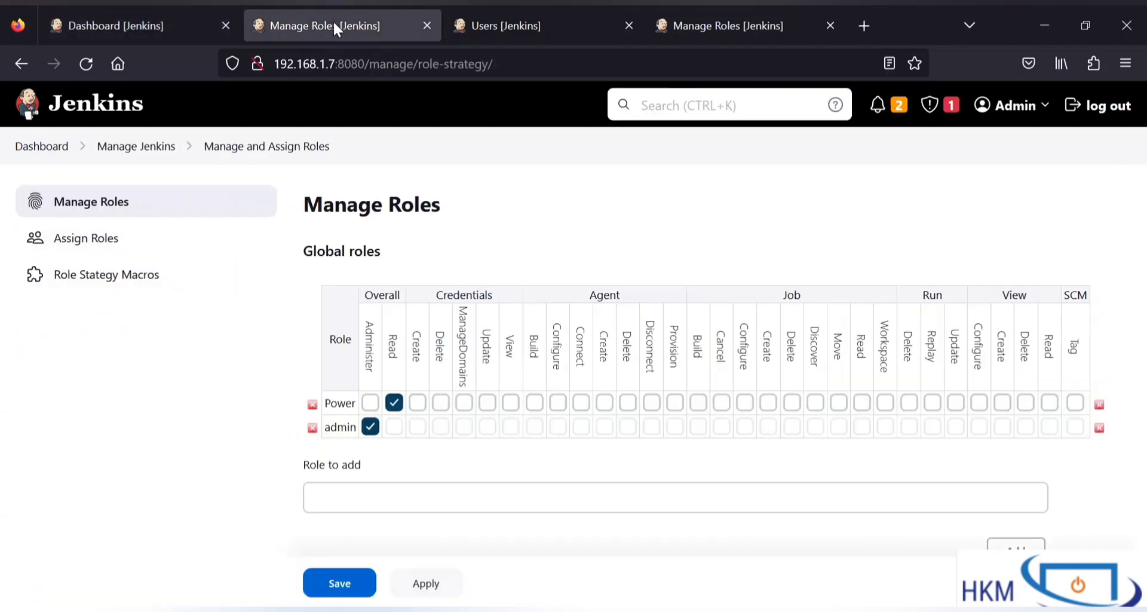
{"action": "left_click", "coordinate": [179, 25]}
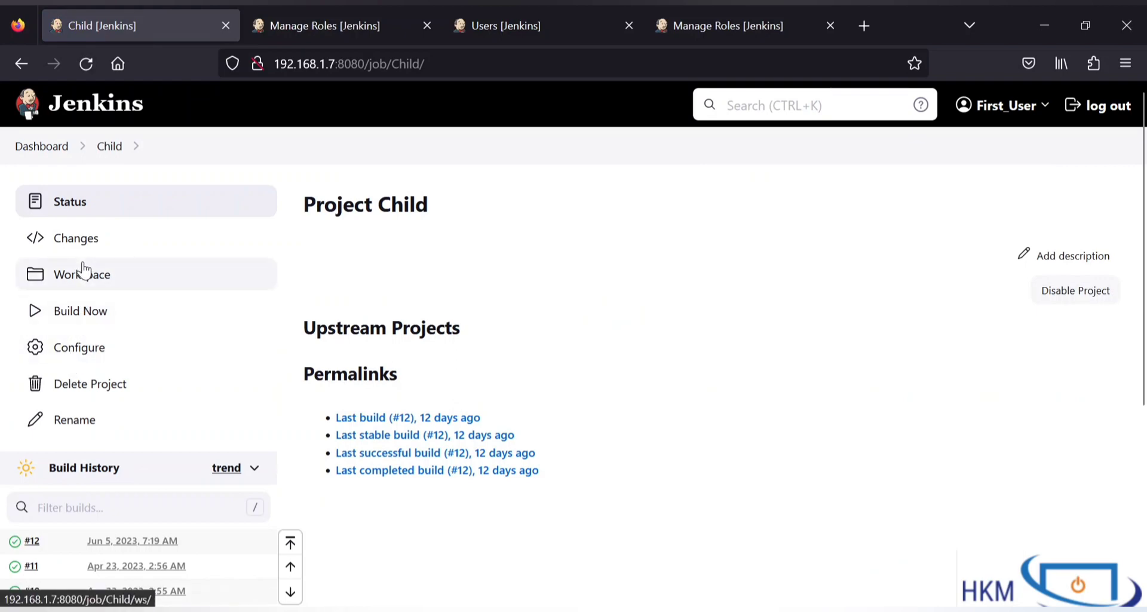
{"action": "scroll", "coordinate": [93, 431], "scroll_direction": "down", "scroll_amount": 5}
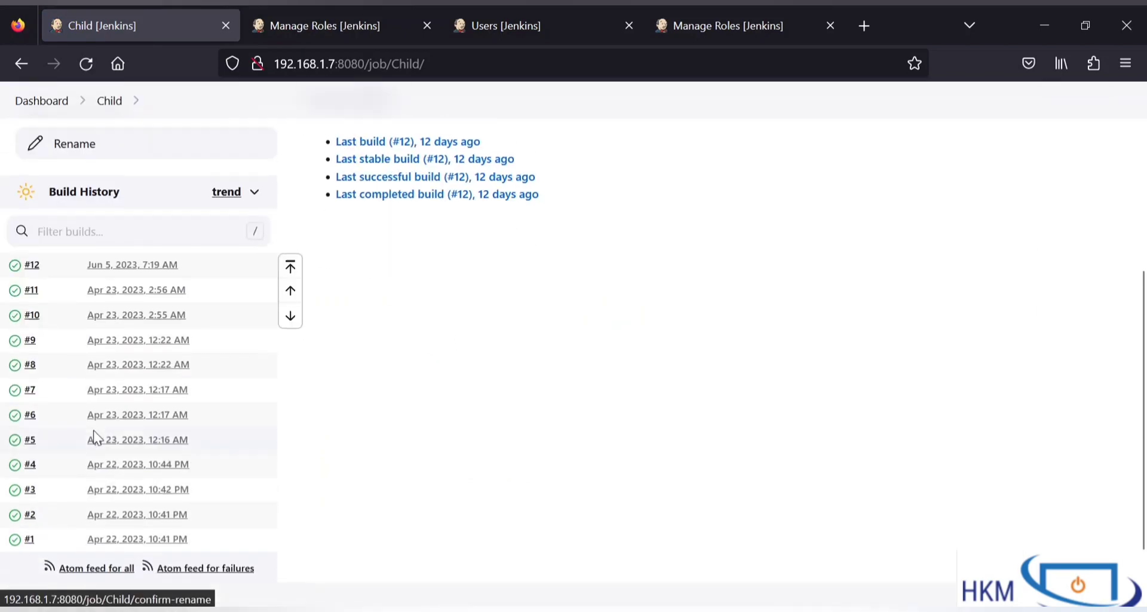
{"action": "scroll", "coordinate": [93, 435], "scroll_direction": "up", "scroll_amount": 5}
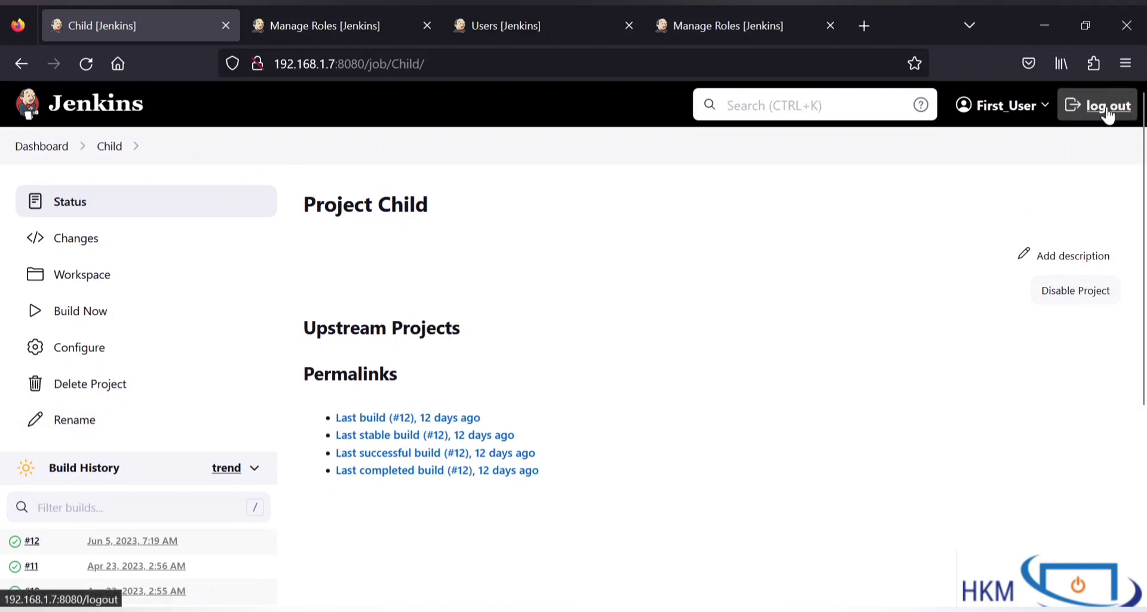
Step: Sign the first user out and enter 'Second user' as the sign-in username
{"action": "left_click", "coordinate": [1107, 115]}
{"action": "double_click", "coordinate": [550, 328]}
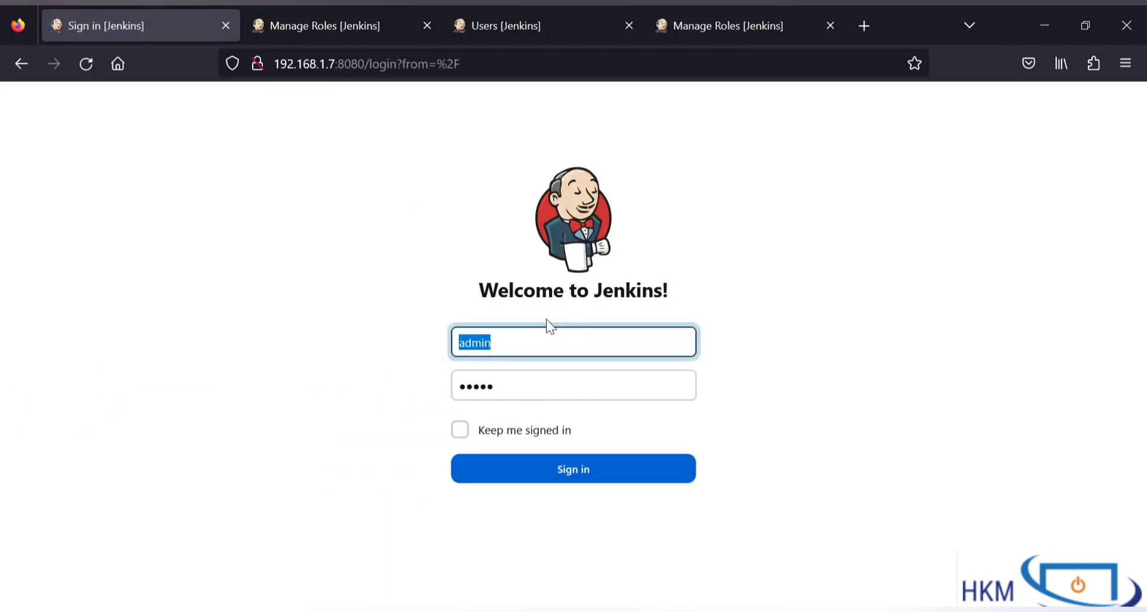
{"action": "type", "text": "Secibnd"}
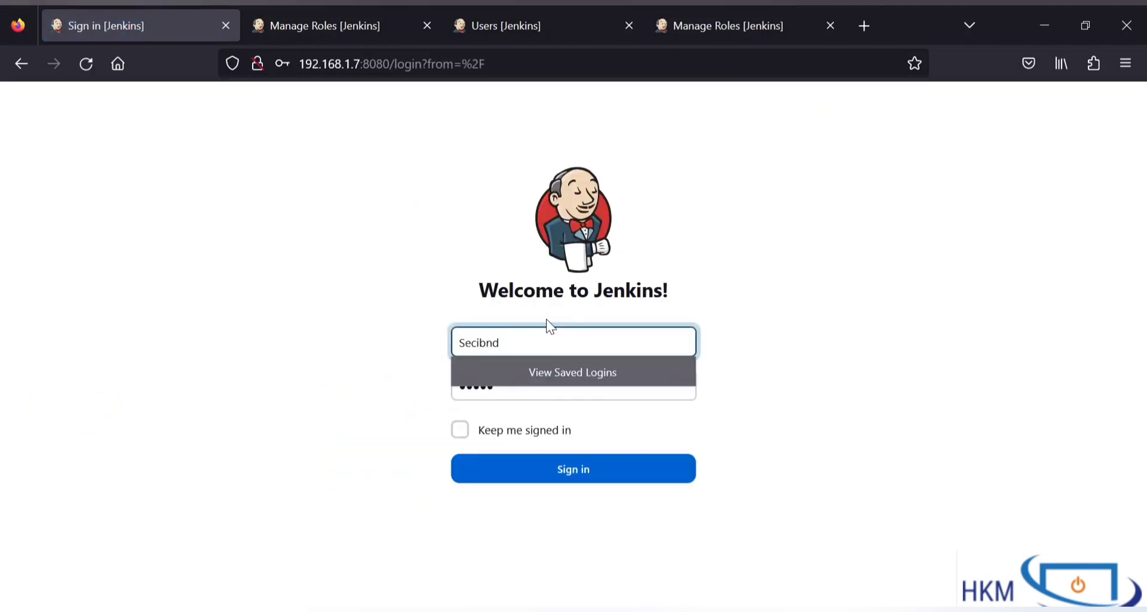
{"action": "key", "text": "BackSpace"}
{"action": "key", "text": "BackSpace"}
{"action": "key", "text": "BackSpace"}
{"action": "key", "text": "BackSpace"}
{"action": "type", "text": "c"}
{"action": "key", "text": "BackSpace"}
{"action": "type", "text": "ond "}
{"action": "type", "text": "user"}
Step: Enter the second user's password, sign in to Access Denied, and return to Manage Roles
{"action": "left_click", "coordinate": [529, 394]}
{"action": "key", "text": "ctrl+a"}
{"action": "type", "text": "1"}
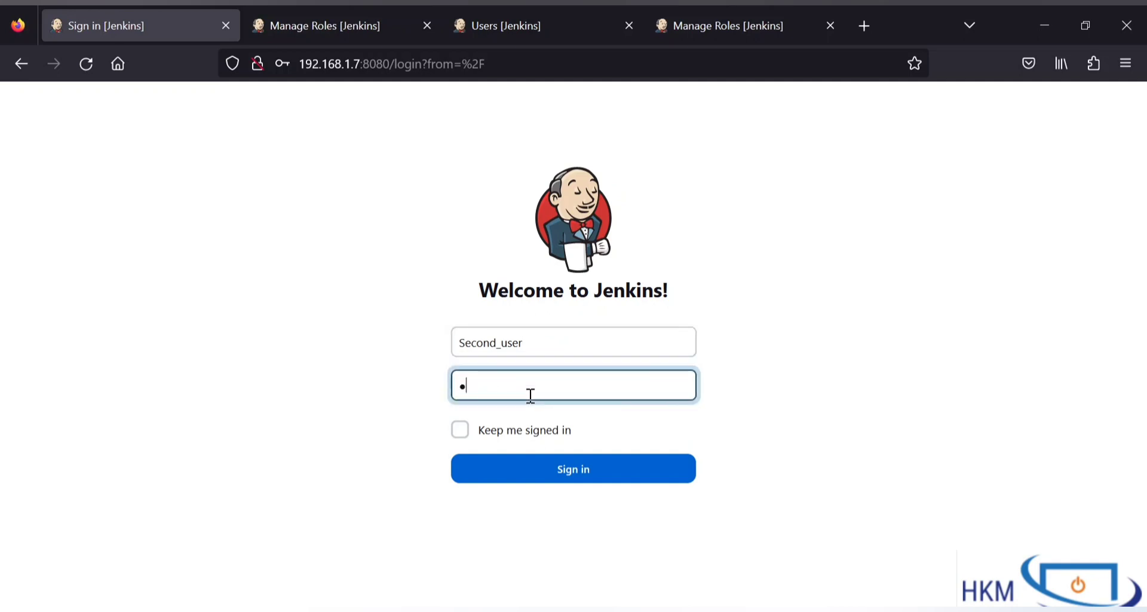
{"action": "left_click", "coordinate": [552, 471]}
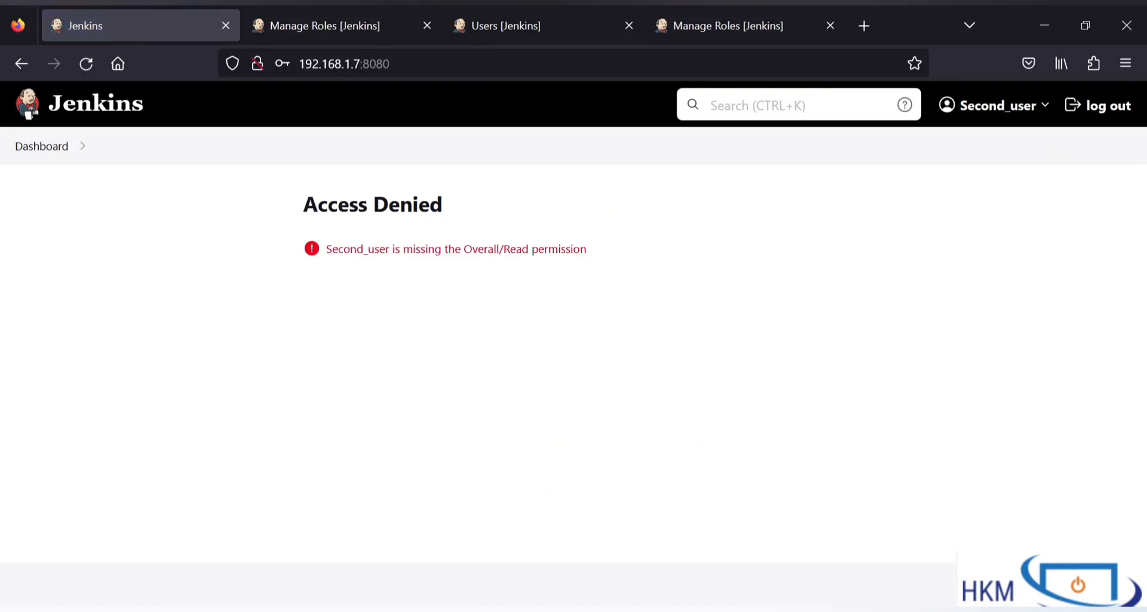
{"action": "key", "text": "alt+Tab"}
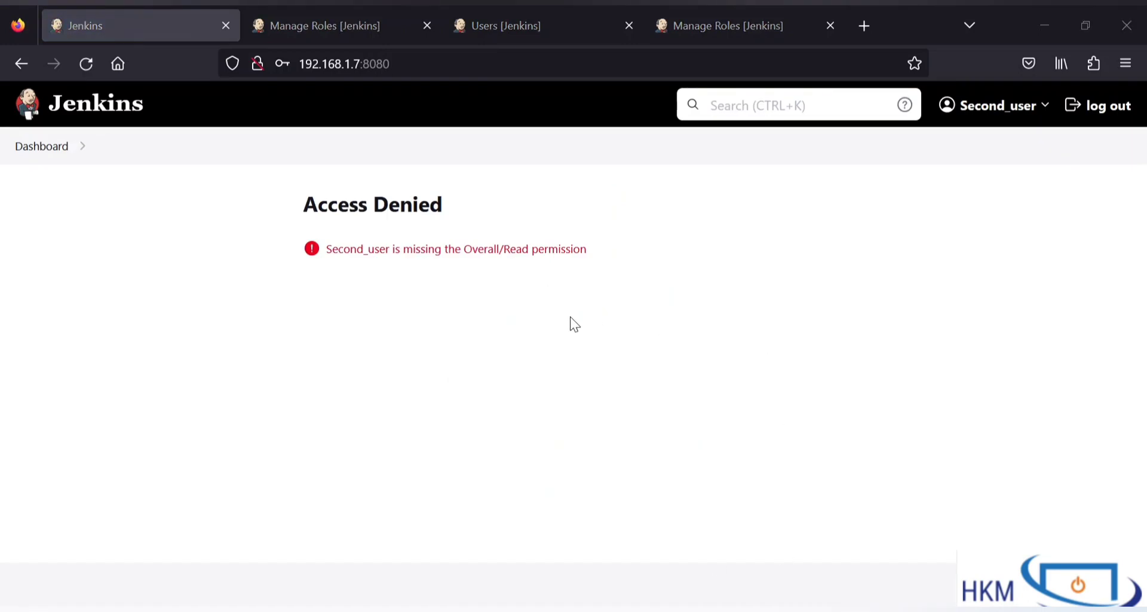
{"action": "left_click", "coordinate": [323, 18]}
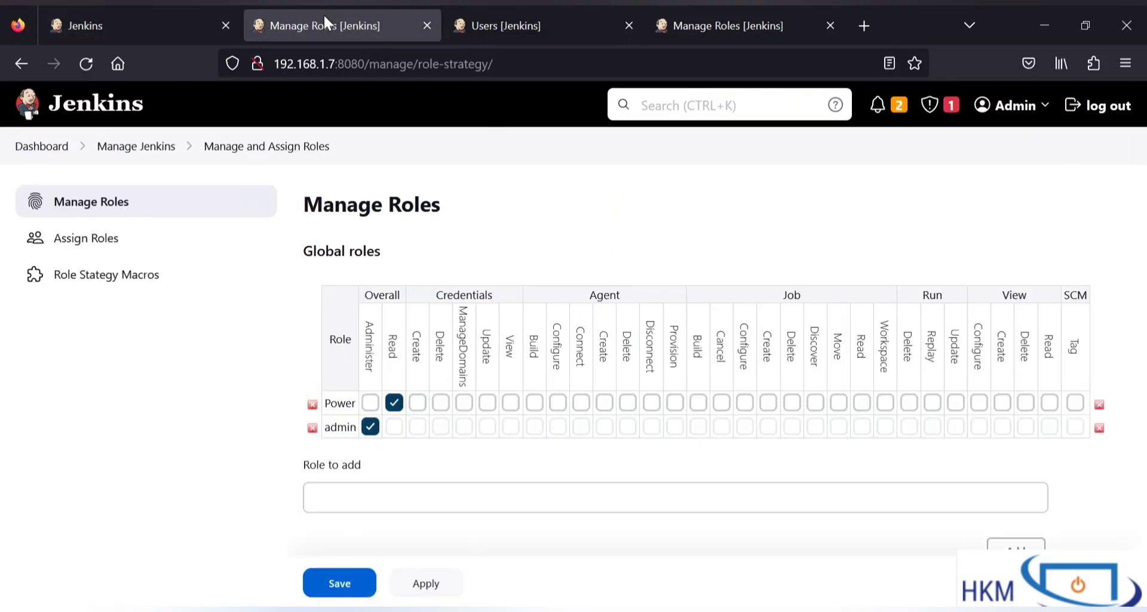
Step: Review item roles first, second, third and the agent roles, then check the Users and global roles
{"action": "scroll", "coordinate": [459, 439], "scroll_direction": "down", "scroll_amount": 2}
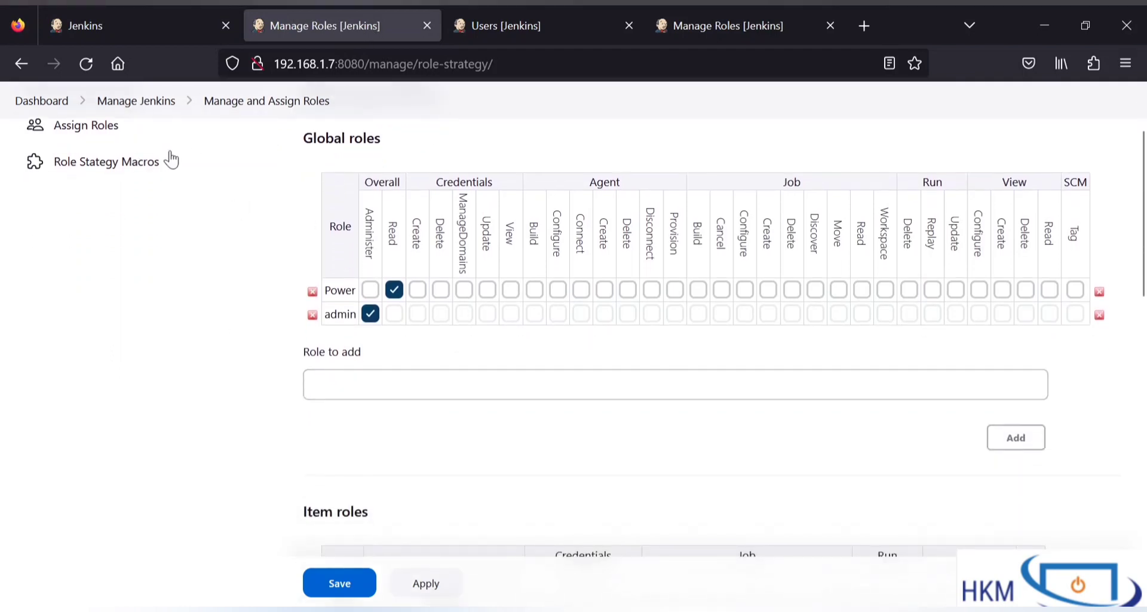
{"action": "scroll", "coordinate": [108, 141], "scroll_direction": "up", "scroll_amount": 2}
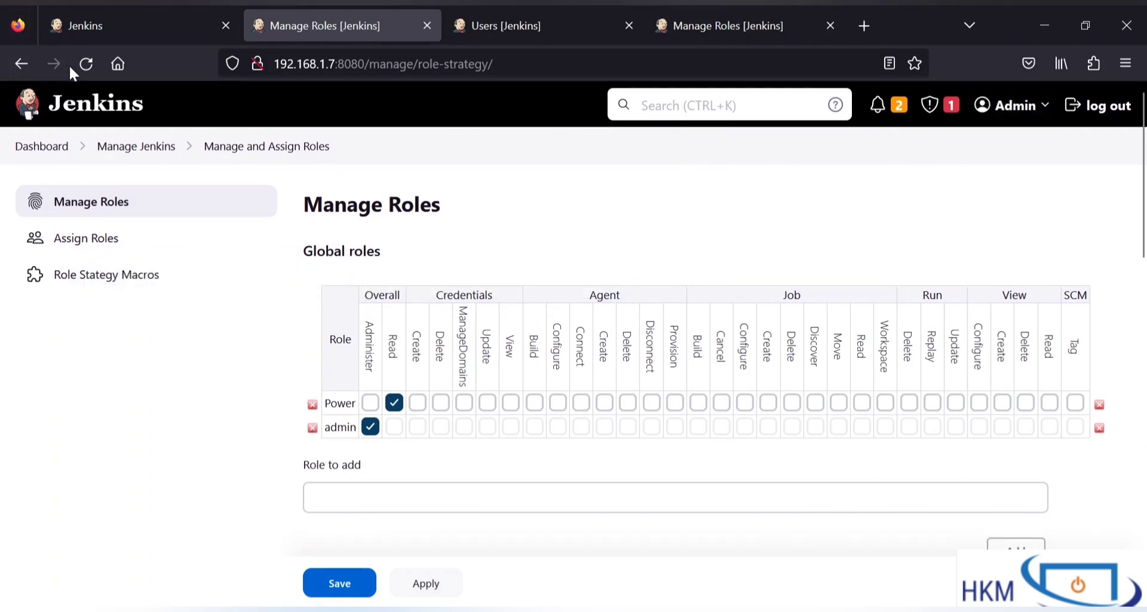
{"action": "scroll", "coordinate": [512, 212], "scroll_direction": "down", "scroll_amount": 8}
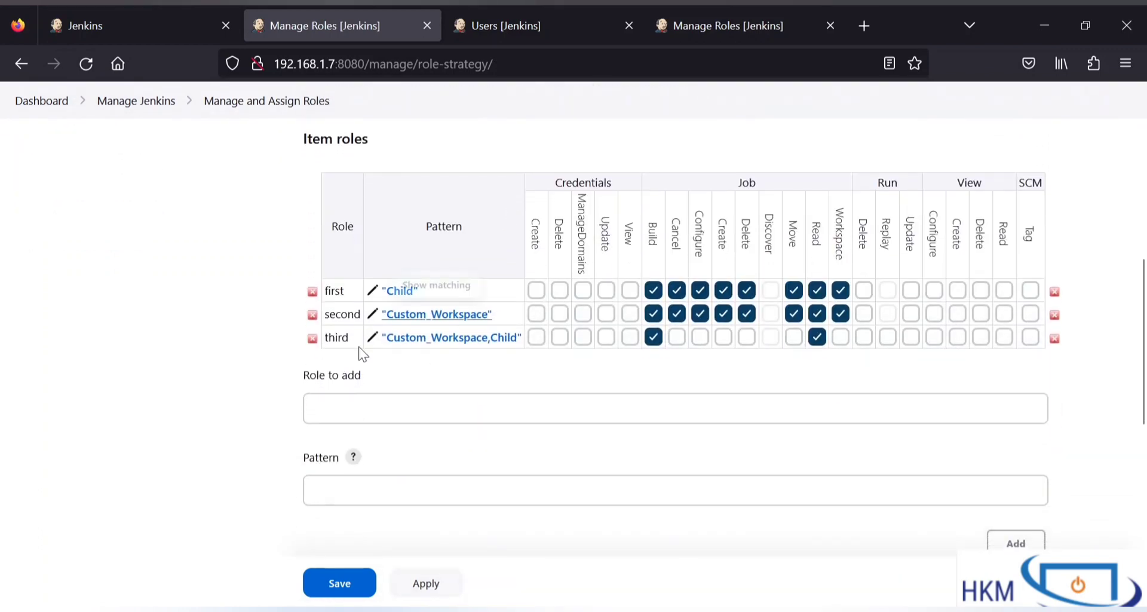
{"action": "scroll", "coordinate": [452, 392], "scroll_direction": "down", "scroll_amount": 2}
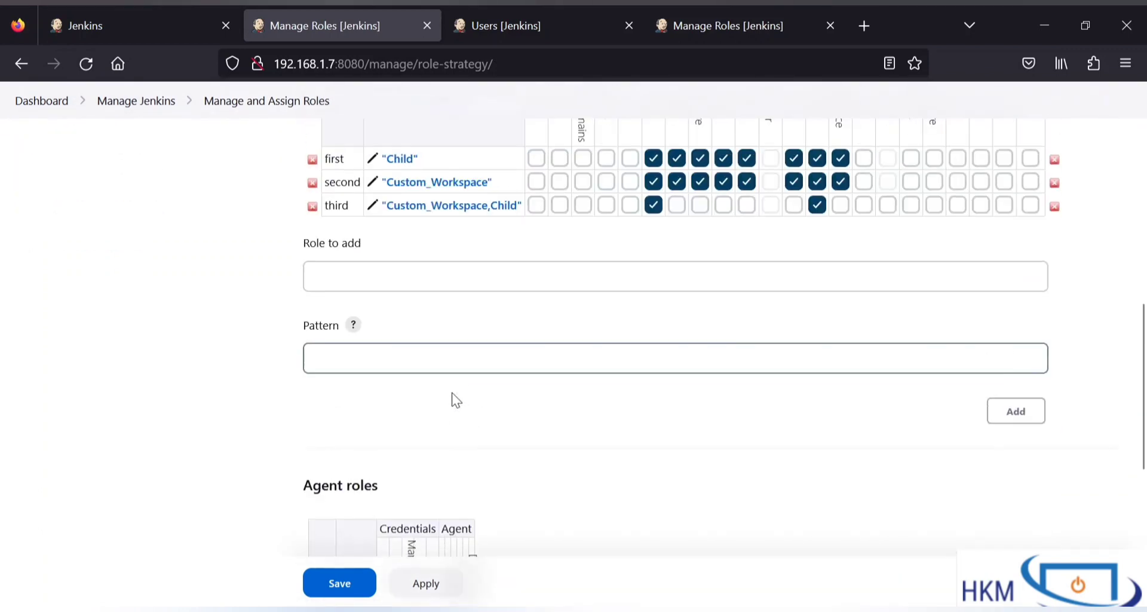
{"action": "left_click", "coordinate": [511, 39]}
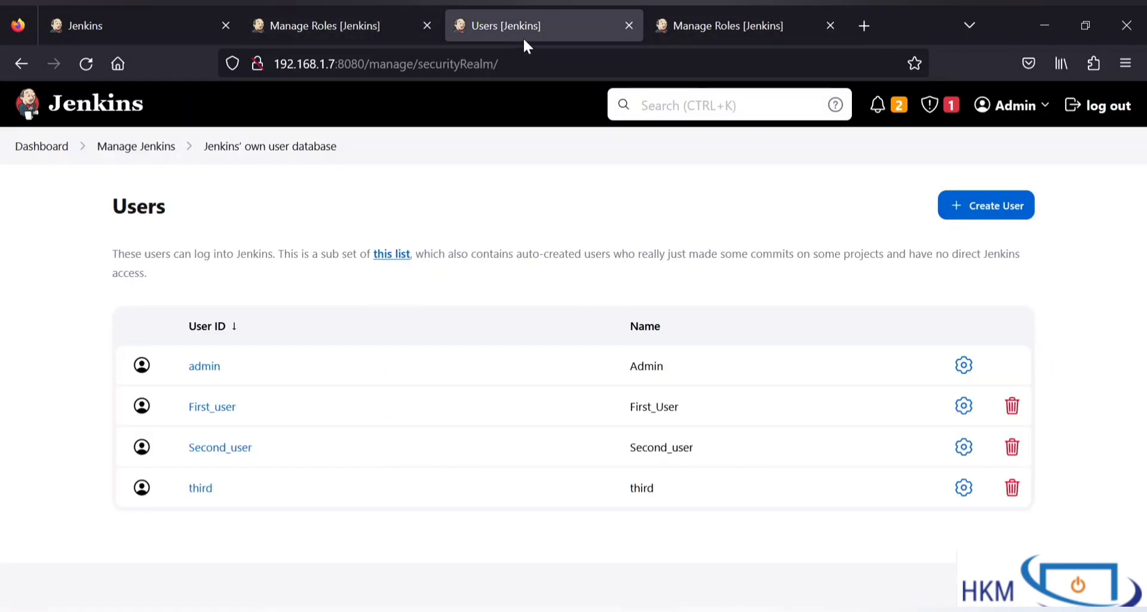
{"action": "left_click", "coordinate": [693, 24]}
{"action": "scroll", "coordinate": [509, 273], "scroll_direction": "up", "scroll_amount": 10}
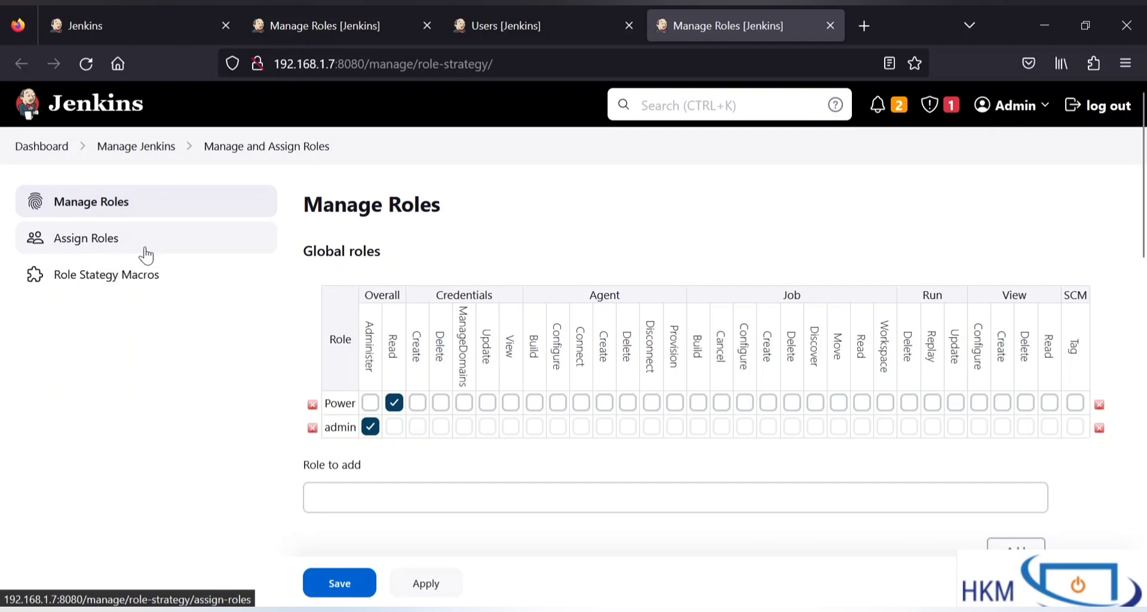
Step: Confirm Assign Roles is denied for the second user, then sign back in as administrator
{"action": "left_click", "coordinate": [87, 246]}
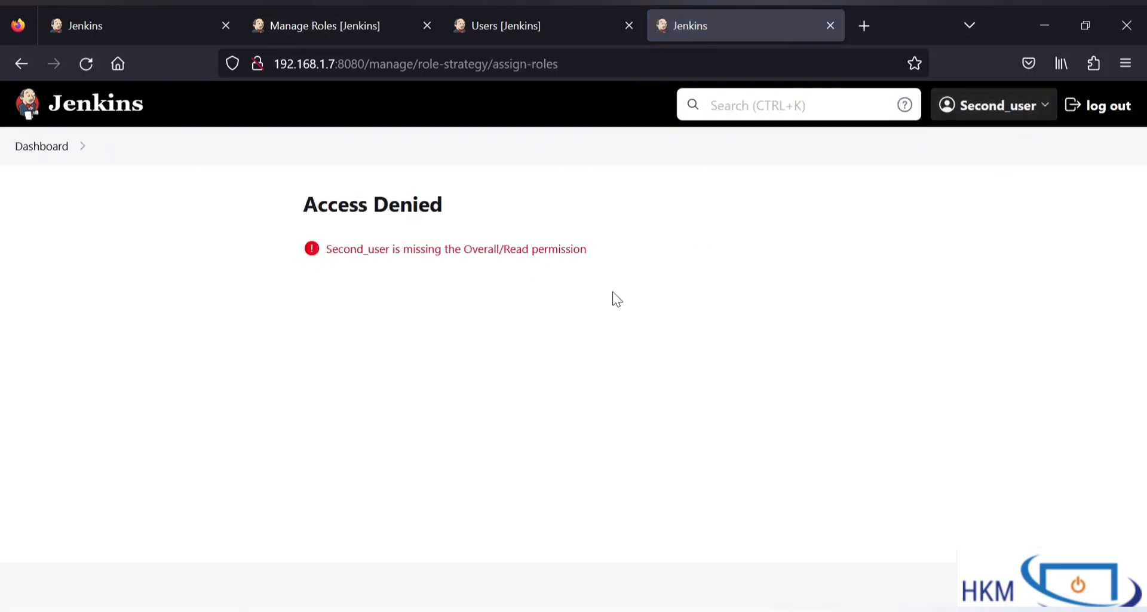
{"action": "left_click_drag", "start_coordinate": [385, 249], "coordinate": [679, 246]}
{"action": "left_click", "coordinate": [681, 247]}
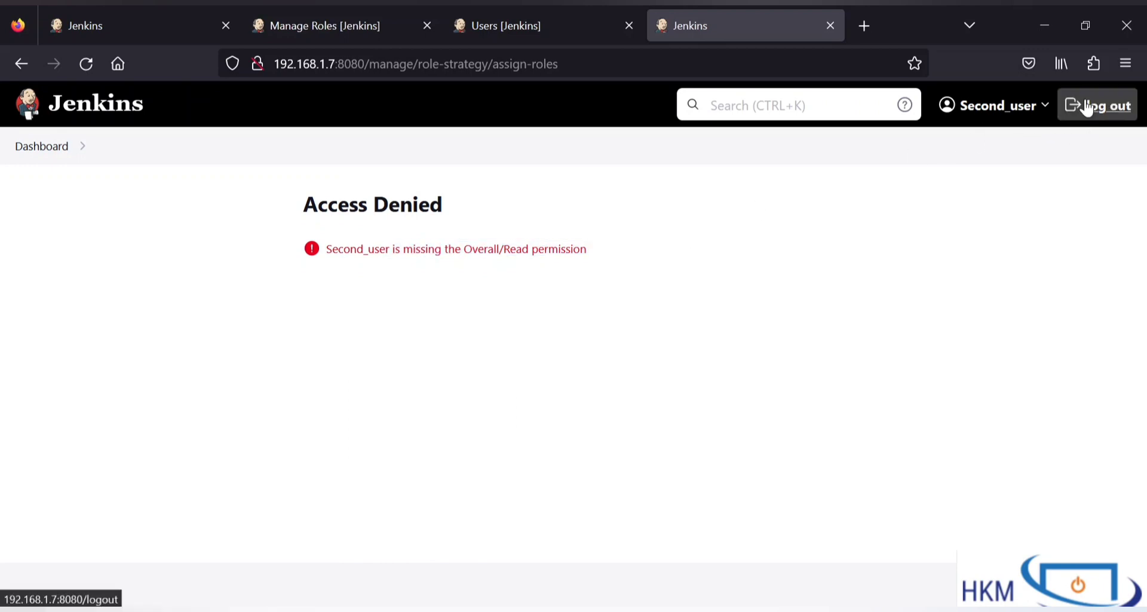
{"action": "left_click", "coordinate": [1106, 106]}
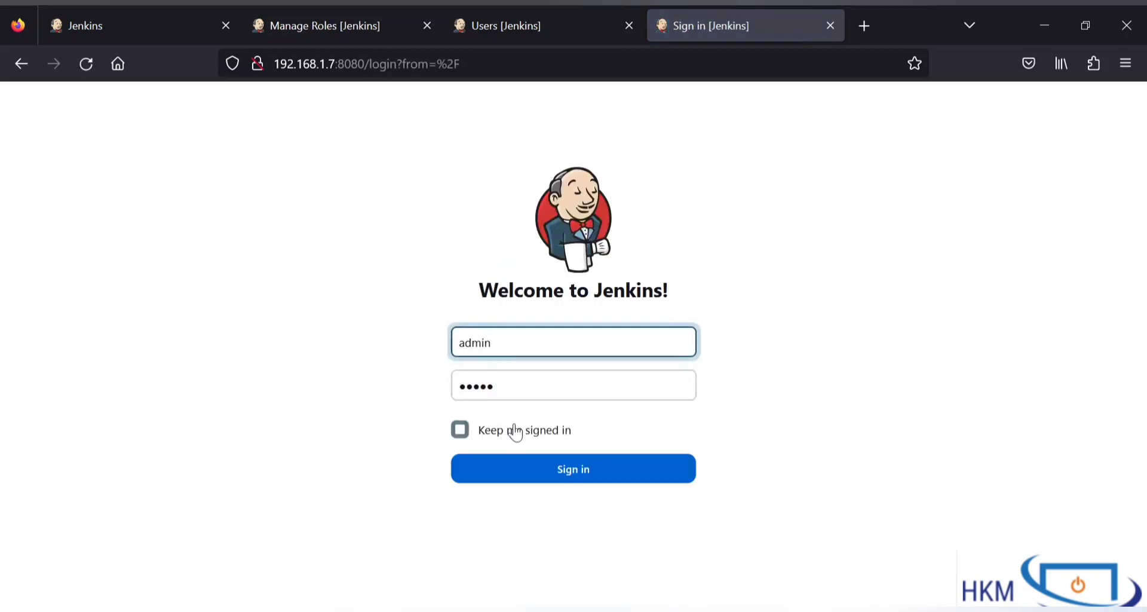
{"action": "left_click", "coordinate": [520, 470]}
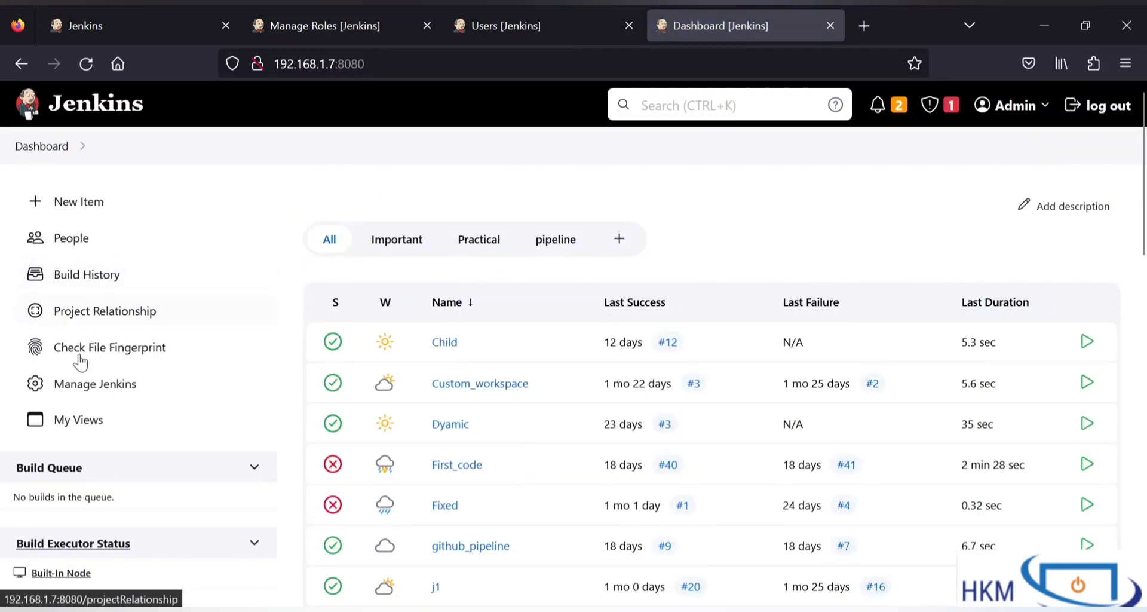
Step: Open Manage and Assign Roles from Manage Jenkins' Security section and view the Users list
{"action": "left_click", "coordinate": [78, 401]}
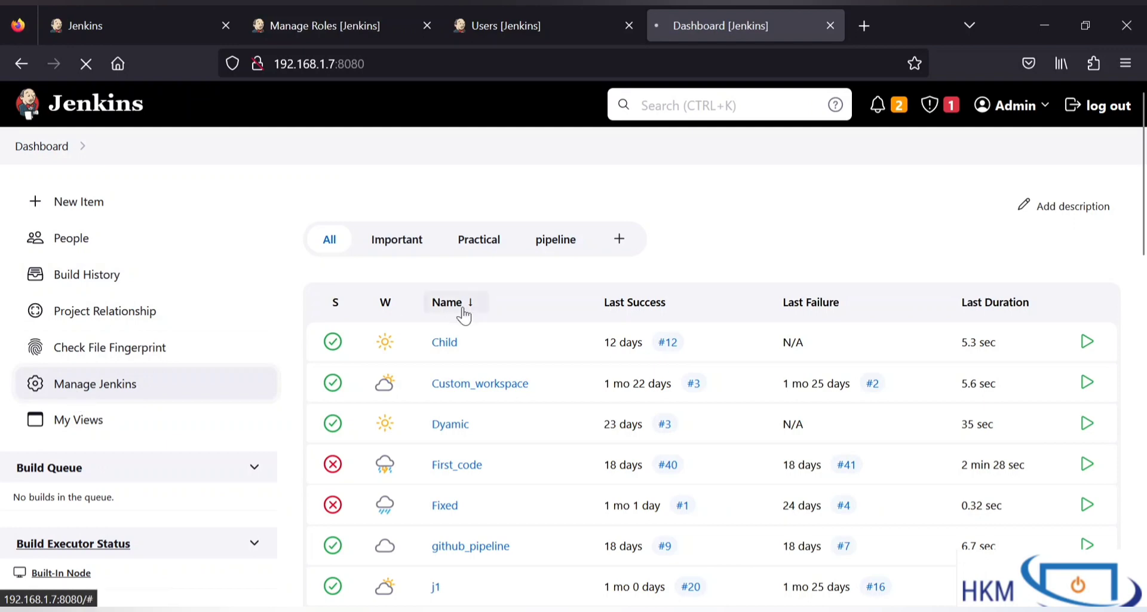
{"action": "scroll", "coordinate": [555, 353], "scroll_direction": "down", "scroll_amount": 15}
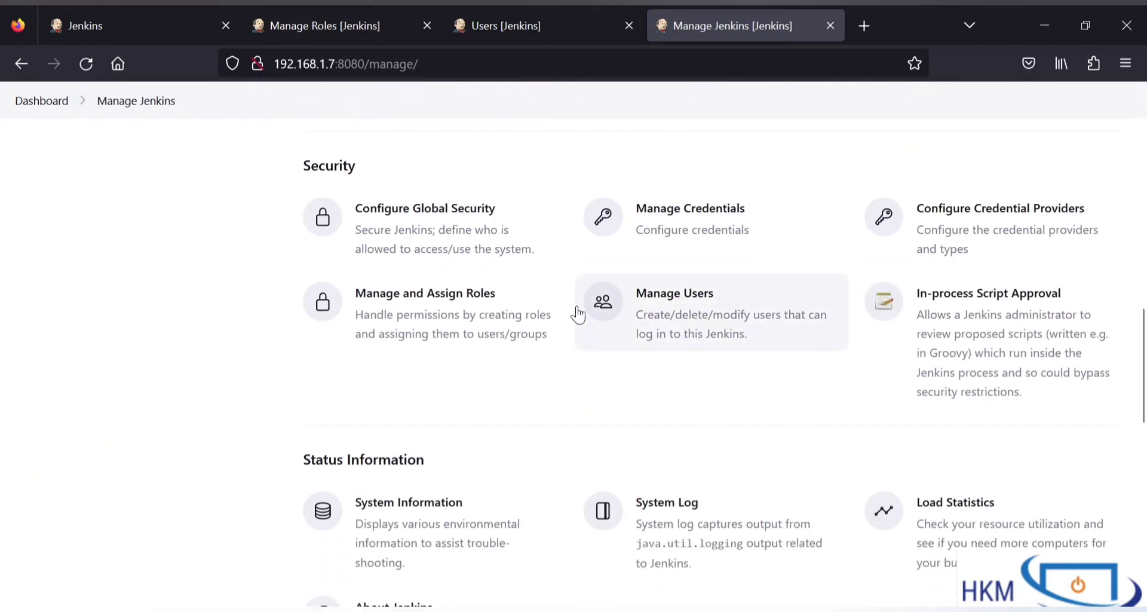
{"action": "left_click", "coordinate": [486, 314]}
{"action": "scroll", "coordinate": [486, 315], "scroll_direction": "up", "scroll_amount": 1}
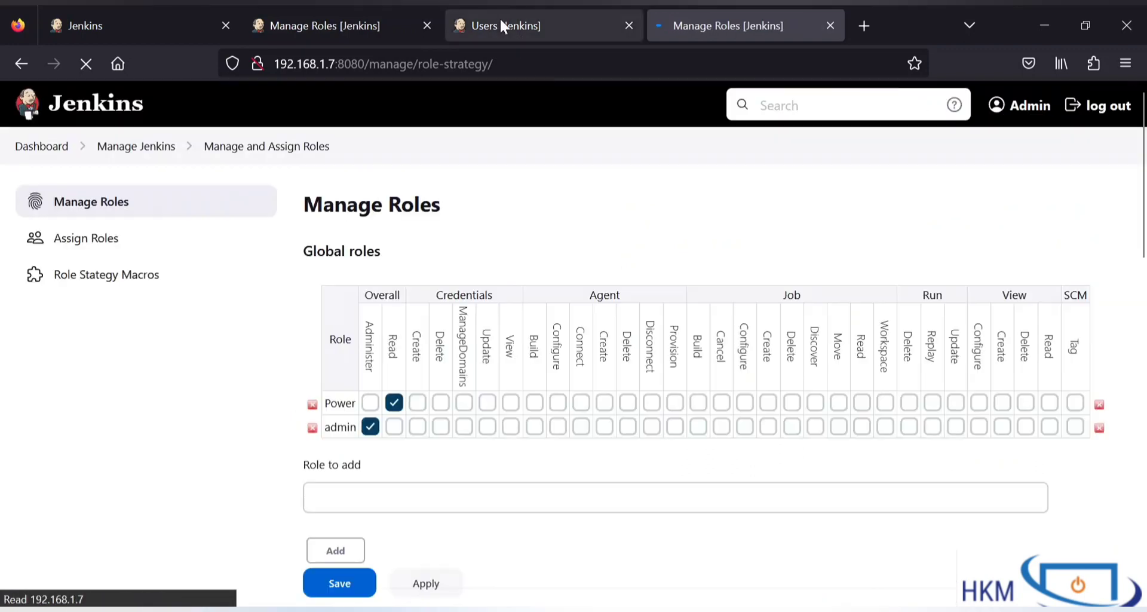
{"action": "left_click", "coordinate": [498, 17]}
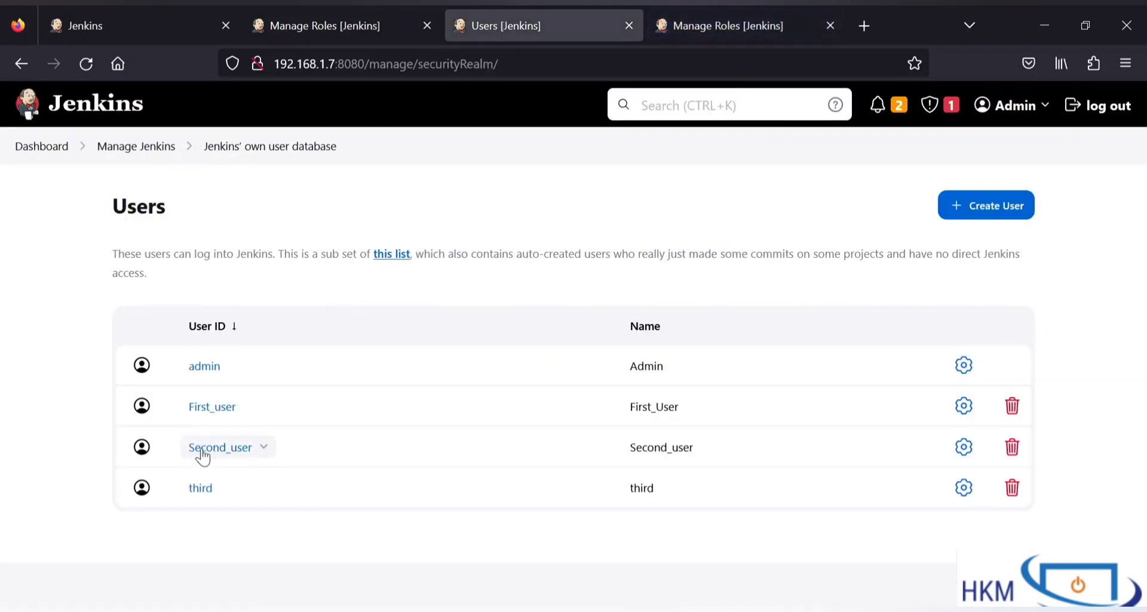
Step: Open Assign Roles from Manage Roles and review the Global and Item roles tables
{"action": "left_click", "coordinate": [687, 20]}
{"action": "scroll", "coordinate": [444, 532], "scroll_direction": "down", "scroll_amount": 3}
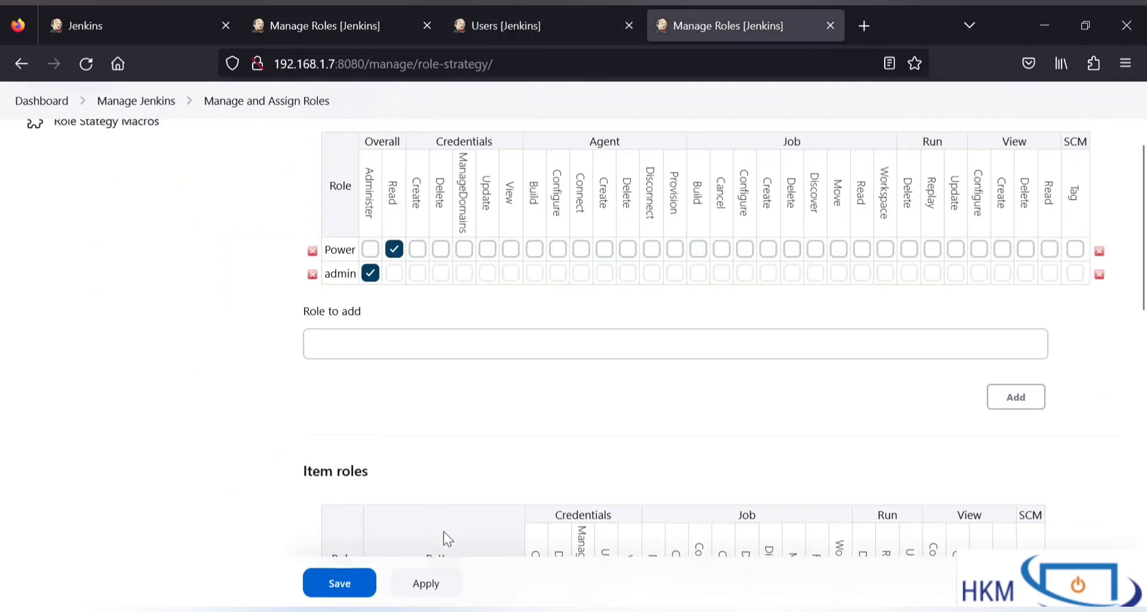
{"action": "scroll", "coordinate": [38, 172], "scroll_direction": "up", "scroll_amount": 3}
{"action": "left_click", "coordinate": [65, 254]}
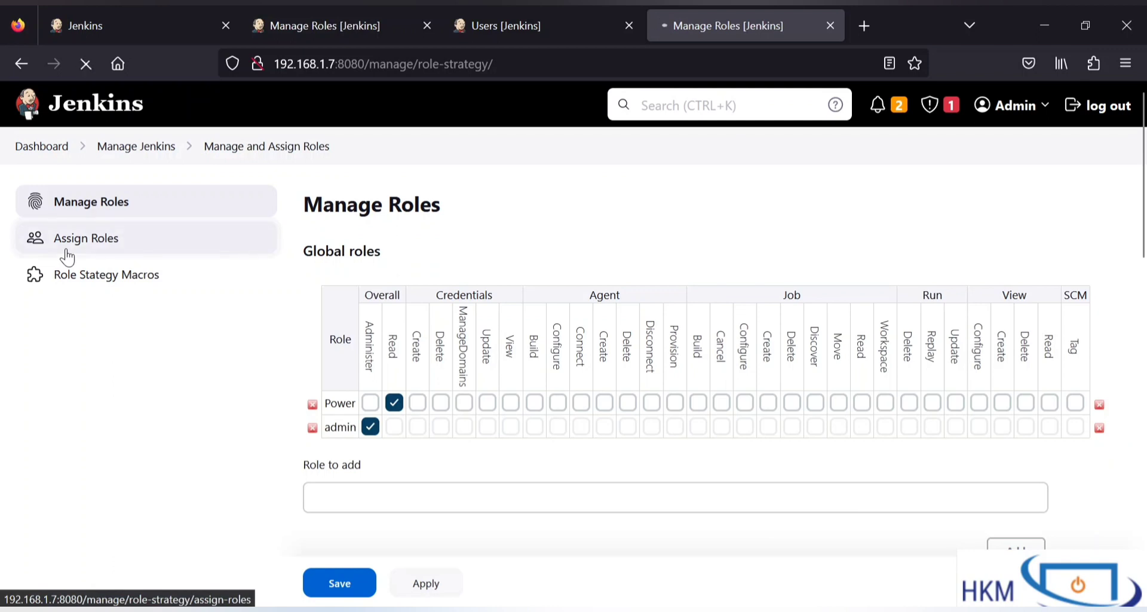
{"action": "scroll", "coordinate": [448, 330], "scroll_direction": "down", "scroll_amount": 1}
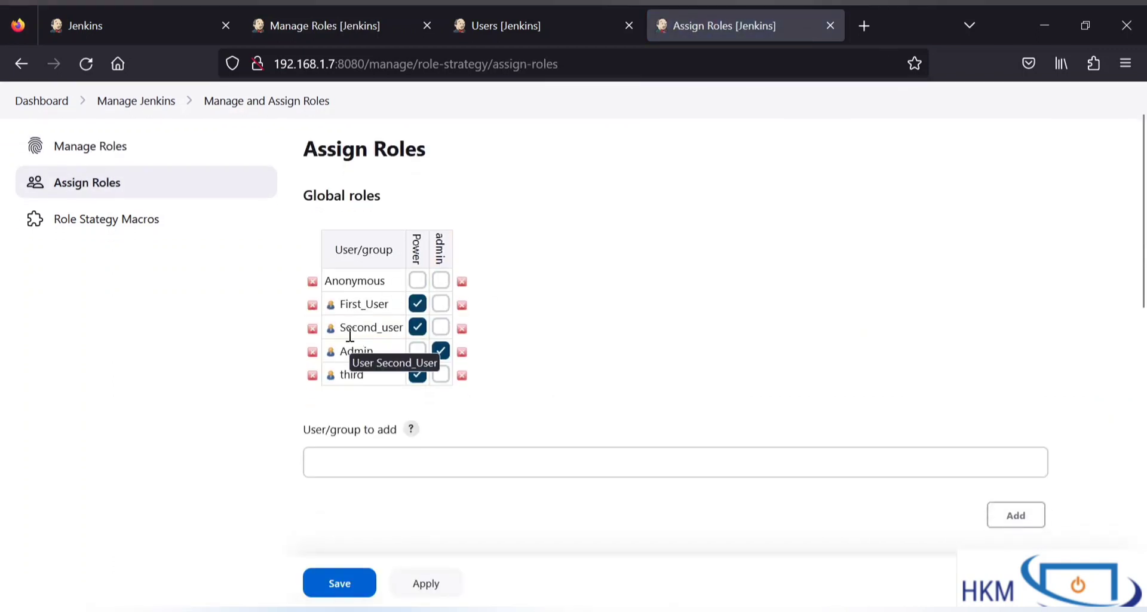
{"action": "scroll", "coordinate": [390, 334], "scroll_direction": "down", "scroll_amount": 5}
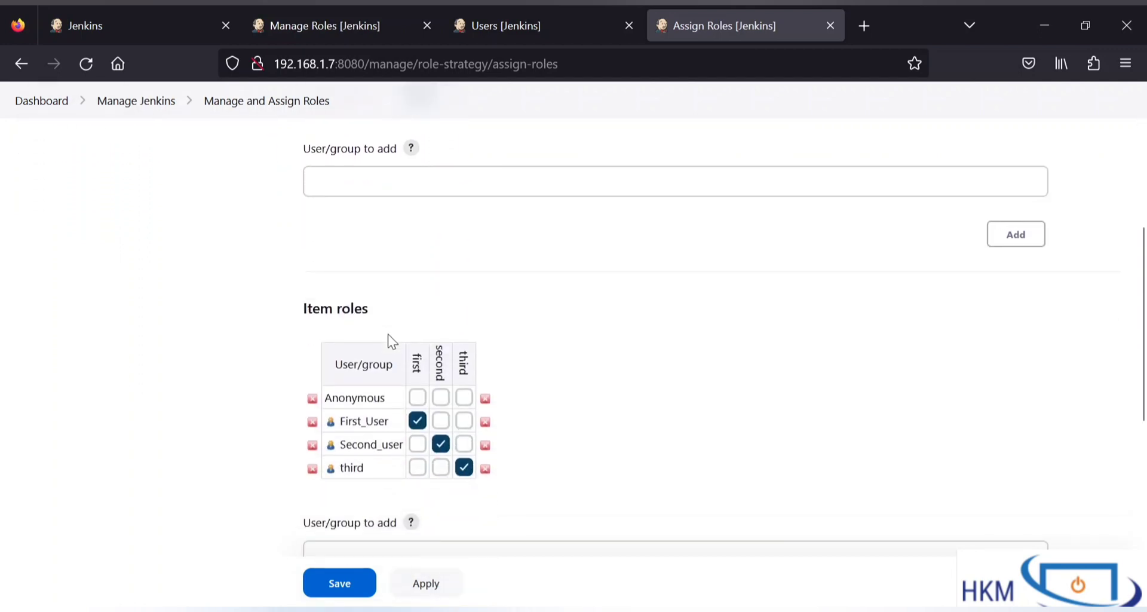
{"action": "scroll", "coordinate": [389, 341], "scroll_direction": "up", "scroll_amount": 4}
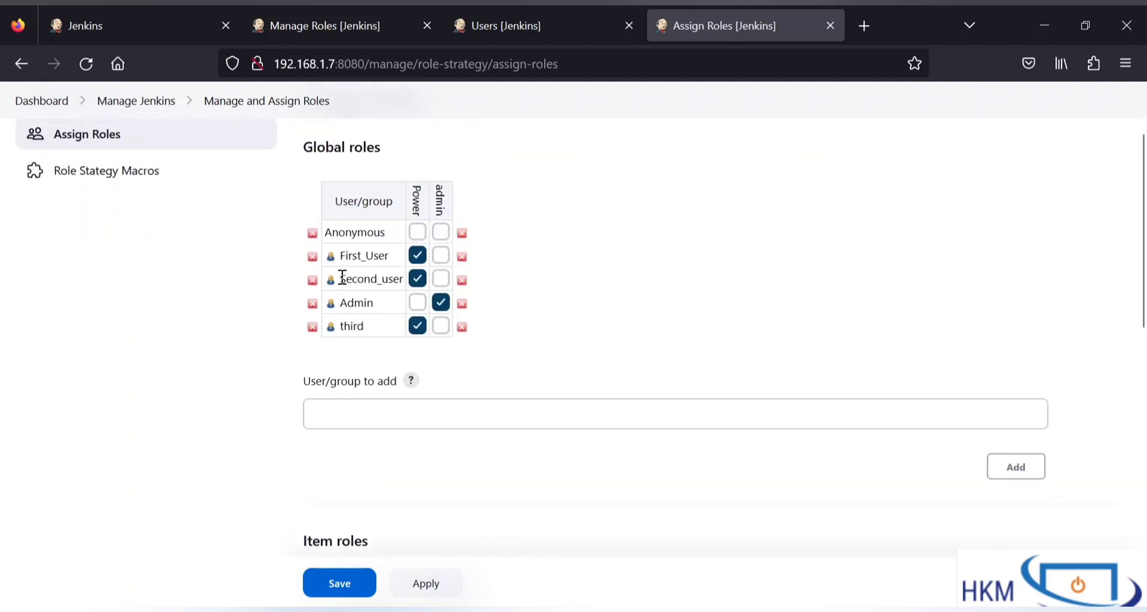
Step: Compare the Second_user name in global roles with its user ID in the Users list
{"action": "left_click_drag", "start_coordinate": [340, 278], "coordinate": [481, 277]}
{"action": "key", "text": "ctrl+c"}
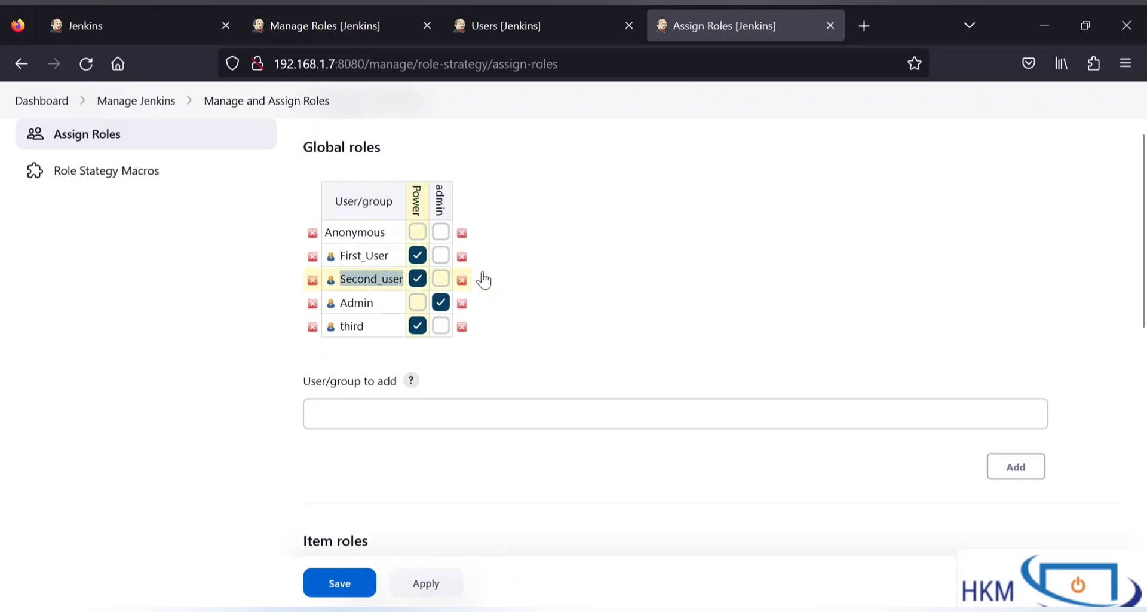
{"action": "left_click", "coordinate": [573, 18]}
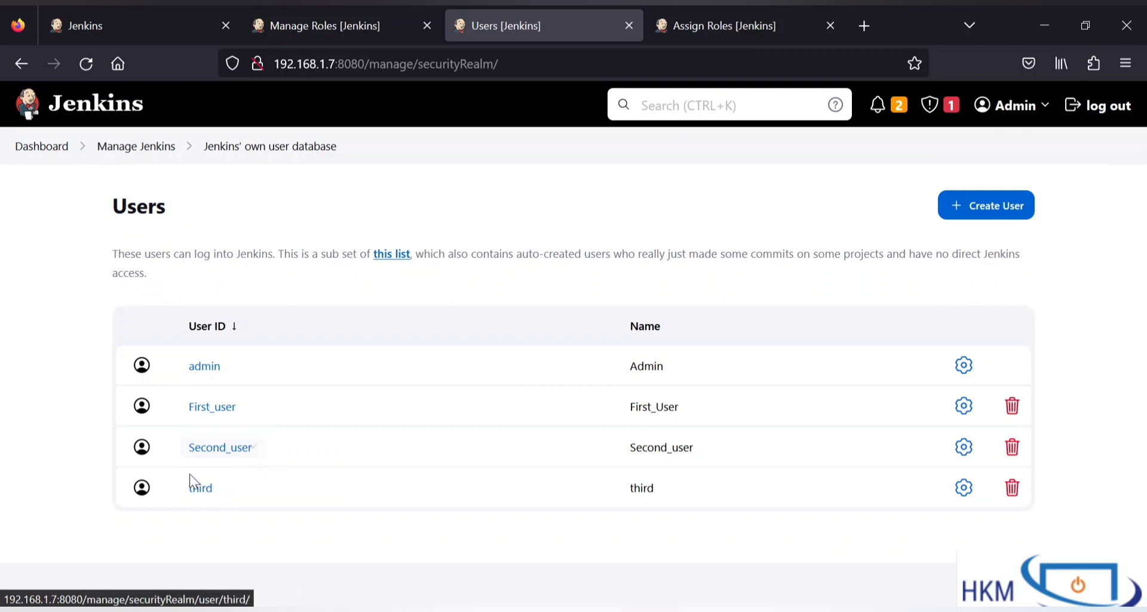
{"action": "left_click_drag", "start_coordinate": [180, 453], "coordinate": [225, 458]}
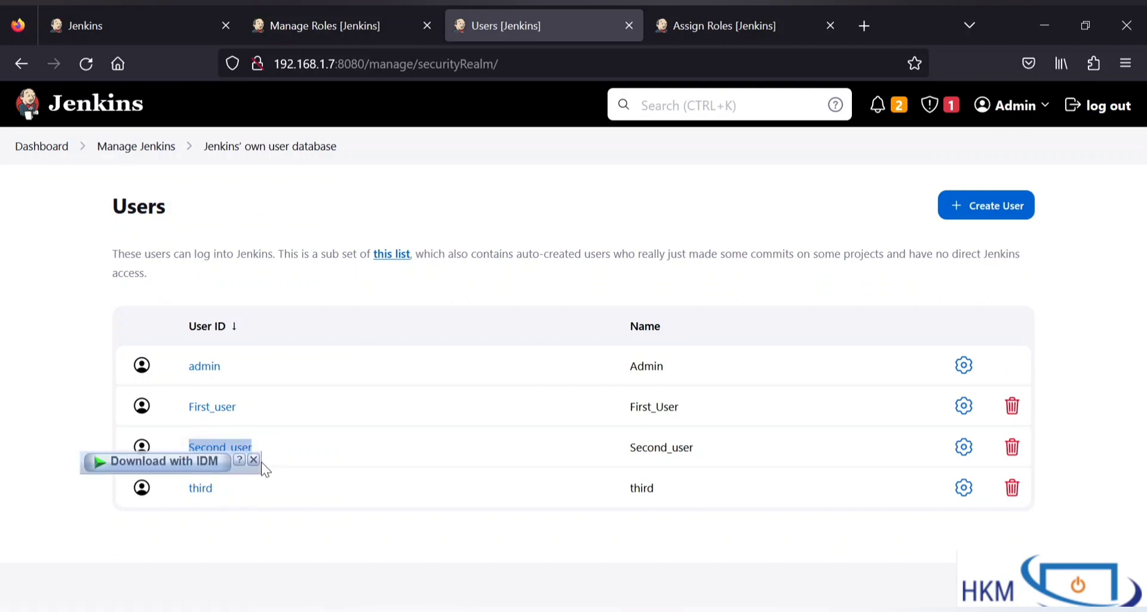
{"action": "left_click", "coordinate": [681, 34]}
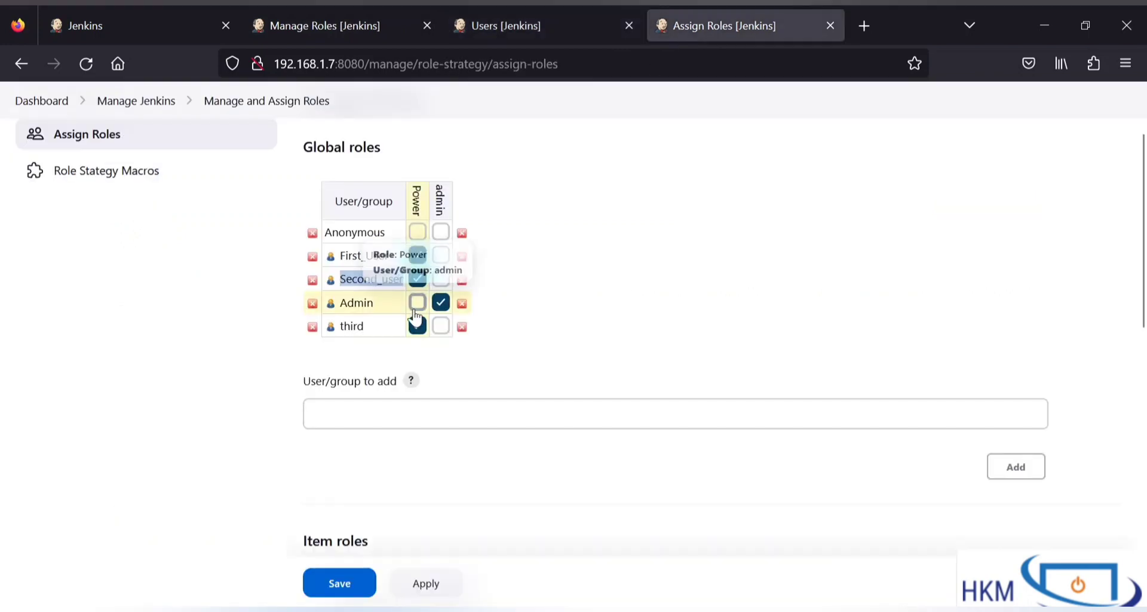
Step: Replace Second_user's global roles row with the pasted user ID and grant Power
{"action": "left_click", "coordinate": [312, 280]}
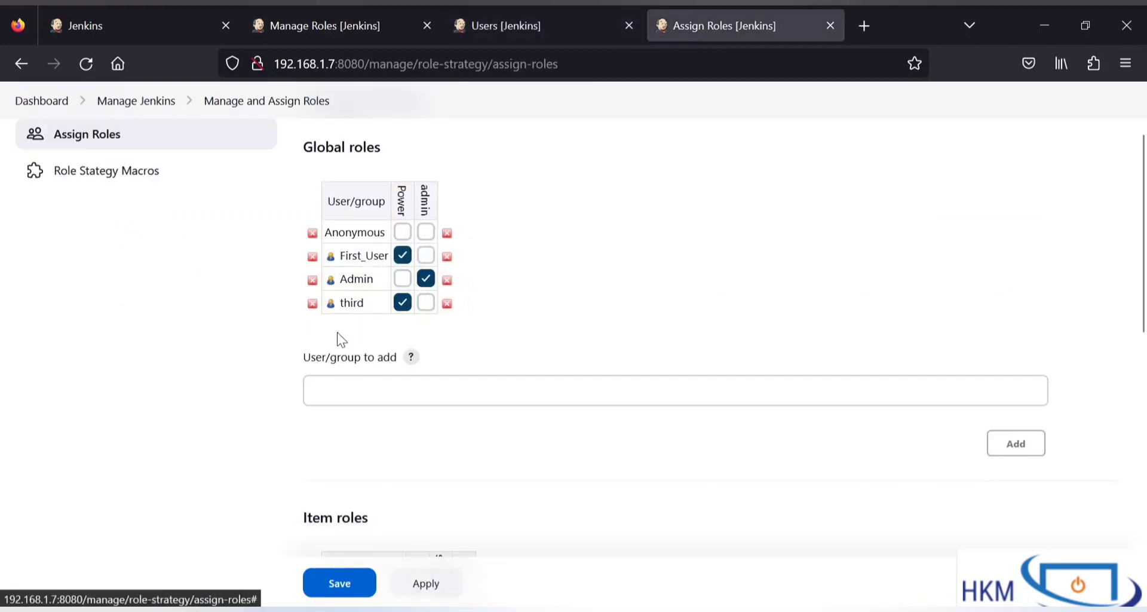
{"action": "left_click", "coordinate": [358, 387]}
{"action": "key", "text": "ctrl+v"}
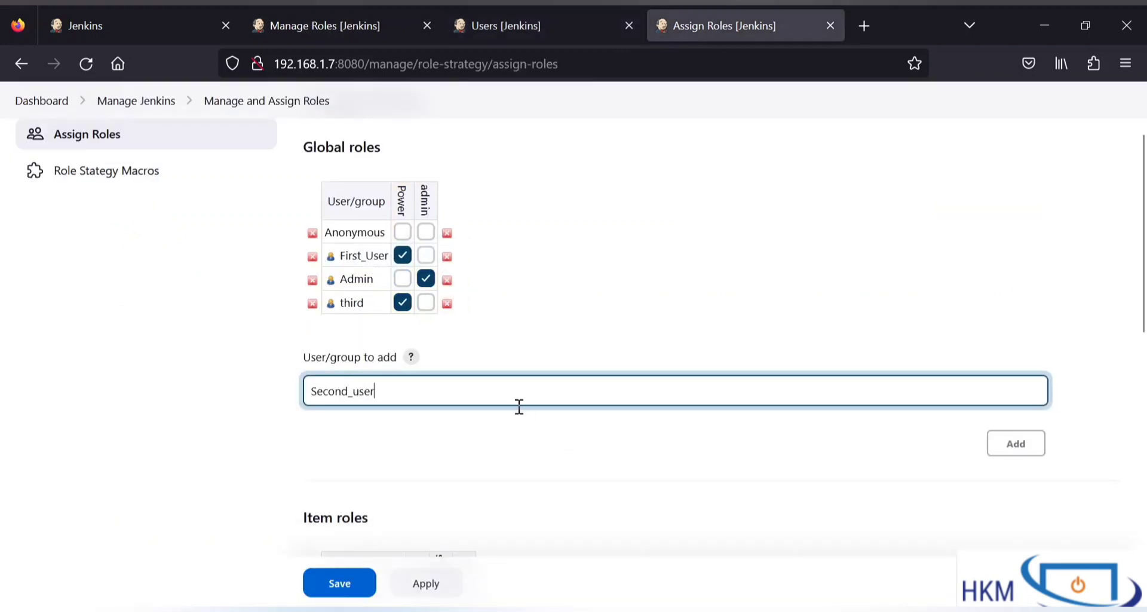
{"action": "left_click", "coordinate": [996, 449]}
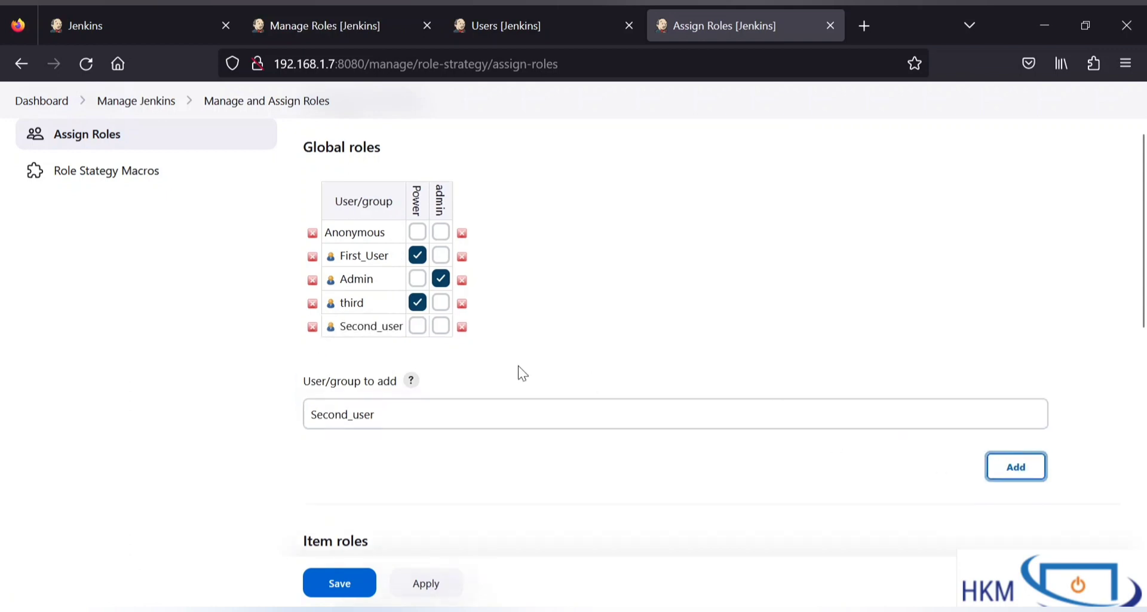
{"action": "left_click", "coordinate": [418, 326]}
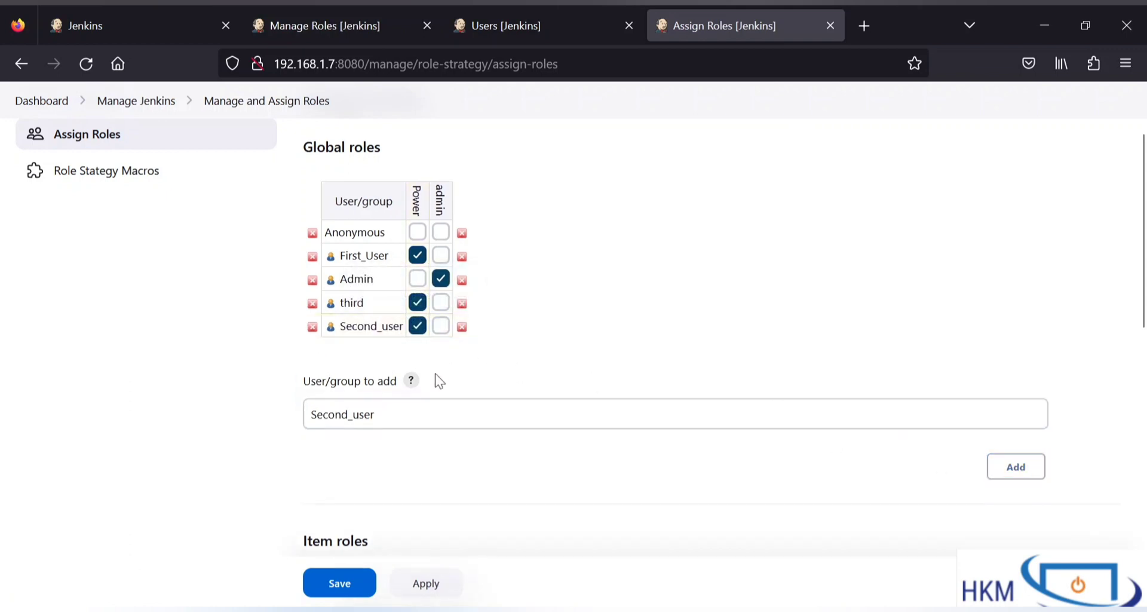
{"action": "scroll", "coordinate": [379, 485], "scroll_direction": "down", "scroll_amount": 5}
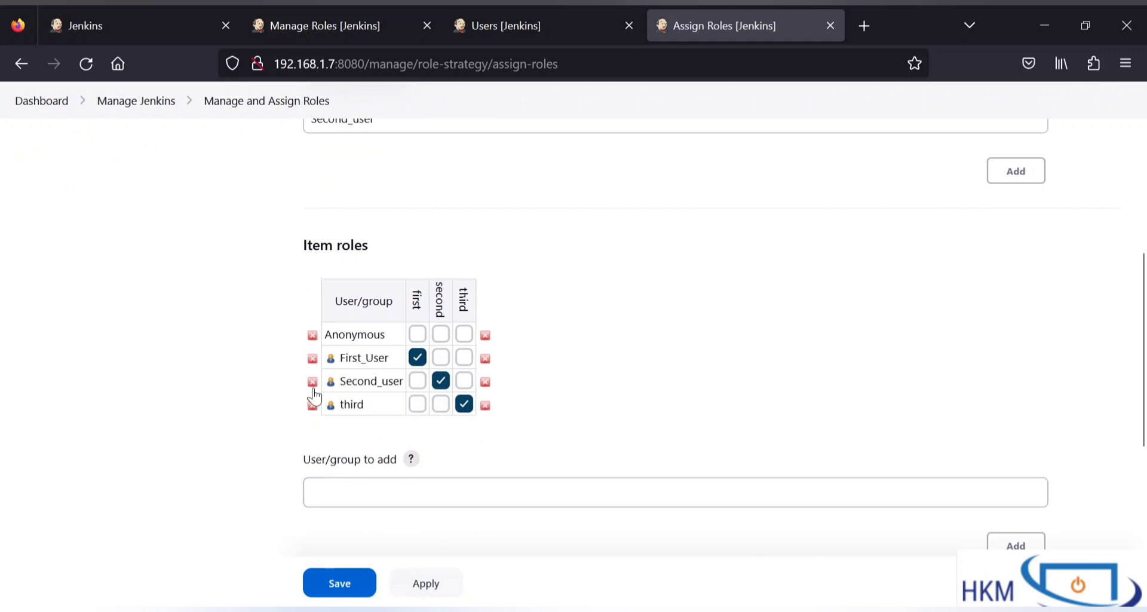
Step: Re-add Second_user to item roles with the second role and save the assignments
{"action": "left_click", "coordinate": [312, 382]}
{"action": "left_click", "coordinate": [361, 471]}
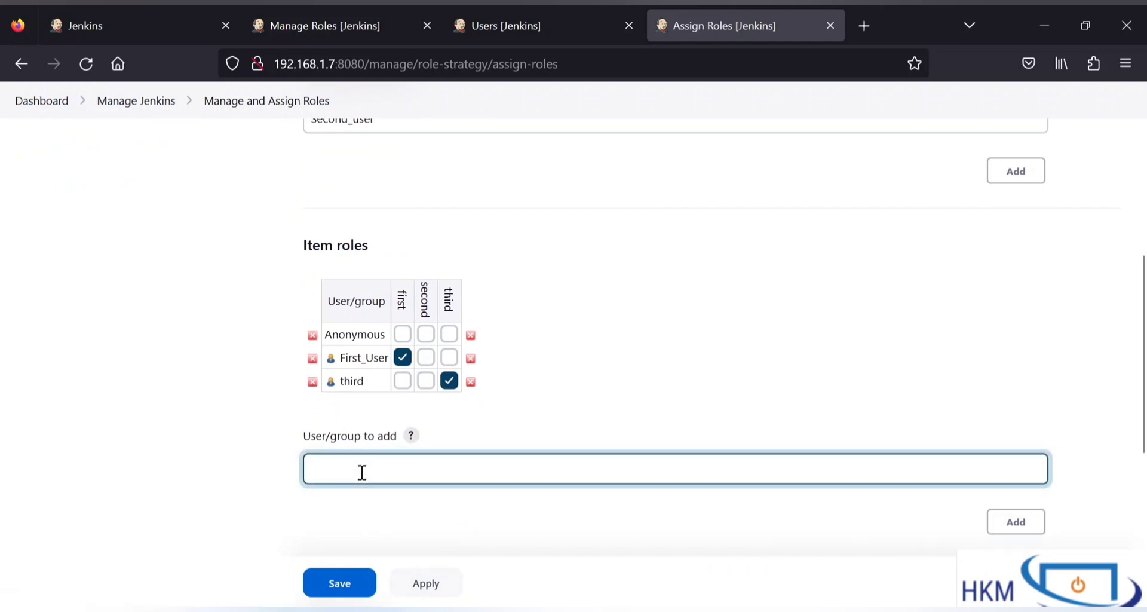
{"action": "key", "text": "ctrl+v"}
{"action": "left_click", "coordinate": [1016, 521]}
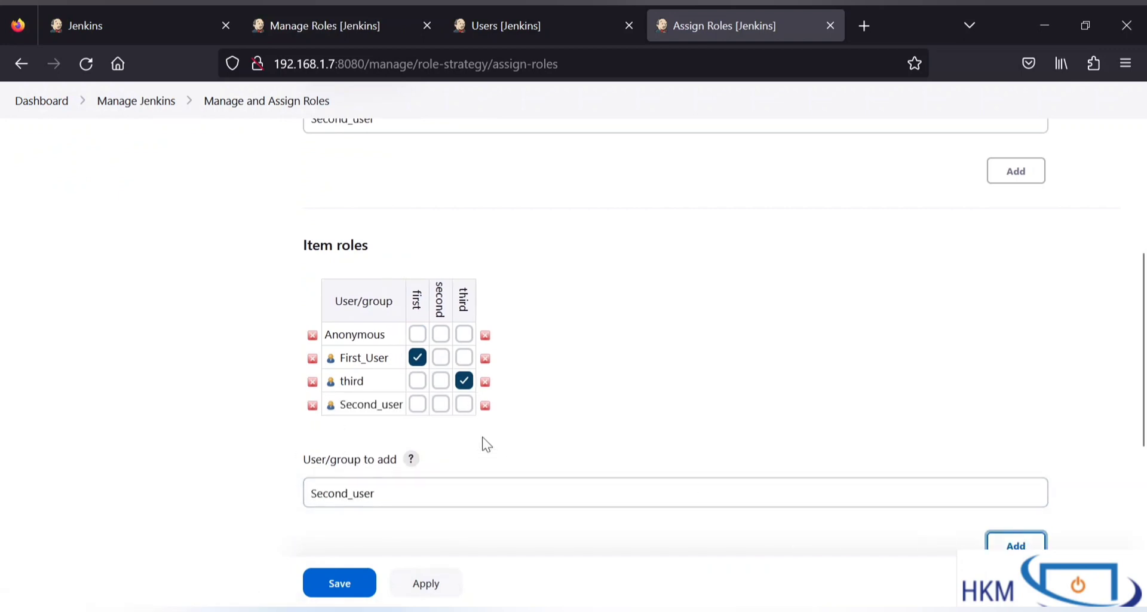
{"action": "left_click", "coordinate": [440, 404]}
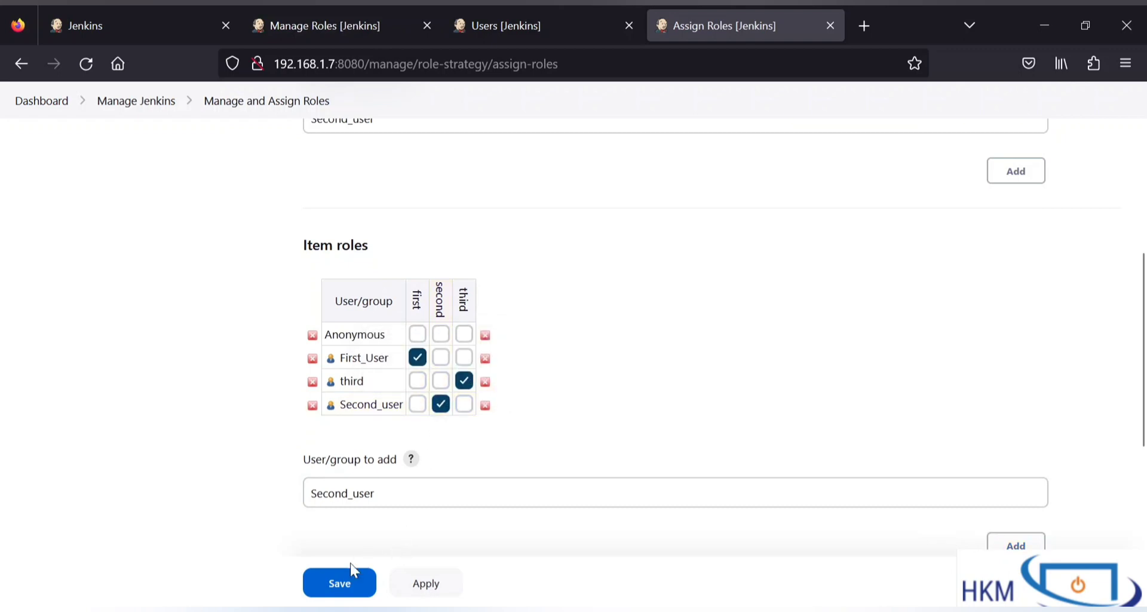
{"action": "left_click", "coordinate": [338, 587]}
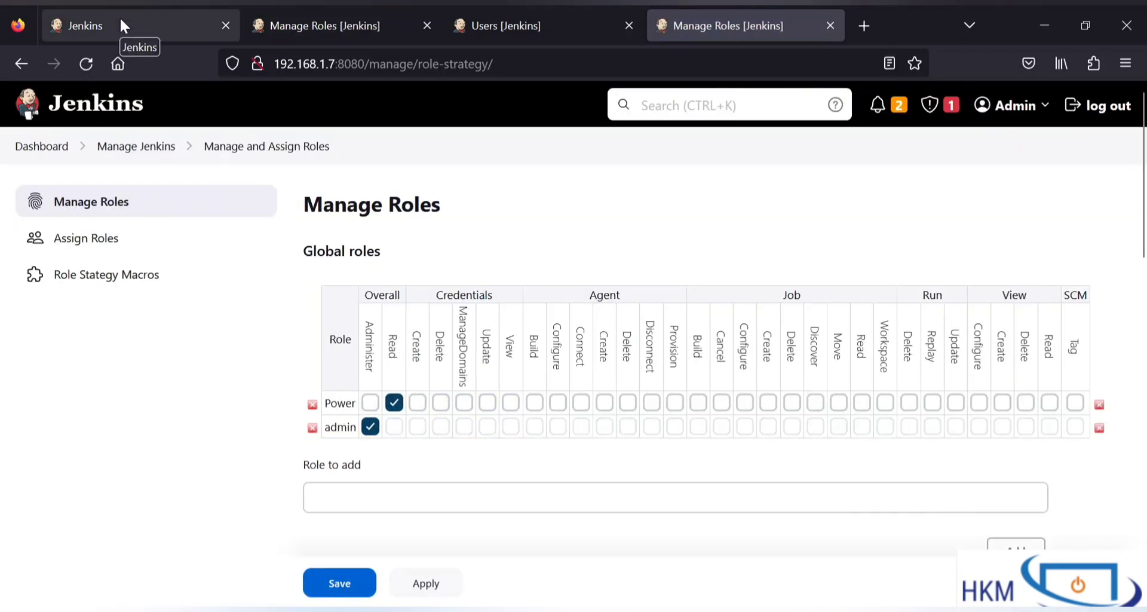
Step: Sign out of the current Jenkins session
{"action": "left_click", "coordinate": [153, 7]}
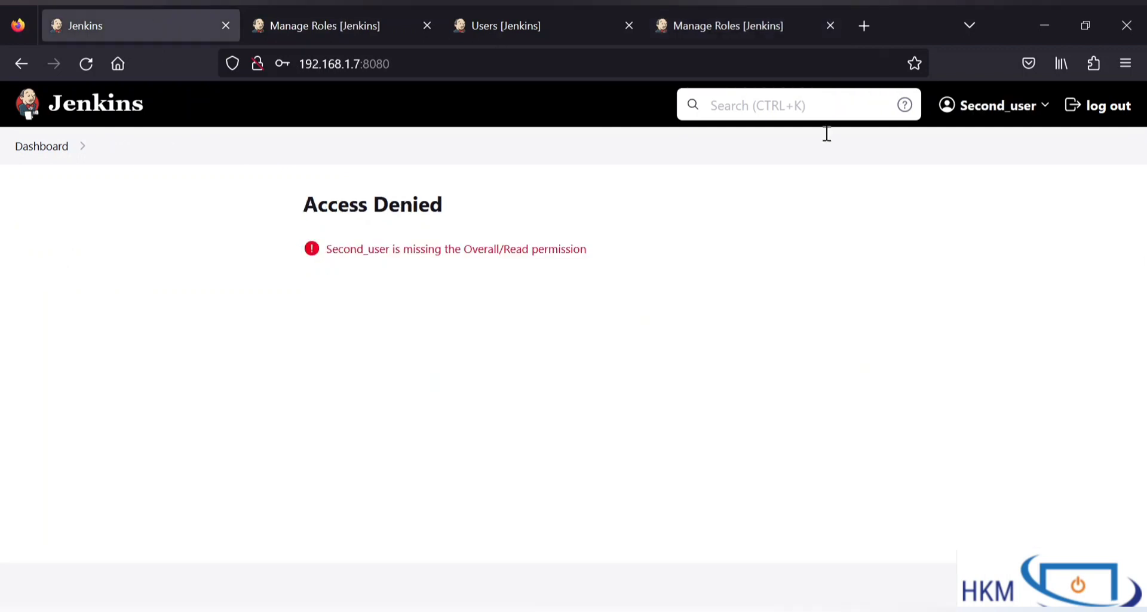
{"action": "left_click", "coordinate": [1087, 113]}
{"action": "left_click", "coordinate": [564, 321]}
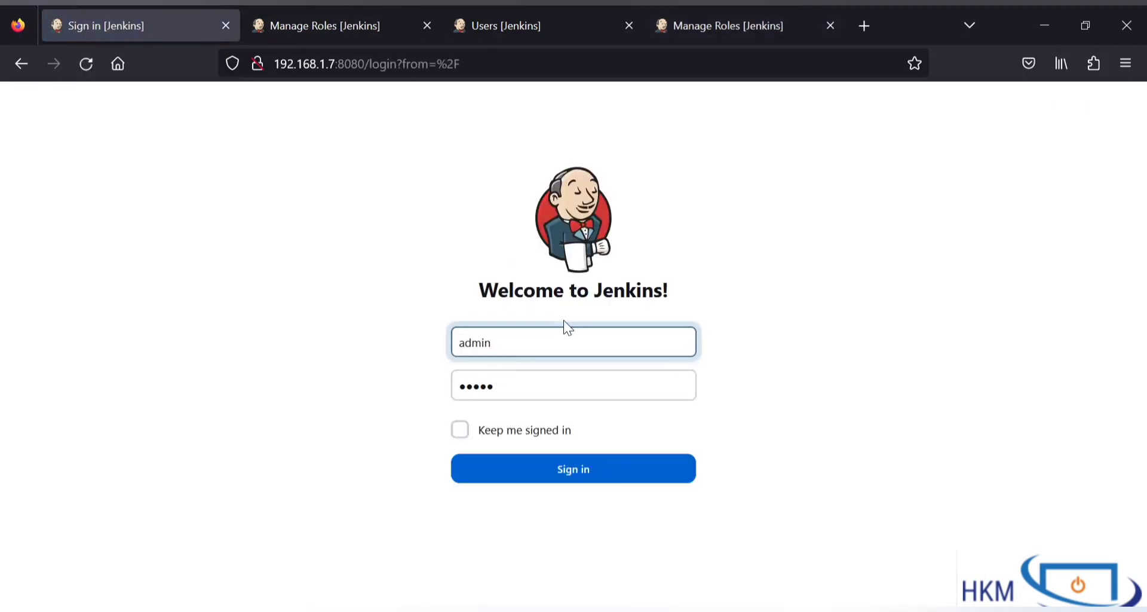
{"action": "key", "text": "ctrl+a"}
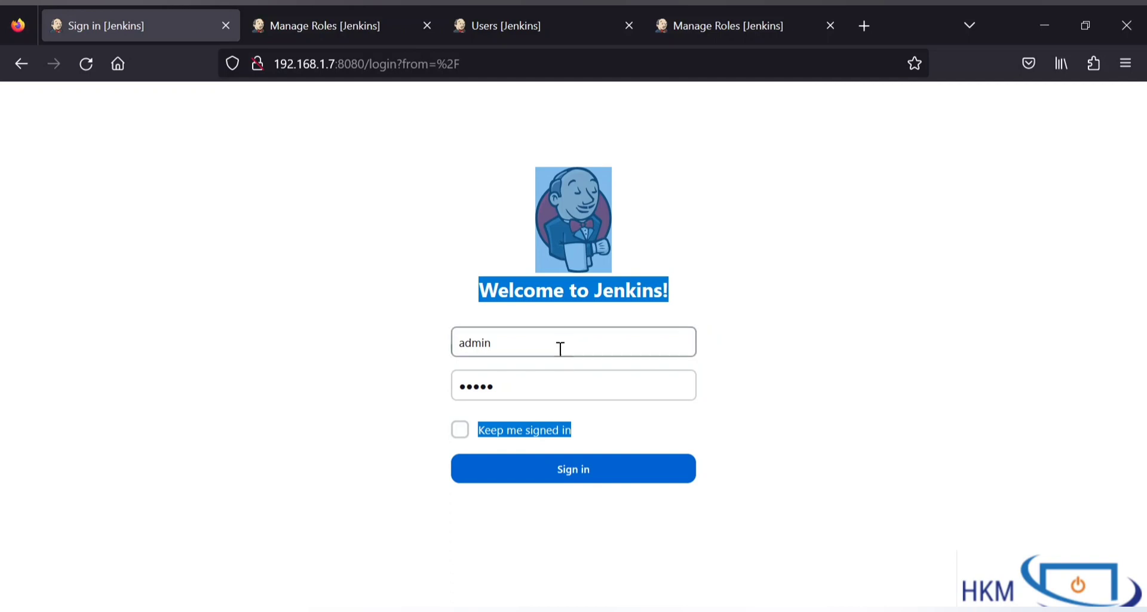
Step: Sign in as Second_user with its password and check the dashboard contents
{"action": "left_click", "coordinate": [561, 347]}
{"action": "key", "text": "ctrl+a"}
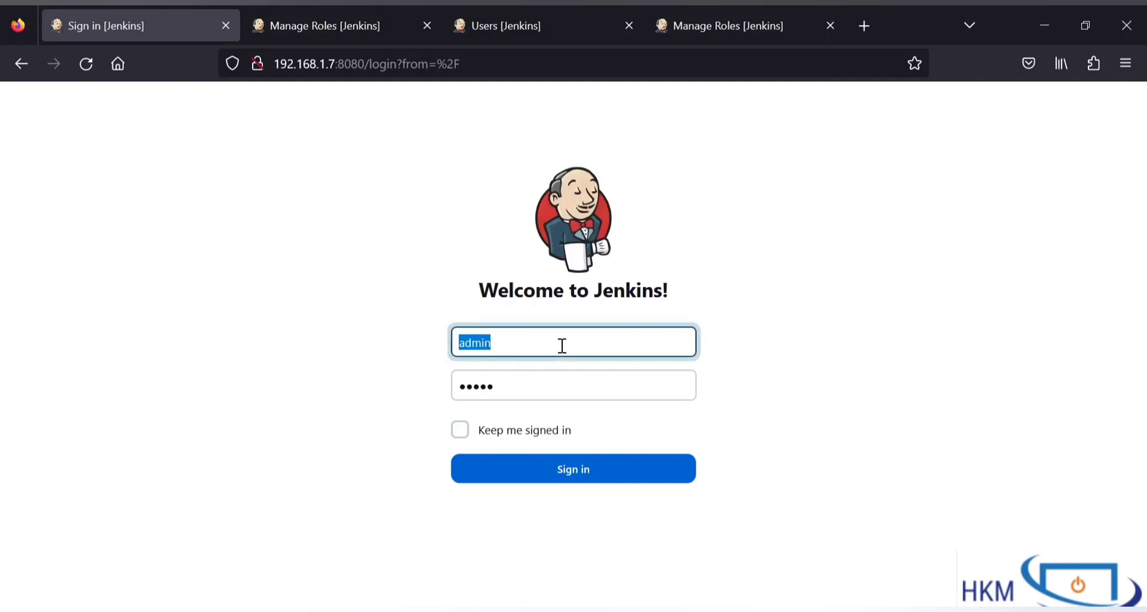
{"action": "type", "text": "Sec"}
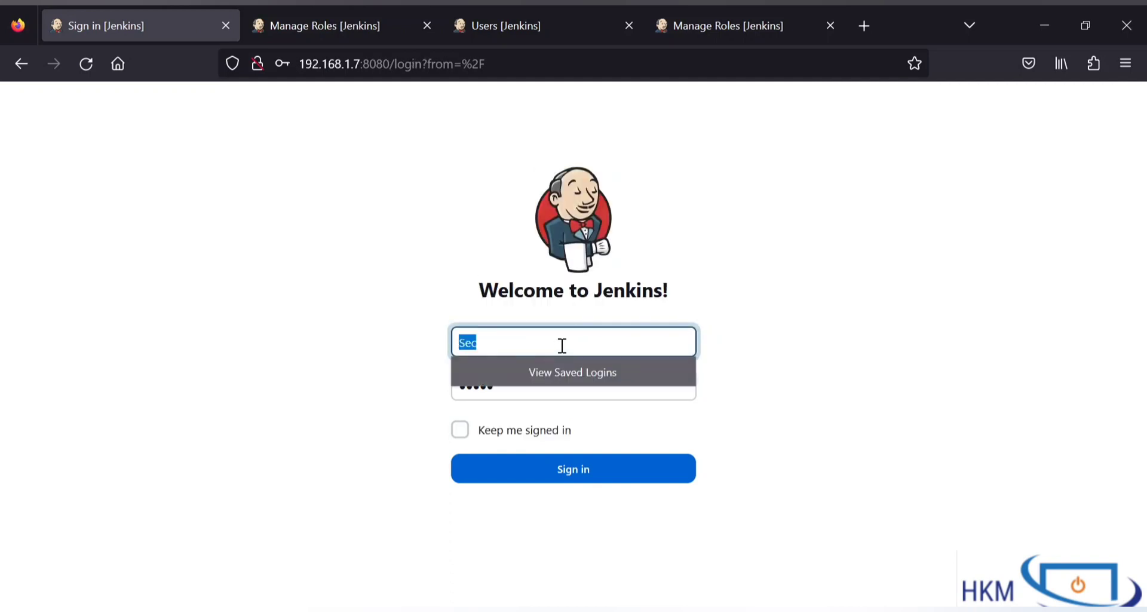
{"action": "type", "text": "ond_user"}
{"action": "left_click", "coordinate": [578, 389]}
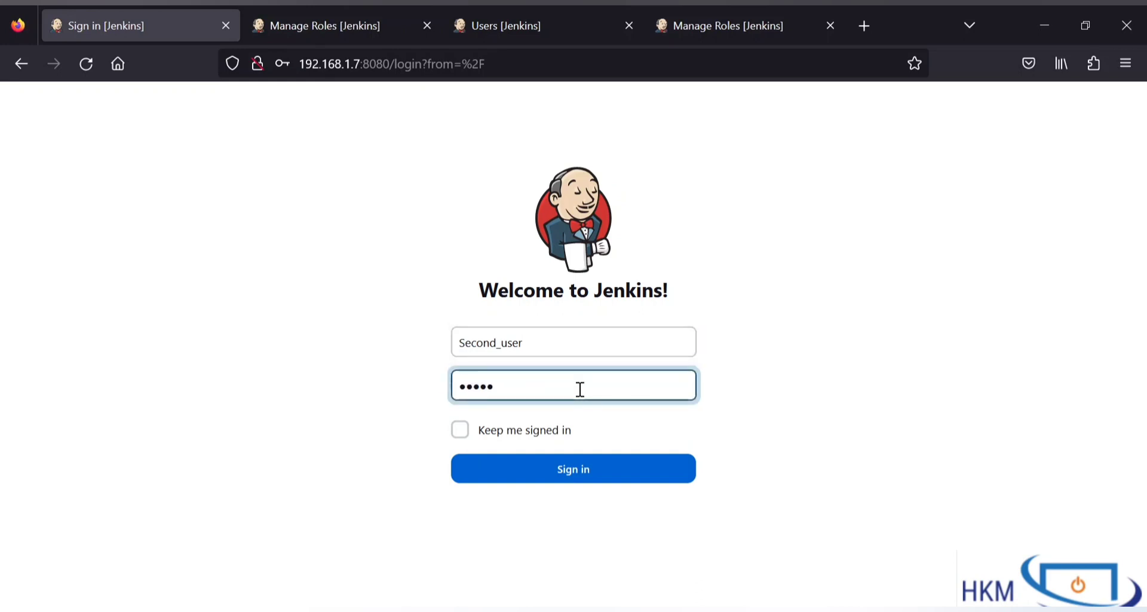
{"action": "key", "text": "ctrl+a"}
{"action": "type", "text": "s"}
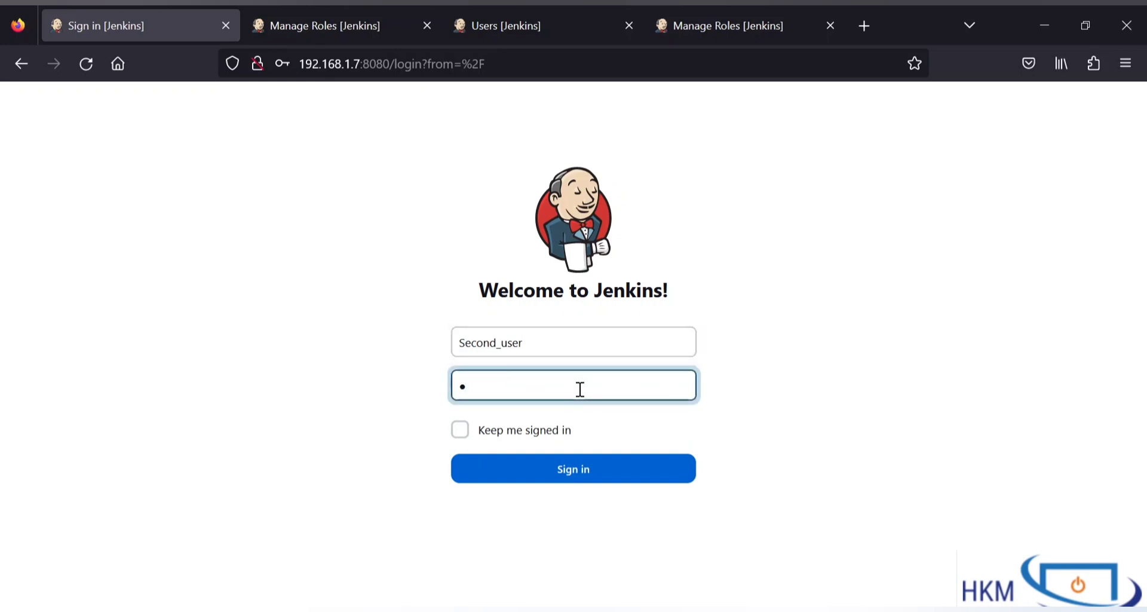
{"action": "left_click", "coordinate": [584, 470]}
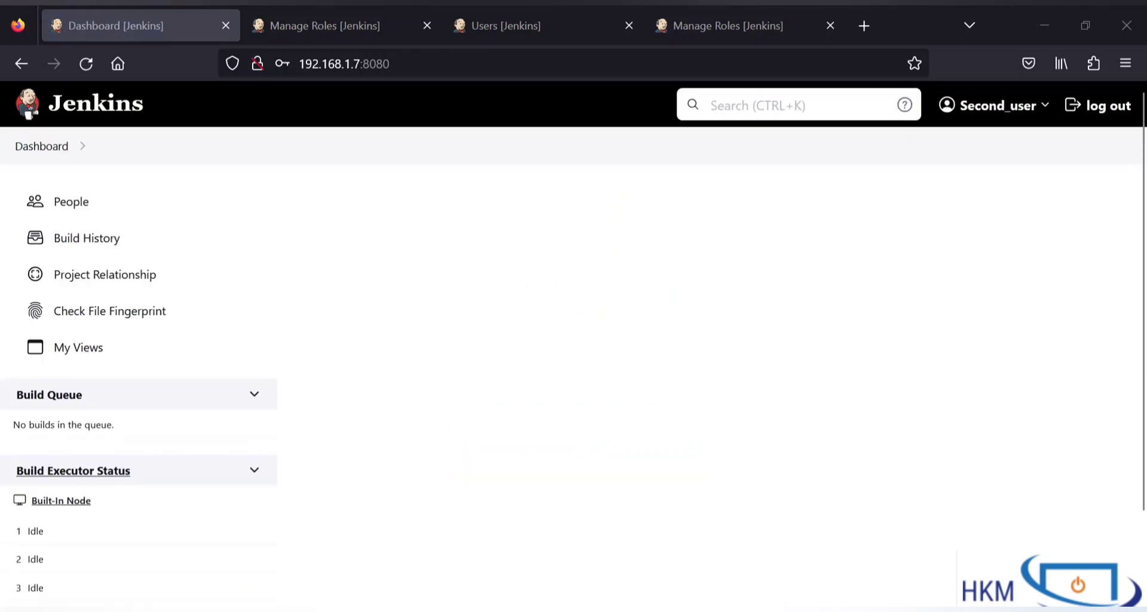
{"action": "scroll", "coordinate": [486, 351], "scroll_direction": "down", "scroll_amount": 2}
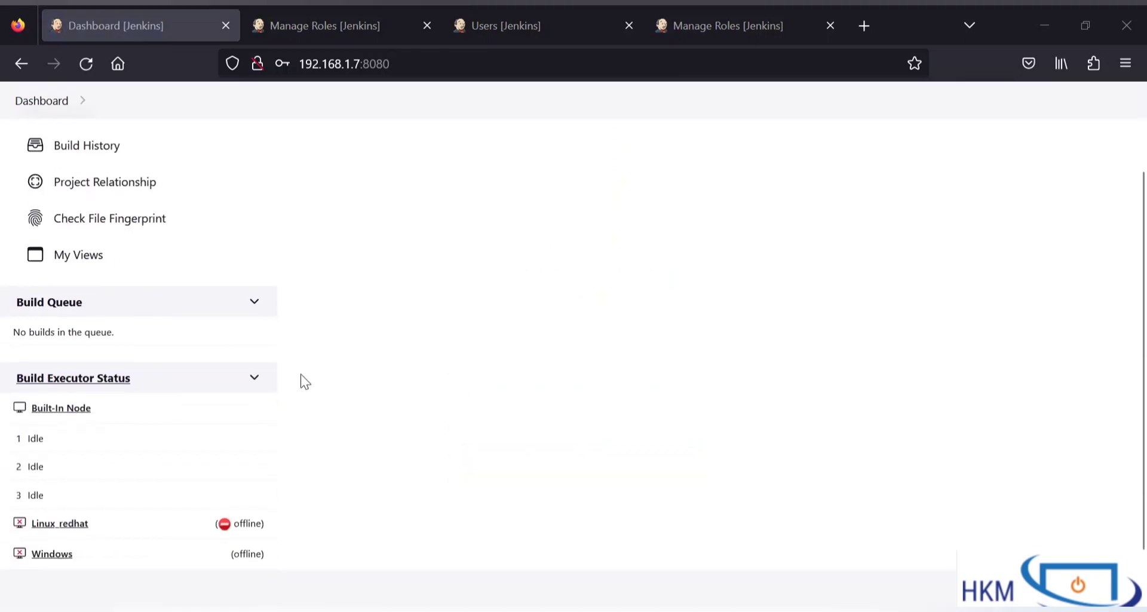
{"action": "scroll", "coordinate": [391, 306], "scroll_direction": "down", "scroll_amount": 1}
{"action": "scroll", "coordinate": [394, 309], "scroll_direction": "up", "scroll_amount": 2}
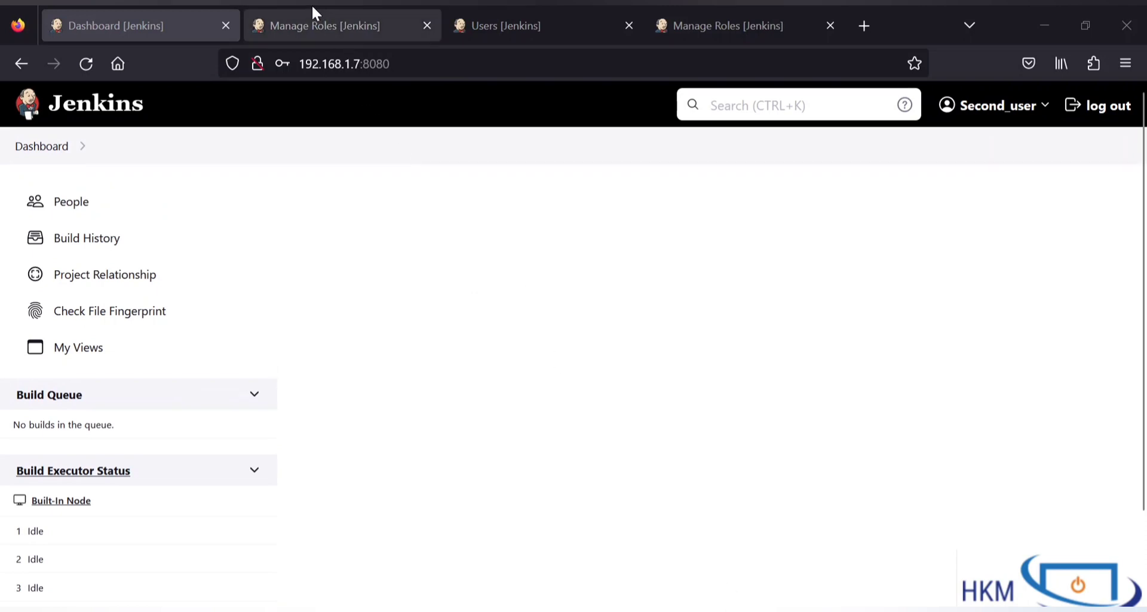
Step: Open the second item role's Custom_Workspace pattern for editing on Manage Roles
{"action": "left_click", "coordinate": [549, 24]}
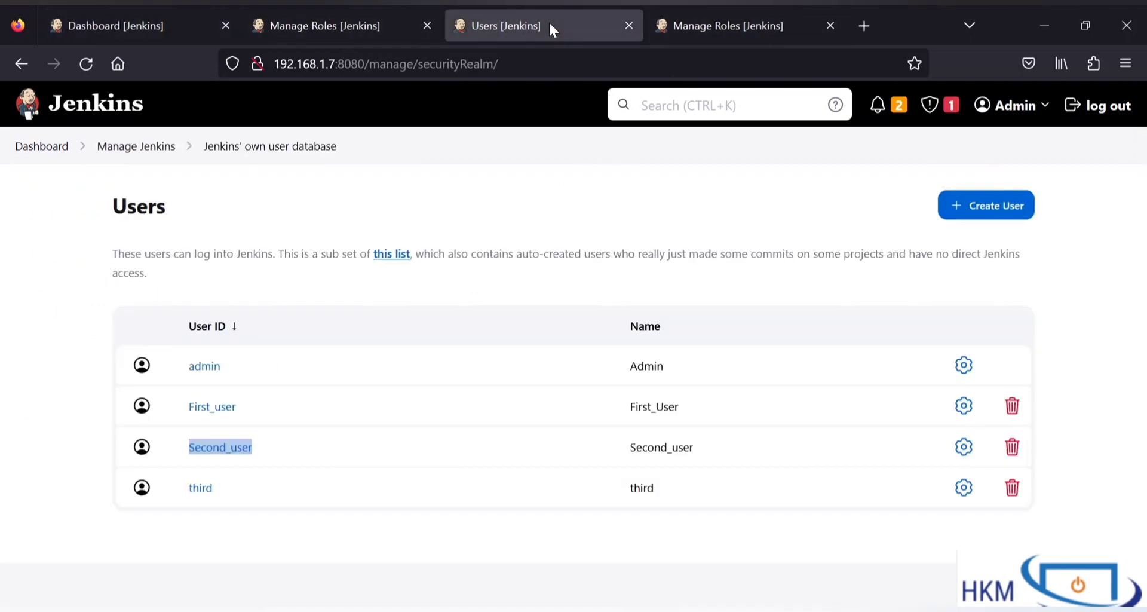
{"action": "left_click", "coordinate": [730, 24]}
{"action": "scroll", "coordinate": [468, 478], "scroll_direction": "down", "scroll_amount": 6}
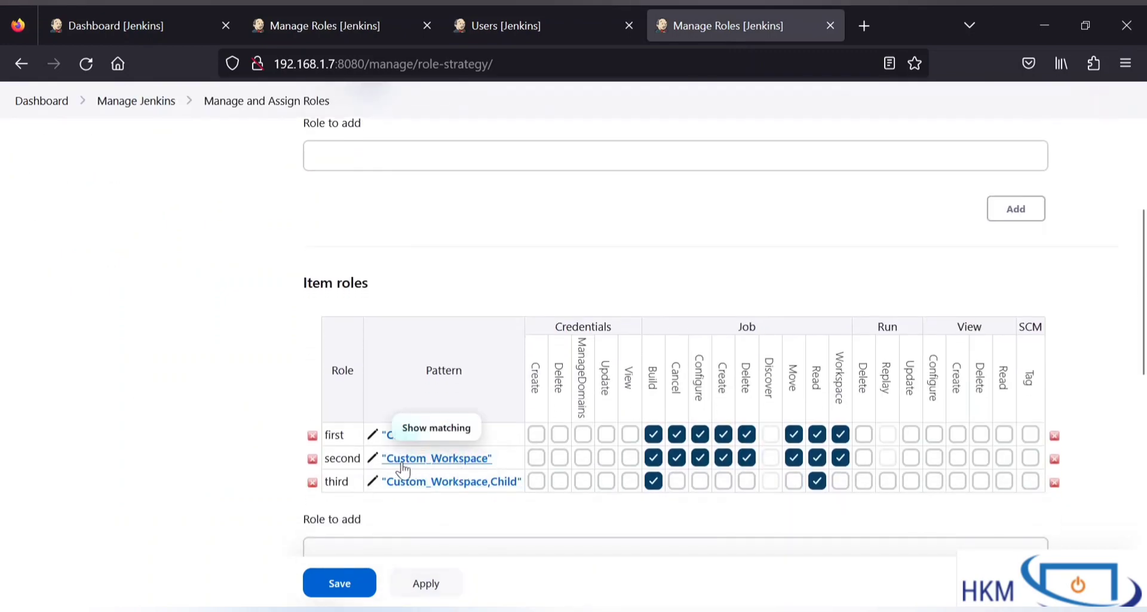
{"action": "left_click", "coordinate": [371, 462]}
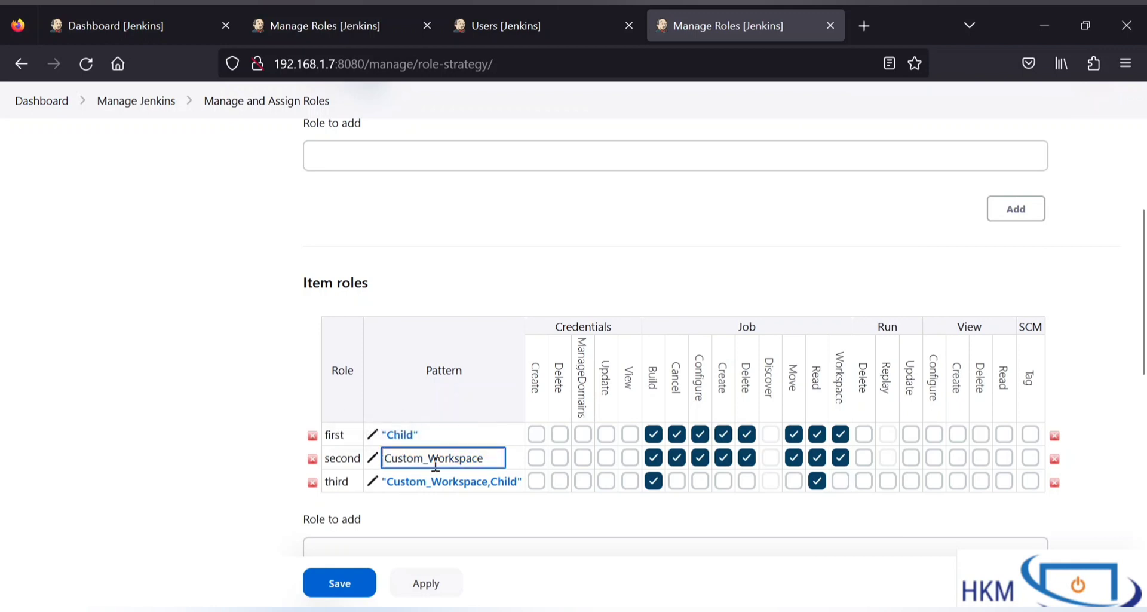
Step: Log out and sign back in as administrator
{"action": "left_click", "coordinate": [156, 24]}
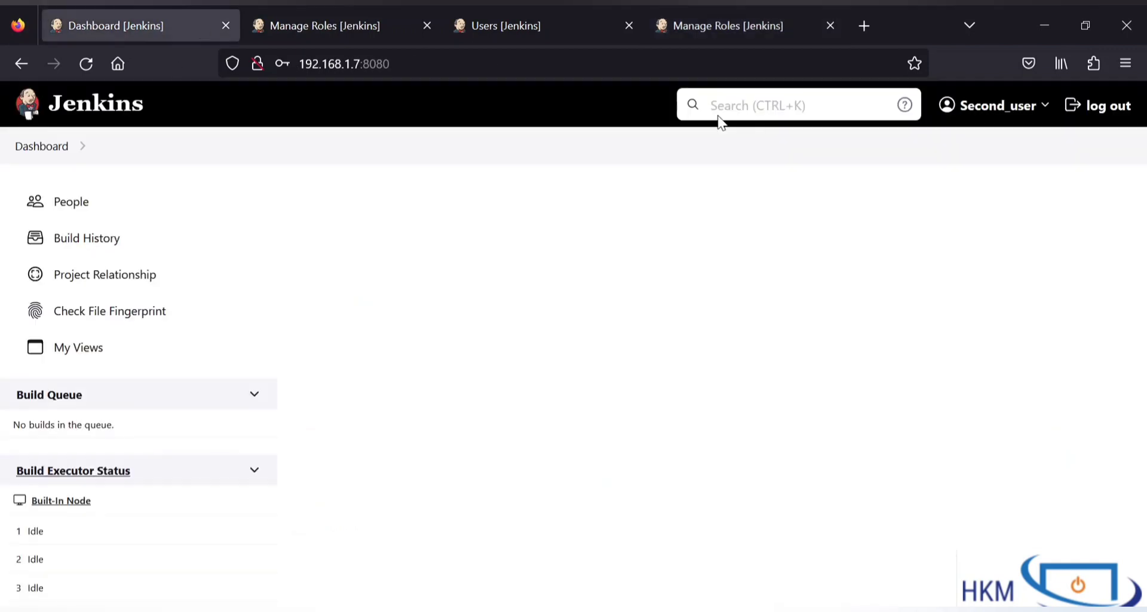
{"action": "left_click", "coordinate": [1103, 117]}
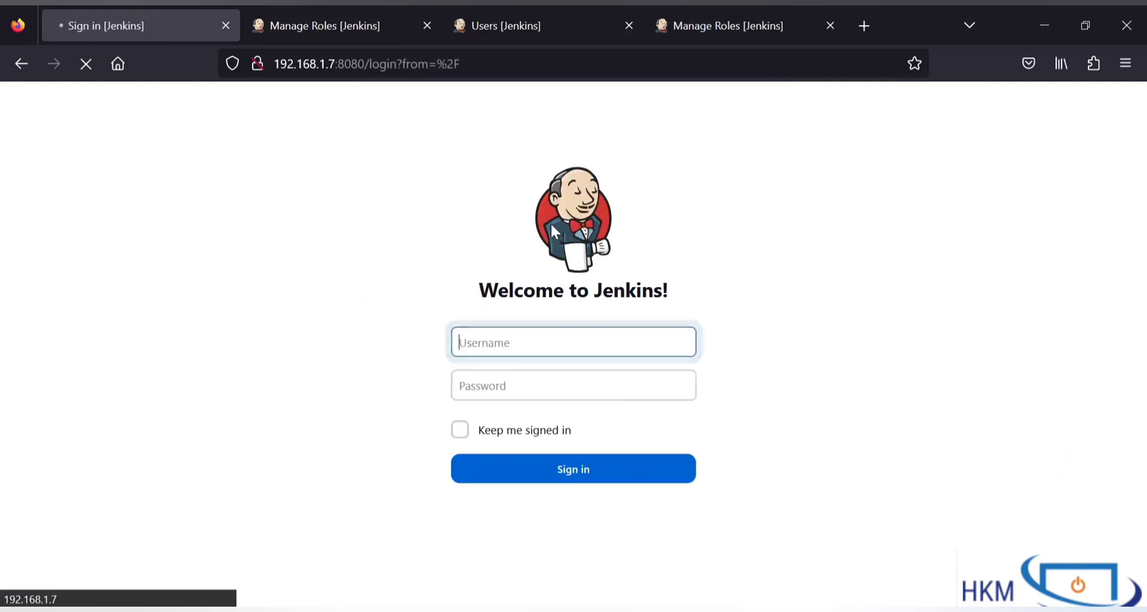
{"action": "left_click", "coordinate": [529, 481]}
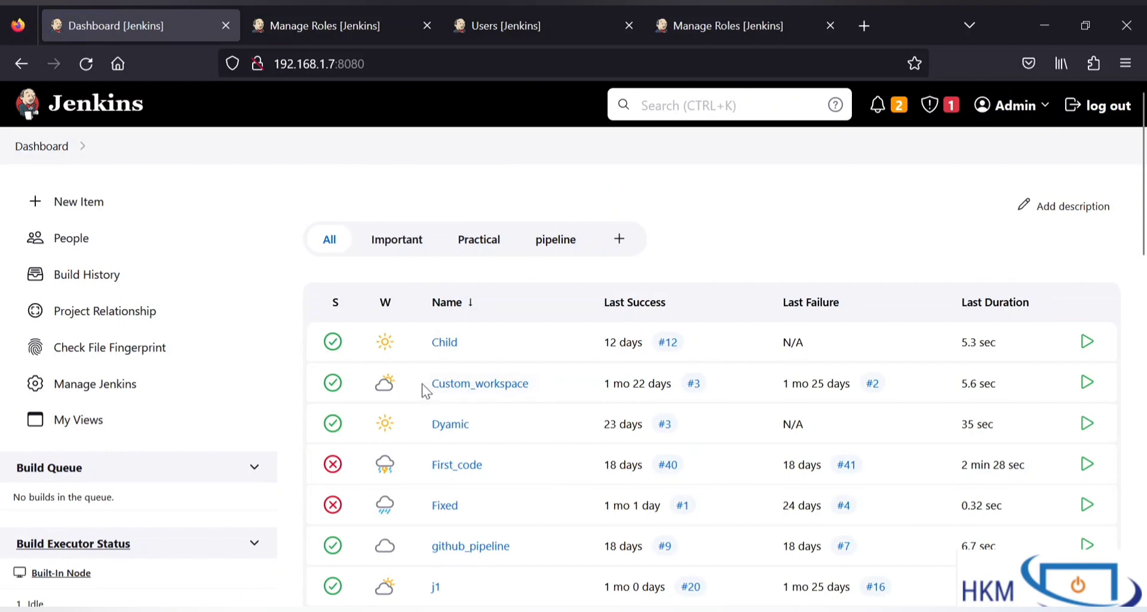
Step: Copy the exact job name and set the second role's pattern to Custom_workspace, then save
{"action": "left_click_drag", "start_coordinate": [423, 390], "coordinate": [530, 399]}
{"action": "key", "text": "ctrl+c"}
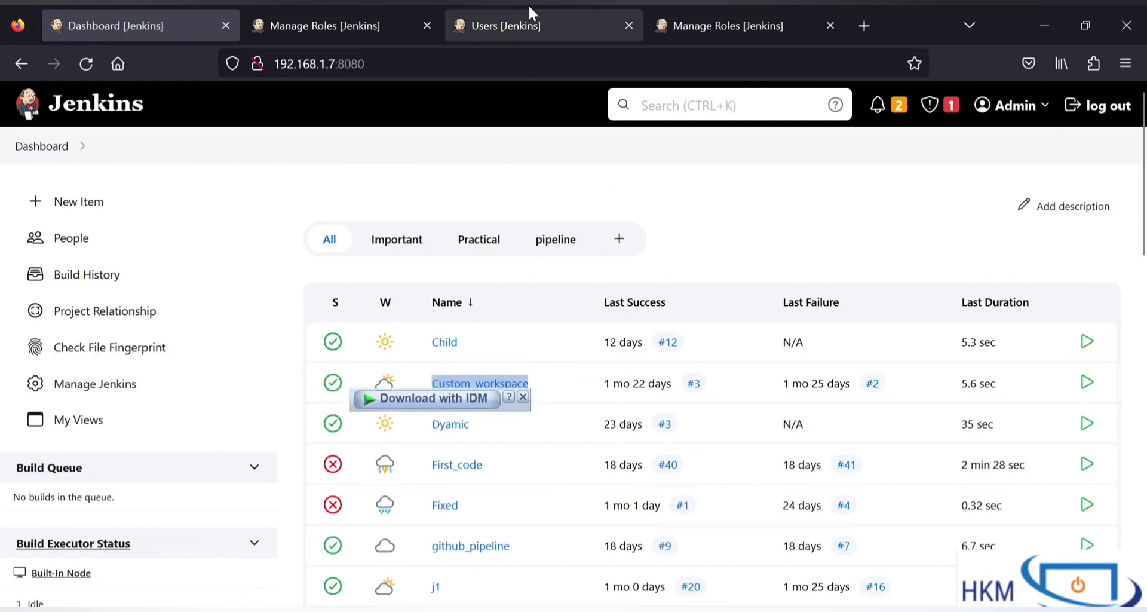
{"action": "left_click", "coordinate": [664, 19]}
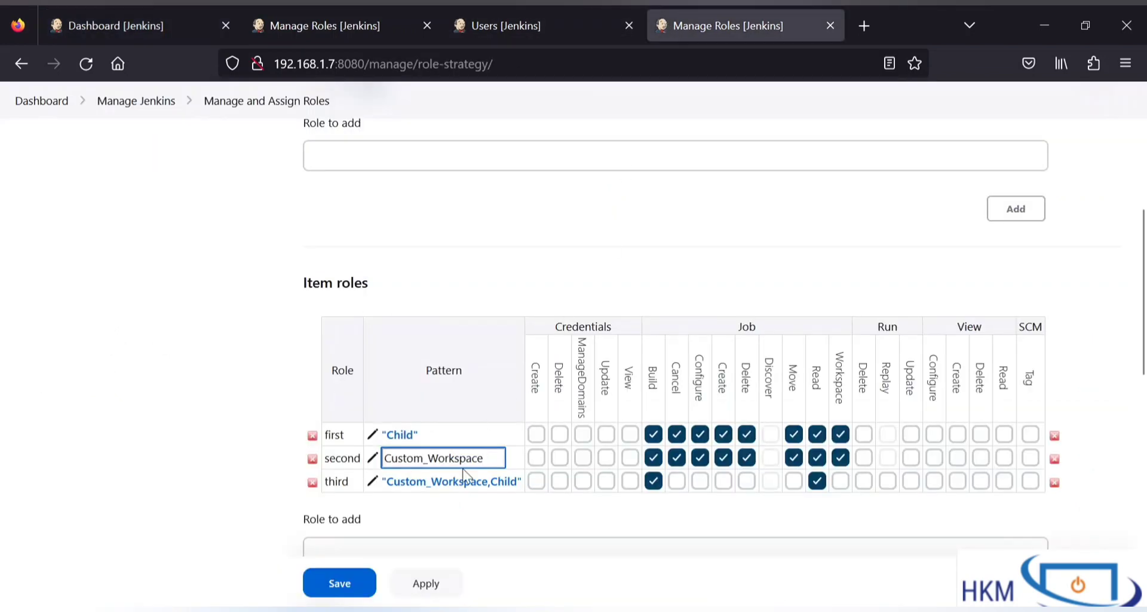
{"action": "key", "text": "ctrl+a"}
{"action": "key", "text": "ctrl+v"}
{"action": "left_click", "coordinate": [367, 584]}
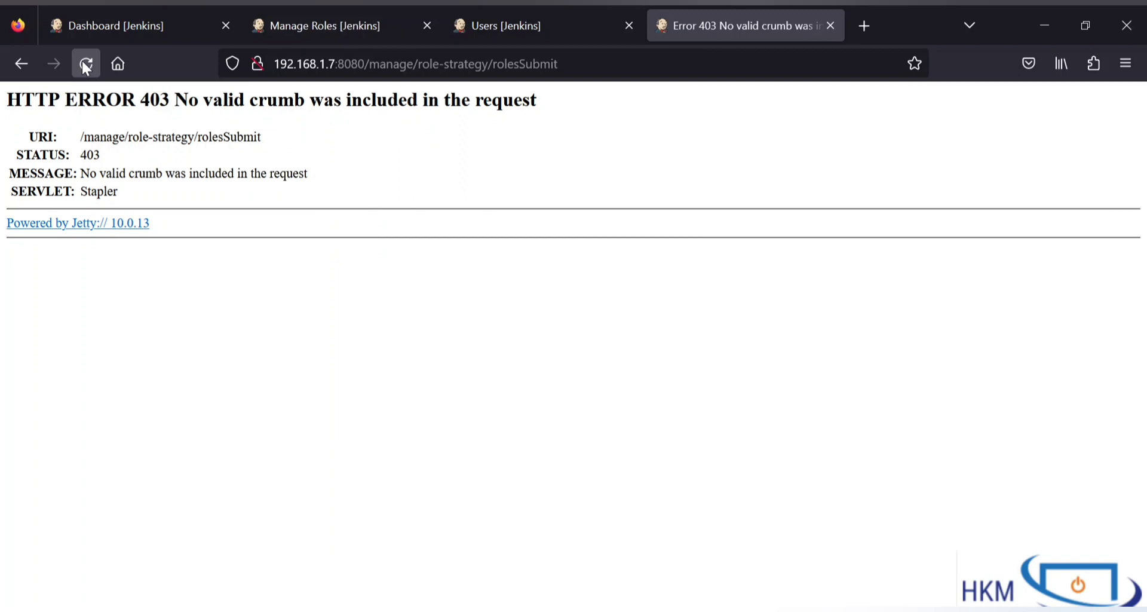
Step: Try recovering from the 403 crumb error by reloading and resending the form
{"action": "key", "text": "F5"}
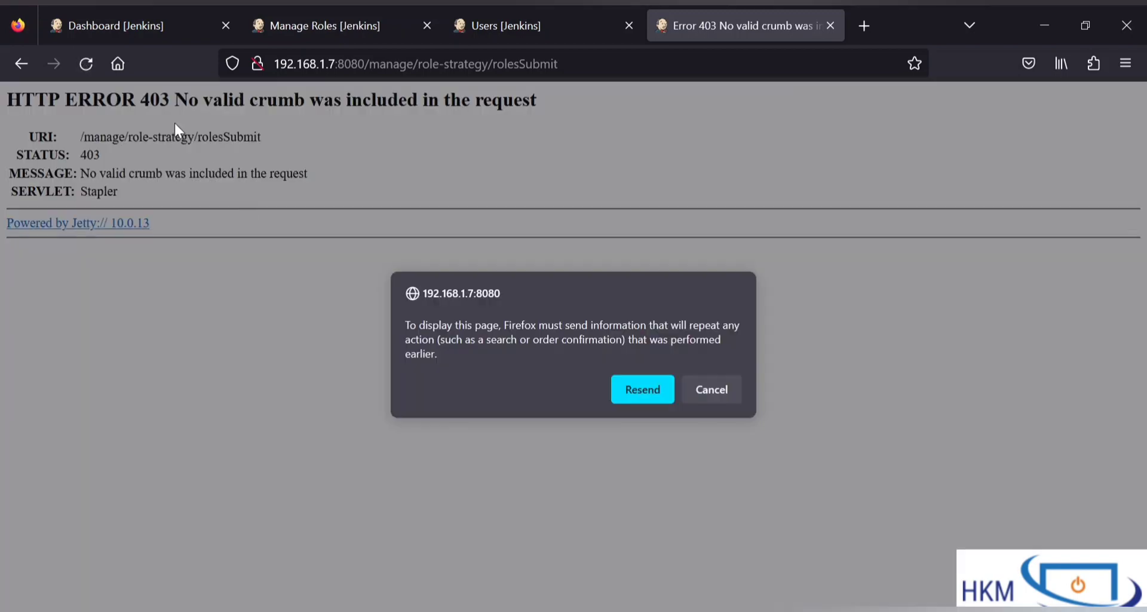
{"action": "left_click", "coordinate": [632, 376]}
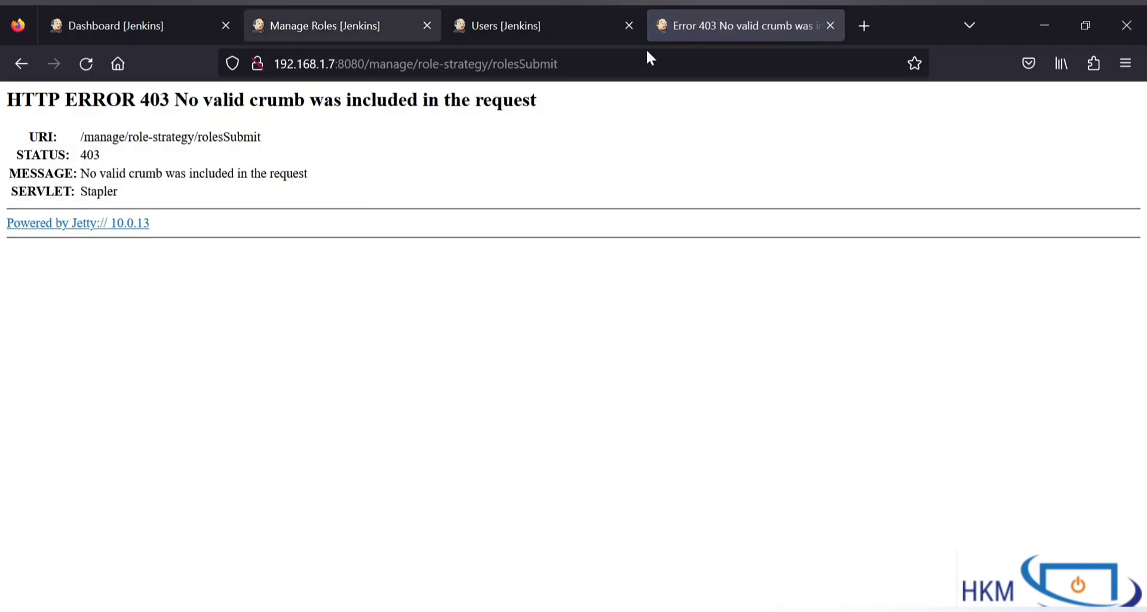
{"action": "double_click", "coordinate": [494, 70]}
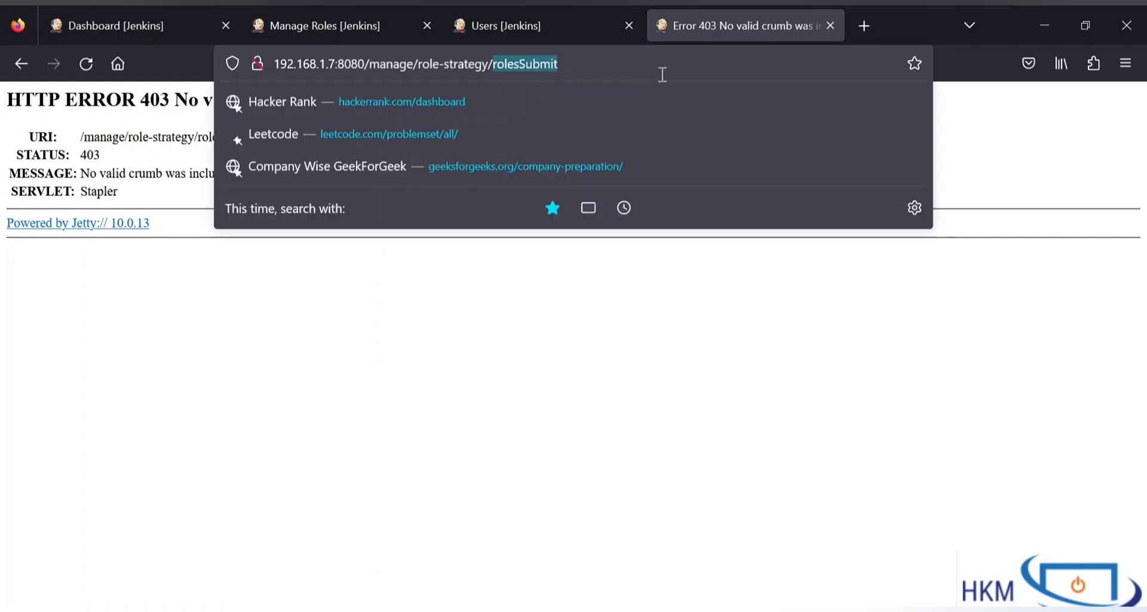
{"action": "key", "text": "BackSpace"}
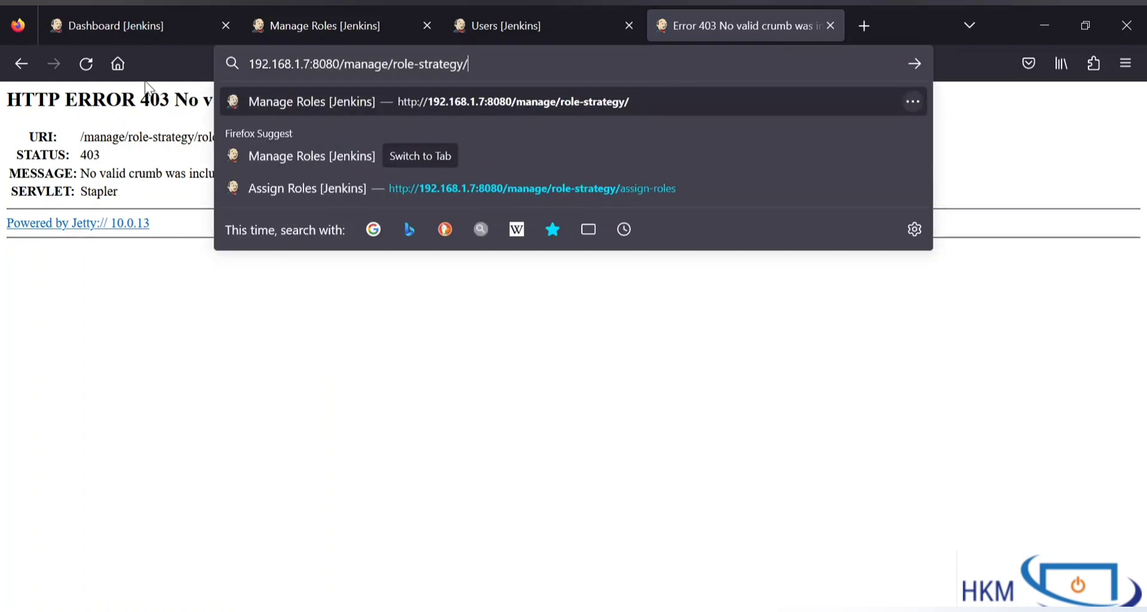
{"action": "left_click", "coordinate": [87, 66]}
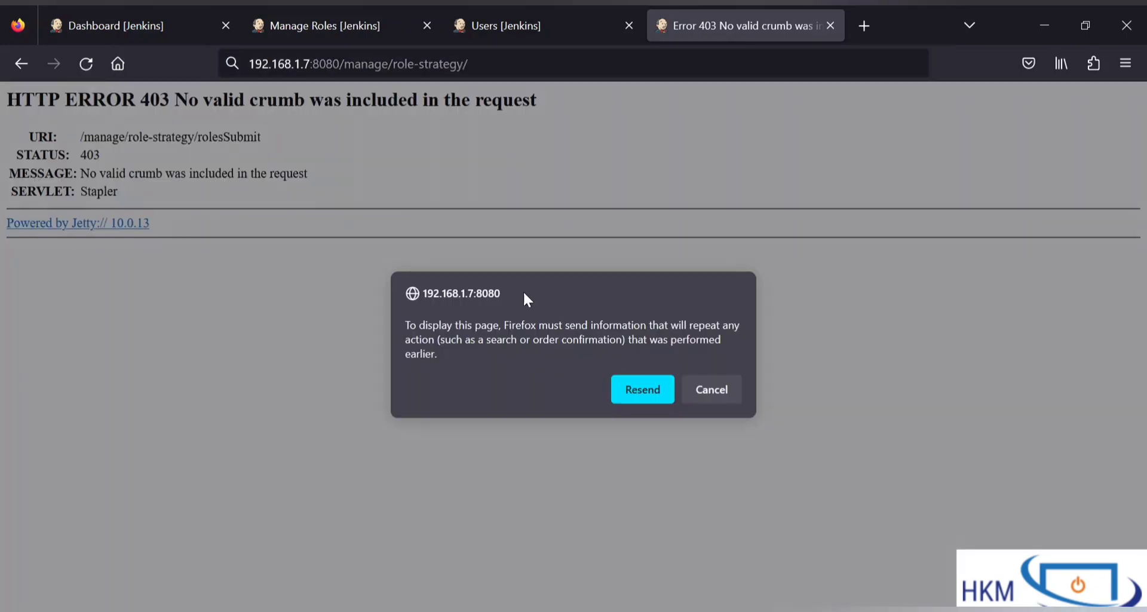
{"action": "left_click", "coordinate": [626, 396]}
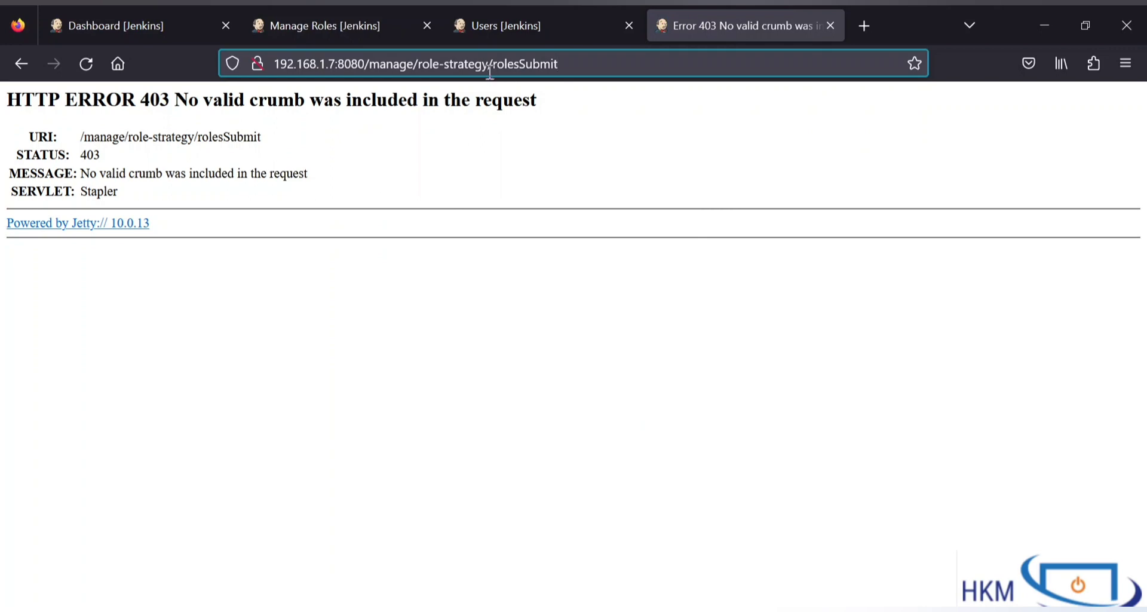
Step: Load Manage Roles without rolesSubmit in the URL and resave the second role's pattern
{"action": "left_click_drag", "start_coordinate": [493, 63], "coordinate": [666, 72]}
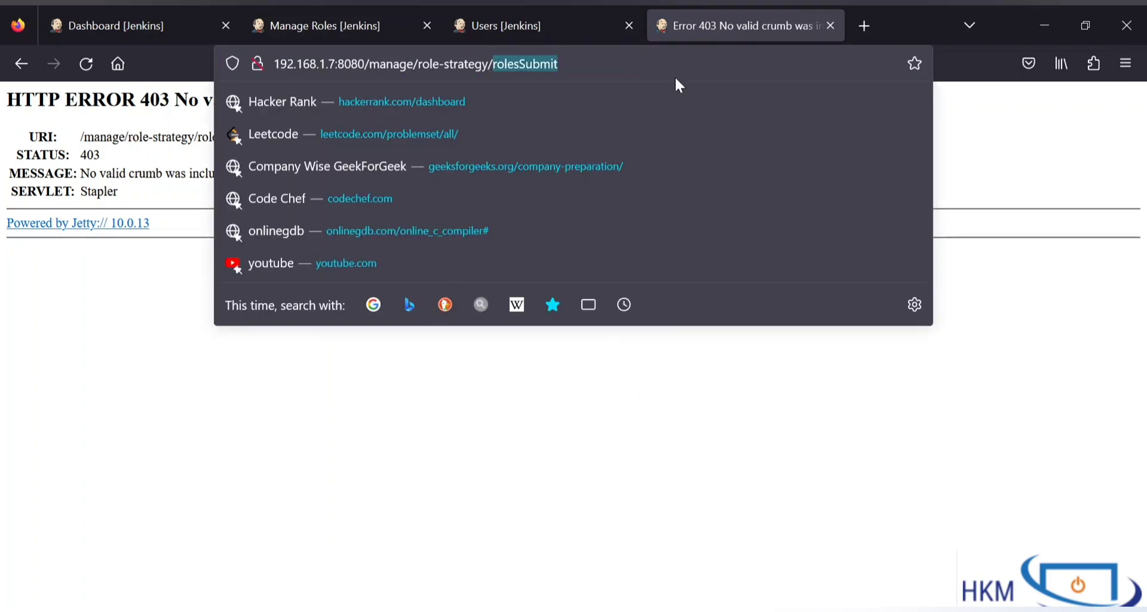
{"action": "key", "text": "BackSpace"}
{"action": "key", "text": "Return"}
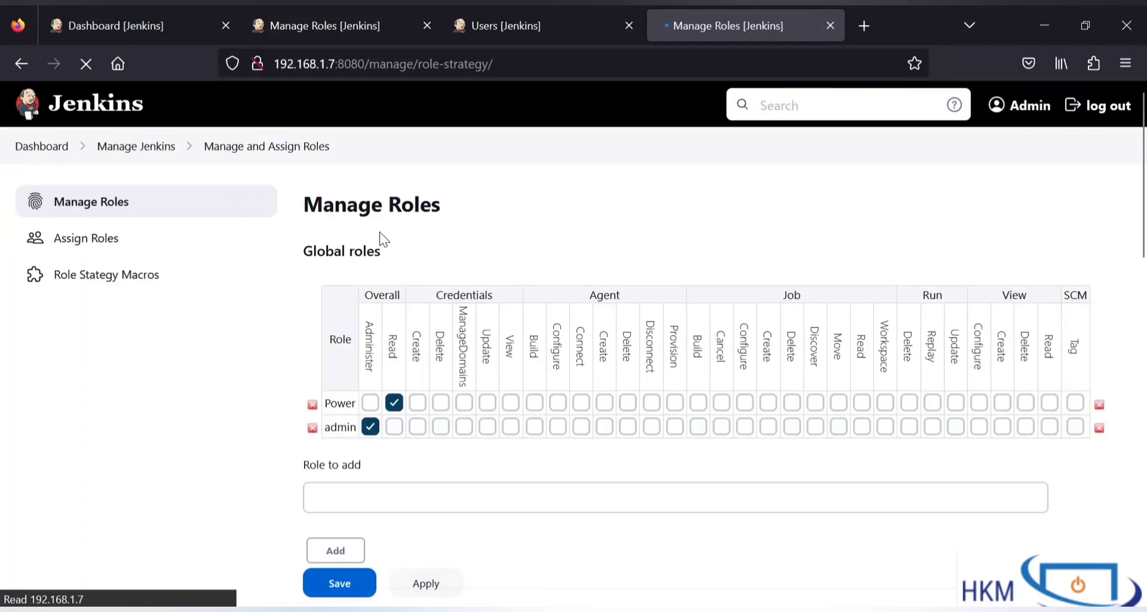
{"action": "scroll", "coordinate": [498, 464], "scroll_direction": "down", "scroll_amount": 7}
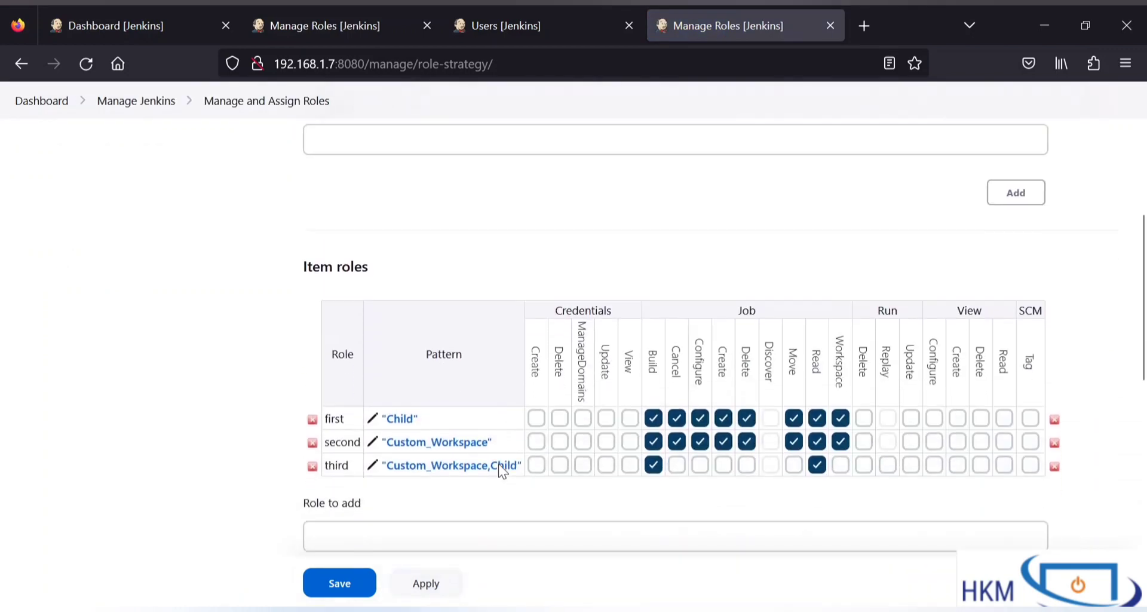
{"action": "left_click", "coordinate": [373, 398]}
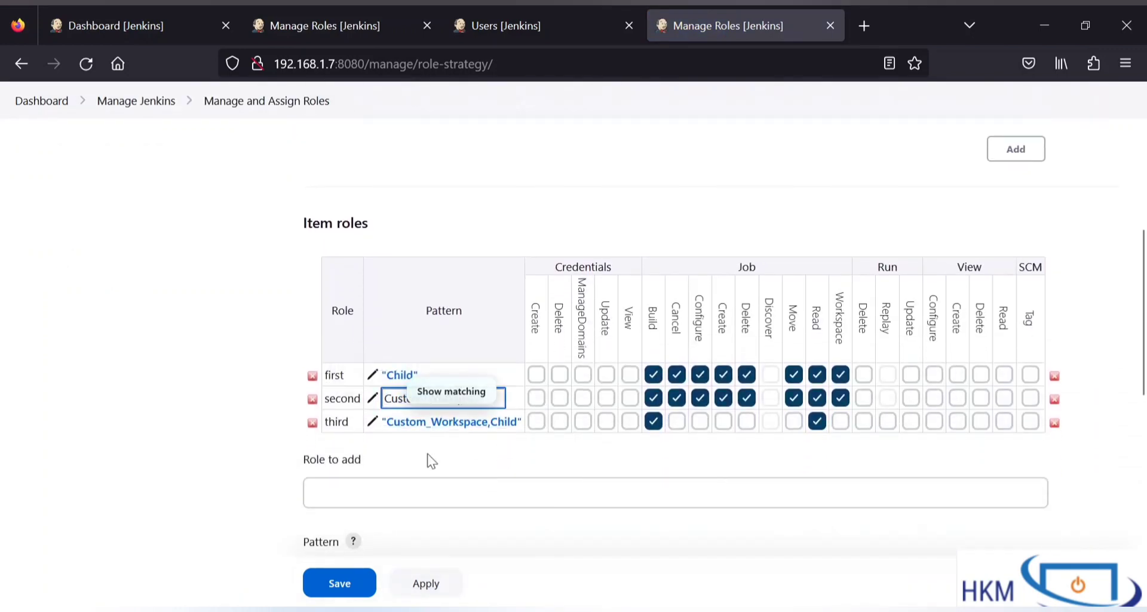
{"action": "left_click", "coordinate": [340, 586]}
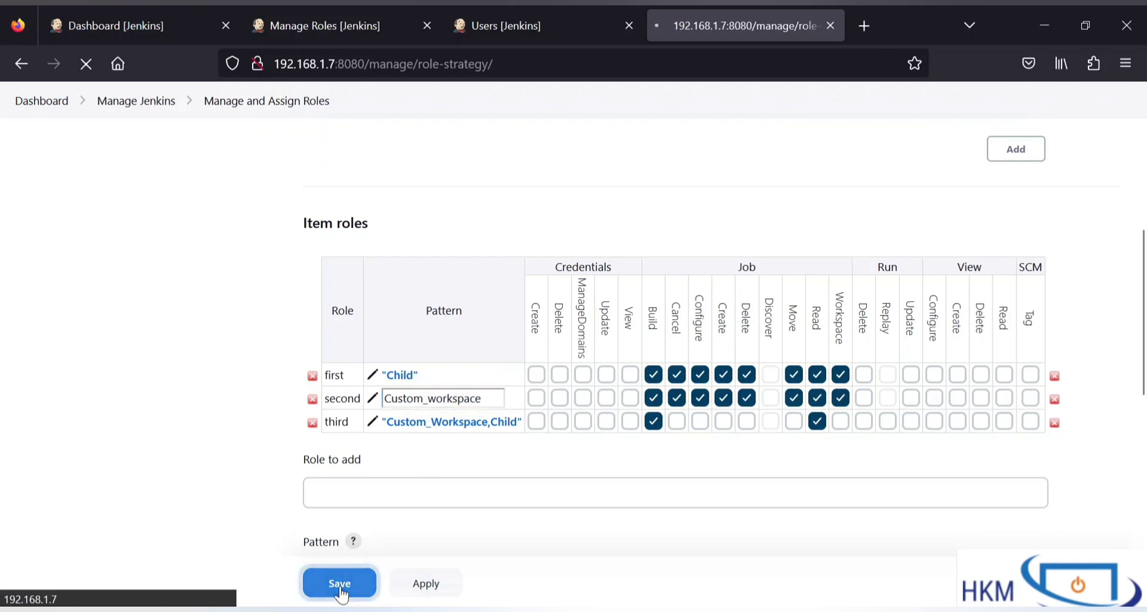
Step: Log out and sign back in with the autofilled admin credentials
{"action": "left_click", "coordinate": [88, 13]}
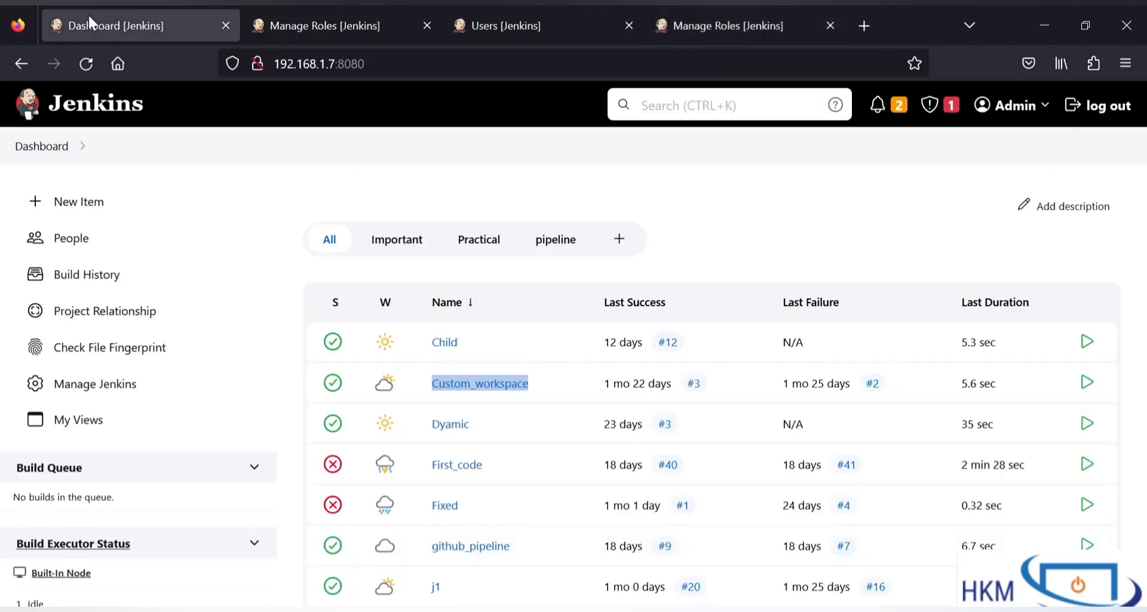
{"action": "left_click", "coordinate": [1095, 111]}
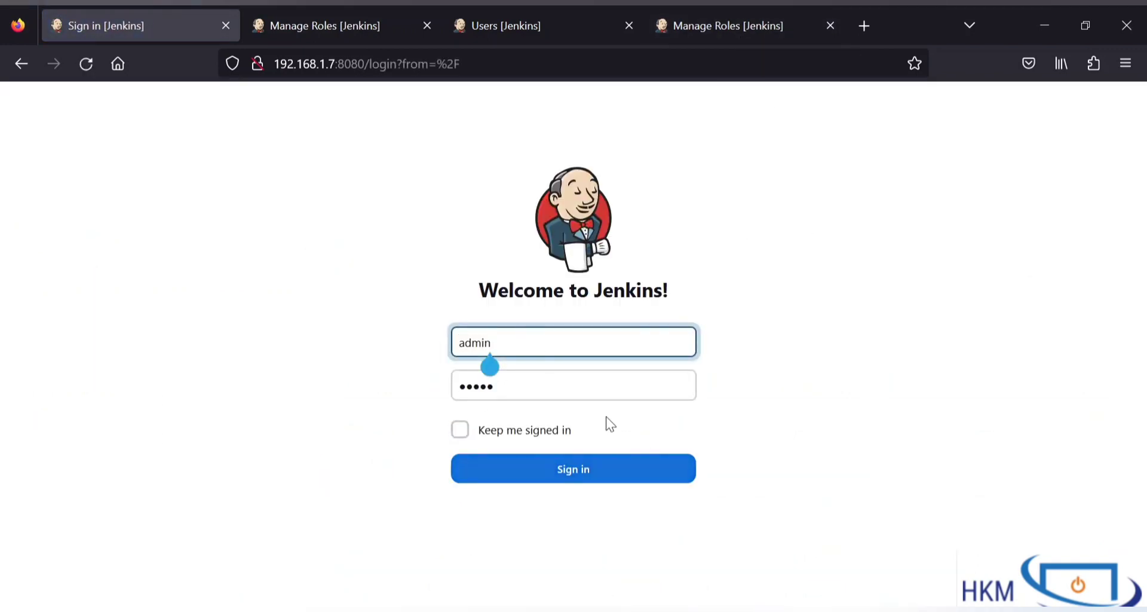
{"action": "double_click", "coordinate": [531, 338]}
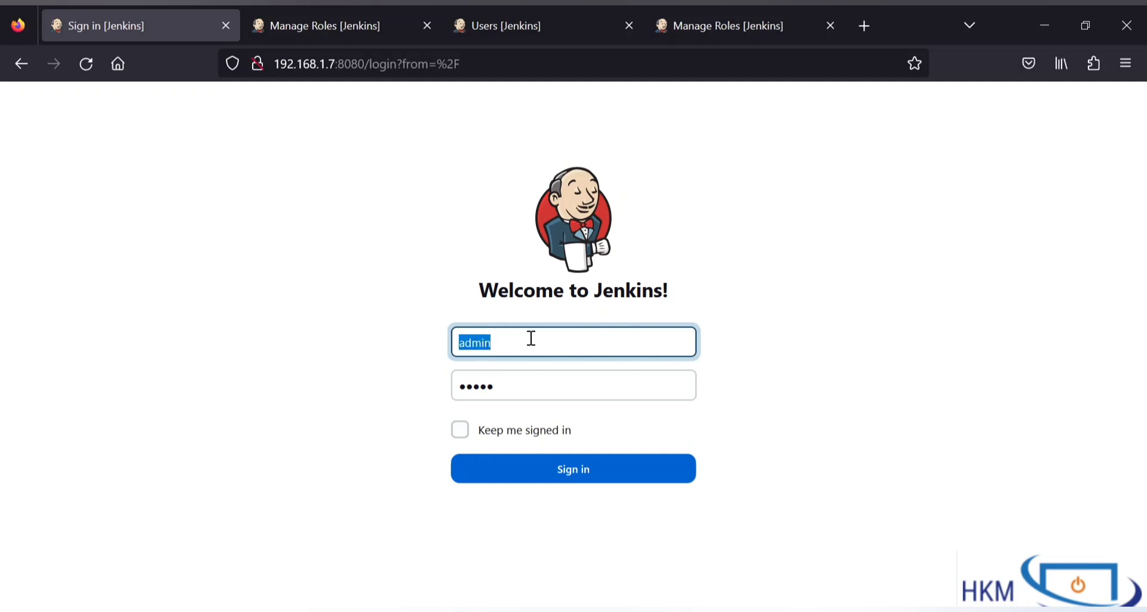
{"action": "key", "text": "alt+Tab"}
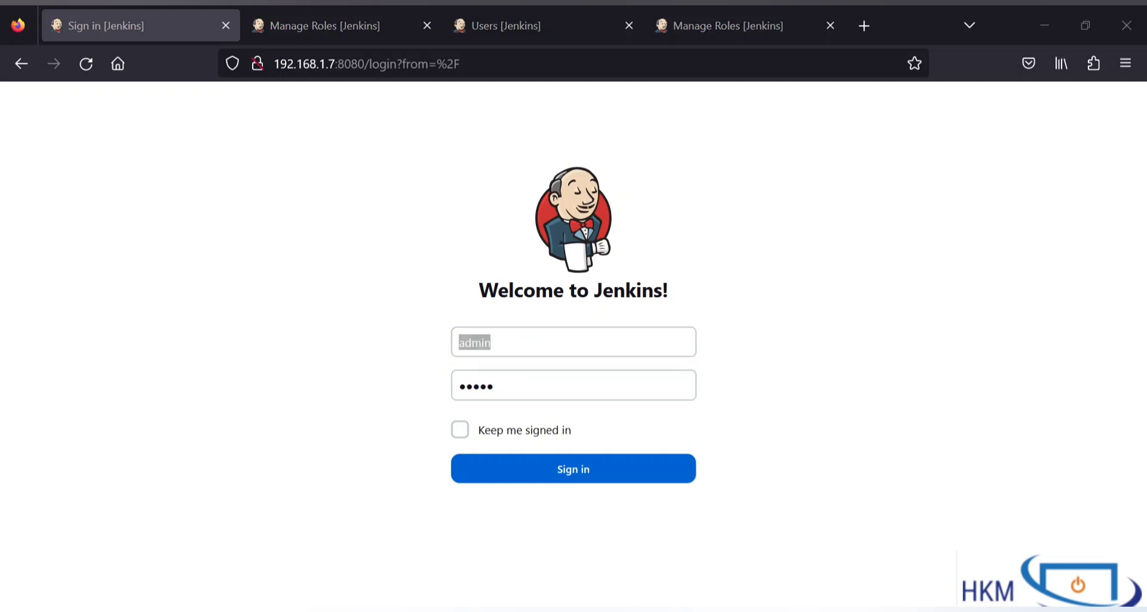
{"action": "left_click", "coordinate": [600, 476]}
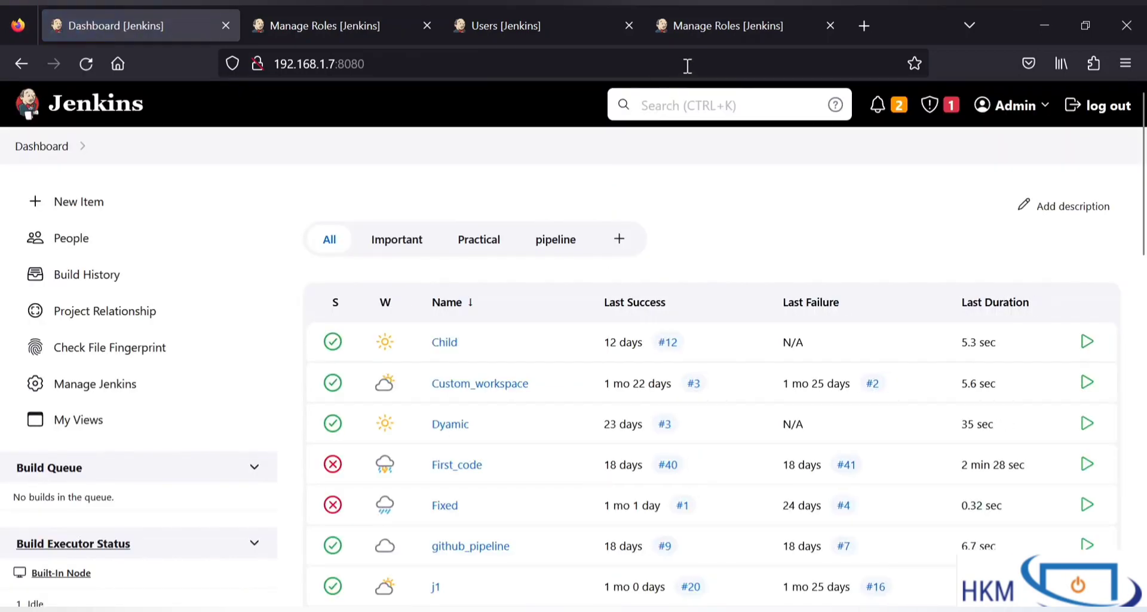
{"action": "left_click", "coordinate": [705, 19]}
Step: Paste Custom_workspace over Custom_Workspace in the third role's pattern and save
{"action": "scroll", "coordinate": [439, 479], "scroll_direction": "down", "scroll_amount": 6}
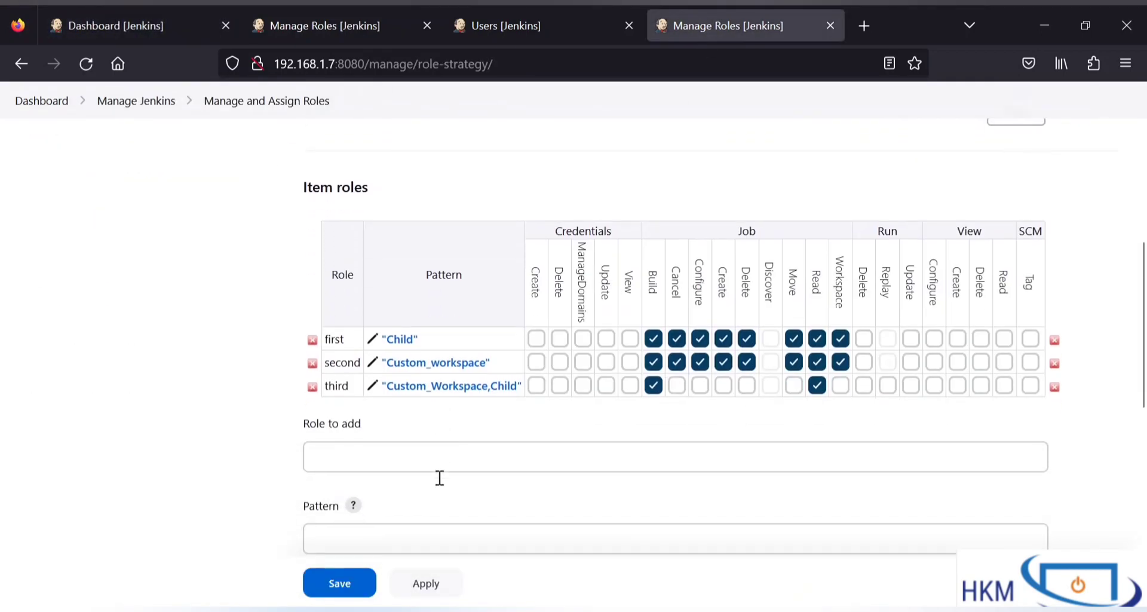
{"action": "left_click", "coordinate": [373, 370]}
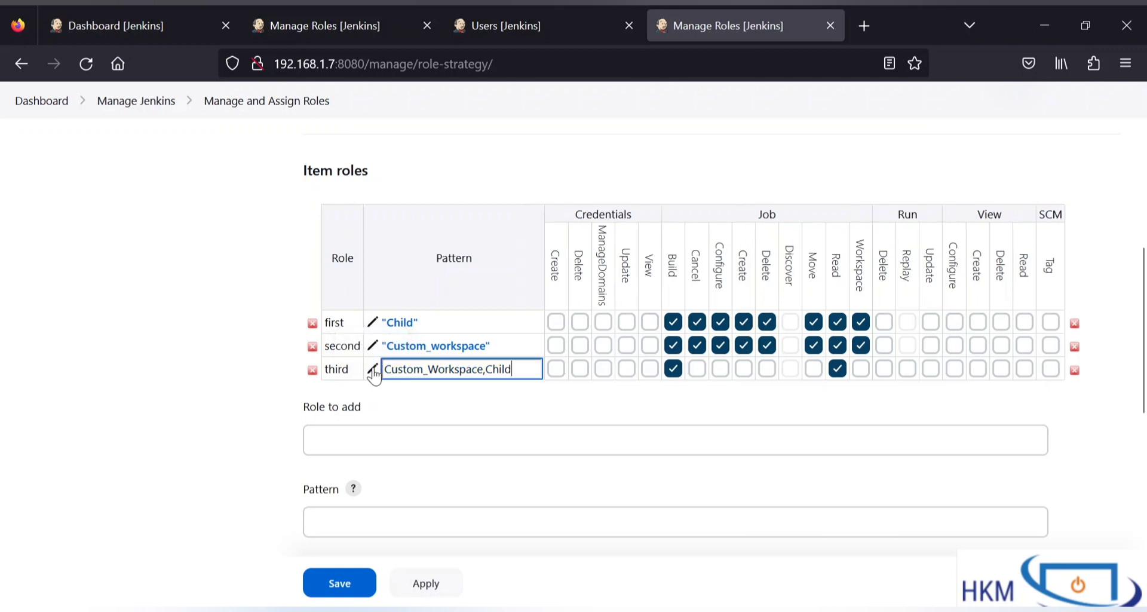
{"action": "left_click_drag", "start_coordinate": [484, 368], "coordinate": [324, 373]}
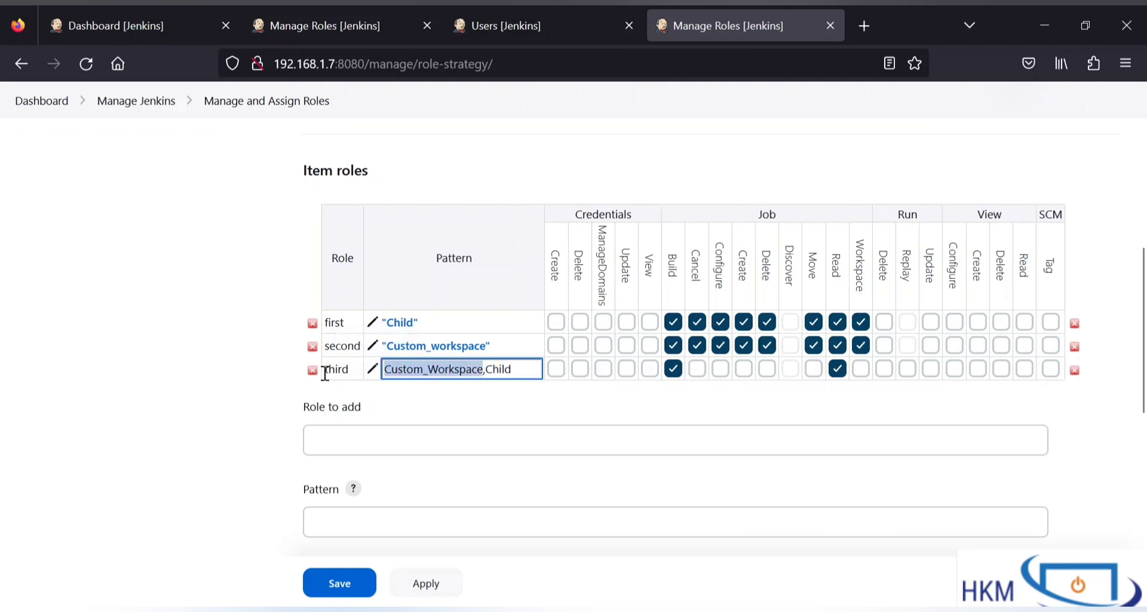
{"action": "key", "text": "ctrl+v"}
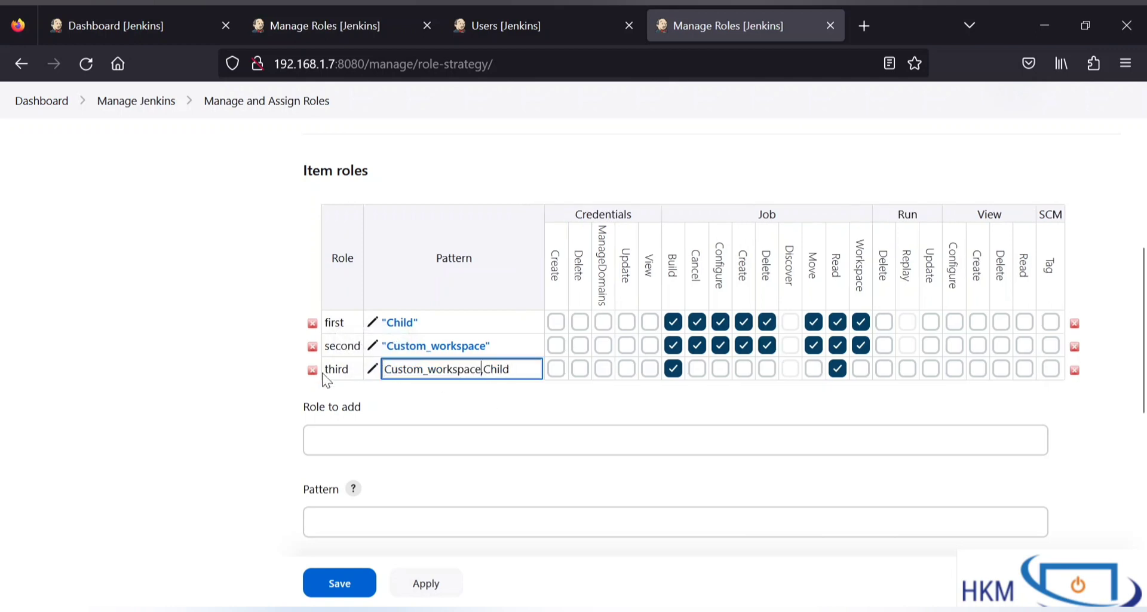
{"action": "left_click", "coordinate": [356, 584]}
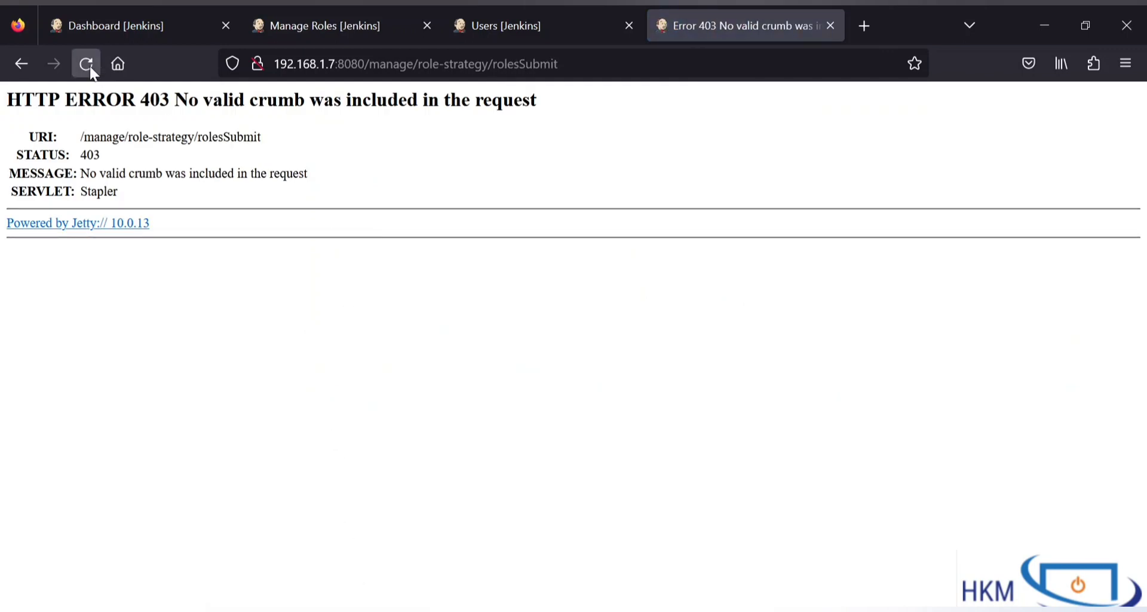
Step: Reload Manage Roles without rolesSubmit, re-fix the third pattern to Custom_workspace,Child, and save
{"action": "left_click_drag", "start_coordinate": [489, 65], "coordinate": [595, 79]}
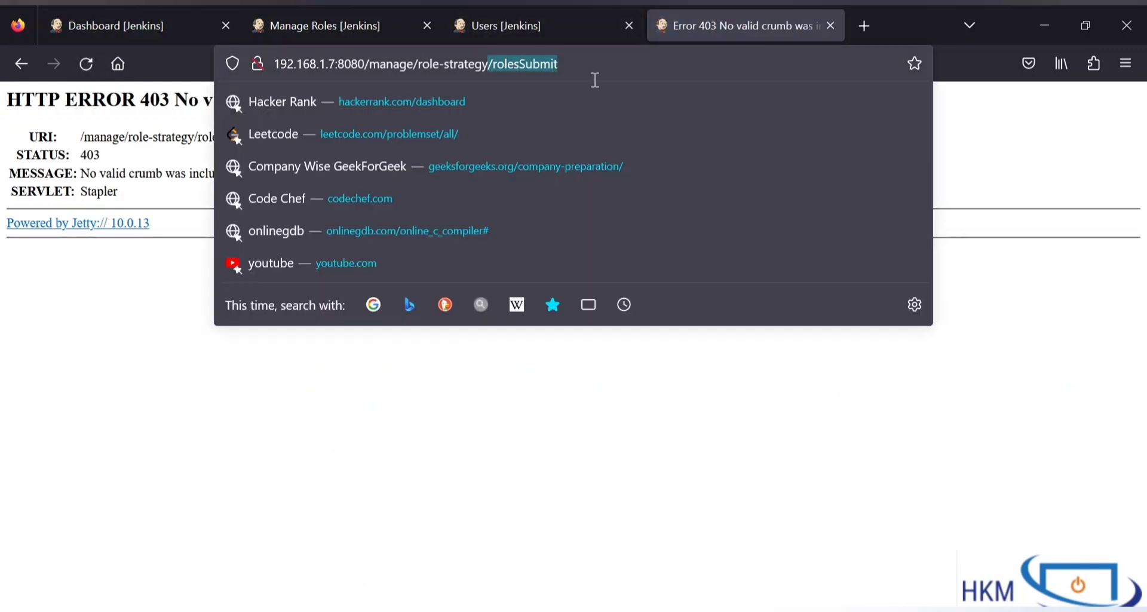
{"action": "key", "text": "BackSpace"}
{"action": "key", "text": "Return"}
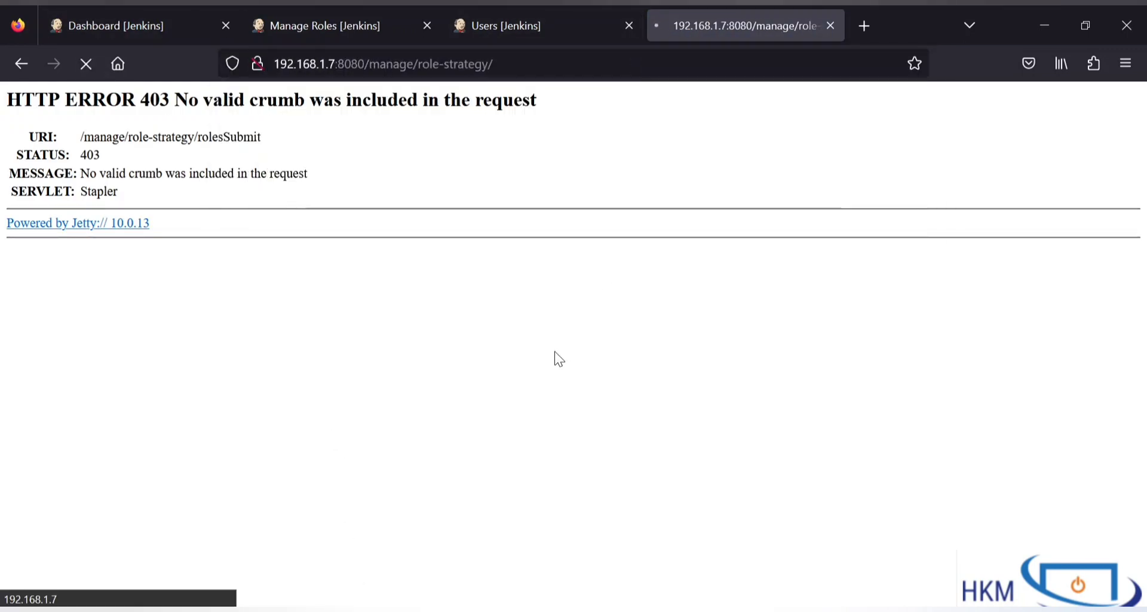
{"action": "scroll", "coordinate": [539, 370], "scroll_direction": "down", "scroll_amount": 10}
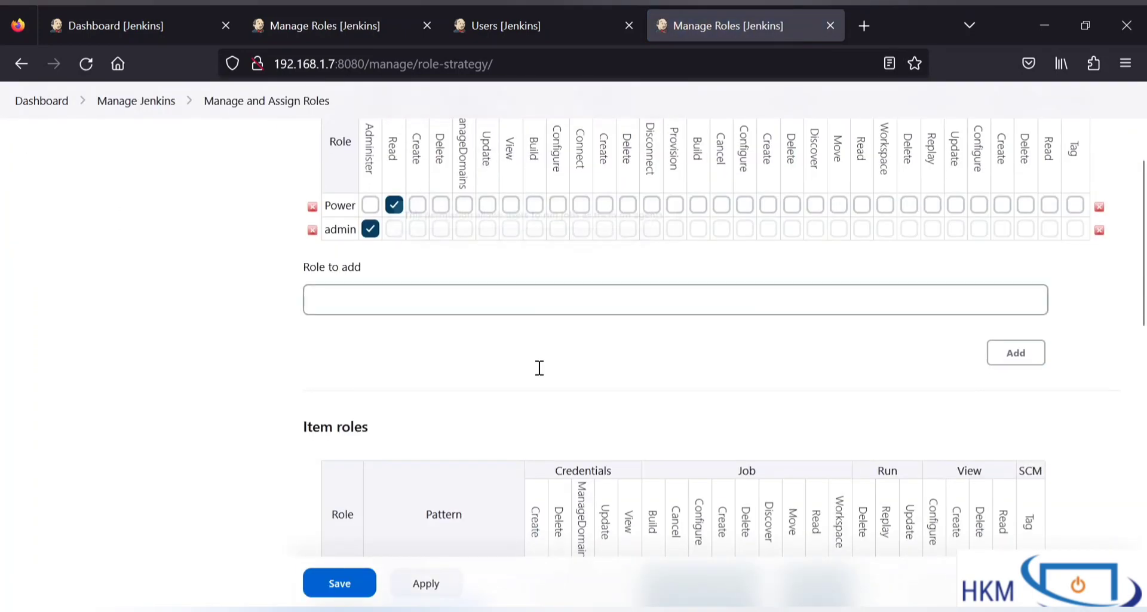
{"action": "scroll", "coordinate": [540, 367], "scroll_direction": "down", "scroll_amount": 1}
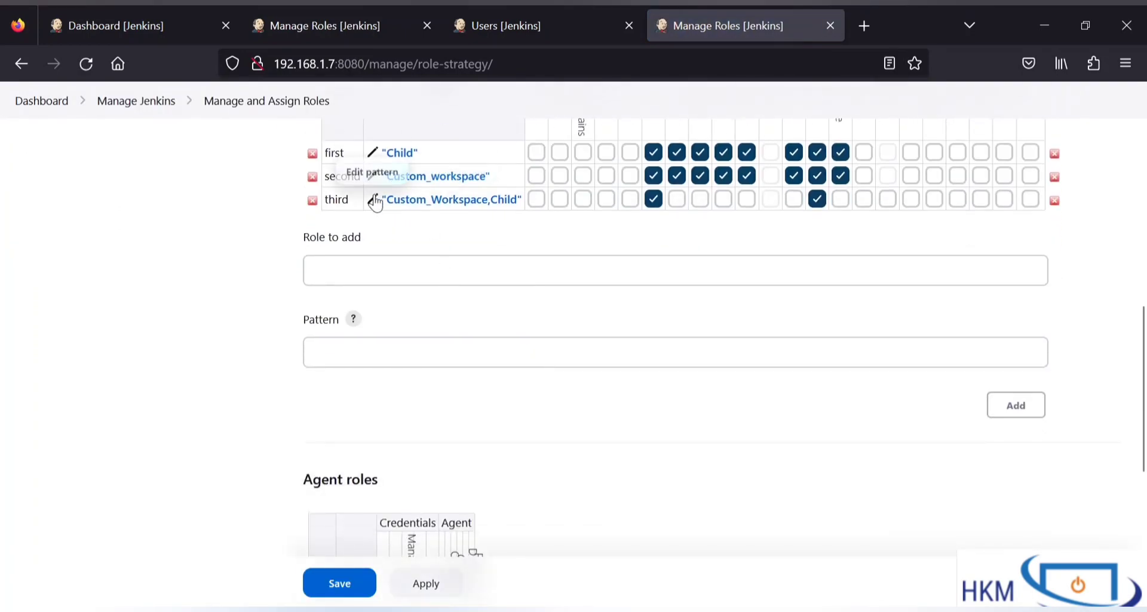
{"action": "left_click", "coordinate": [372, 199]}
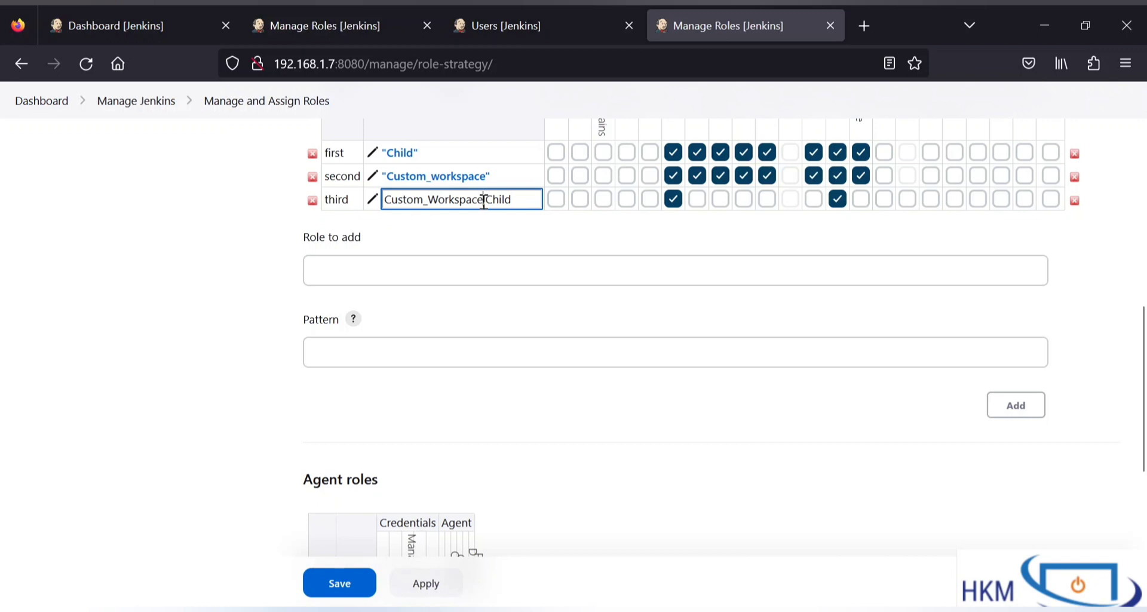
{"action": "left_click_drag", "start_coordinate": [484, 199], "coordinate": [270, 209]}
{"action": "type", "text": "Custom_workspace"}
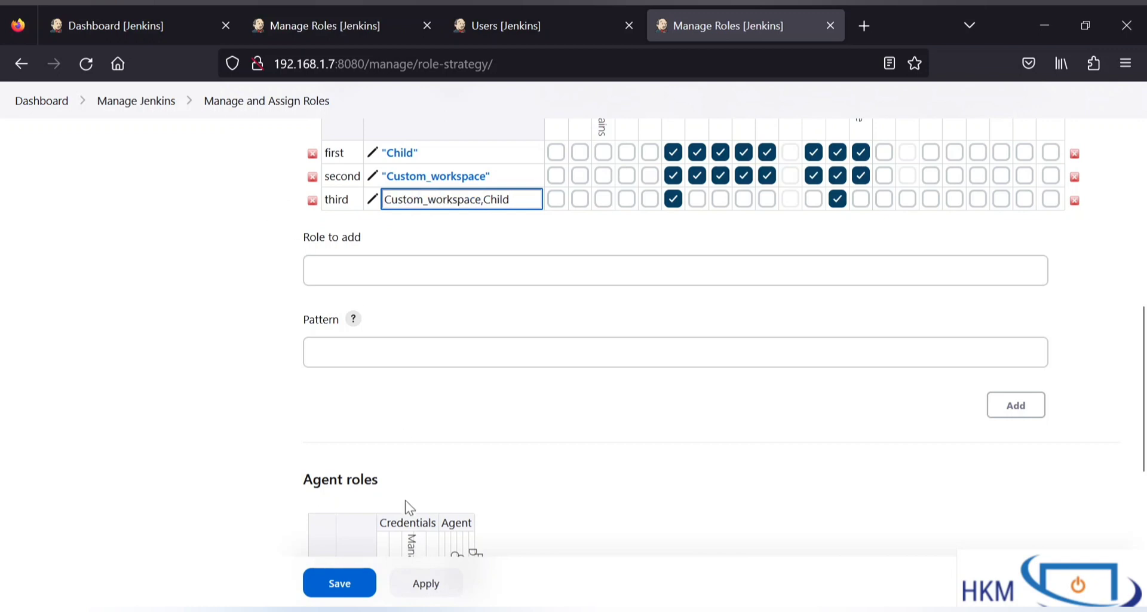
{"action": "left_click", "coordinate": [319, 588]}
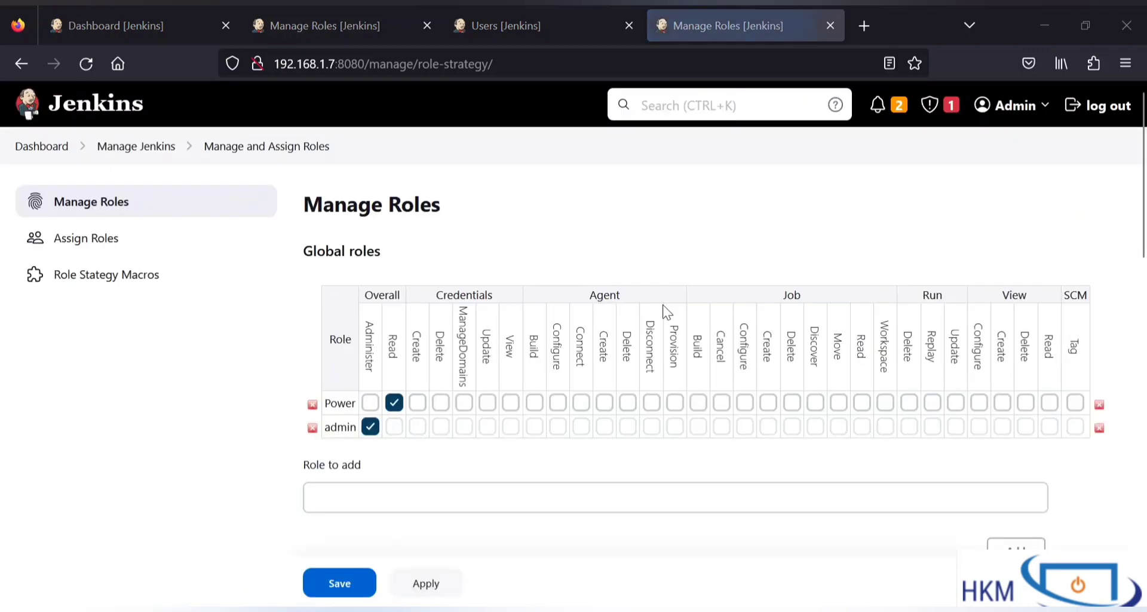
{"action": "left_click", "coordinate": [152, 6]}
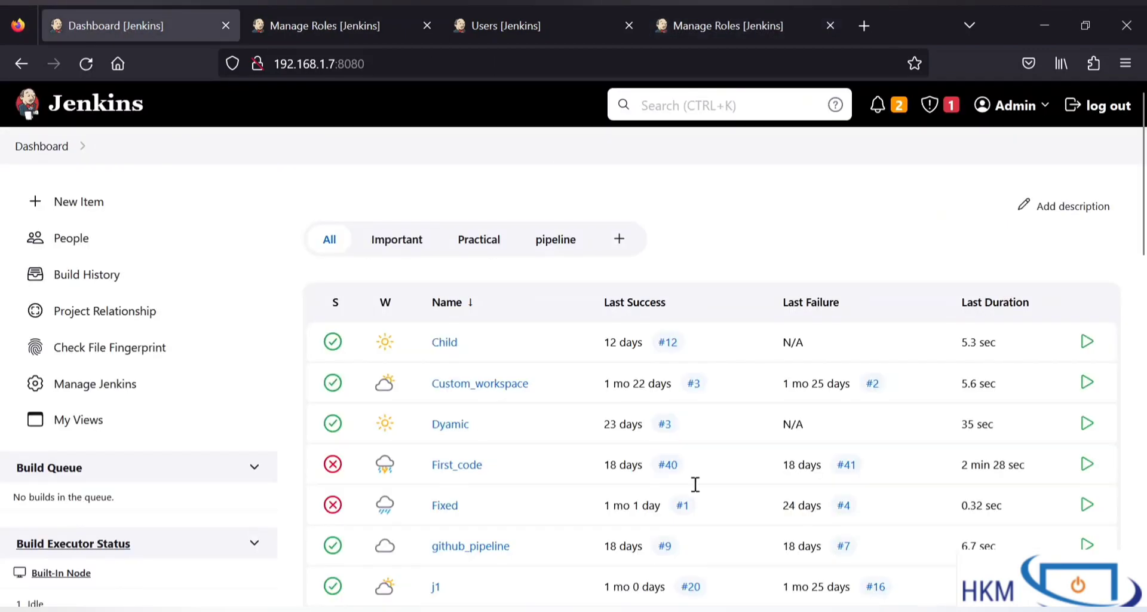
Step: Log in as Second_user, open the Custom_workspace job, then log out
{"action": "left_click", "coordinate": [1108, 129]}
{"action": "left_click", "coordinate": [507, 332]}
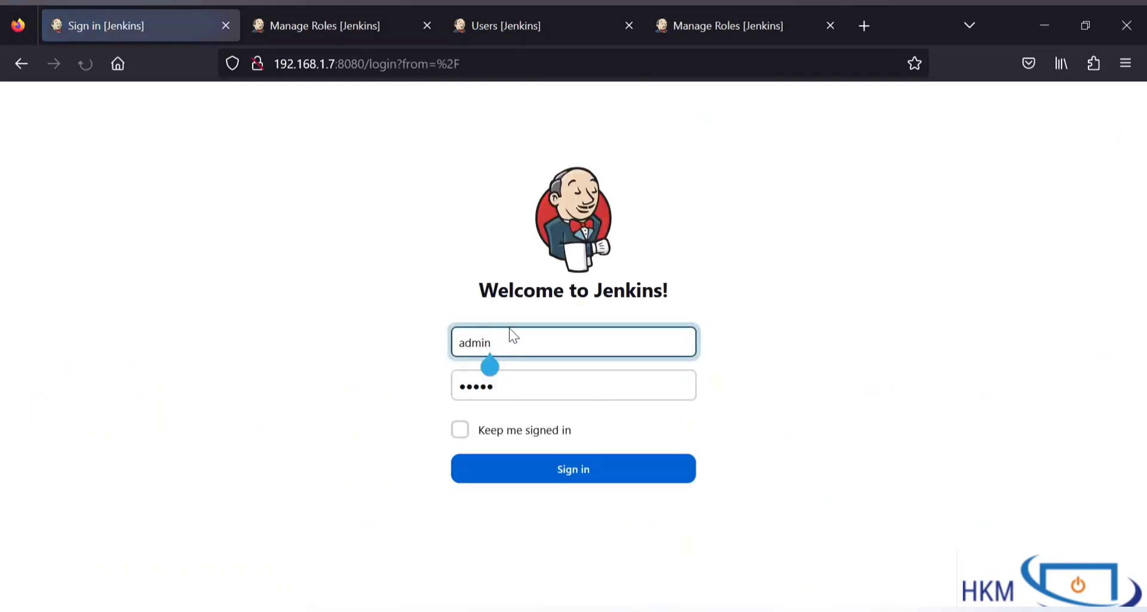
{"action": "key", "text": "ctrl+a"}
{"action": "type", "text": "s"}
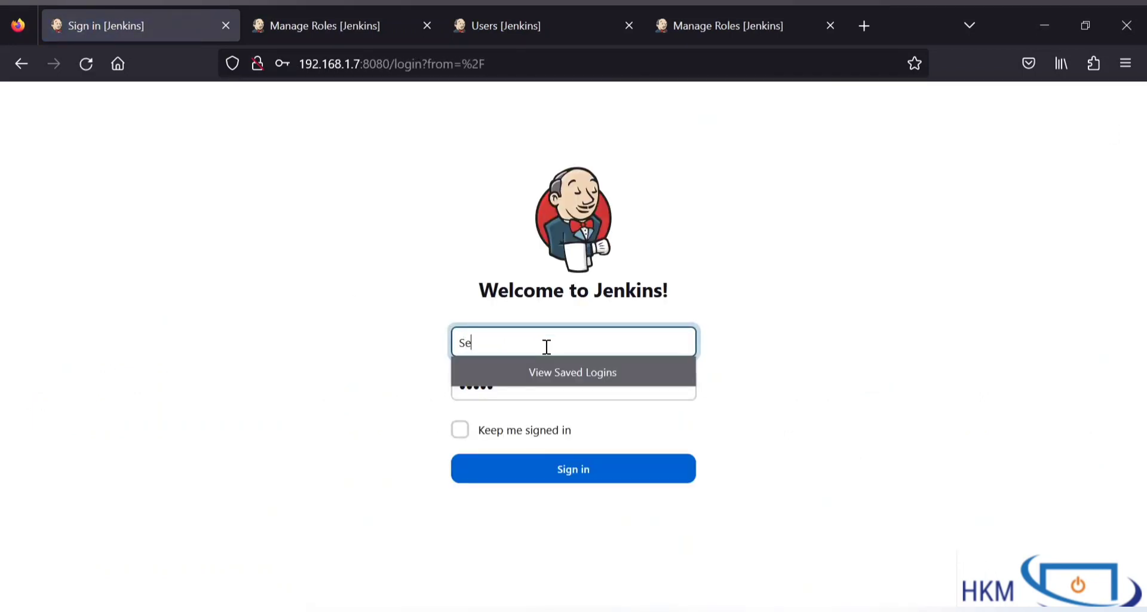
{"action": "key", "text": "ctrl+a"}
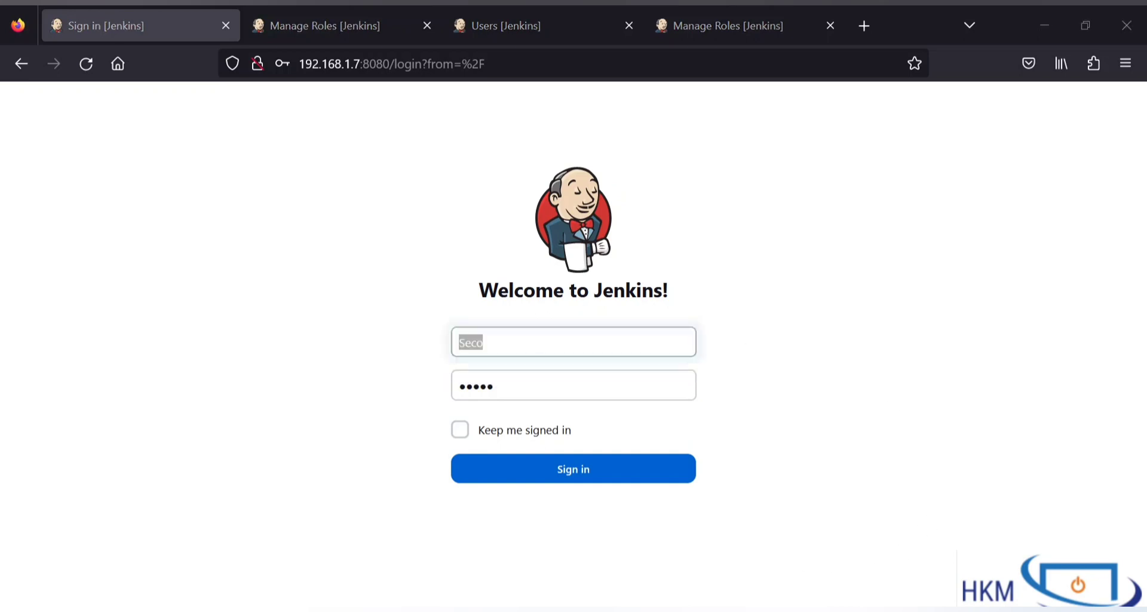
{"action": "left_click", "coordinate": [511, 352]}
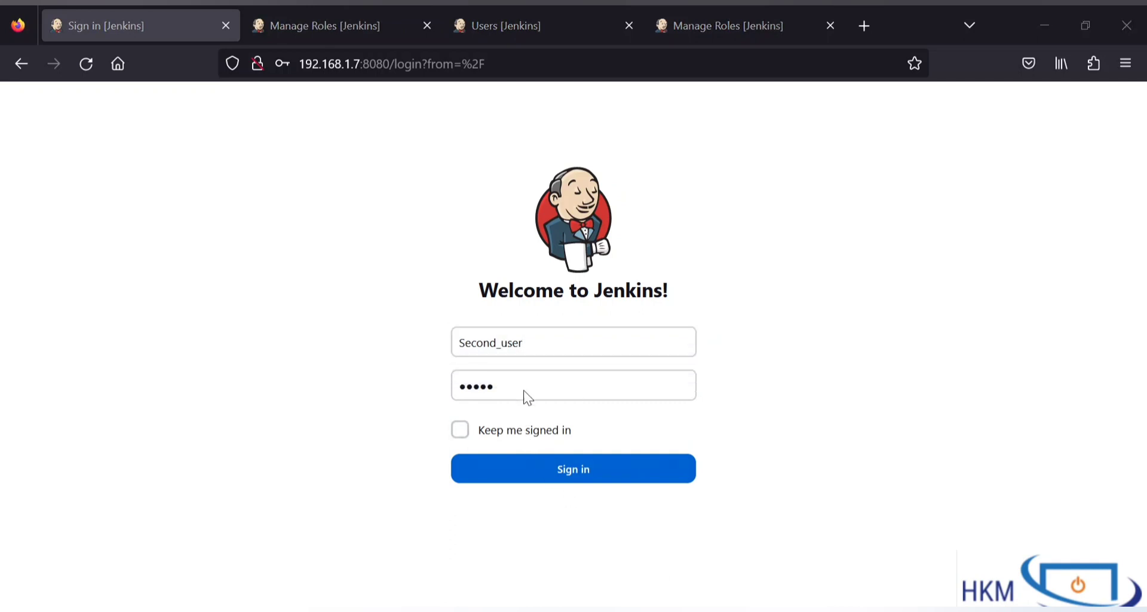
{"action": "left_click", "coordinate": [525, 381]}
{"action": "double_click", "coordinate": [525, 390]}
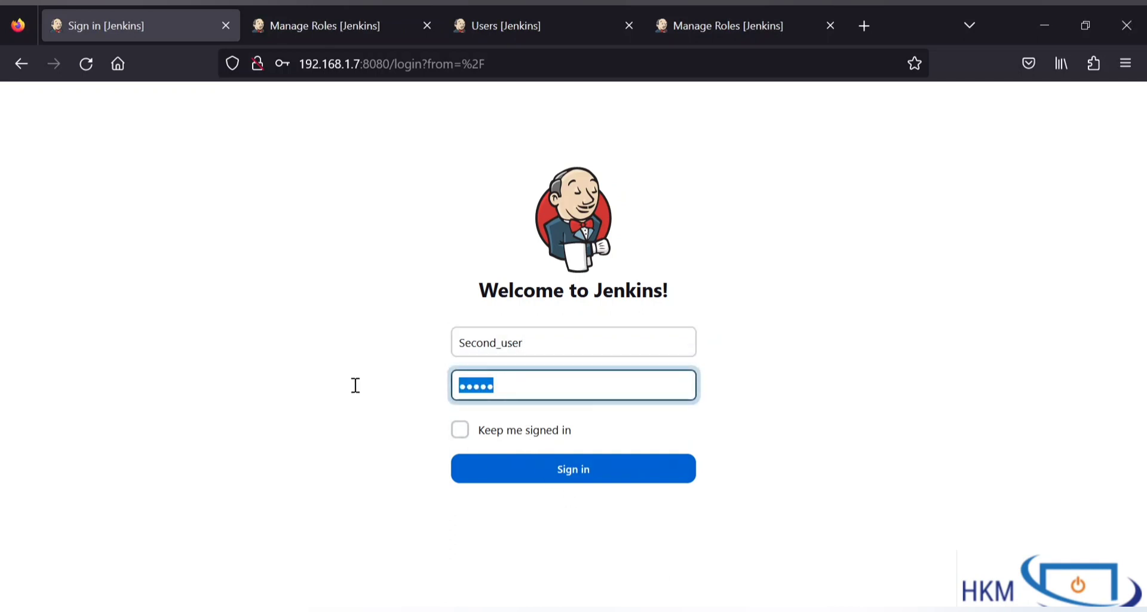
{"action": "type", "text": "a"}
{"action": "left_click", "coordinate": [500, 469]}
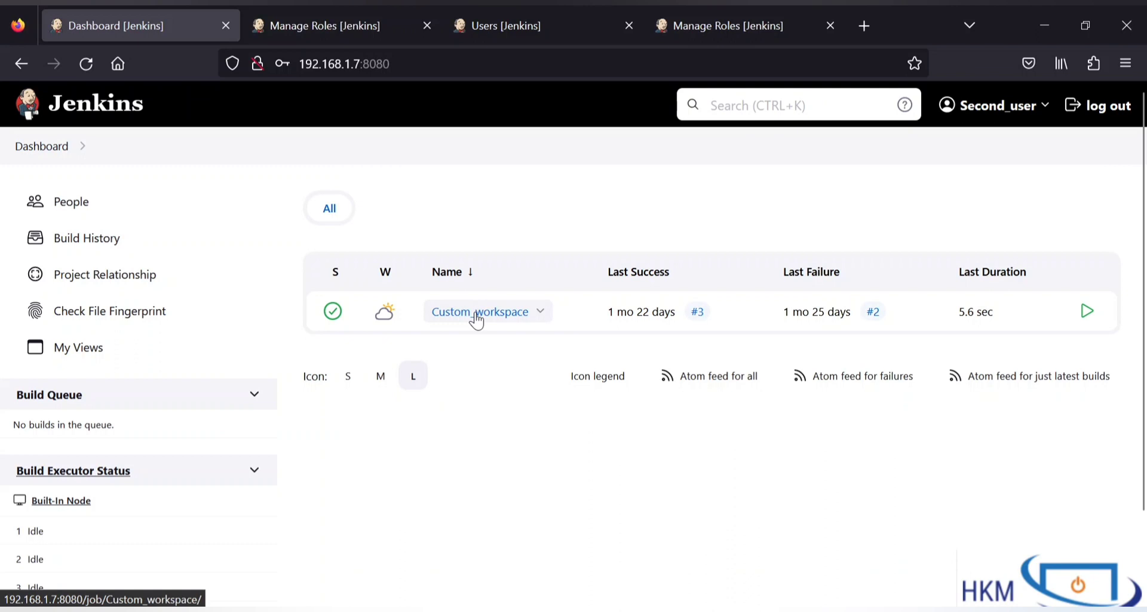
{"action": "left_click", "coordinate": [477, 320]}
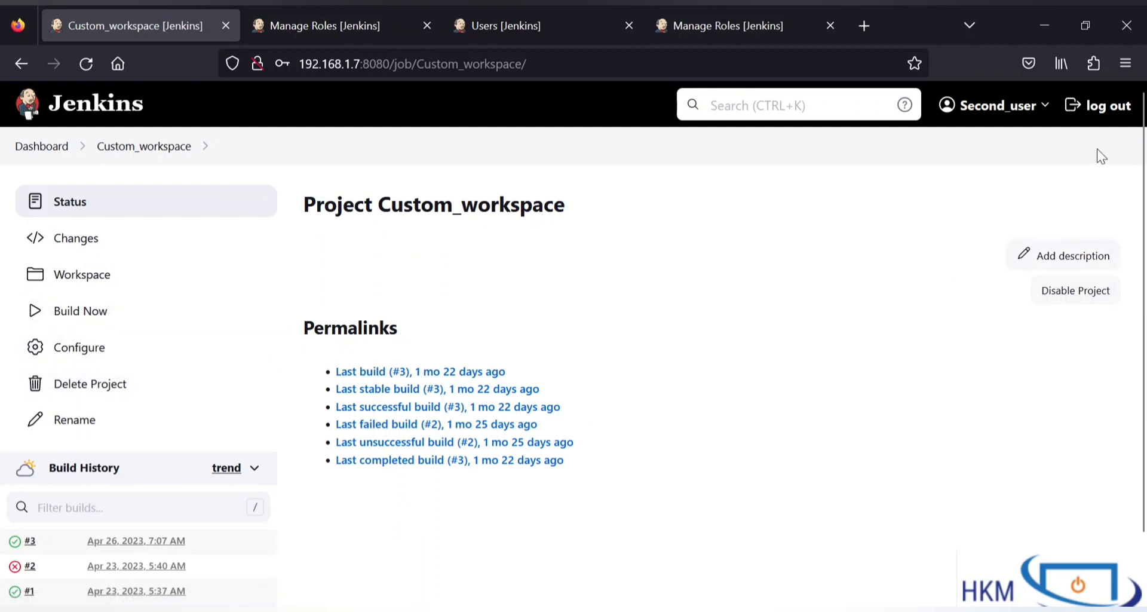
{"action": "left_click", "coordinate": [1107, 105]}
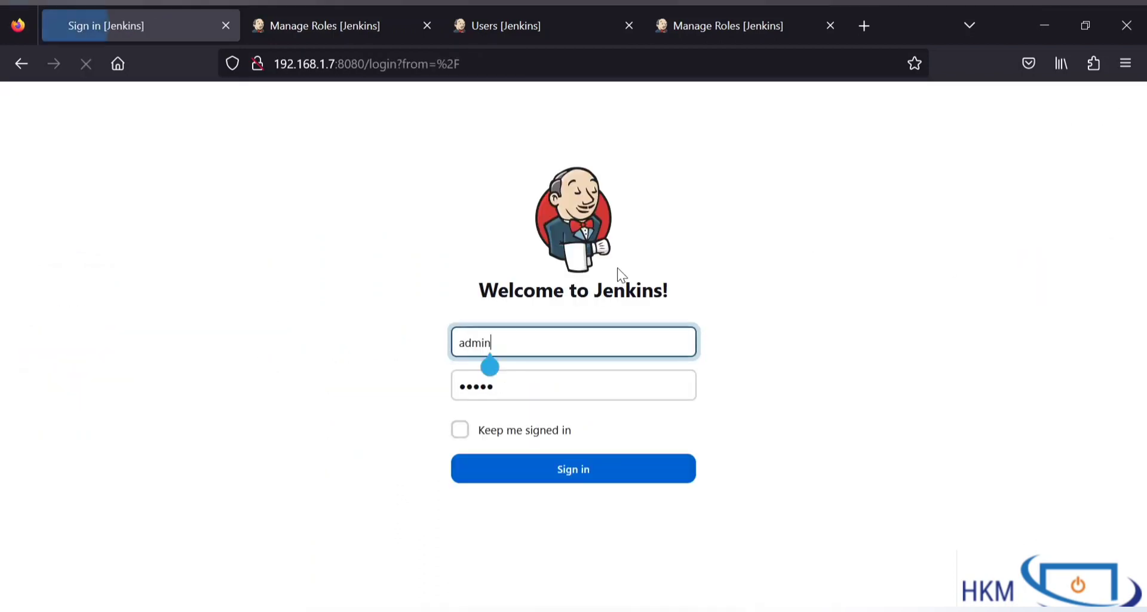
Step: Sign in as third with its password, see no jobs listed, and log out
{"action": "left_click", "coordinate": [487, 342]}
{"action": "key", "text": "ctrl+a"}
{"action": "type", "text": "th"}
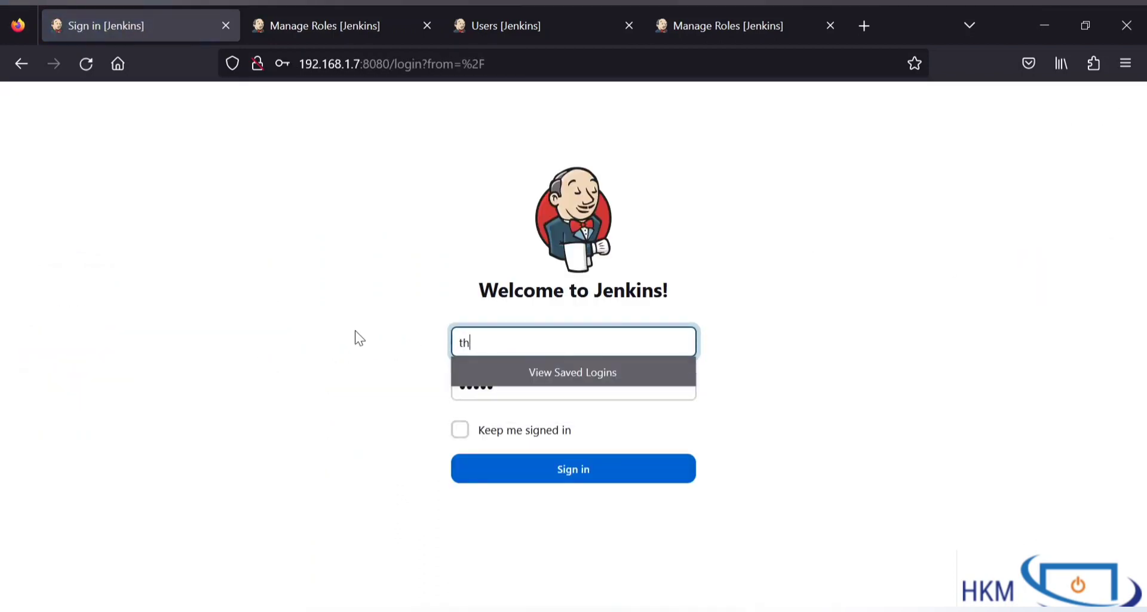
{"action": "type", "text": "ird"}
{"action": "left_click", "coordinate": [504, 389]}
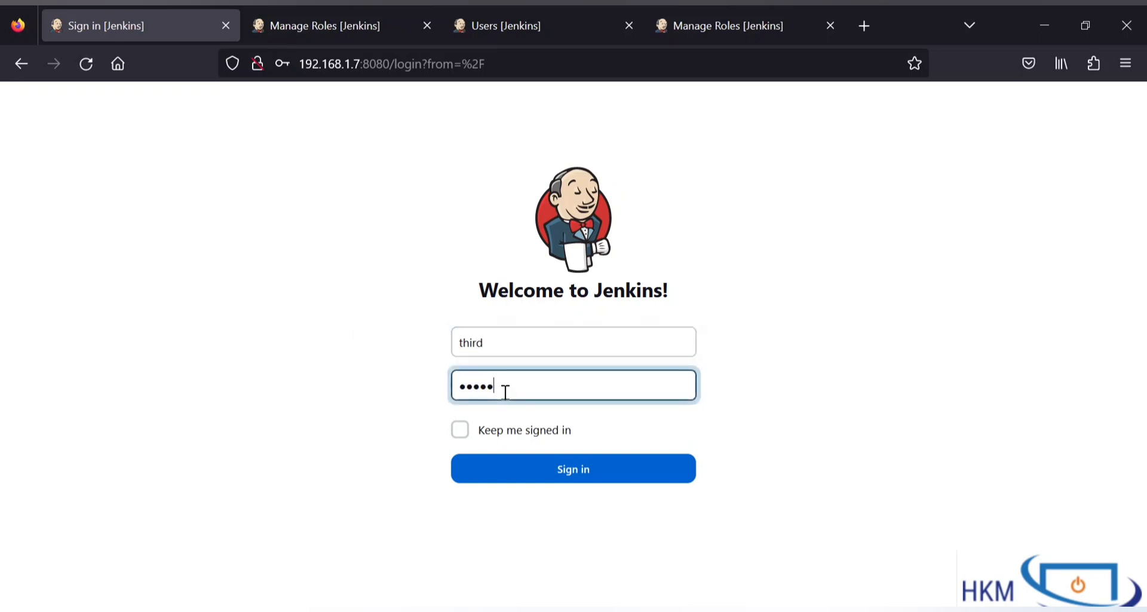
{"action": "key", "text": "ctrl+a"}
{"action": "type", "text": "t"}
{"action": "left_click", "coordinate": [530, 478]}
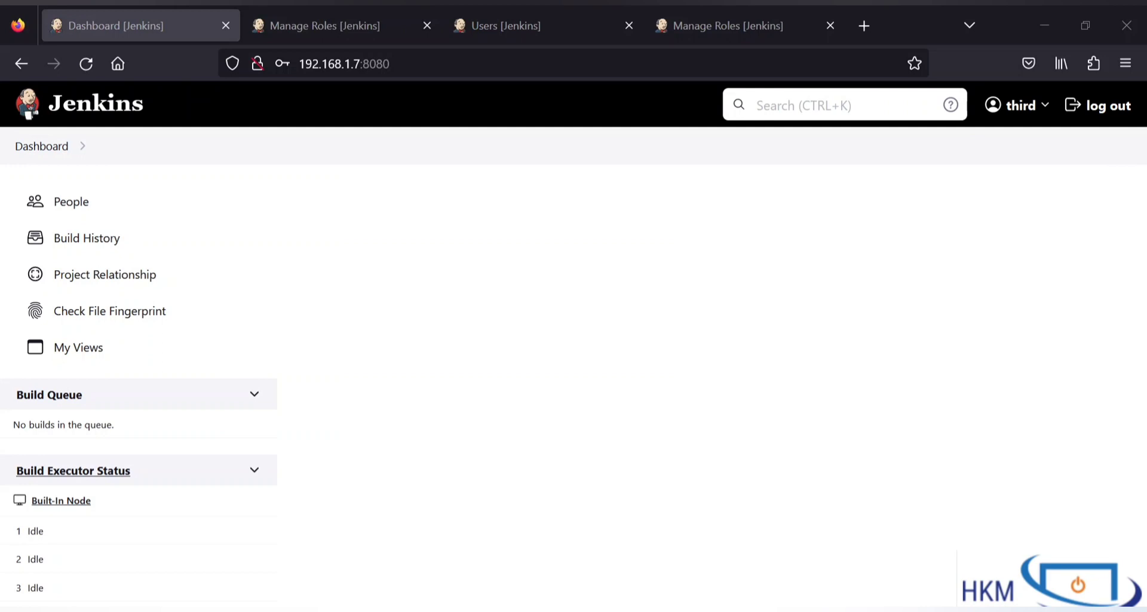
{"action": "left_click", "coordinate": [1089, 107]}
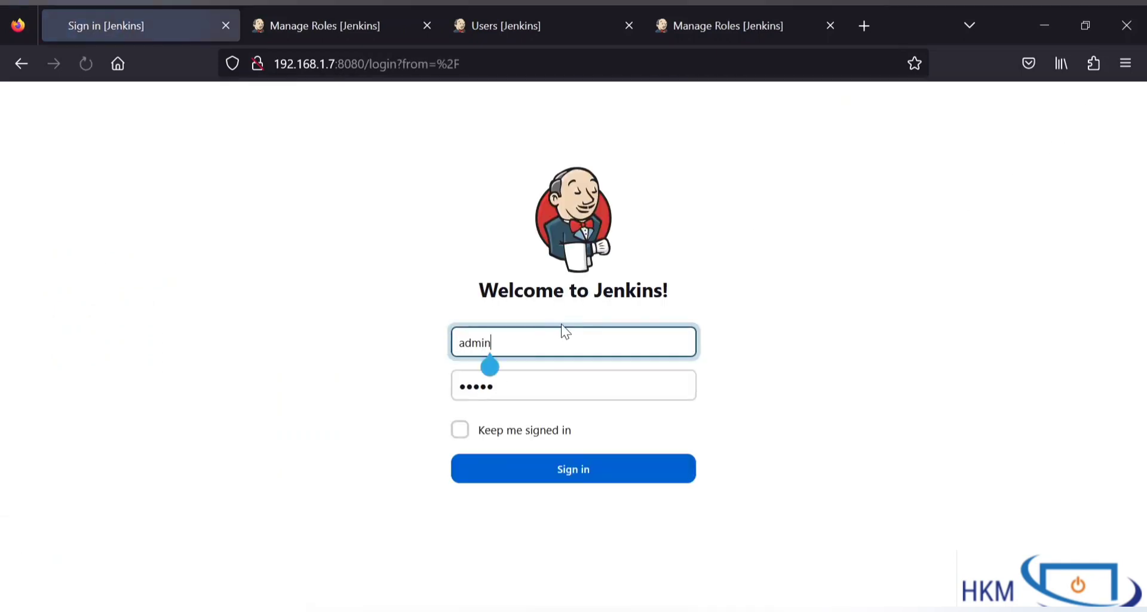
Step: Sign in as admin, close the extra Users and Manage Roles tabs, and return to role management
{"action": "left_click", "coordinate": [555, 472]}
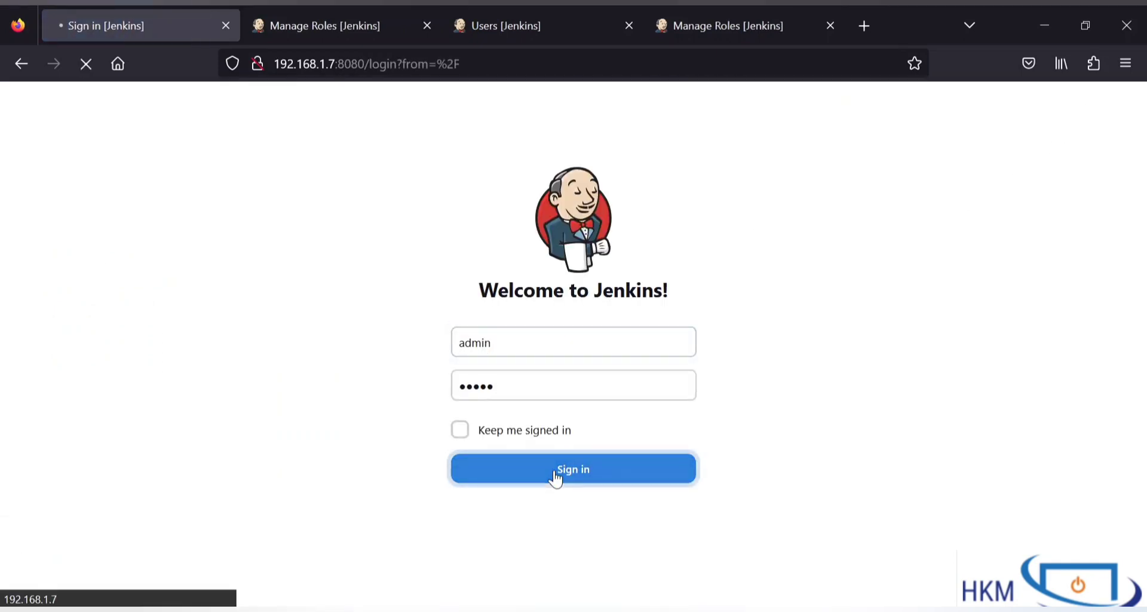
{"action": "middle_click", "coordinate": [709, 14]}
{"action": "middle_click", "coordinate": [553, 13]}
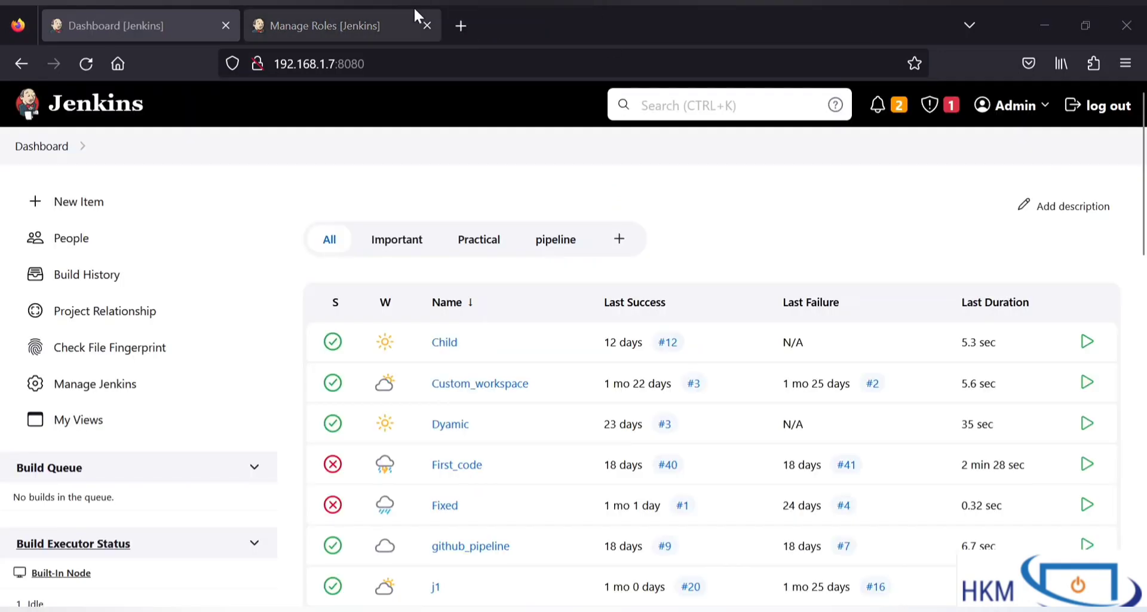
{"action": "left_click", "coordinate": [362, 26]}
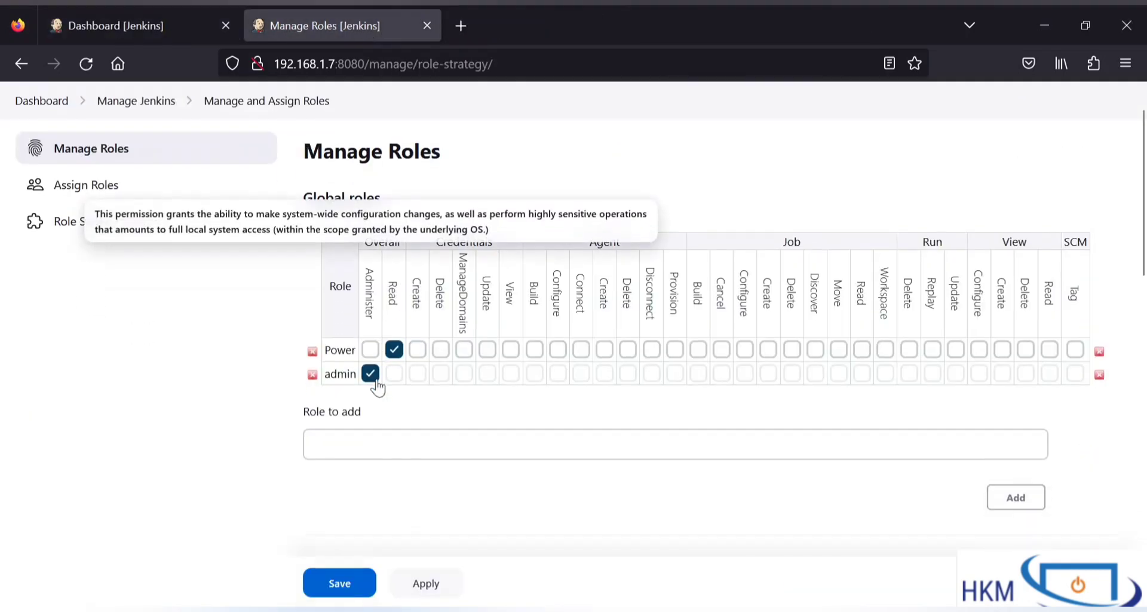
Step: Replace the comma in the third role's pattern with | to make Custom_workspace|Child, and save
{"action": "scroll", "coordinate": [376, 378], "scroll_direction": "down", "scroll_amount": 5}
{"action": "scroll", "coordinate": [376, 378], "scroll_direction": "down", "scroll_amount": 3}
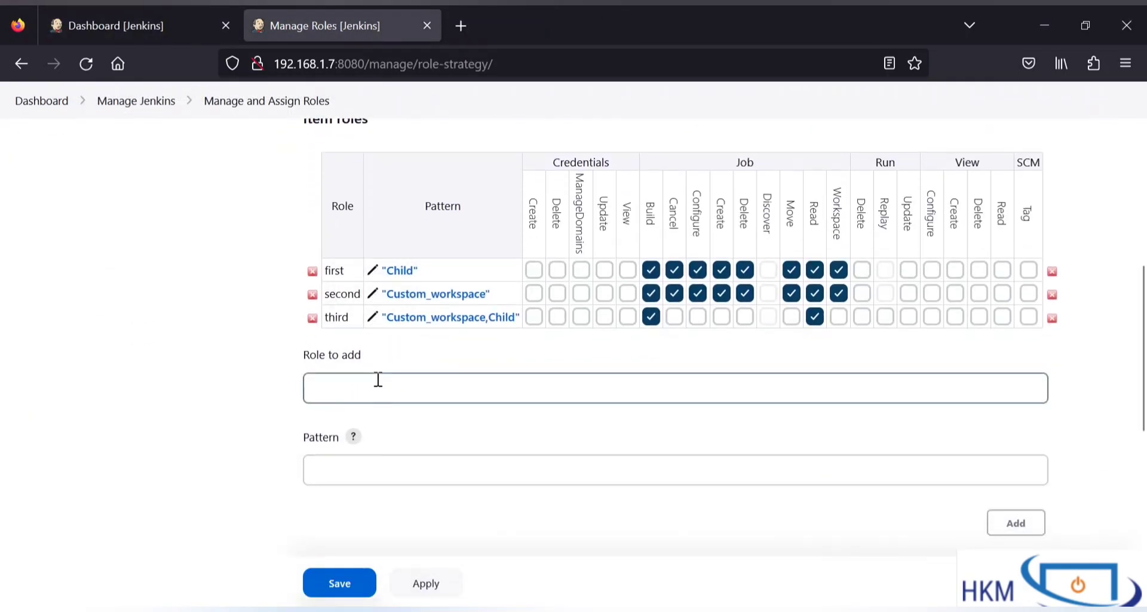
{"action": "scroll", "coordinate": [377, 379], "scroll_direction": "down", "scroll_amount": 1}
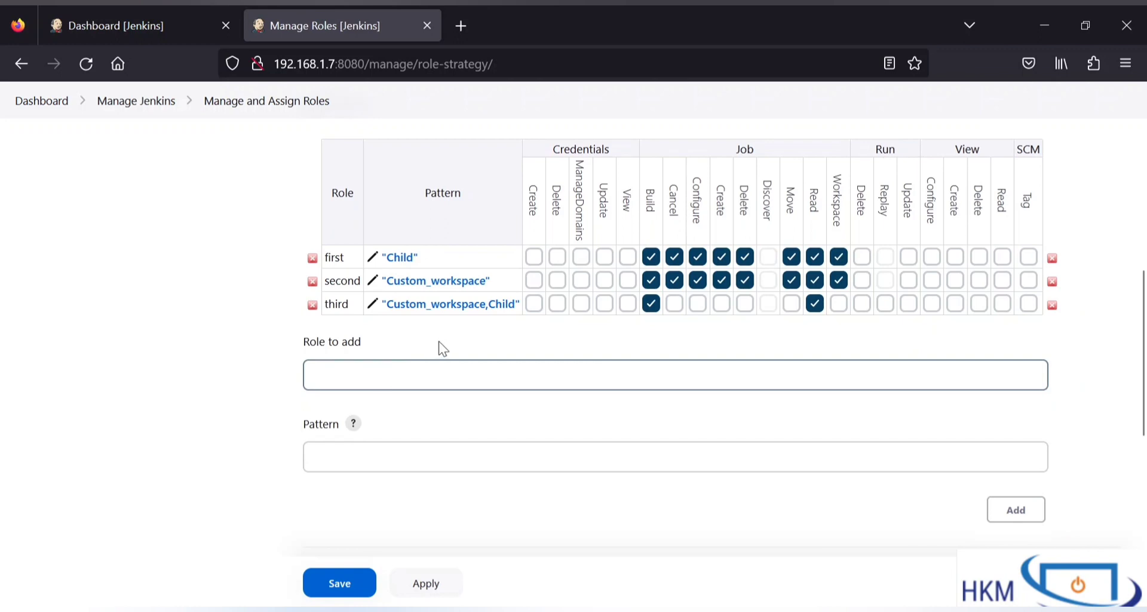
{"action": "left_click", "coordinate": [371, 304]}
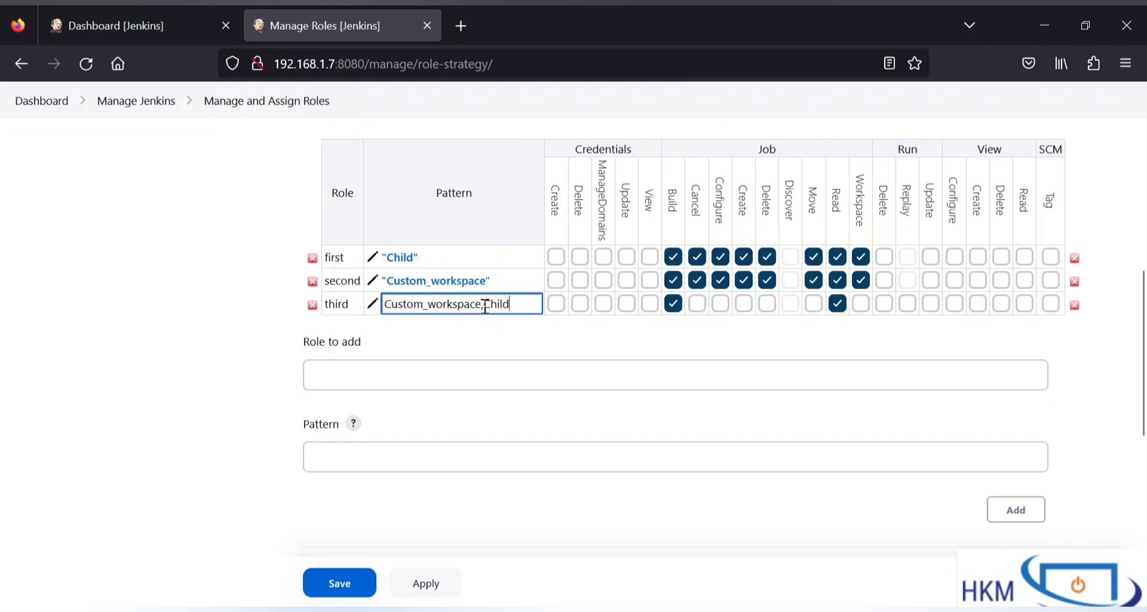
{"action": "key", "text": "BackSpace"}
{"action": "type", "text": "|"}
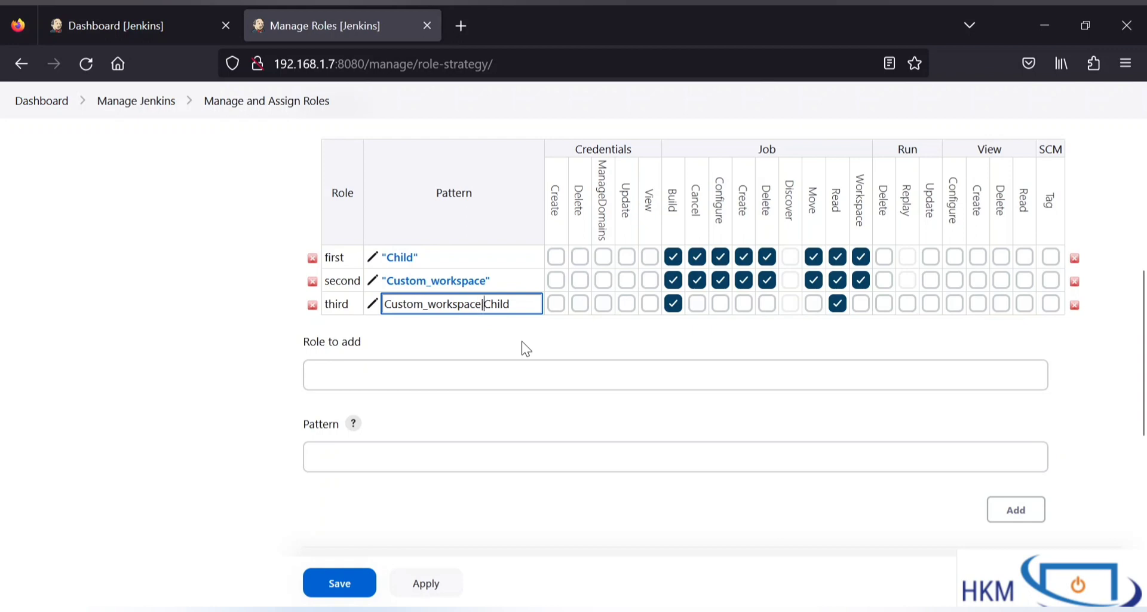
{"action": "left_click", "coordinate": [337, 592]}
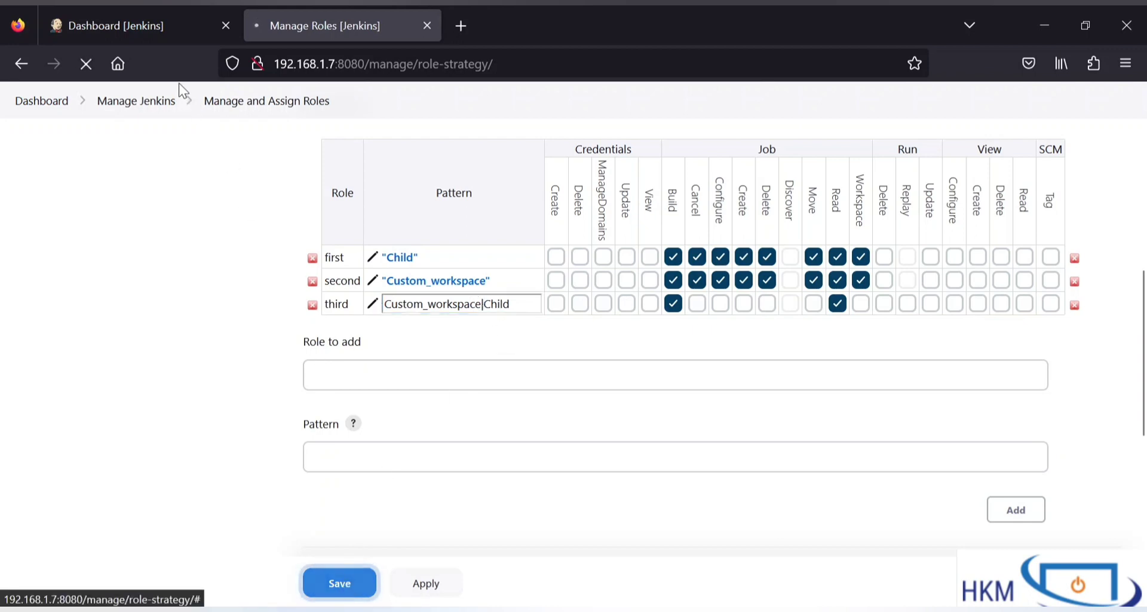
{"action": "left_click", "coordinate": [149, 12]}
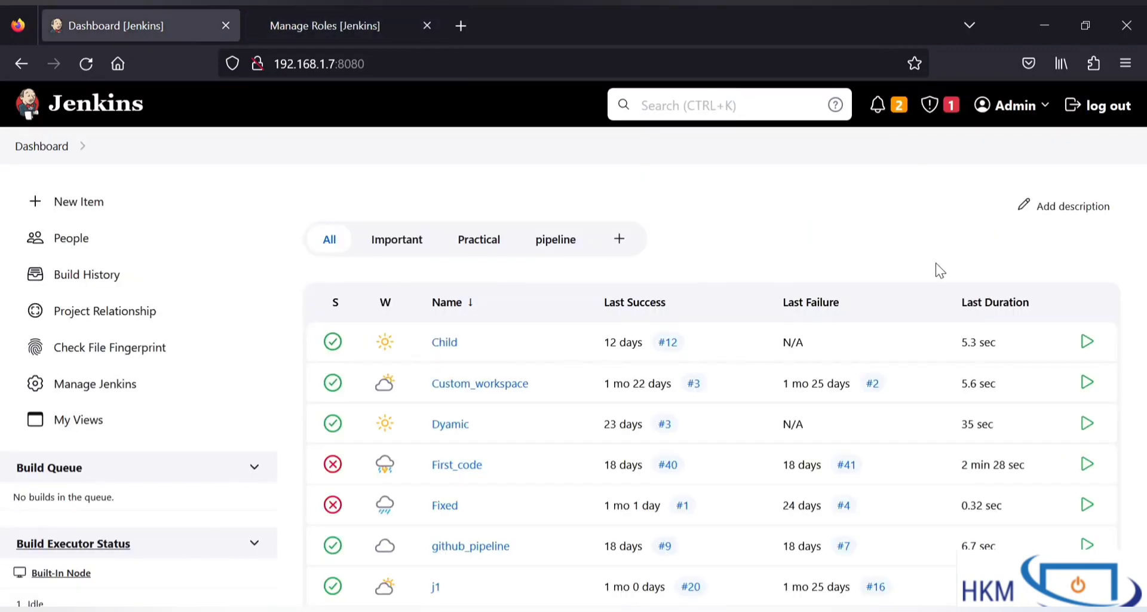
Step: Switch from admin to the user third, then schedule a new build of the Custom_workspace job
{"action": "left_click", "coordinate": [1096, 105]}
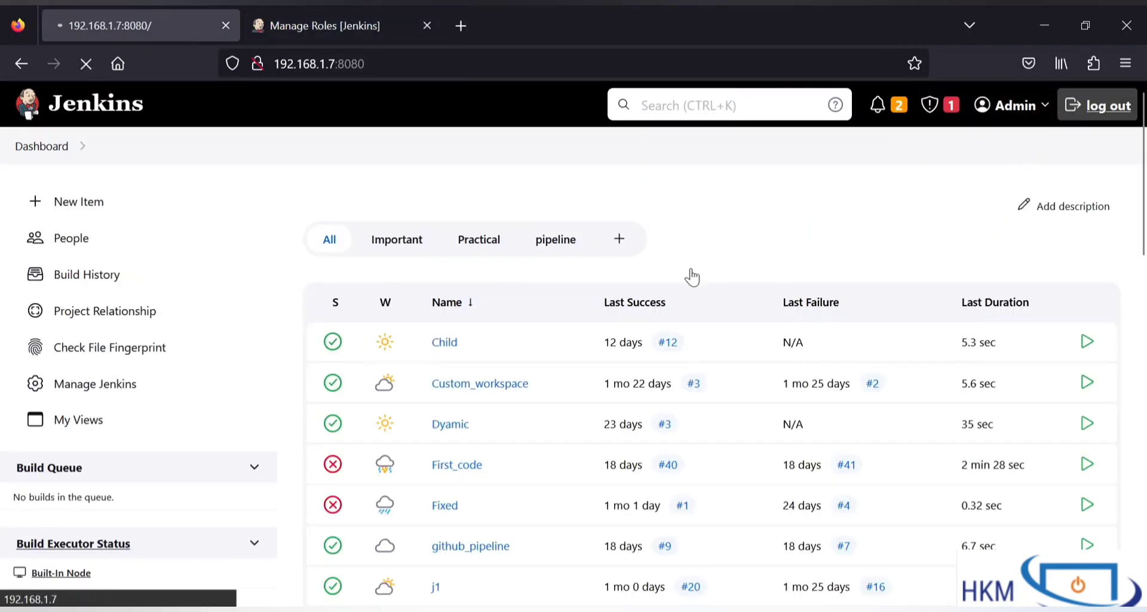
{"action": "double_click", "coordinate": [538, 339]}
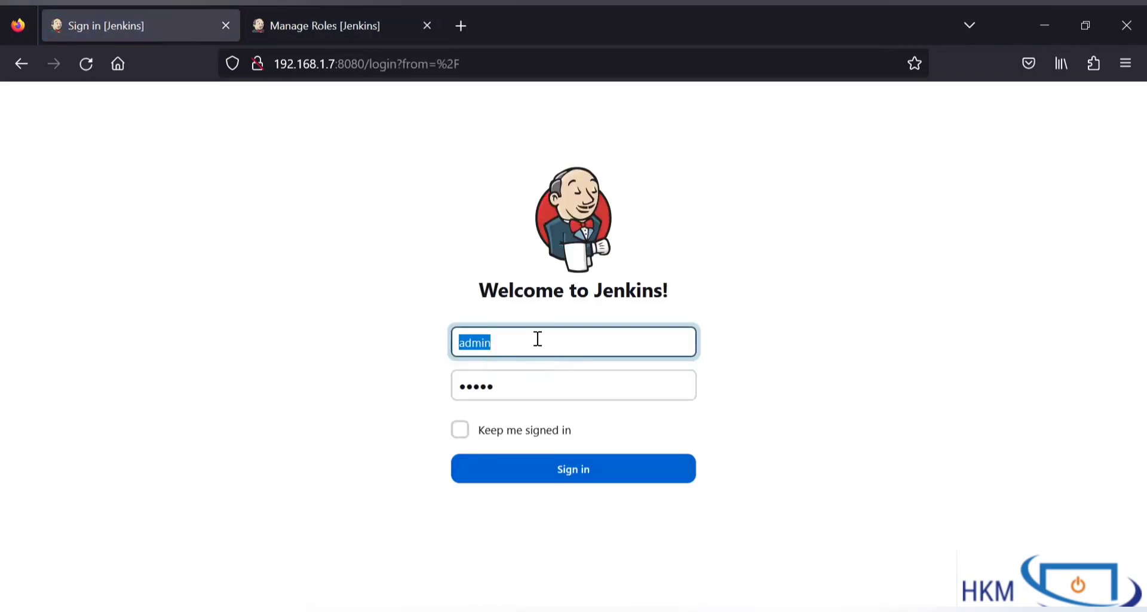
{"action": "type", "text": "third"}
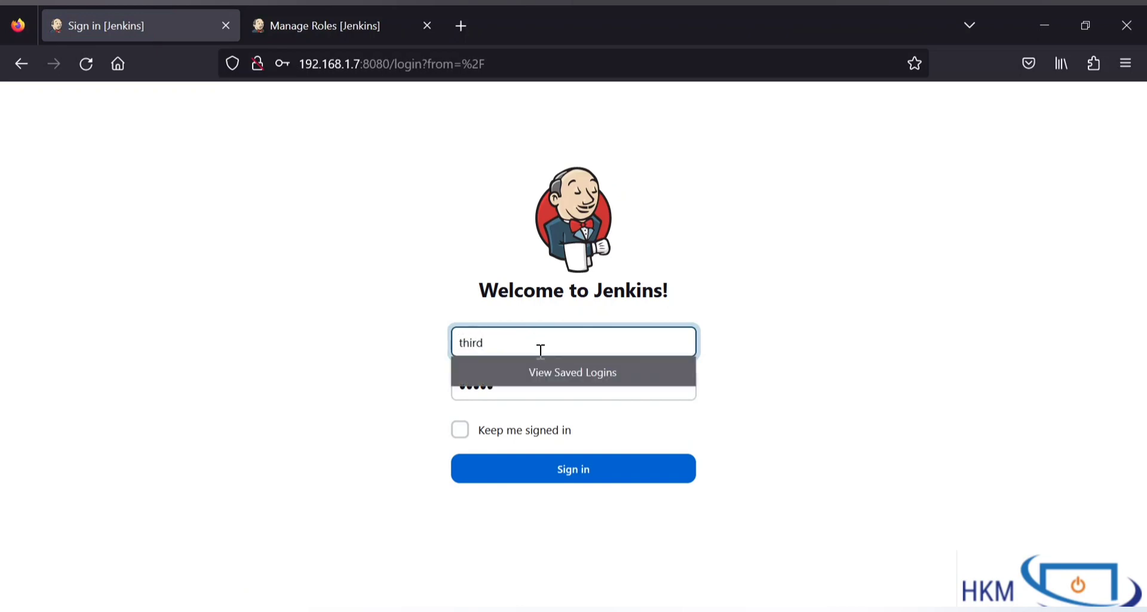
{"action": "double_click", "coordinate": [550, 391]}
{"action": "type", "text": "1"}
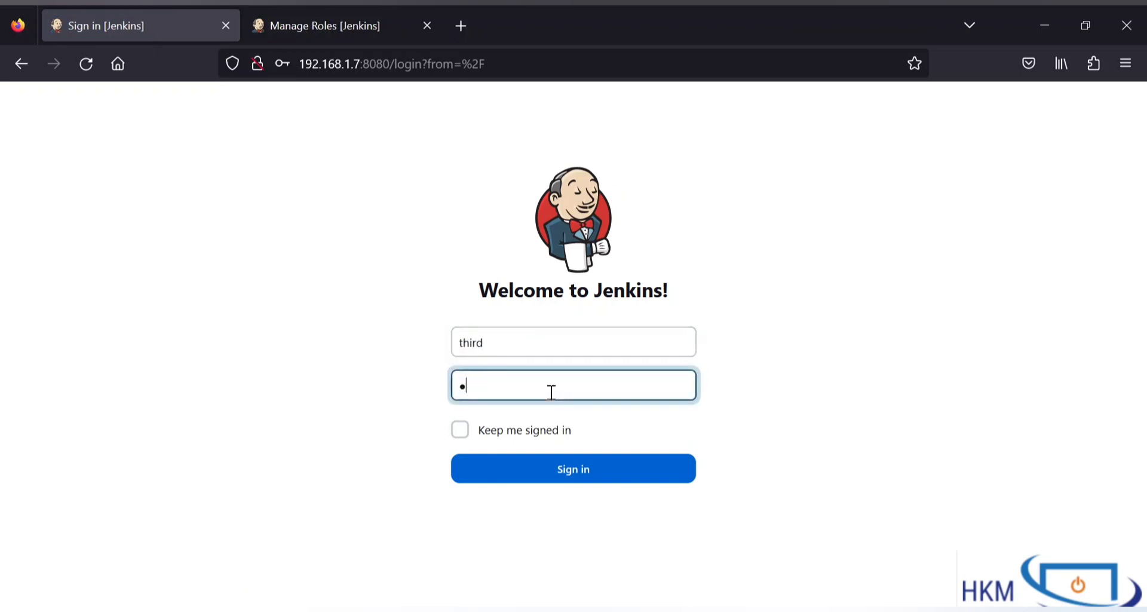
{"action": "left_click", "coordinate": [601, 482]}
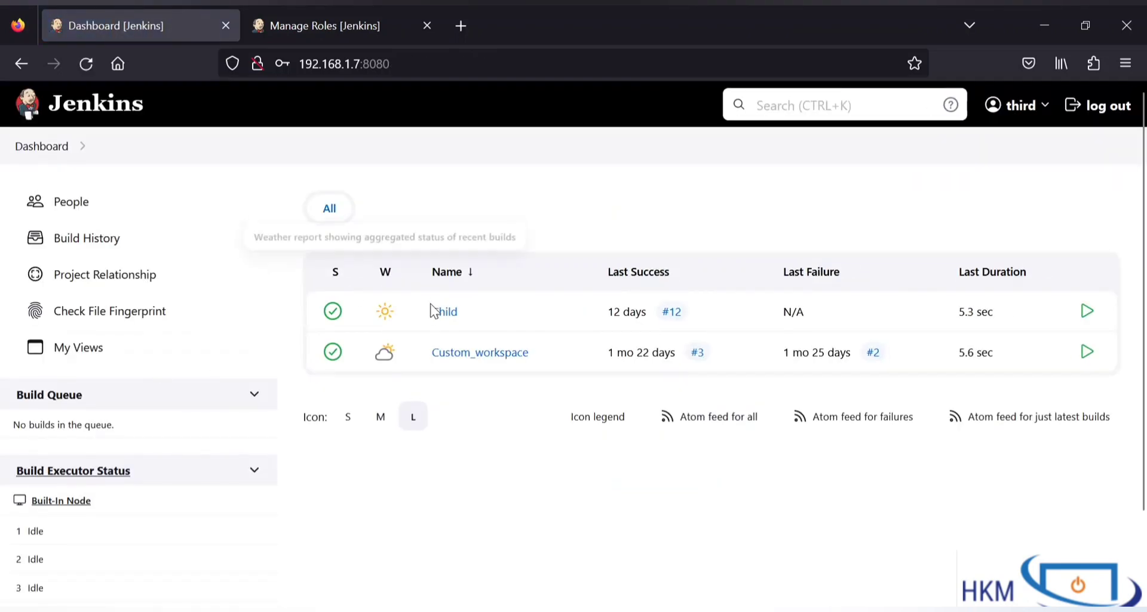
{"action": "left_click", "coordinate": [465, 359]}
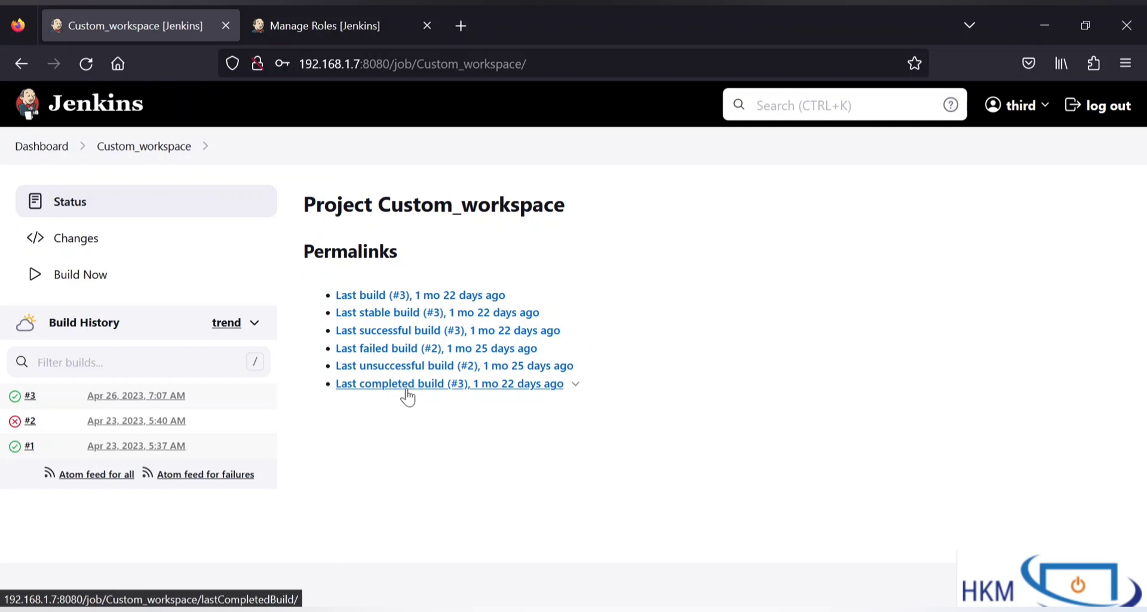
{"action": "left_click", "coordinate": [86, 276]}
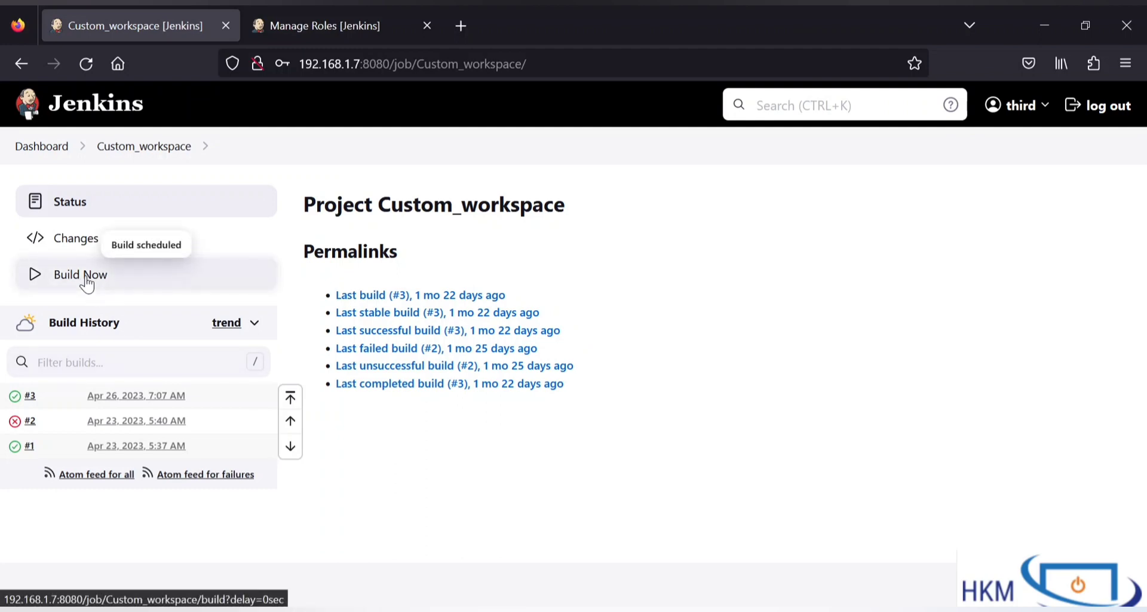